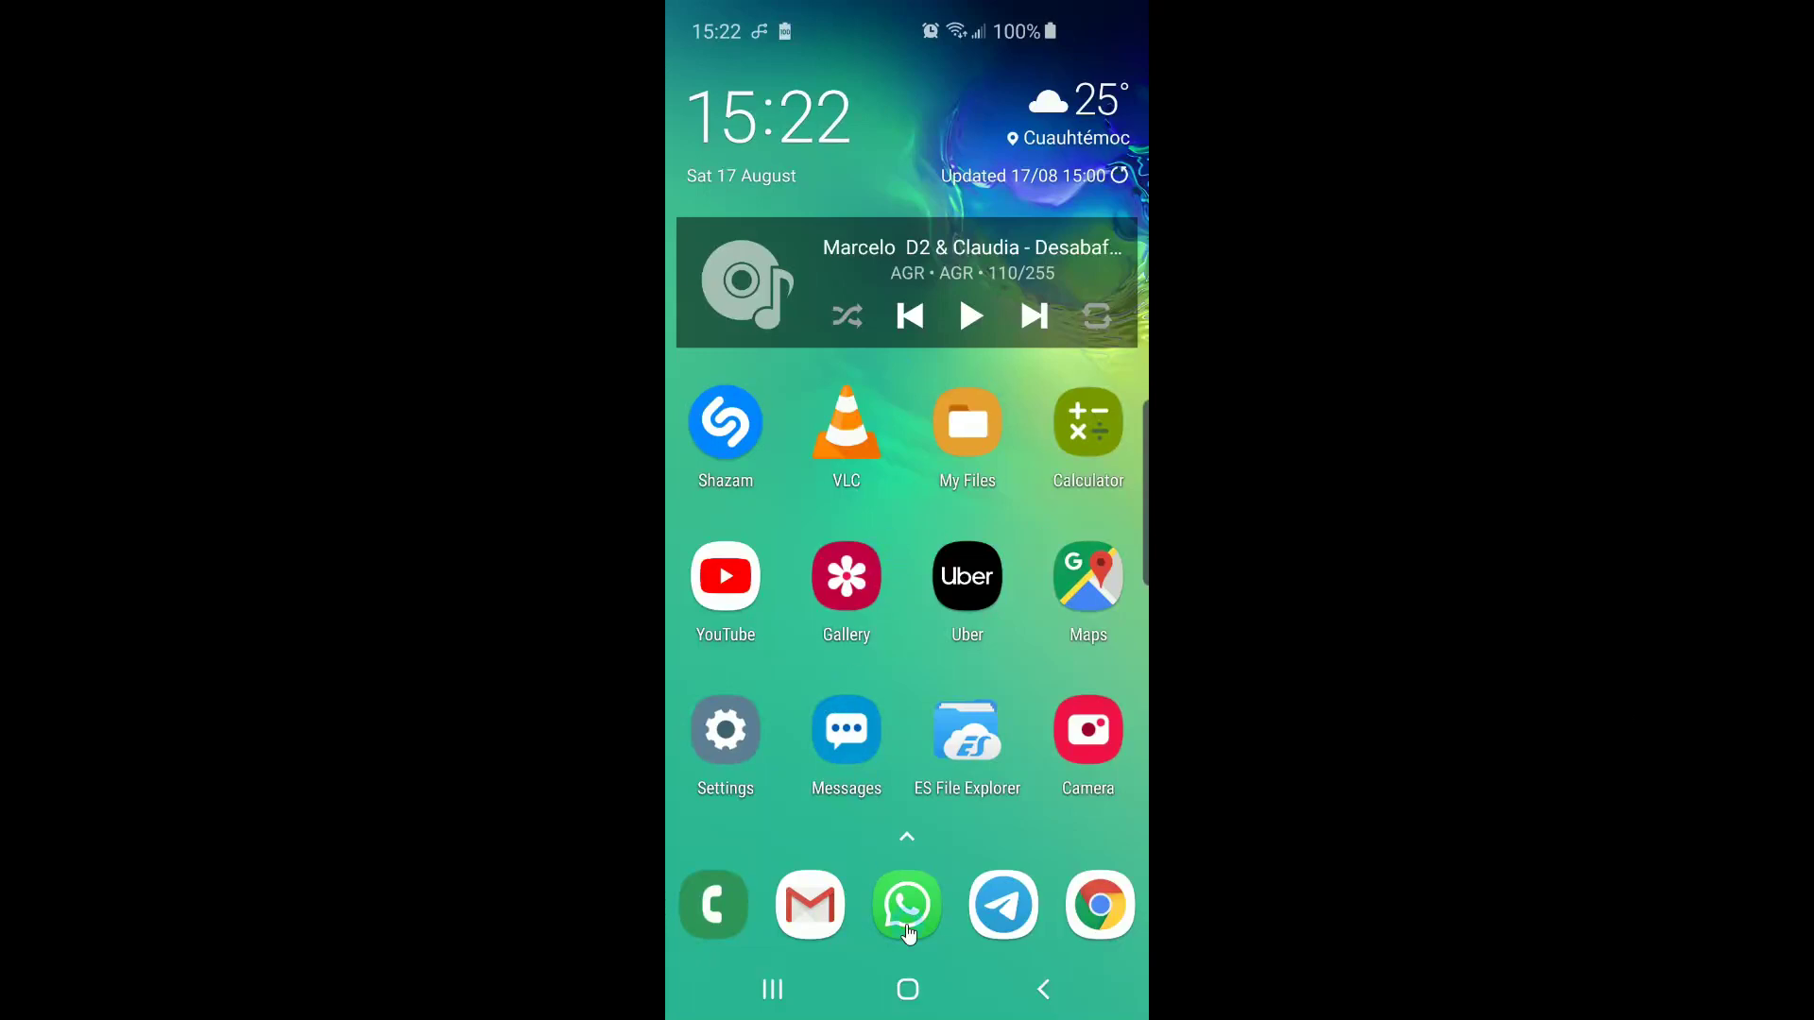
Step: Open Chrome and return to the shared Exagear Yandex.Disk file list
click(1100, 905)
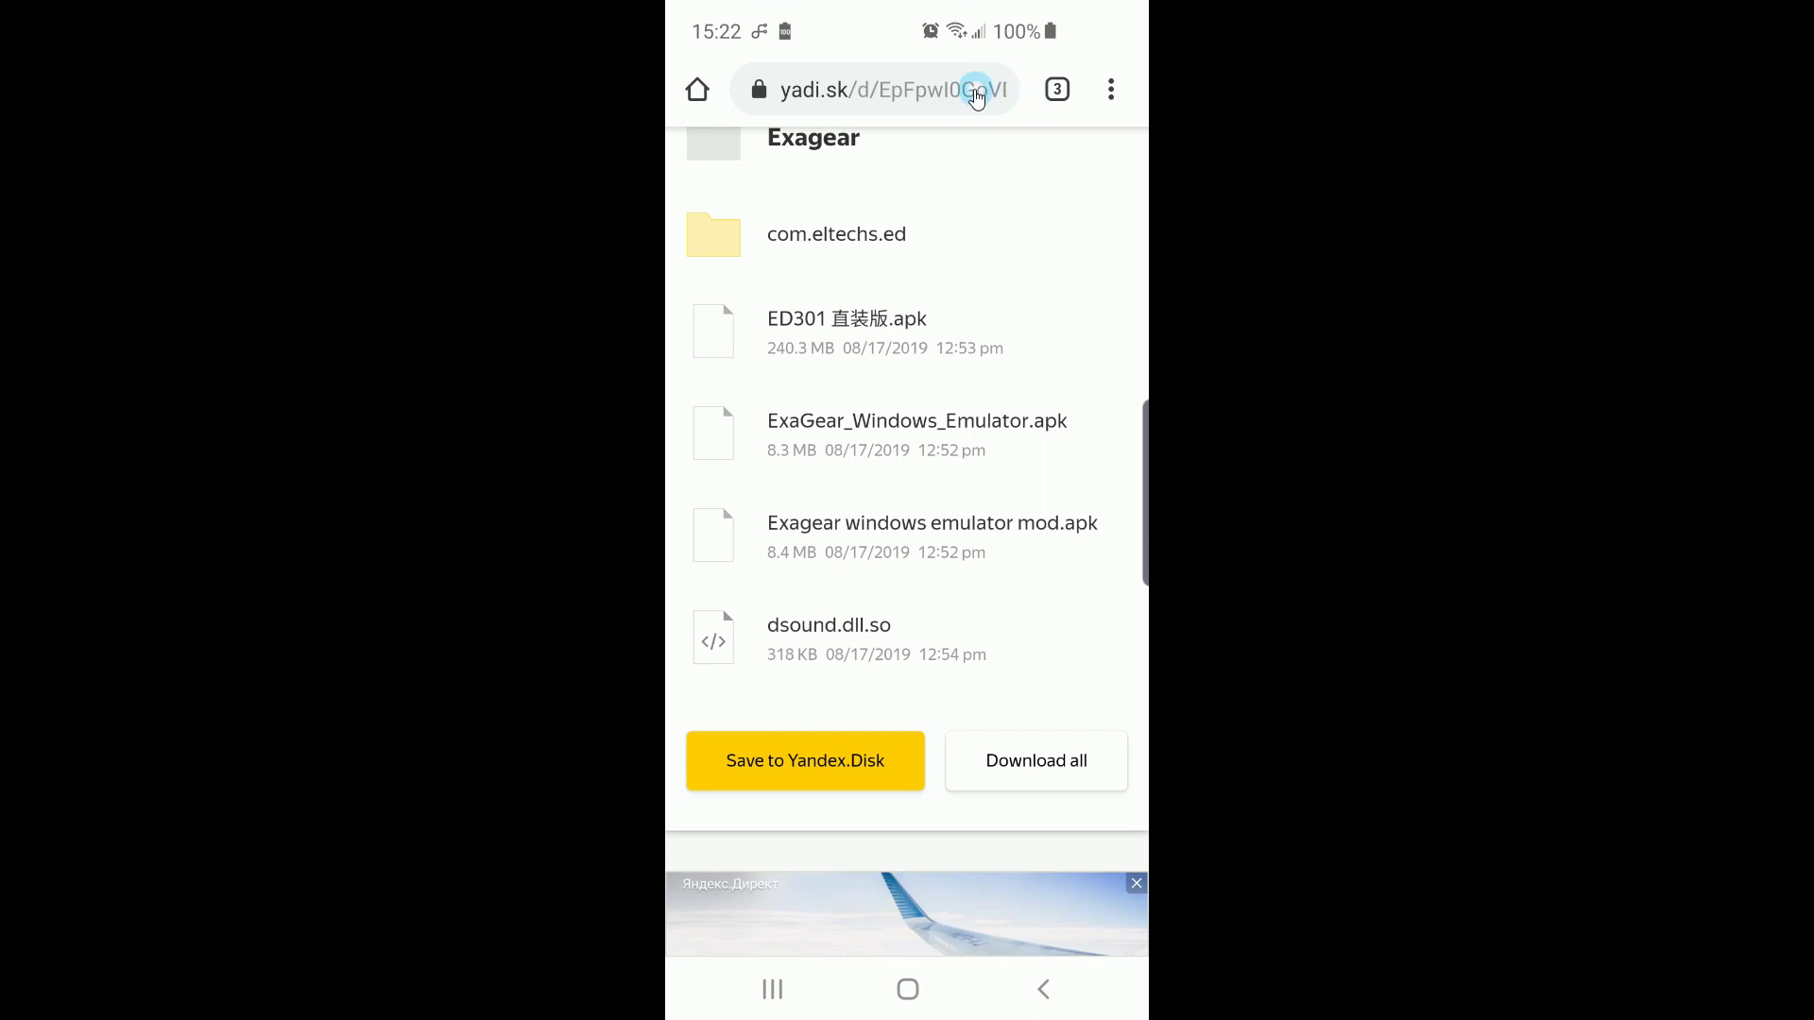
click(977, 94)
click(1109, 168)
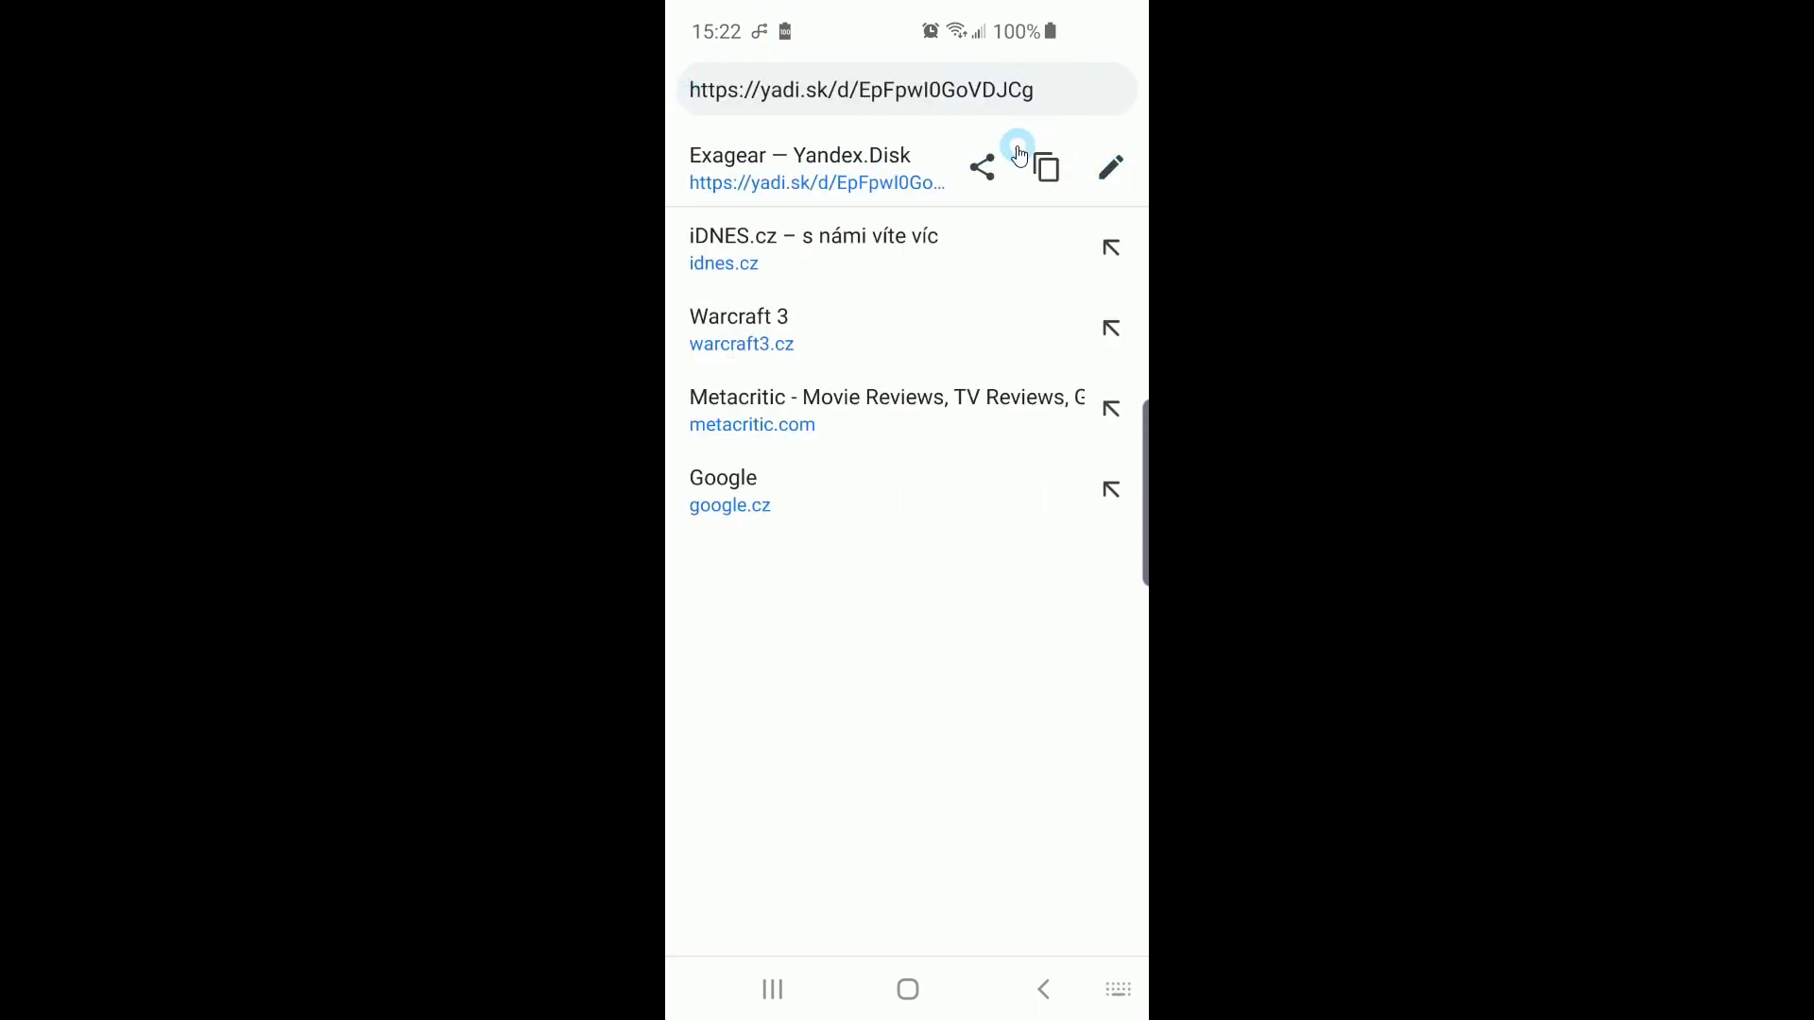
click(775, 170)
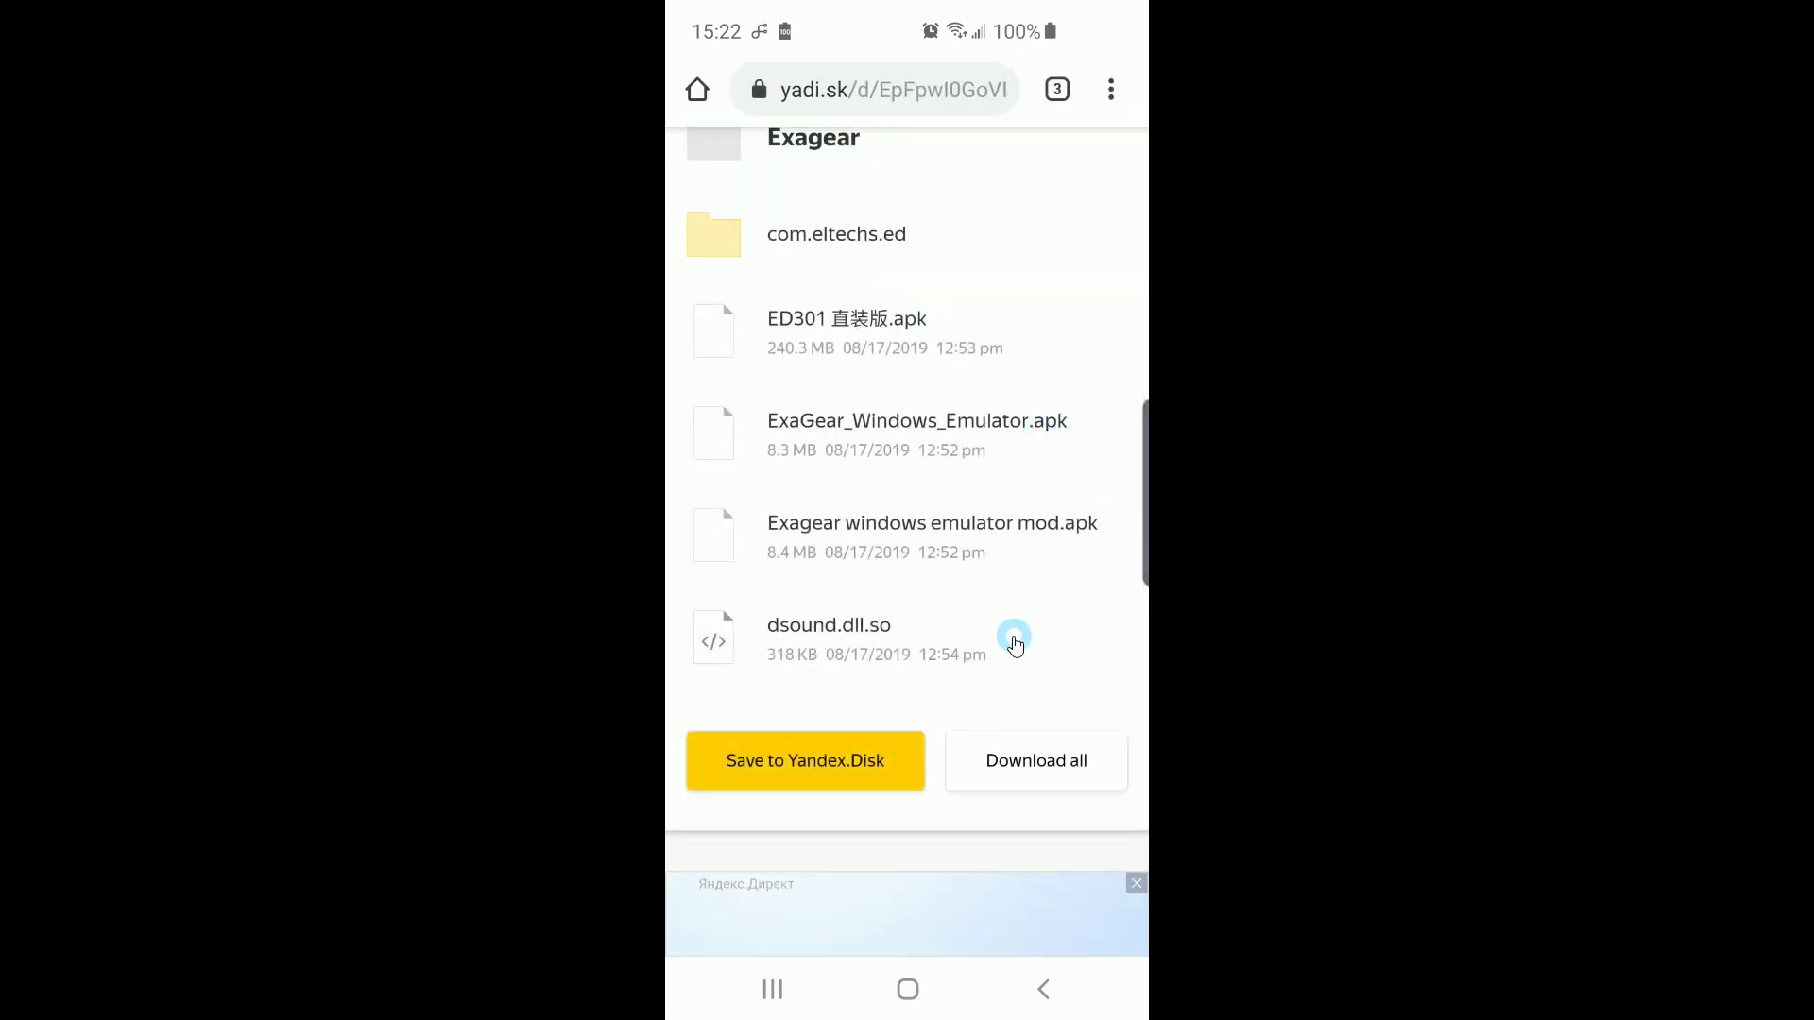
Step: Download ExaGear_Windows_Emulator.apk and the com.eltechs.ed folder, then view all open tabs
click(911, 439)
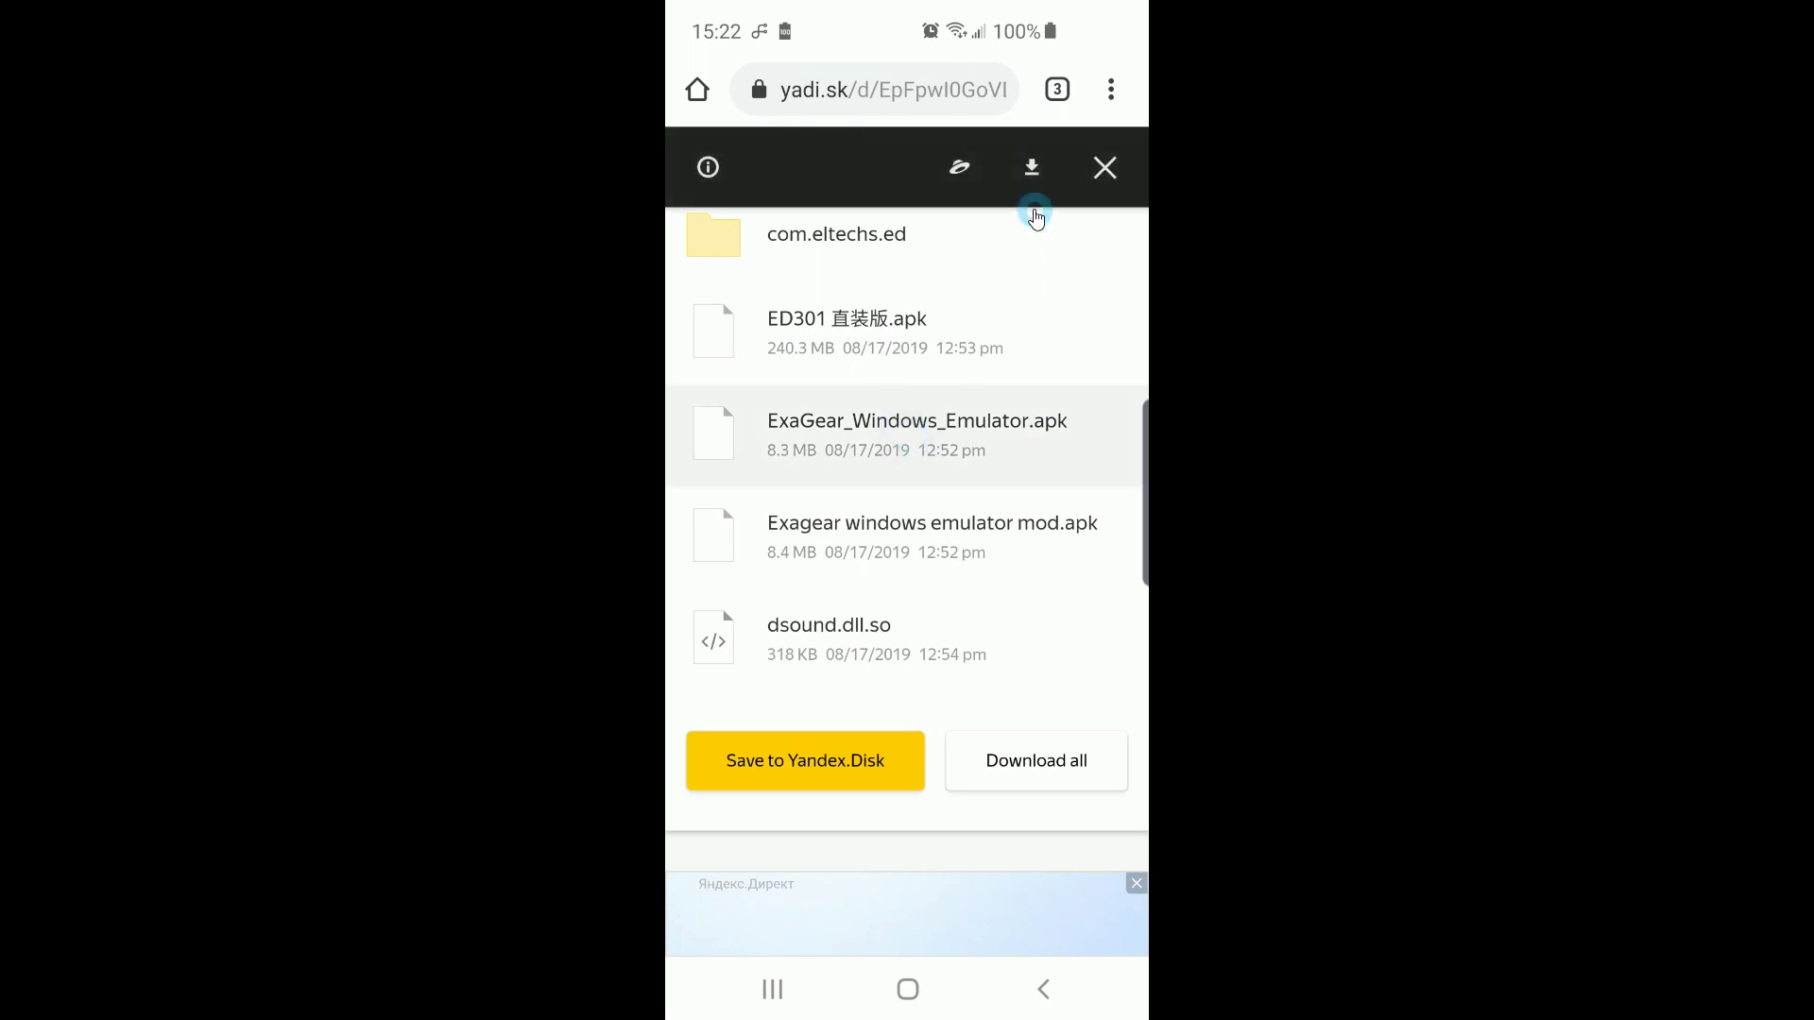
click(1034, 170)
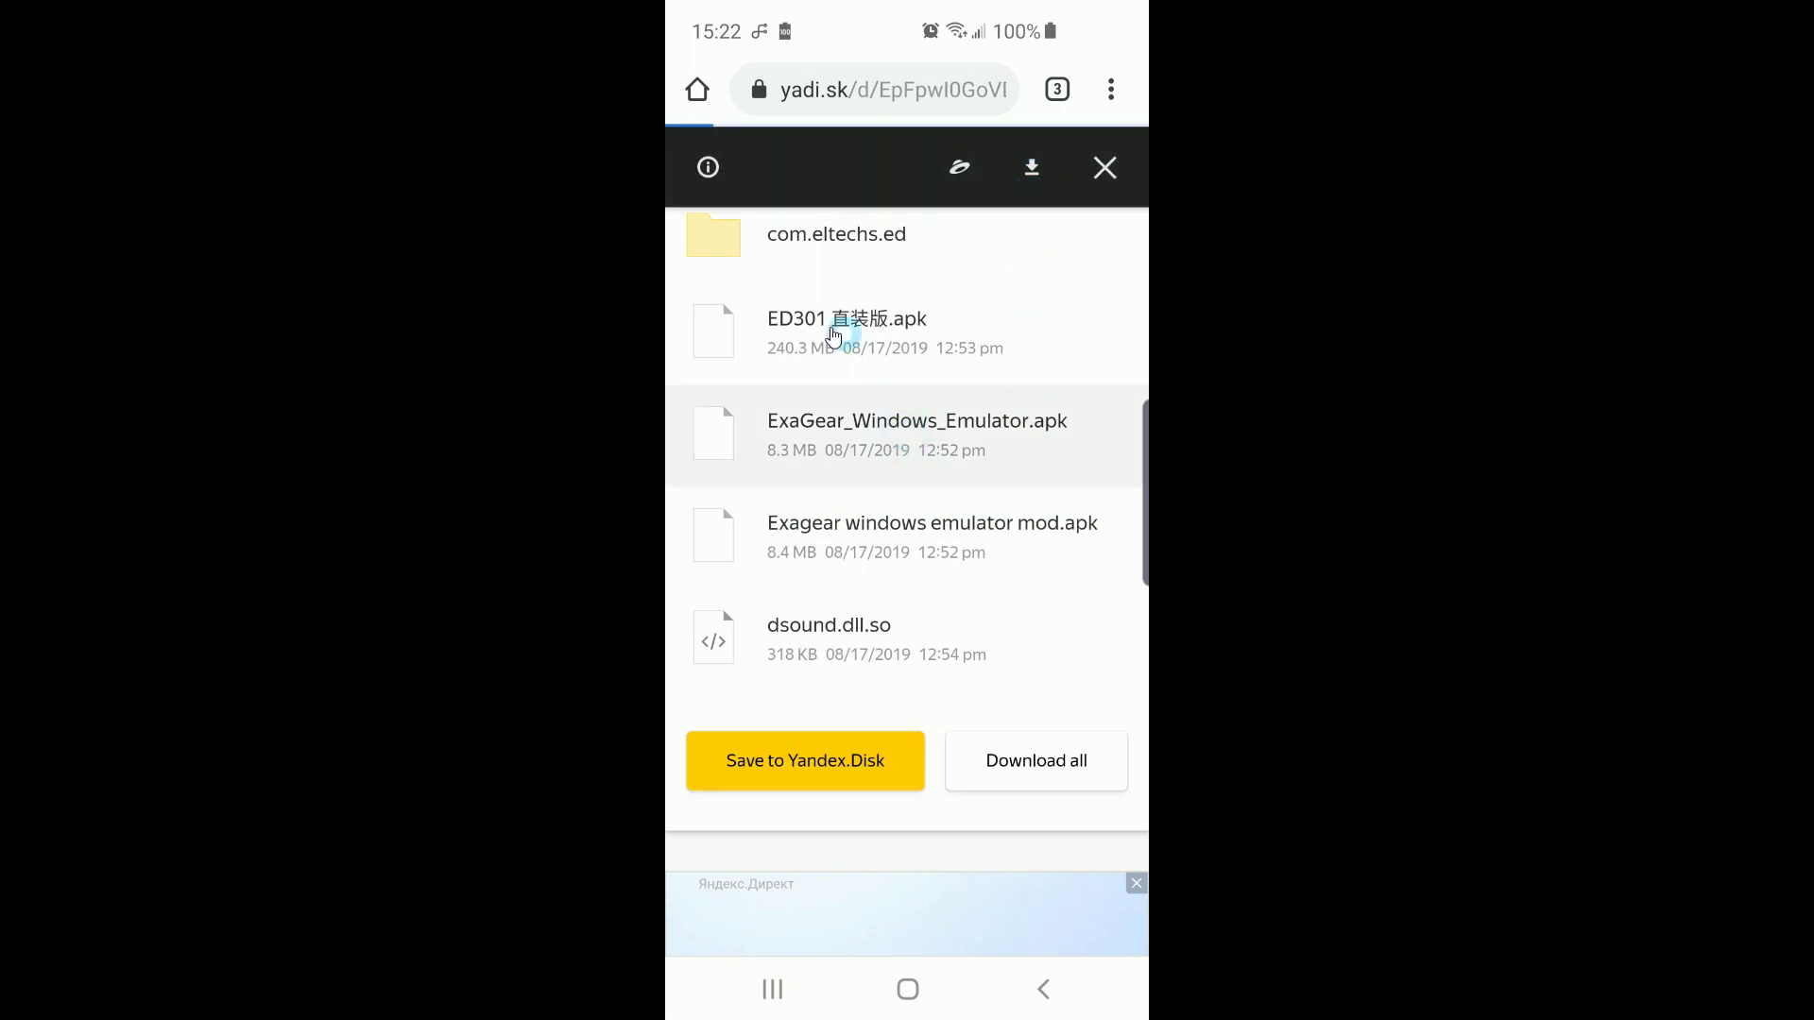
click(840, 255)
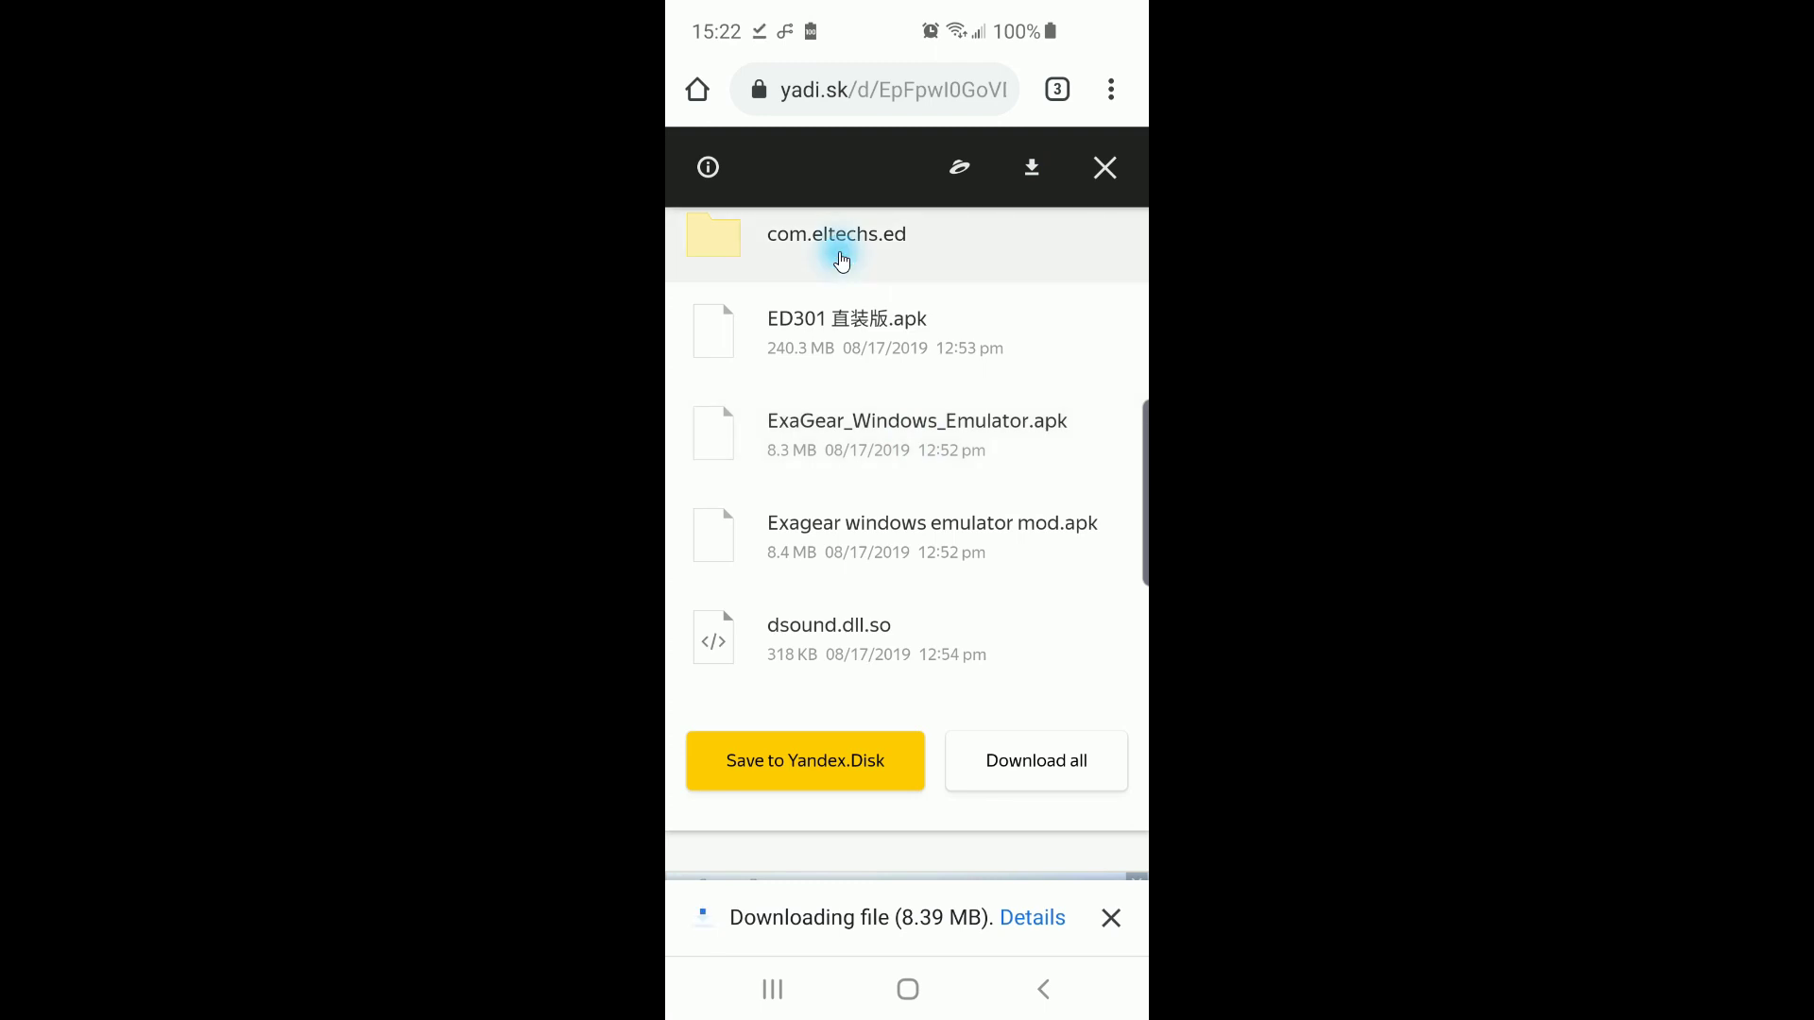
click(1039, 173)
click(1039, 172)
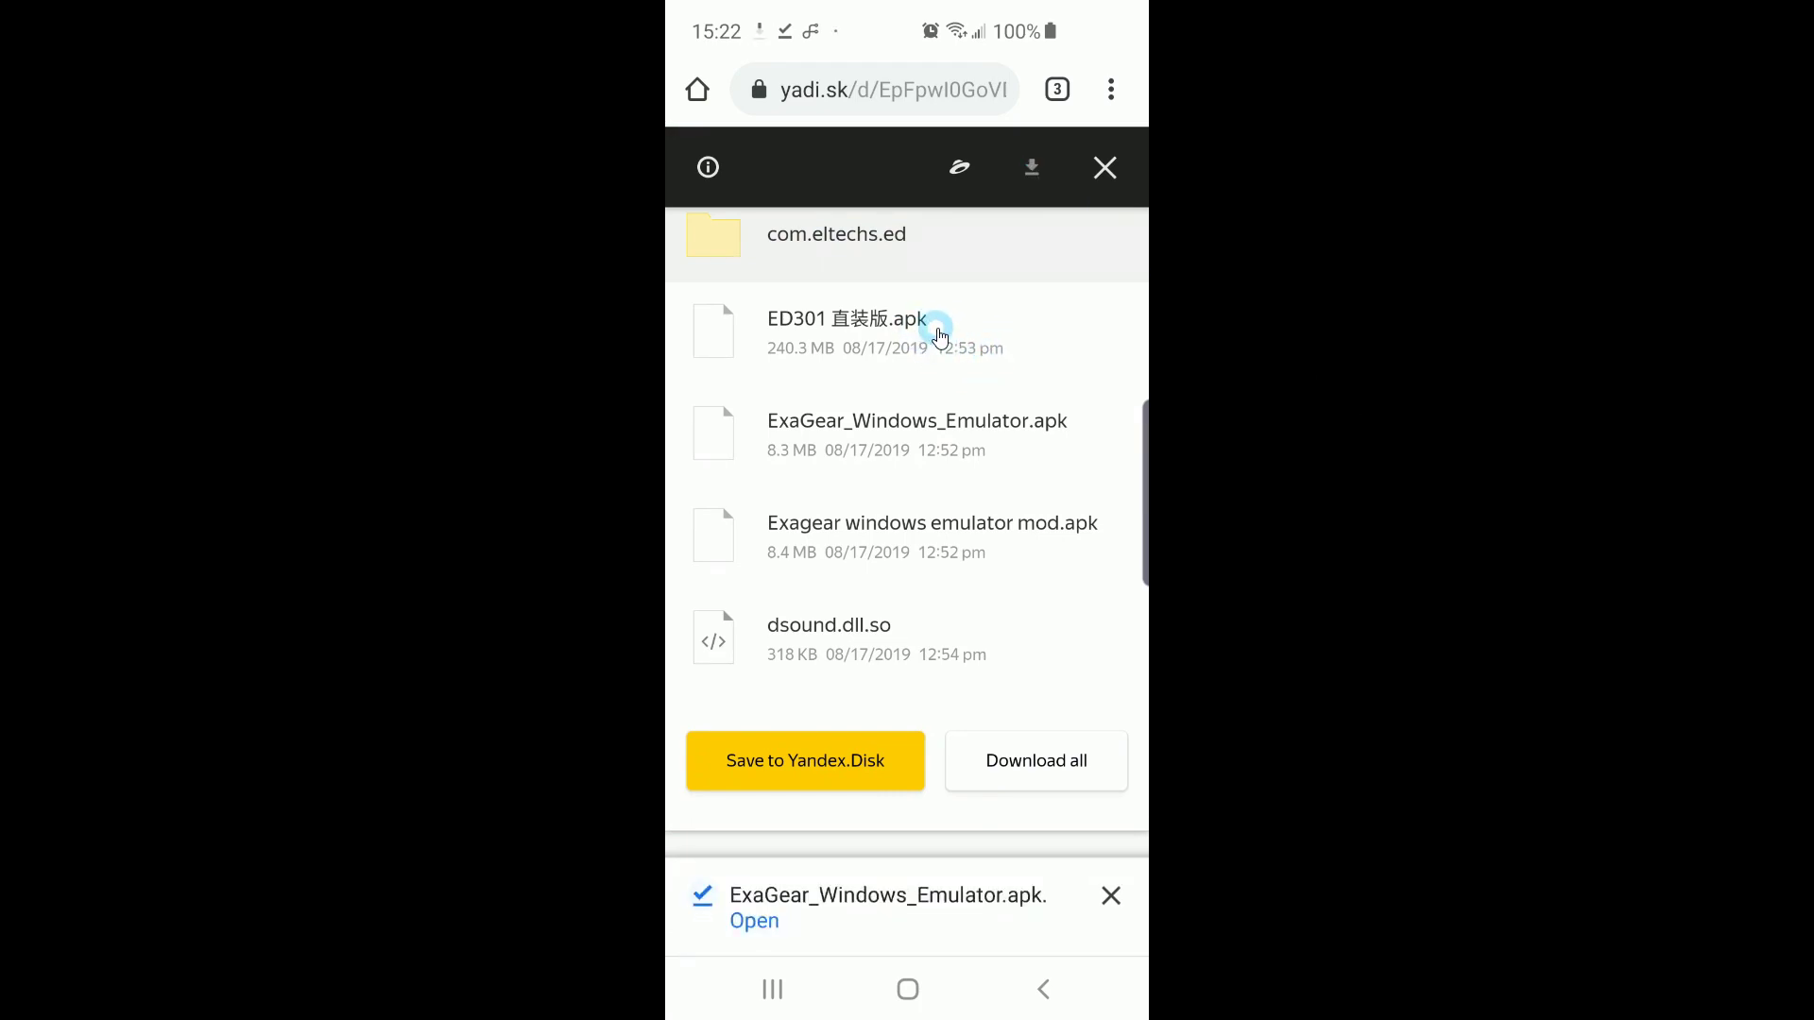
mouse_move(1039, 540)
mouse_down()
mouse_move(988, 526)
mouse_move(971, 546)
mouse_move(935, 526)
mouse_move(1068, 607)
mouse_move(972, 620)
mouse_move(983, 650)
mouse_move(959, 645)
mouse_up()
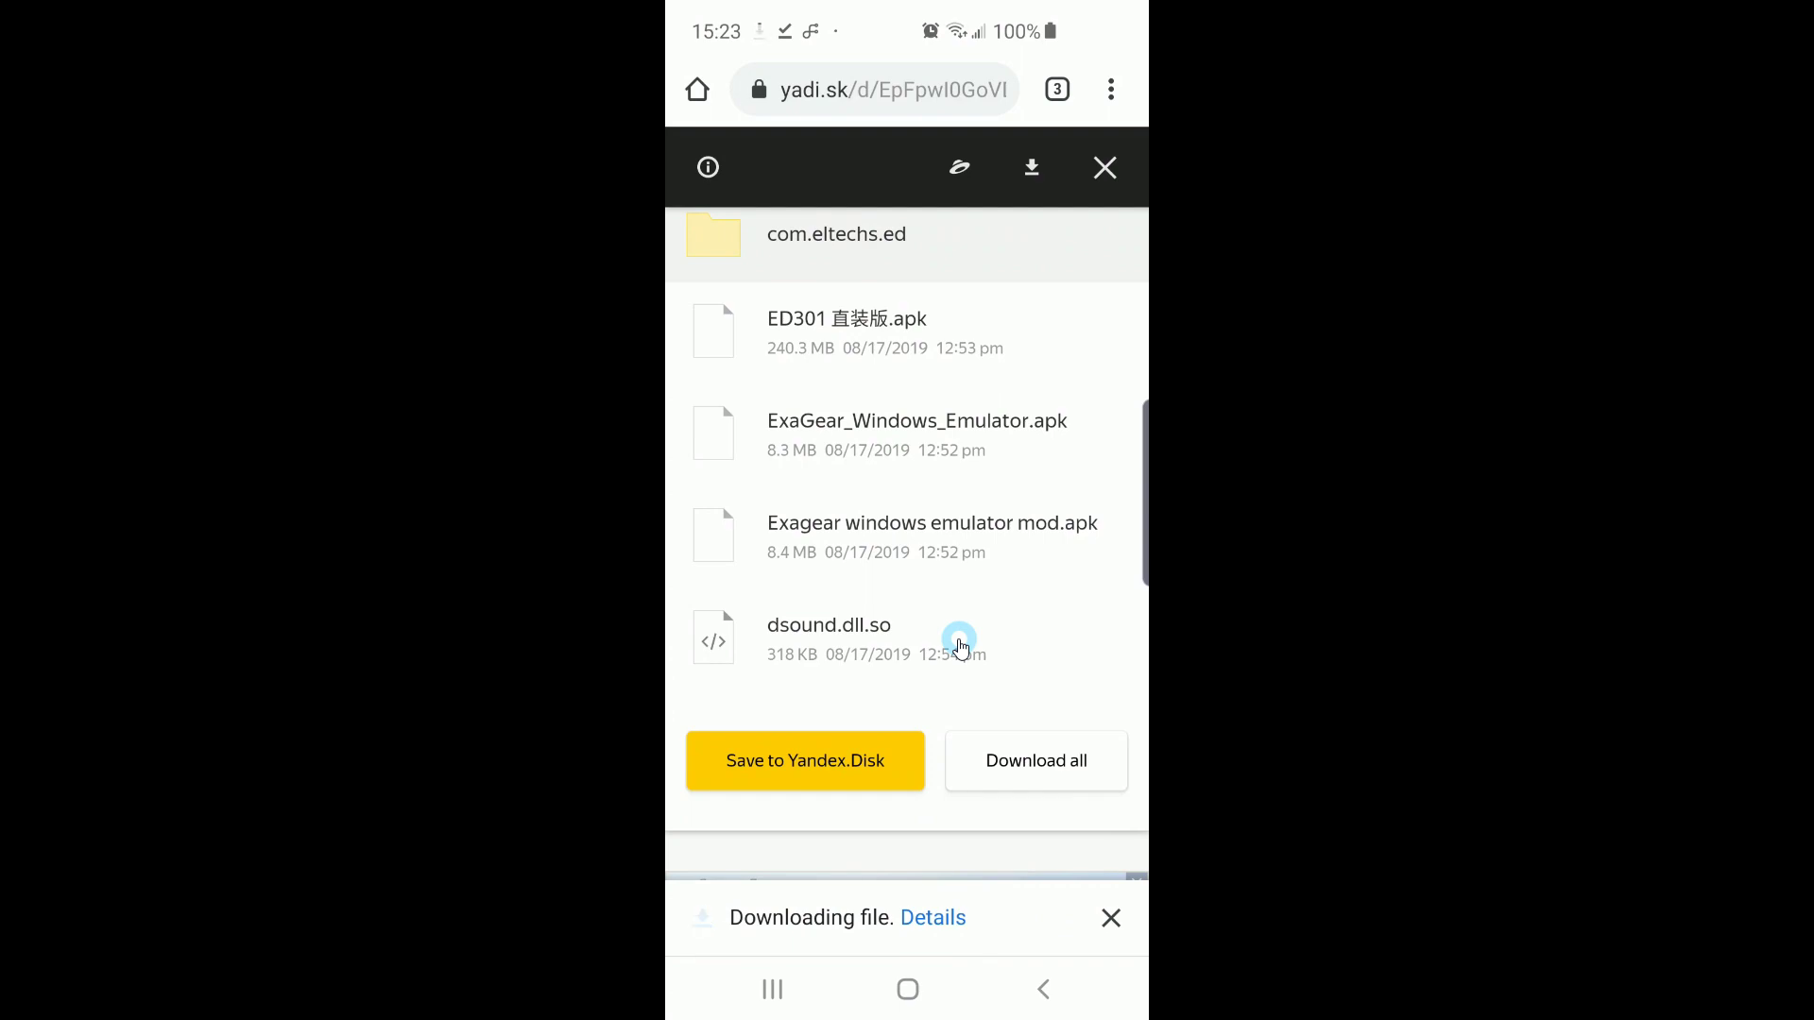
click(1057, 89)
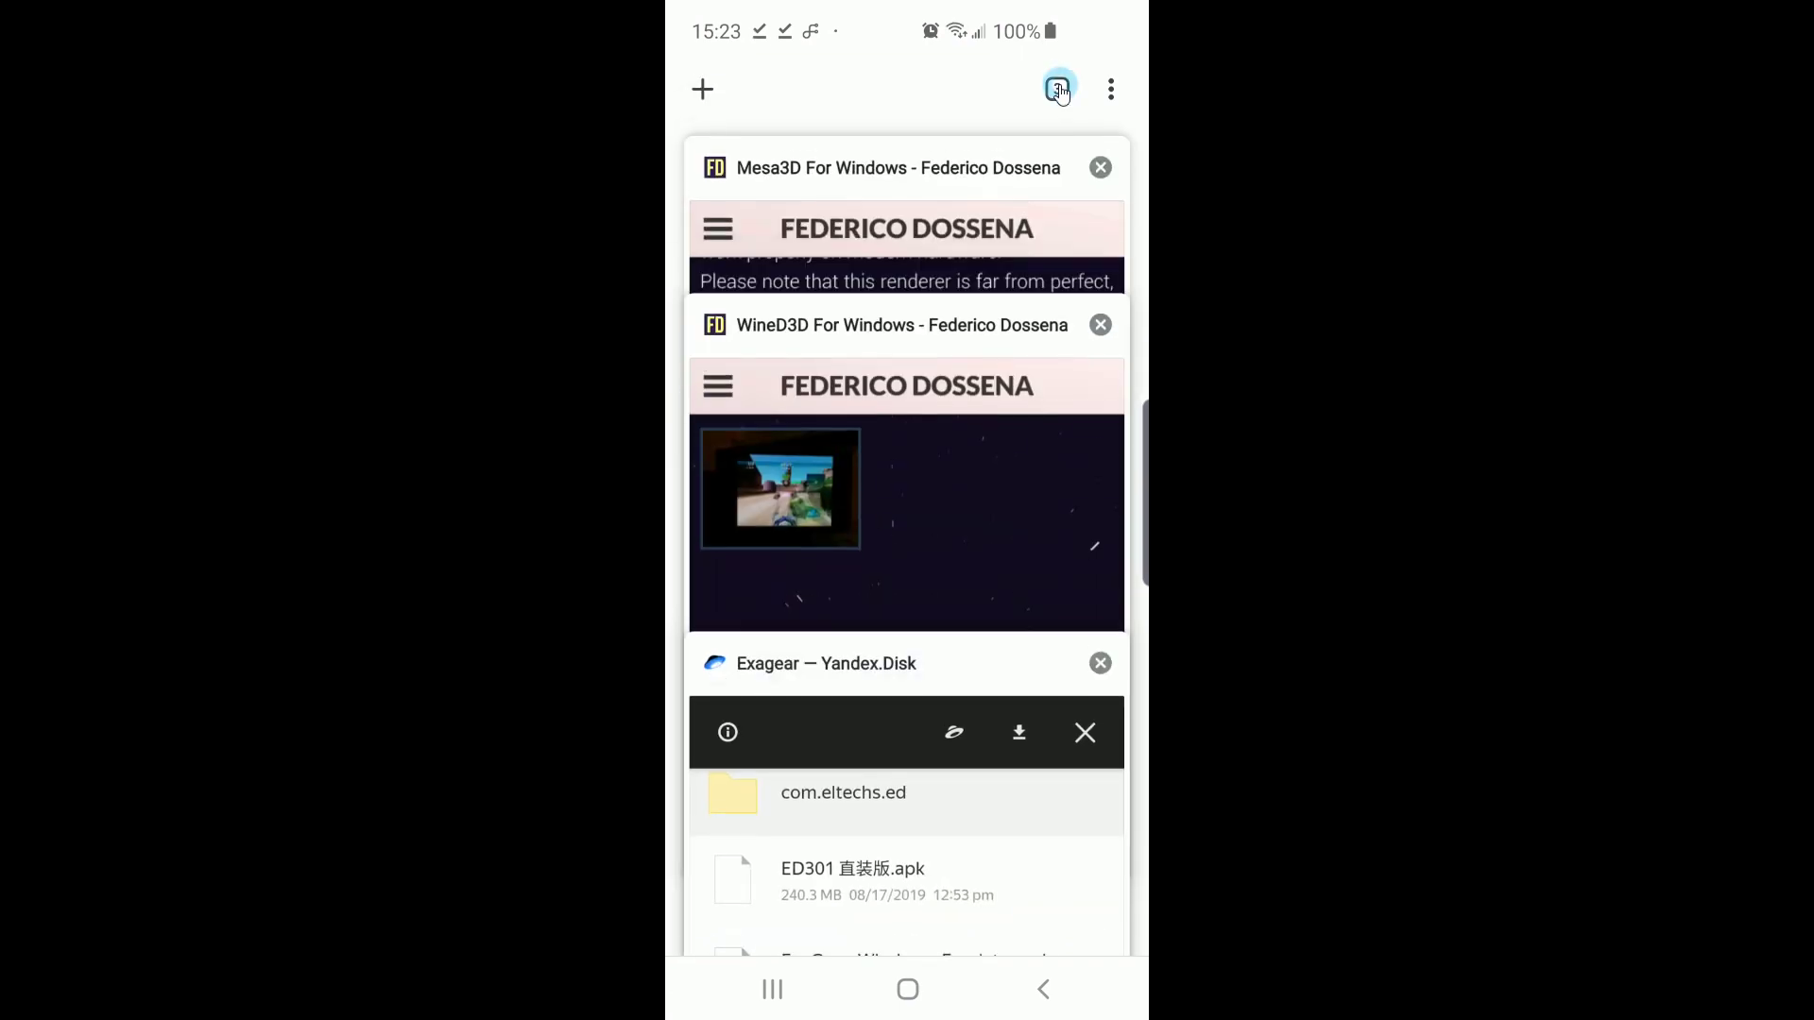
Step: Download the latest MesaForWindows build and the old WineD3D 1.7.52 package from fdossena.com
click(867, 187)
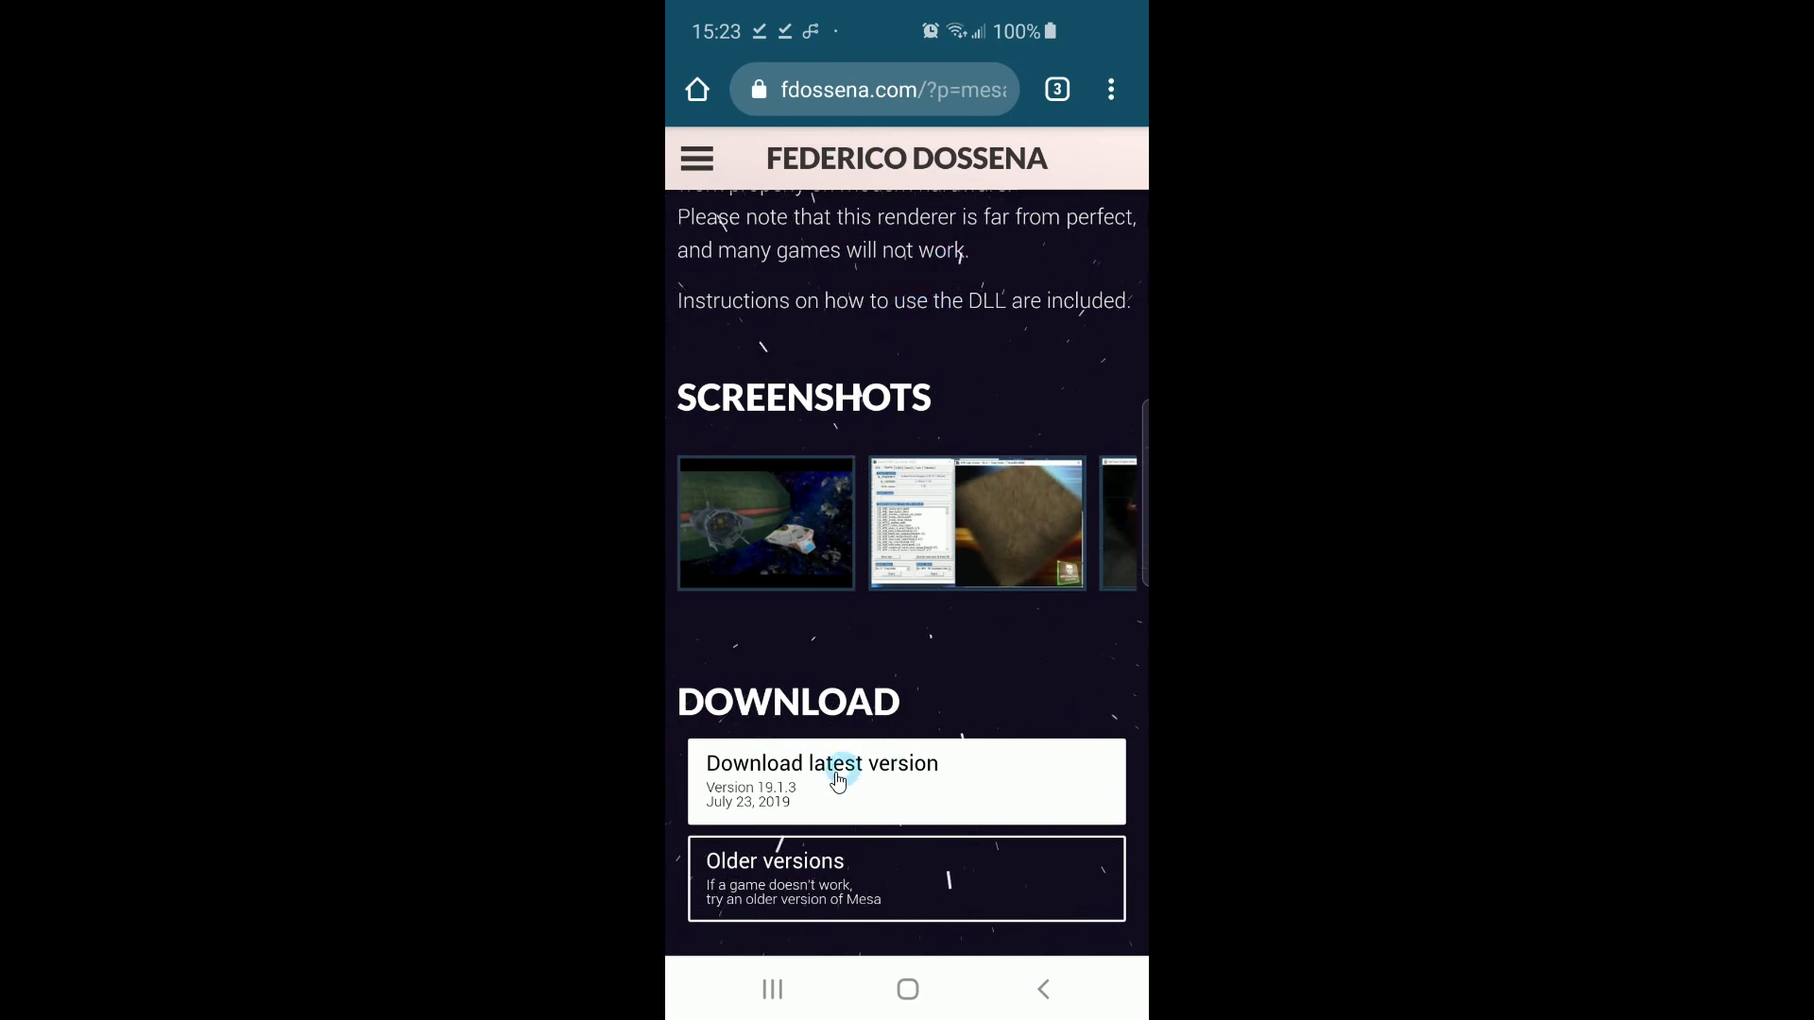
click(864, 796)
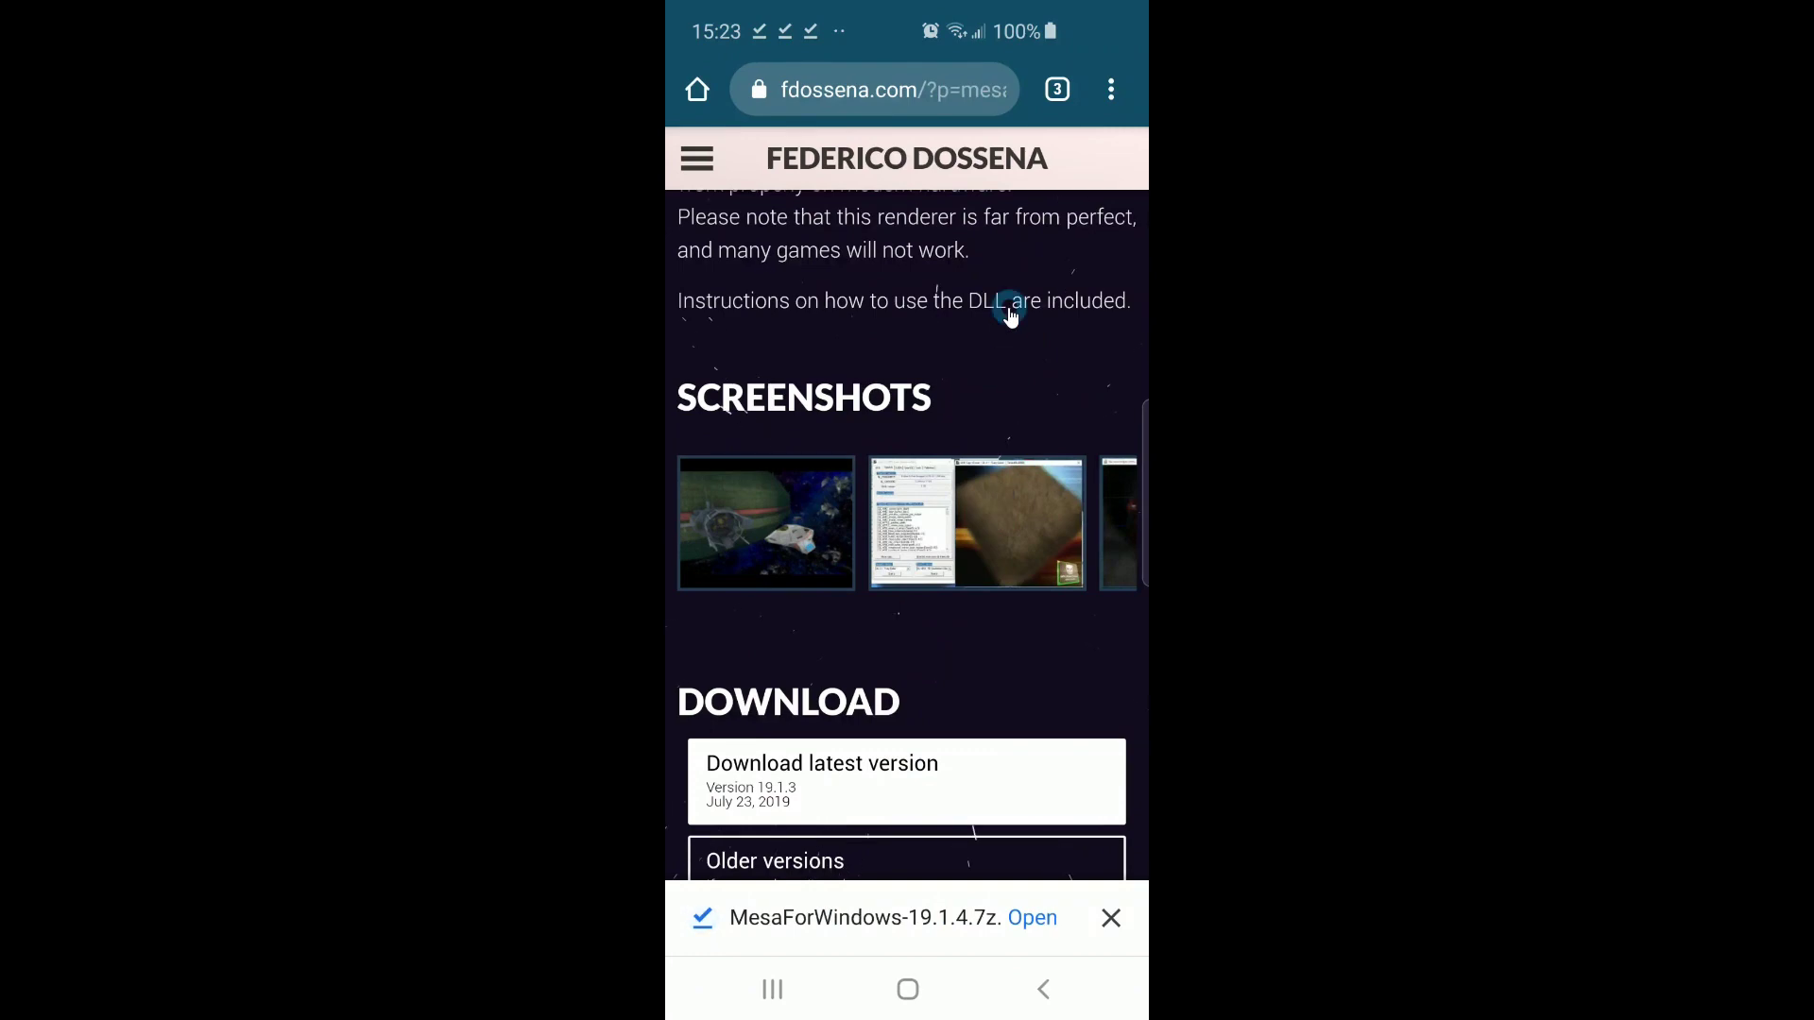
click(1057, 89)
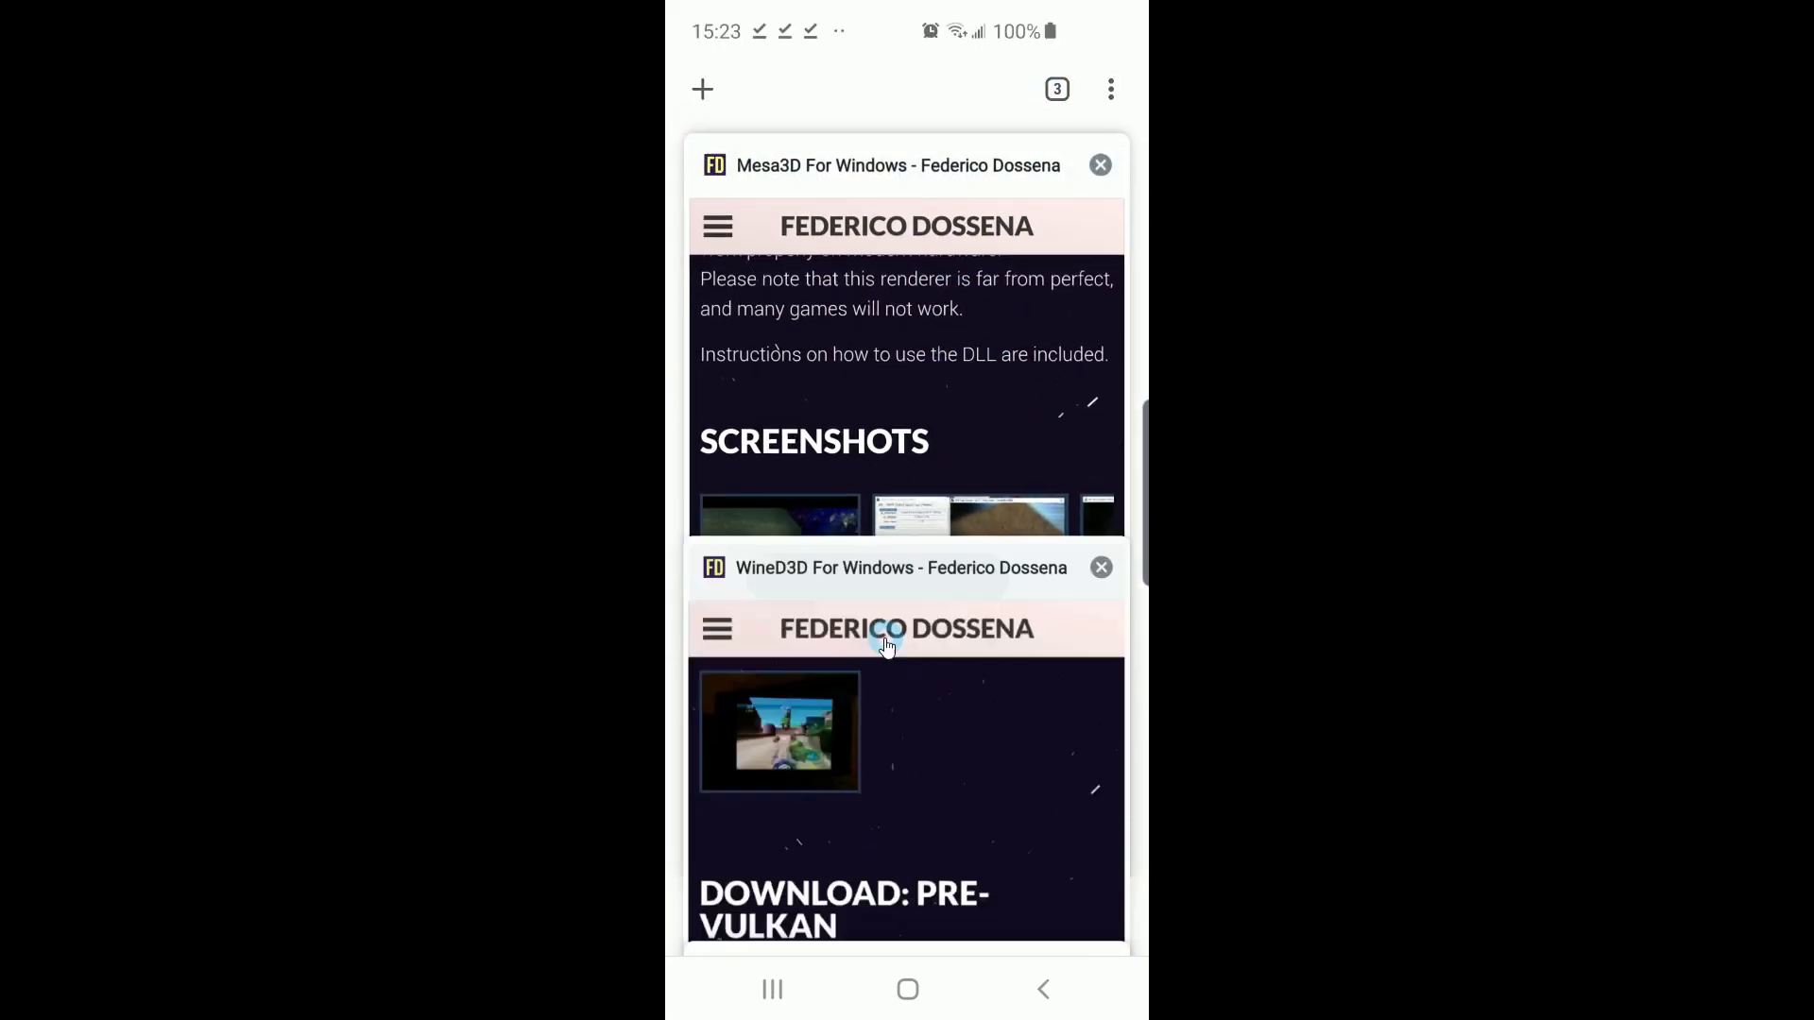
click(886, 646)
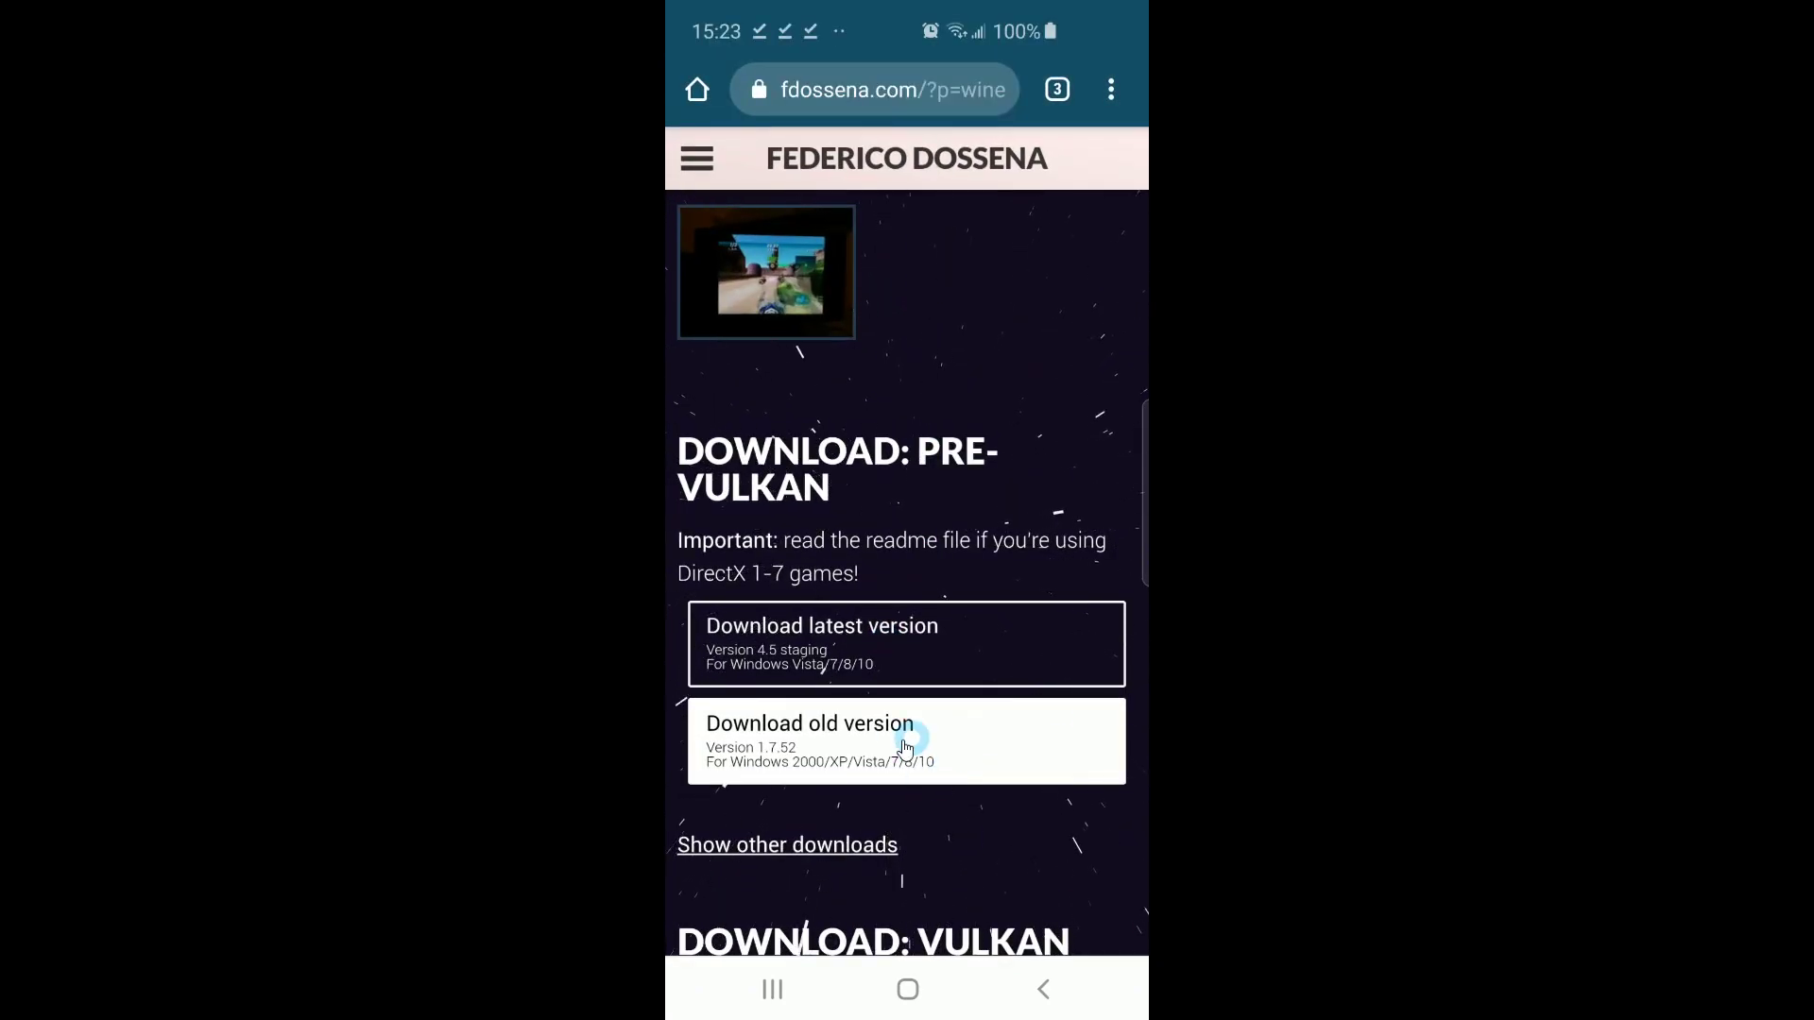
click(966, 746)
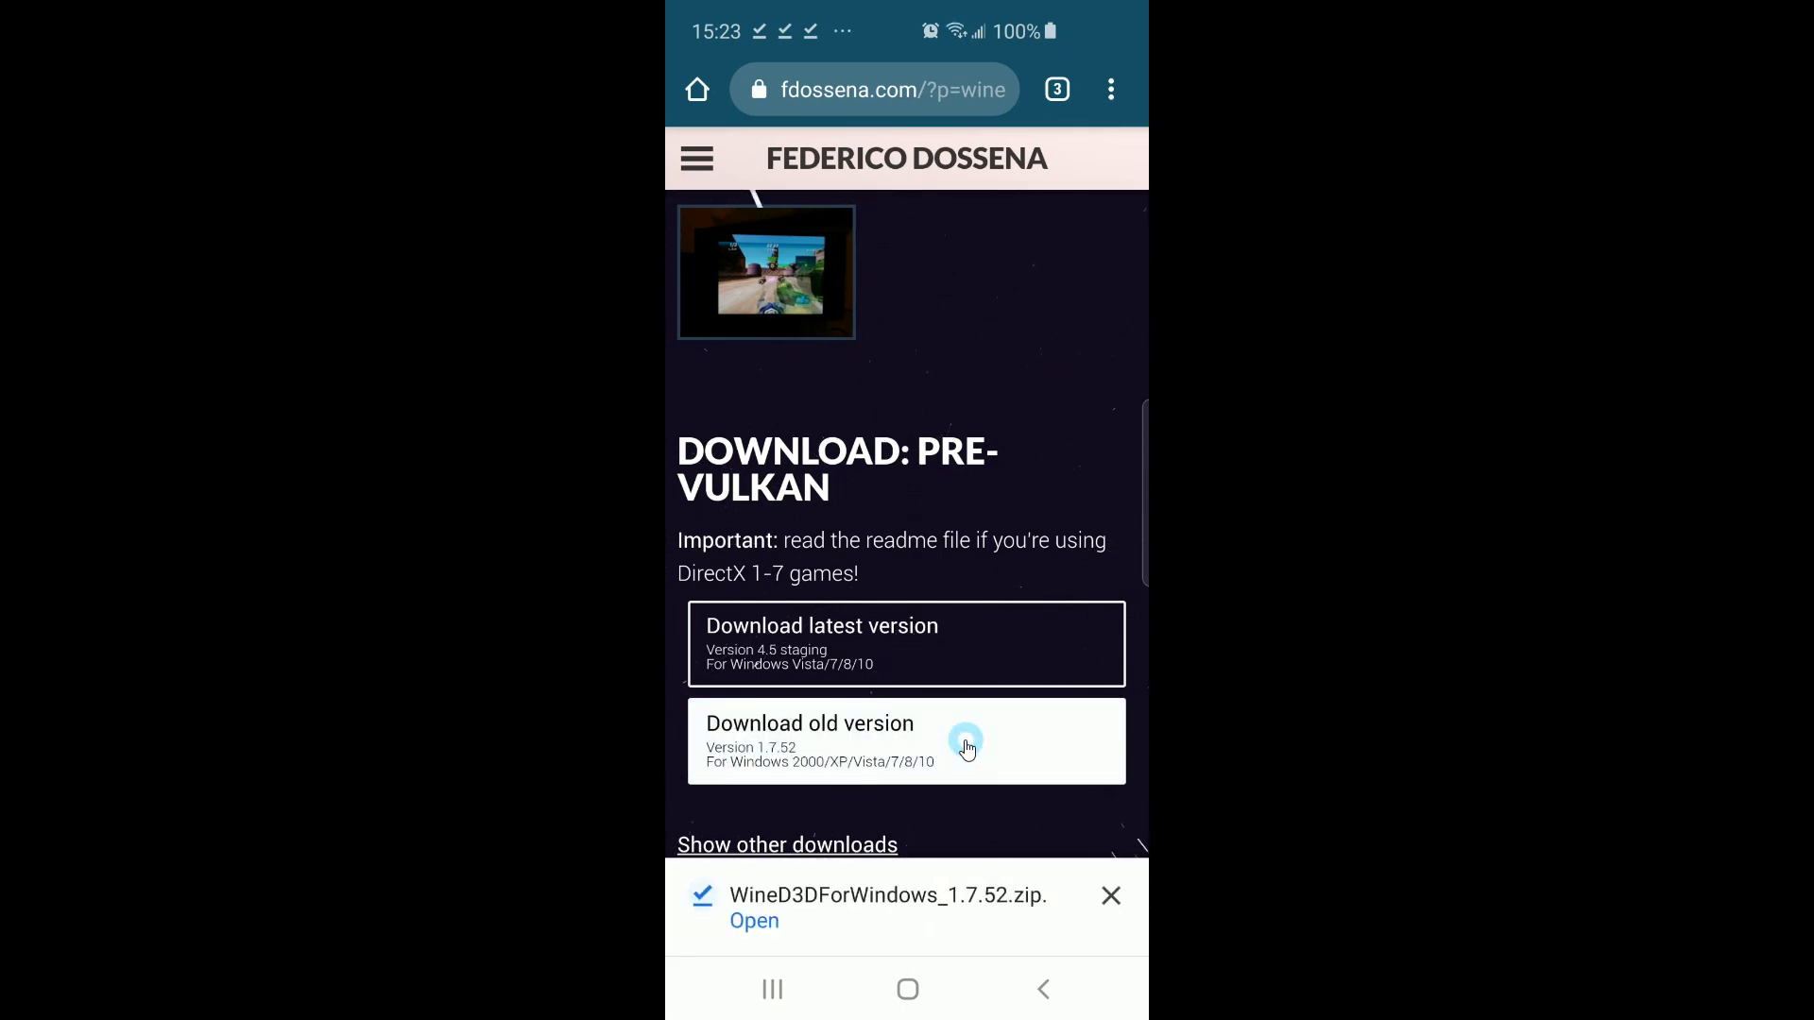
Step: Extract com.eltechs.ed.zip in Download, replacing the existing com.eltechs.ed folder
click(907, 992)
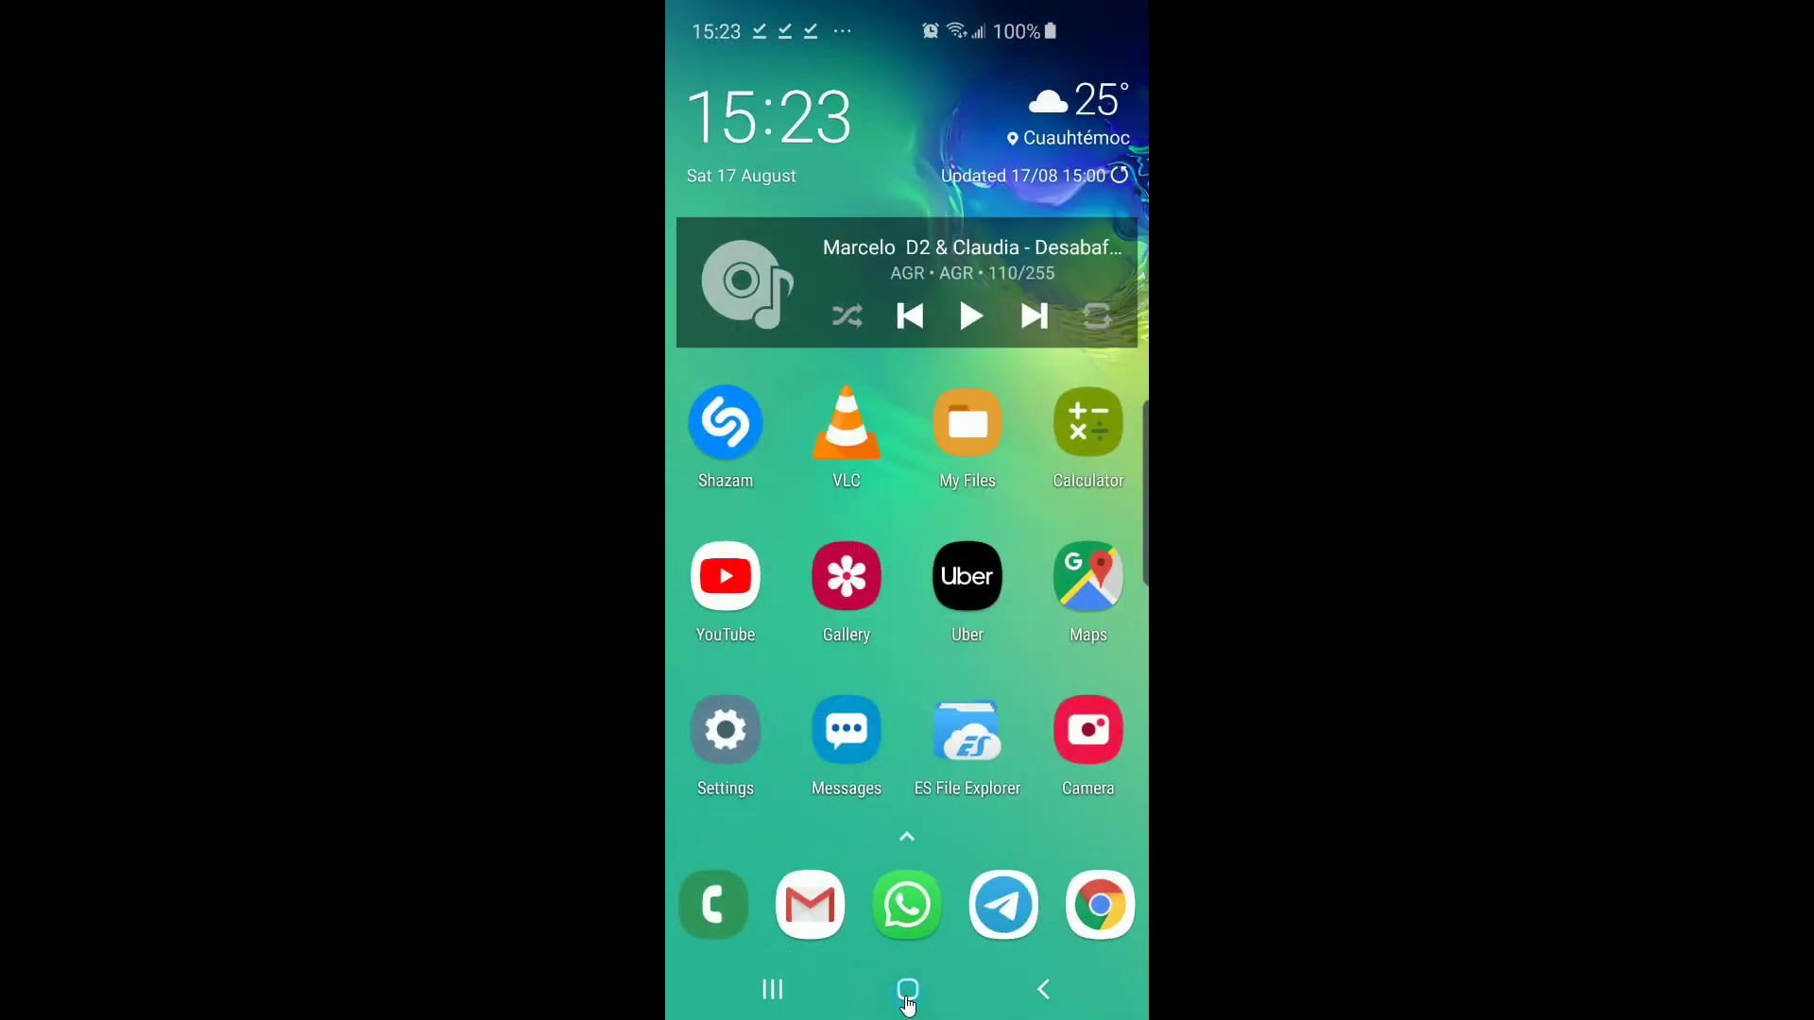
click(976, 454)
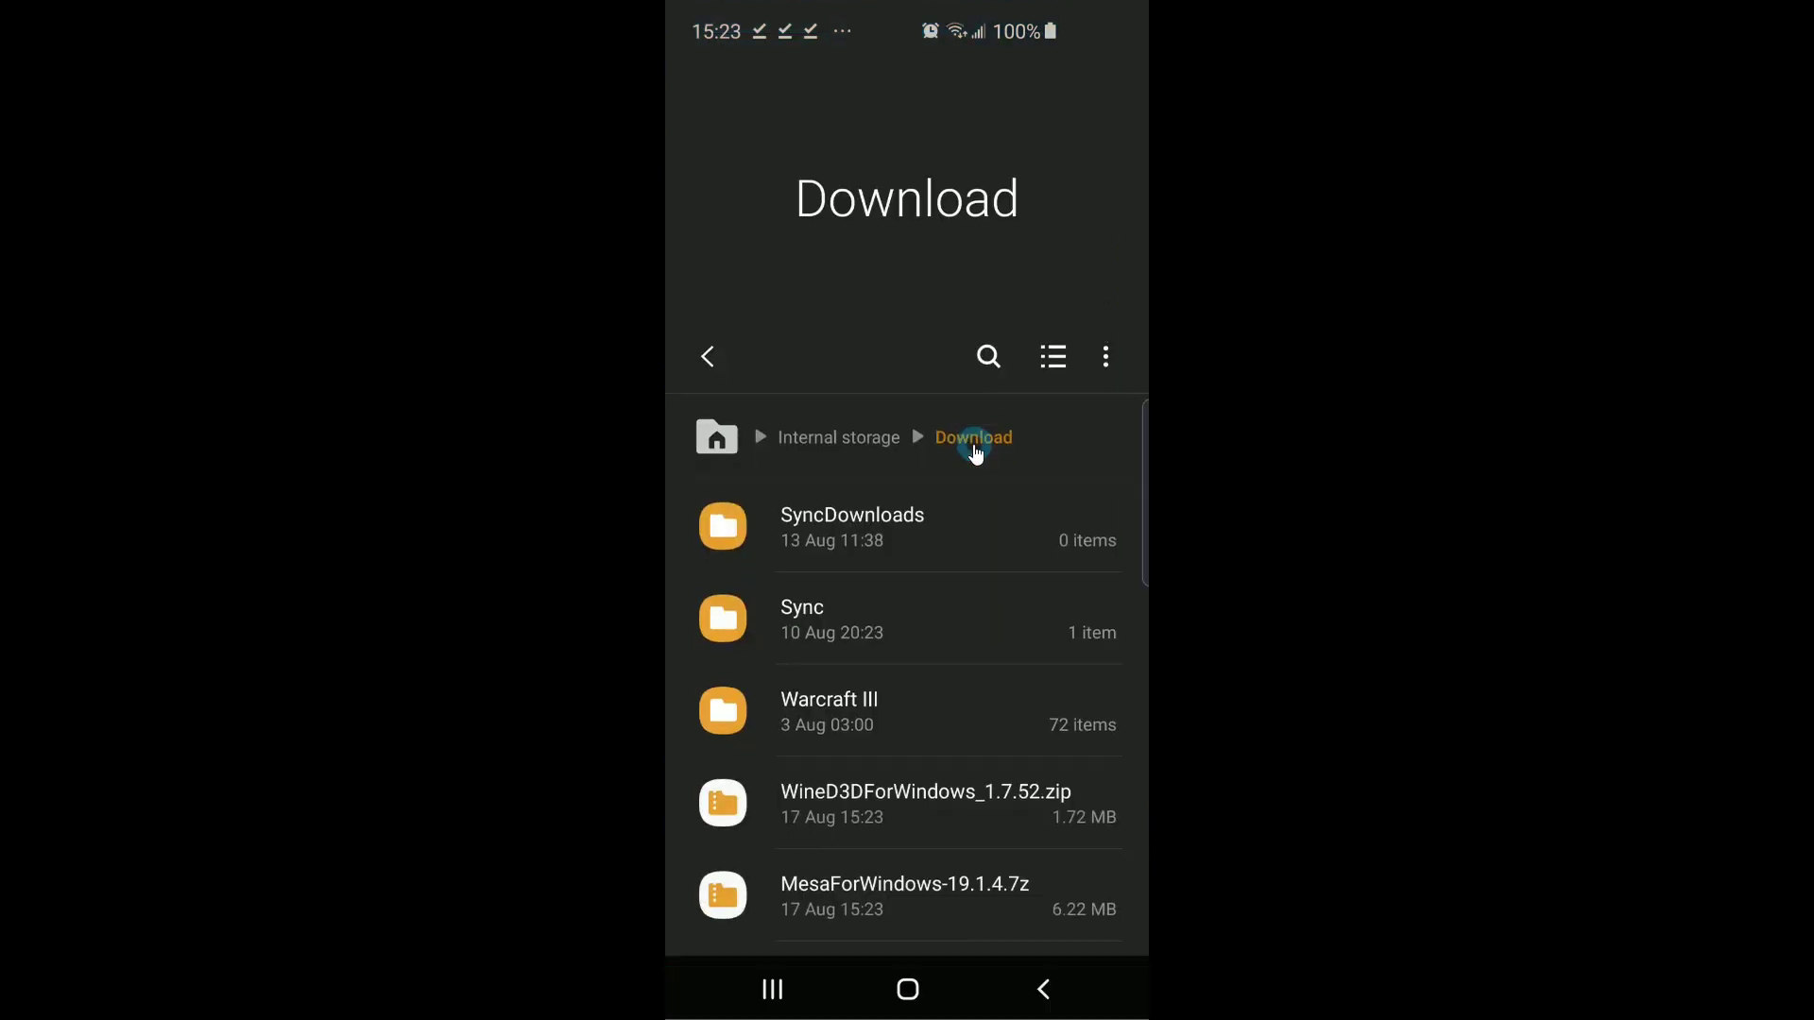
scroll(943, 613, down, 3)
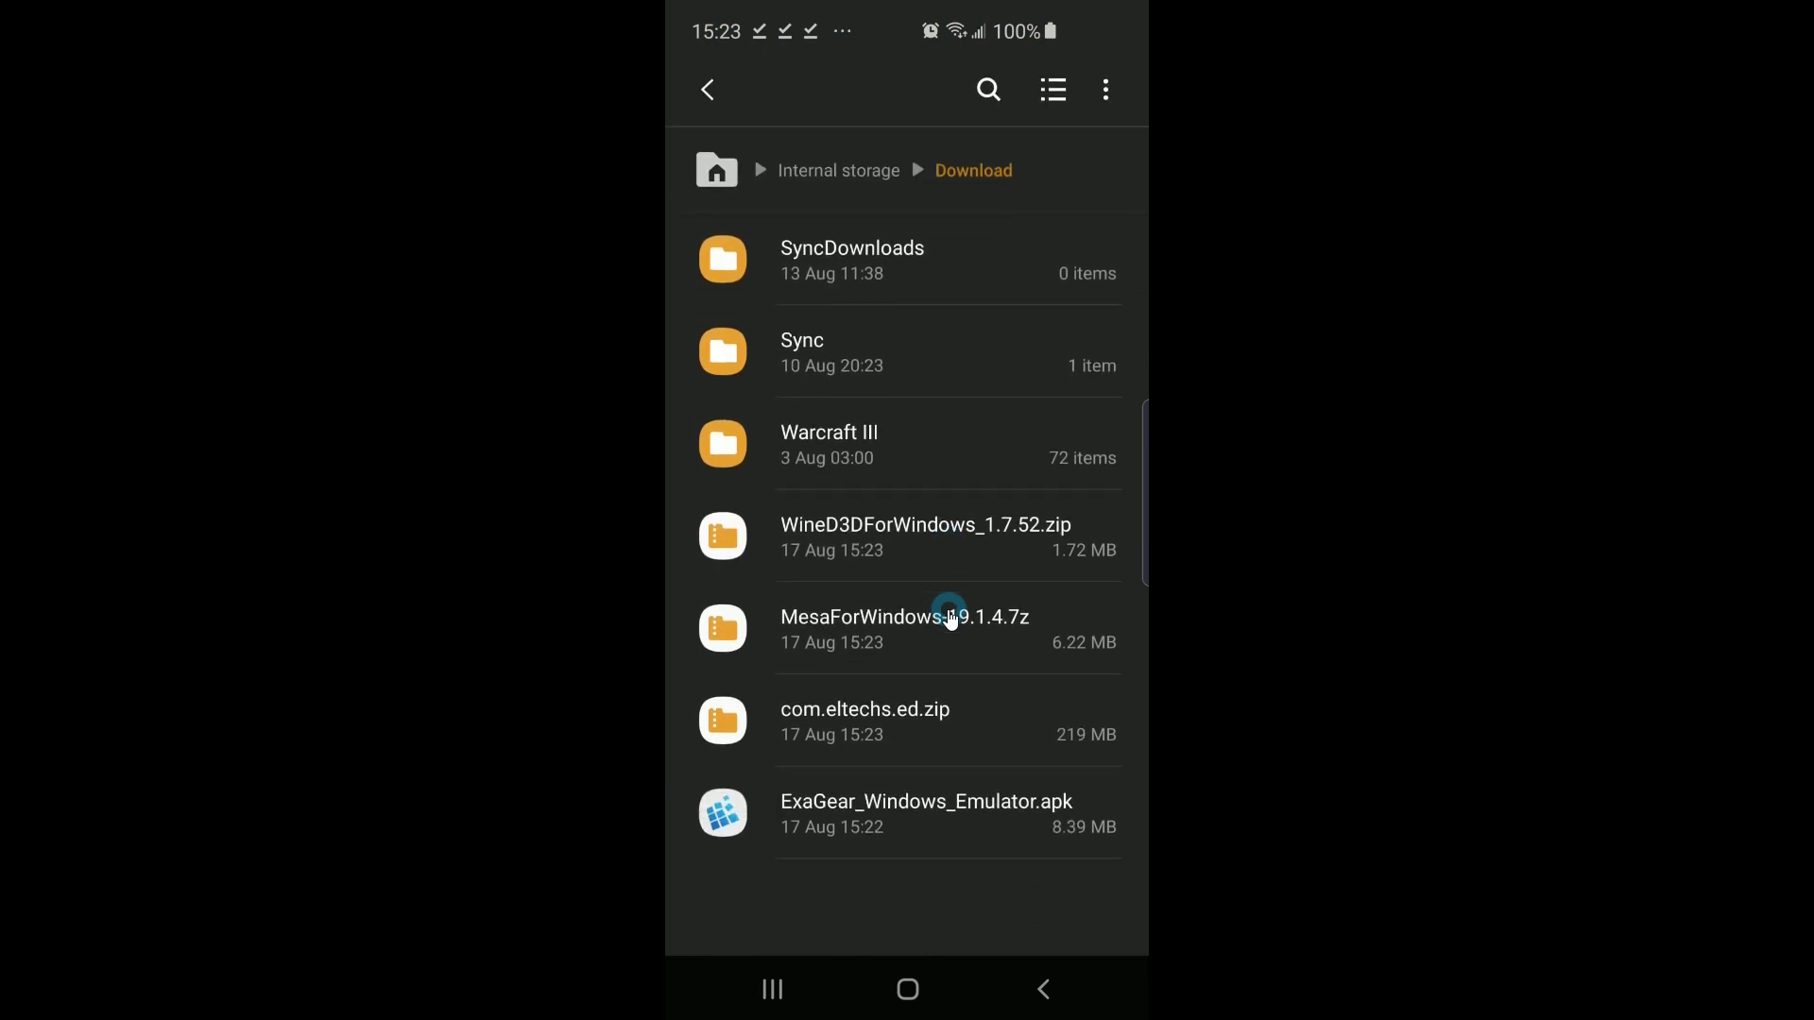
click(923, 707)
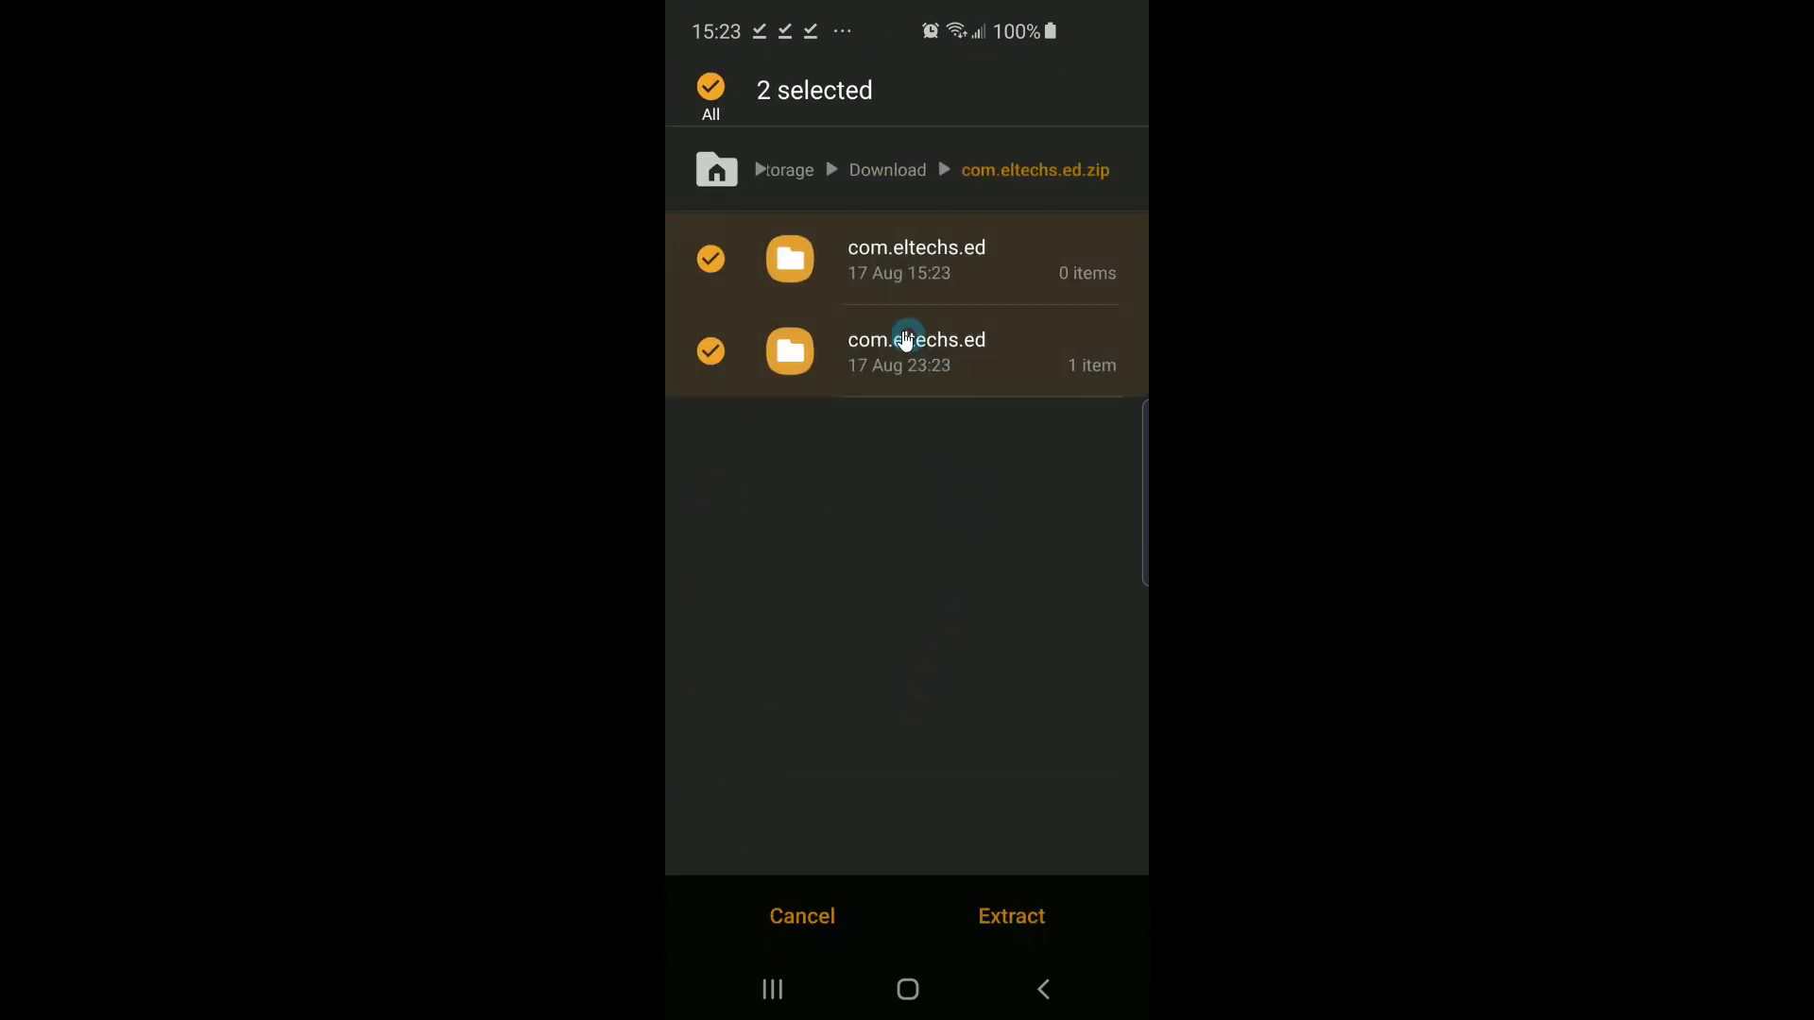
click(1021, 912)
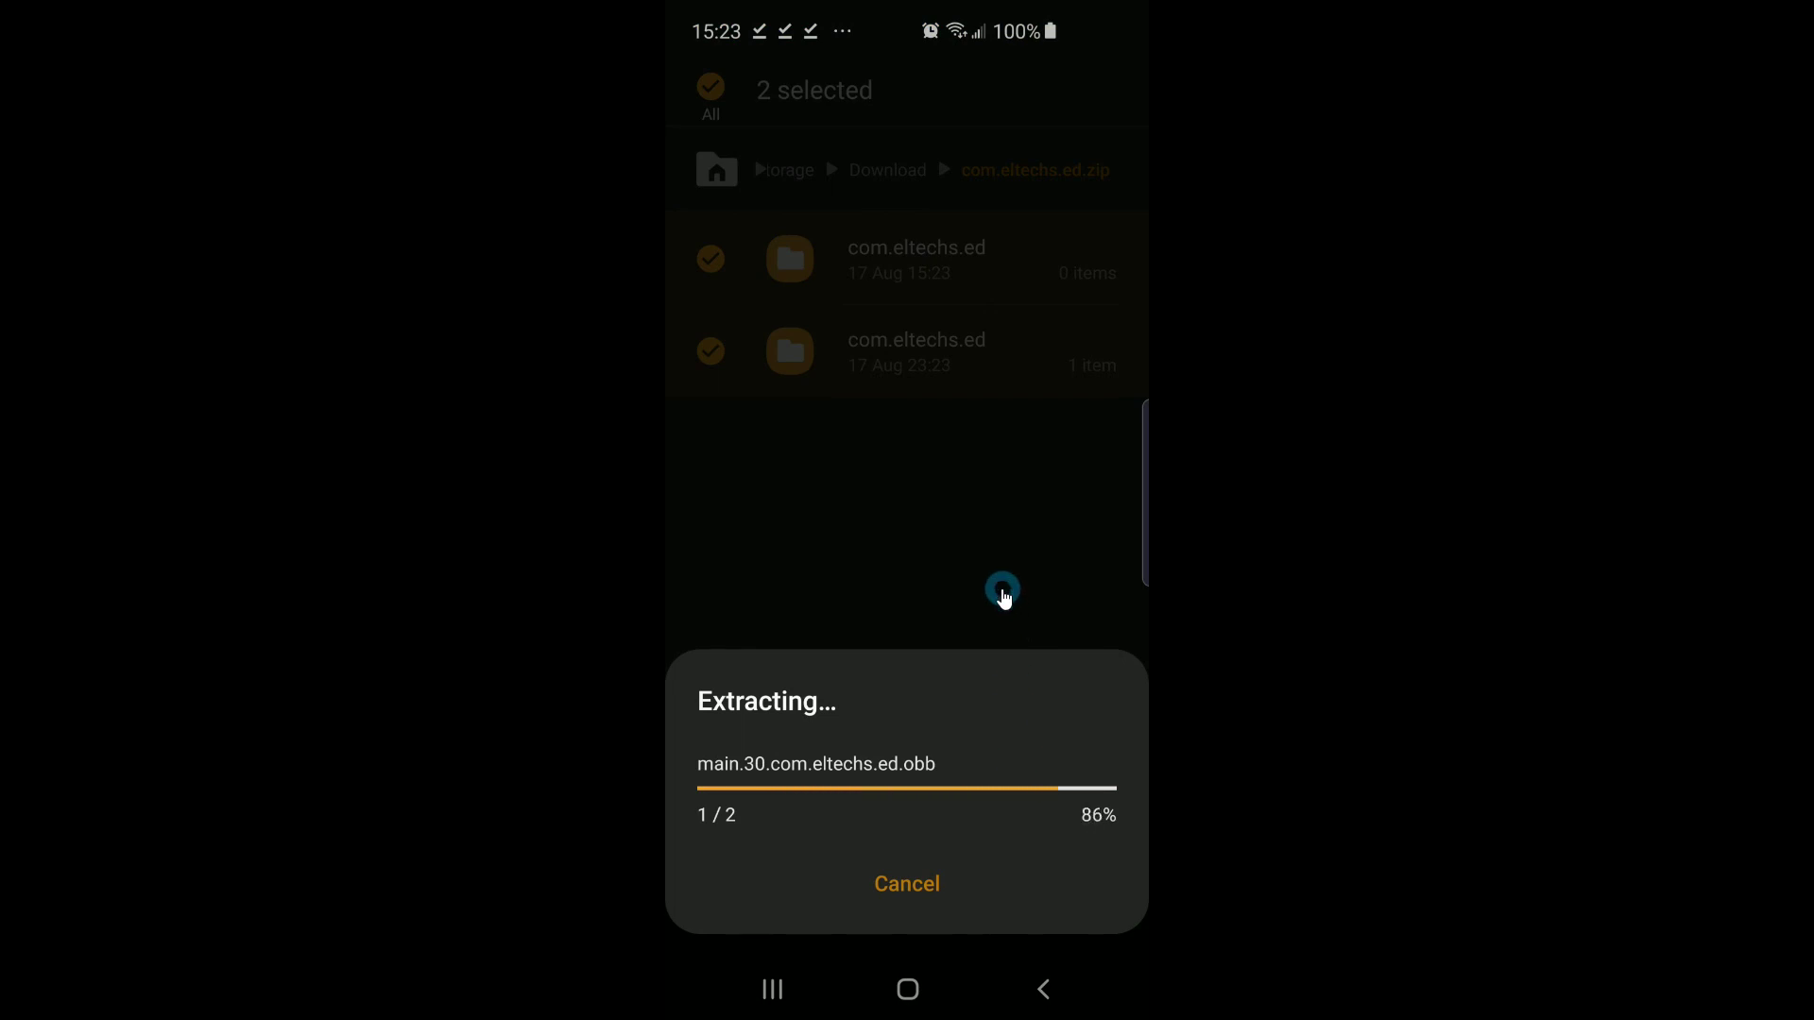
click(869, 883)
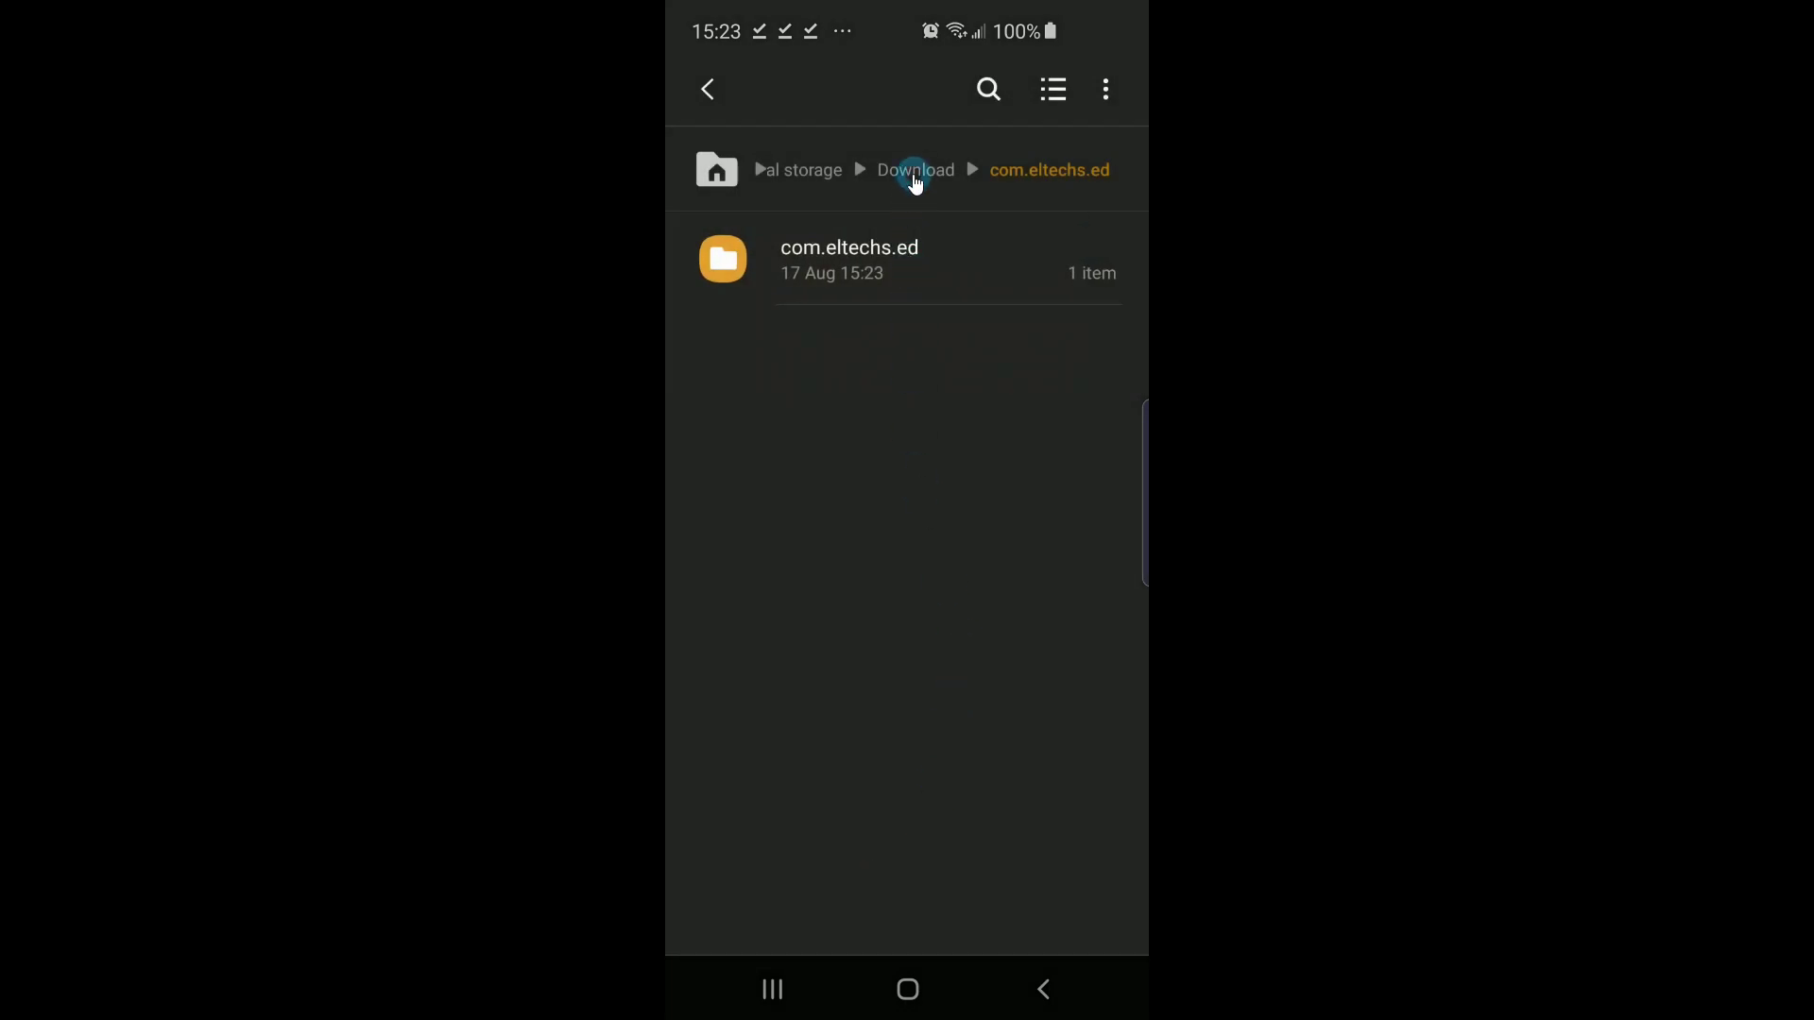
Step: Extract WineD3DForWindows_1.7.52.zip in Download and return to the home screen
click(921, 172)
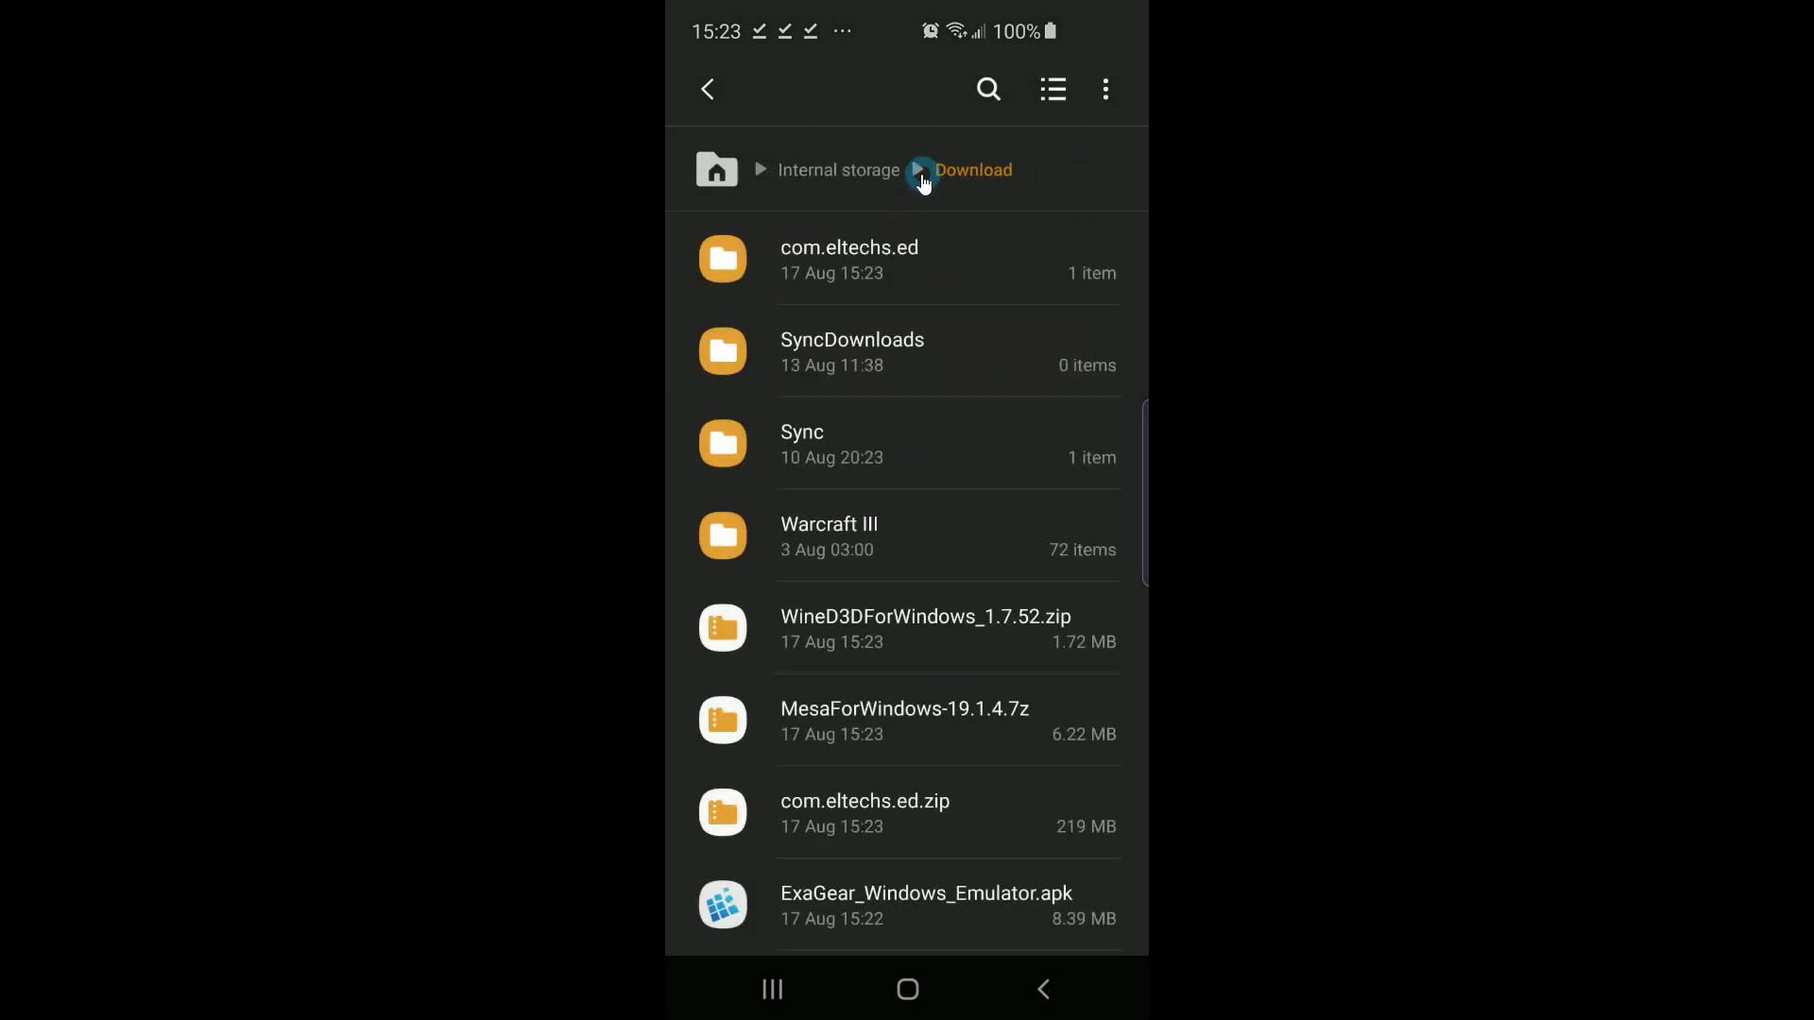
click(923, 635)
click(1011, 917)
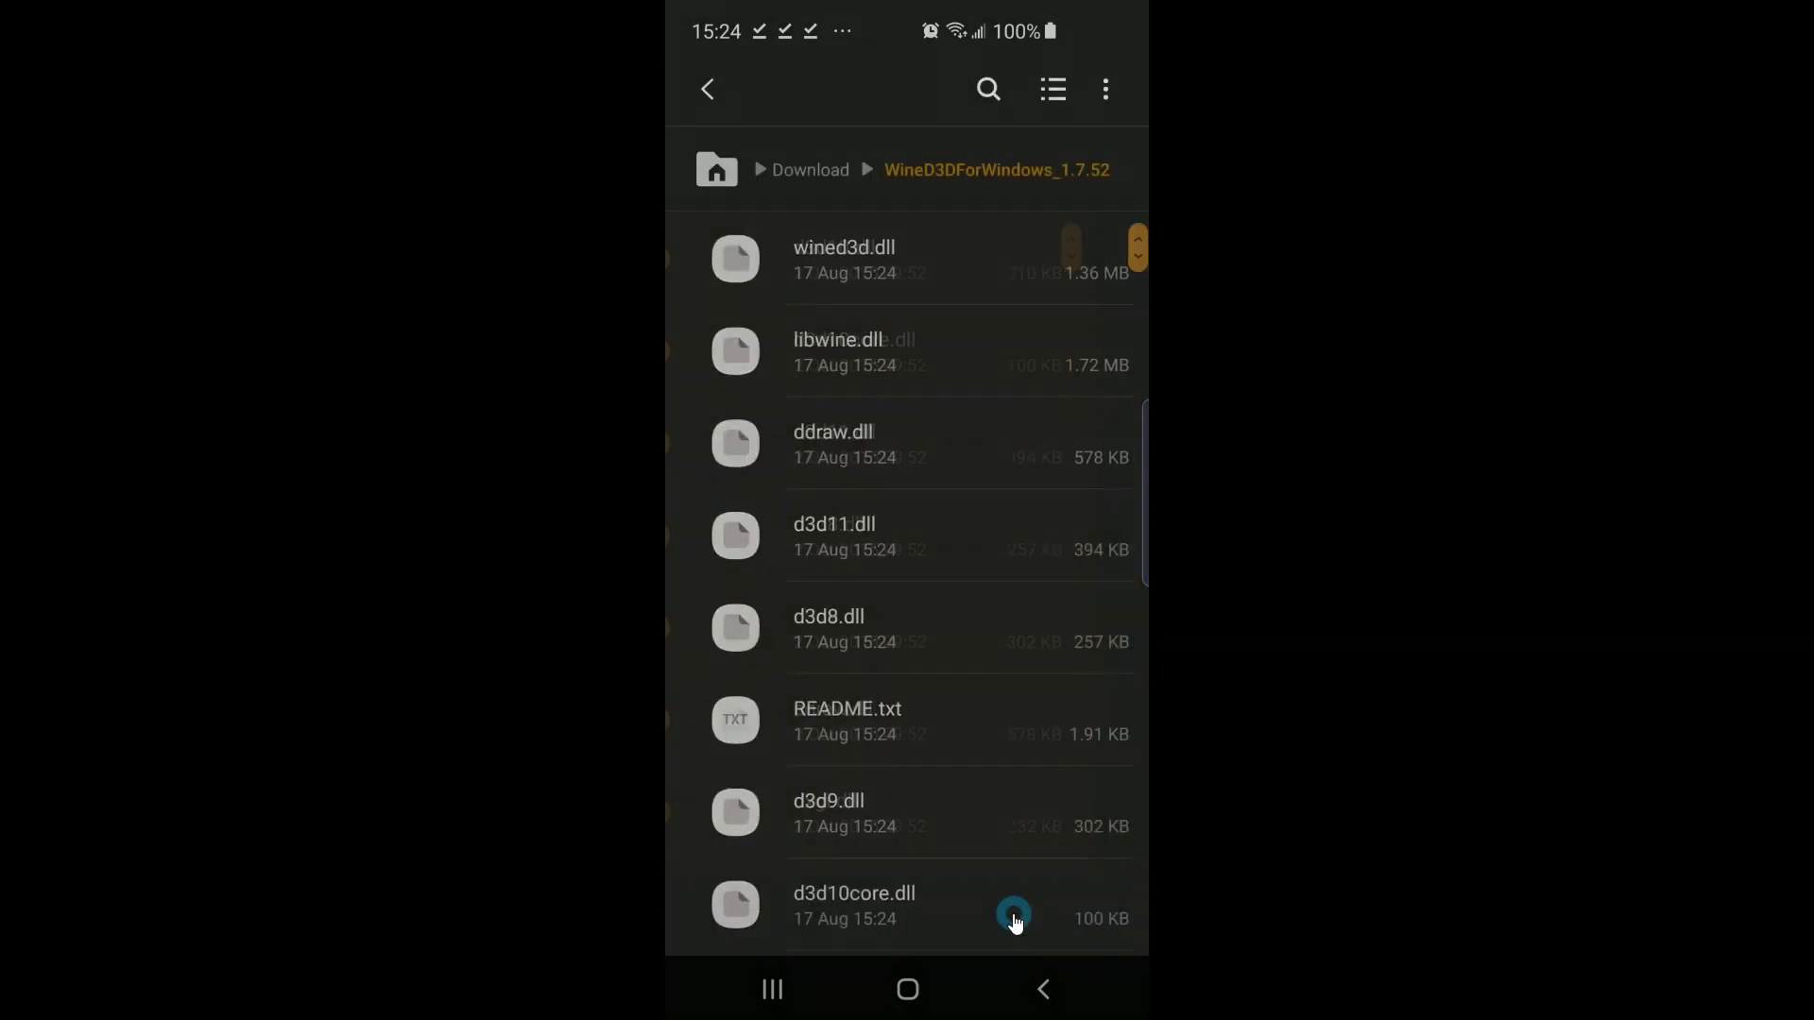
click(849, 194)
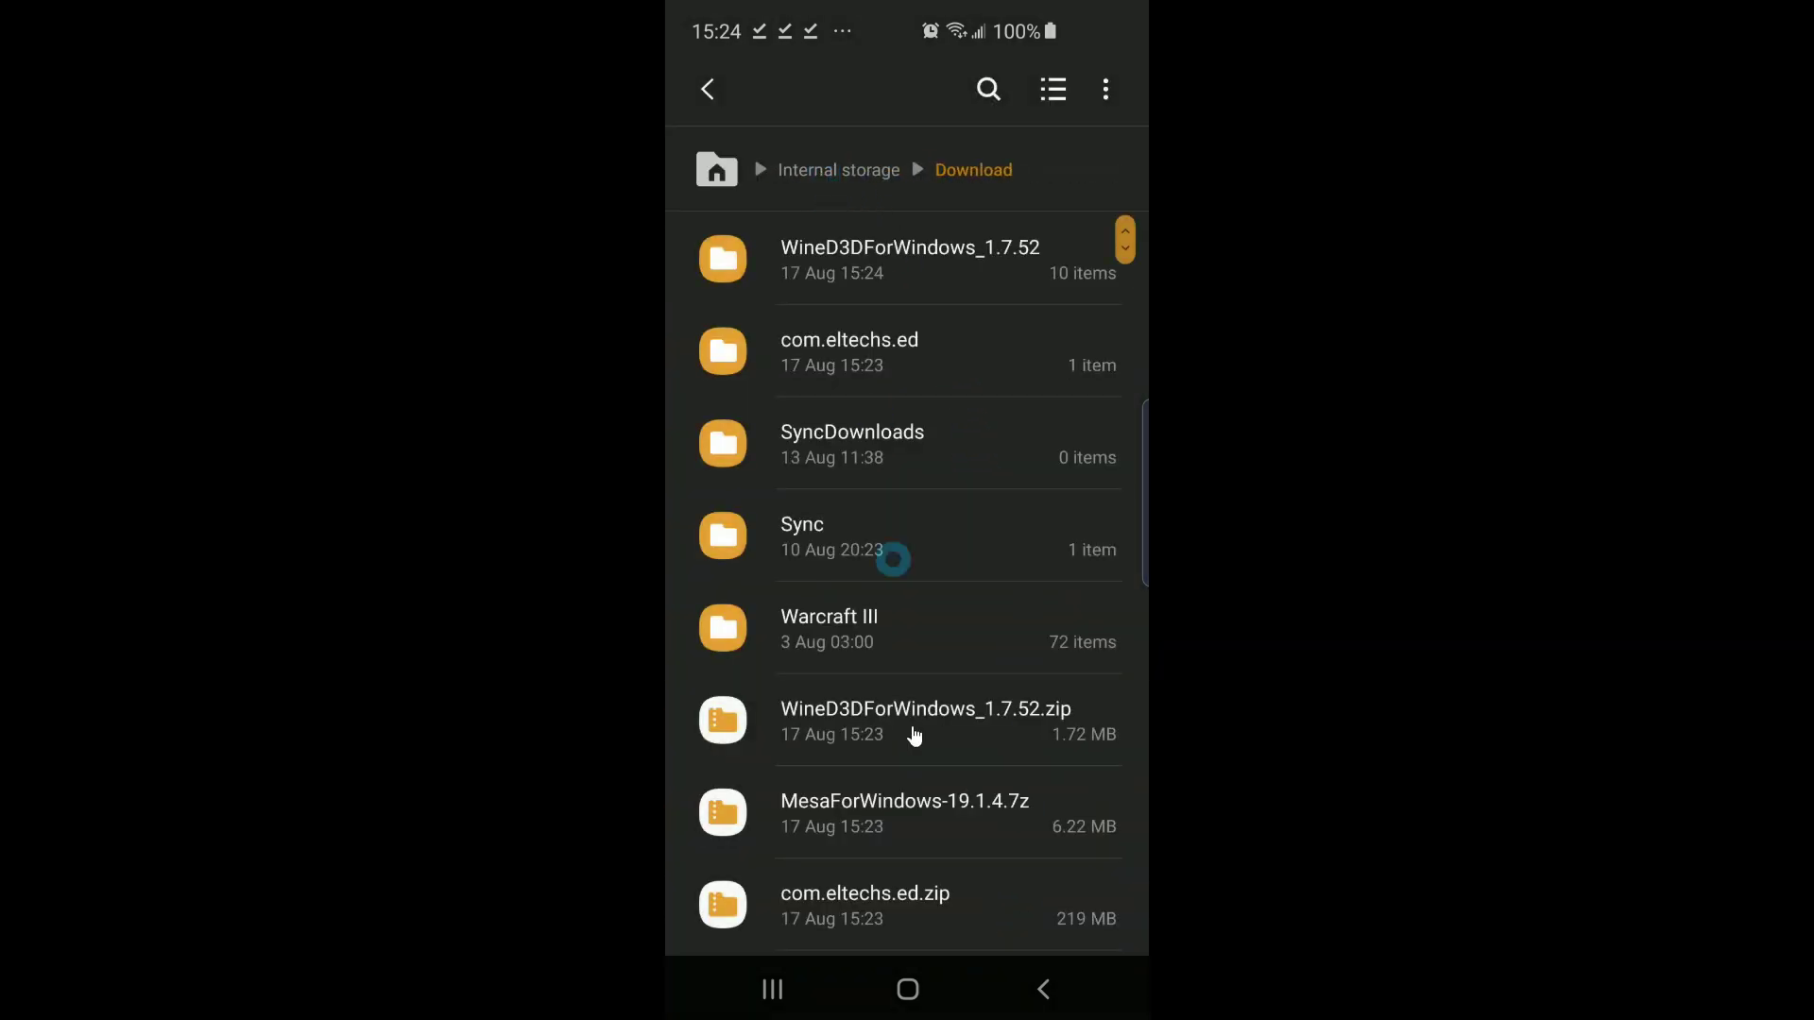
click(909, 990)
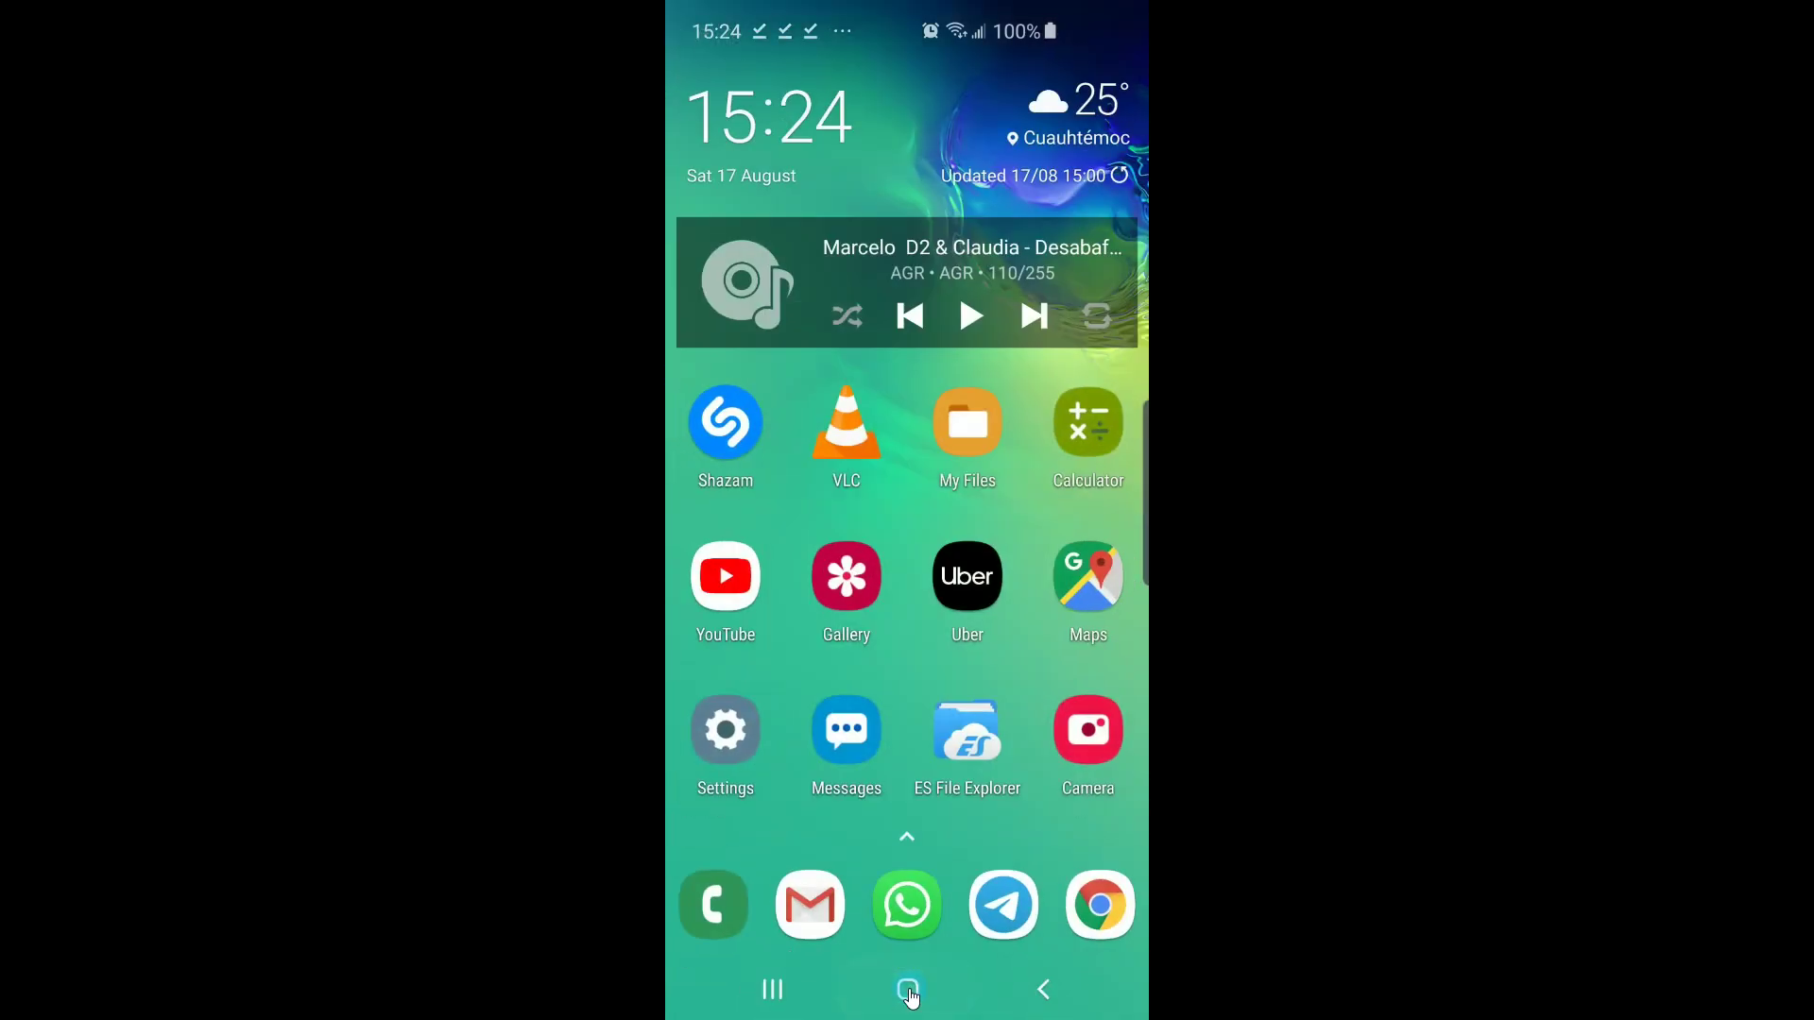
Step: Extract opengl32.dll from MesaForWindows-19.1.4.7z into Download/MesaForWindows-19.1.4 with ES File Explorer
click(974, 744)
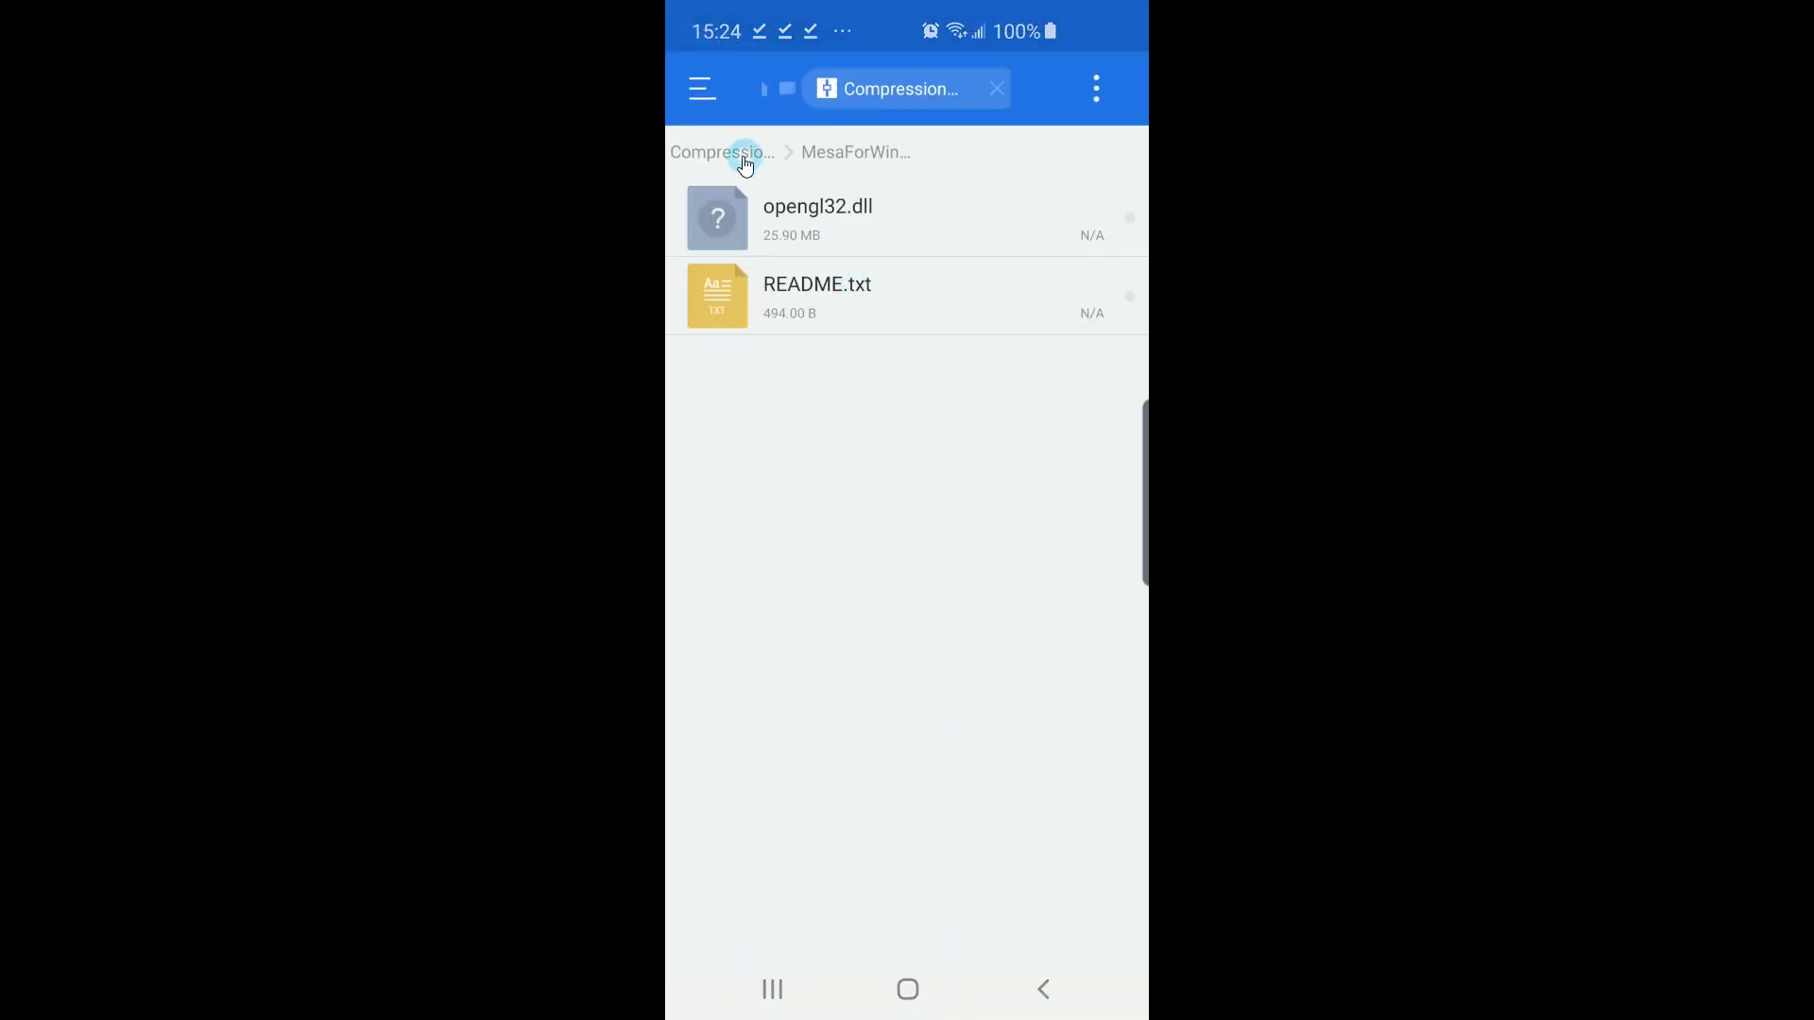
click(1039, 988)
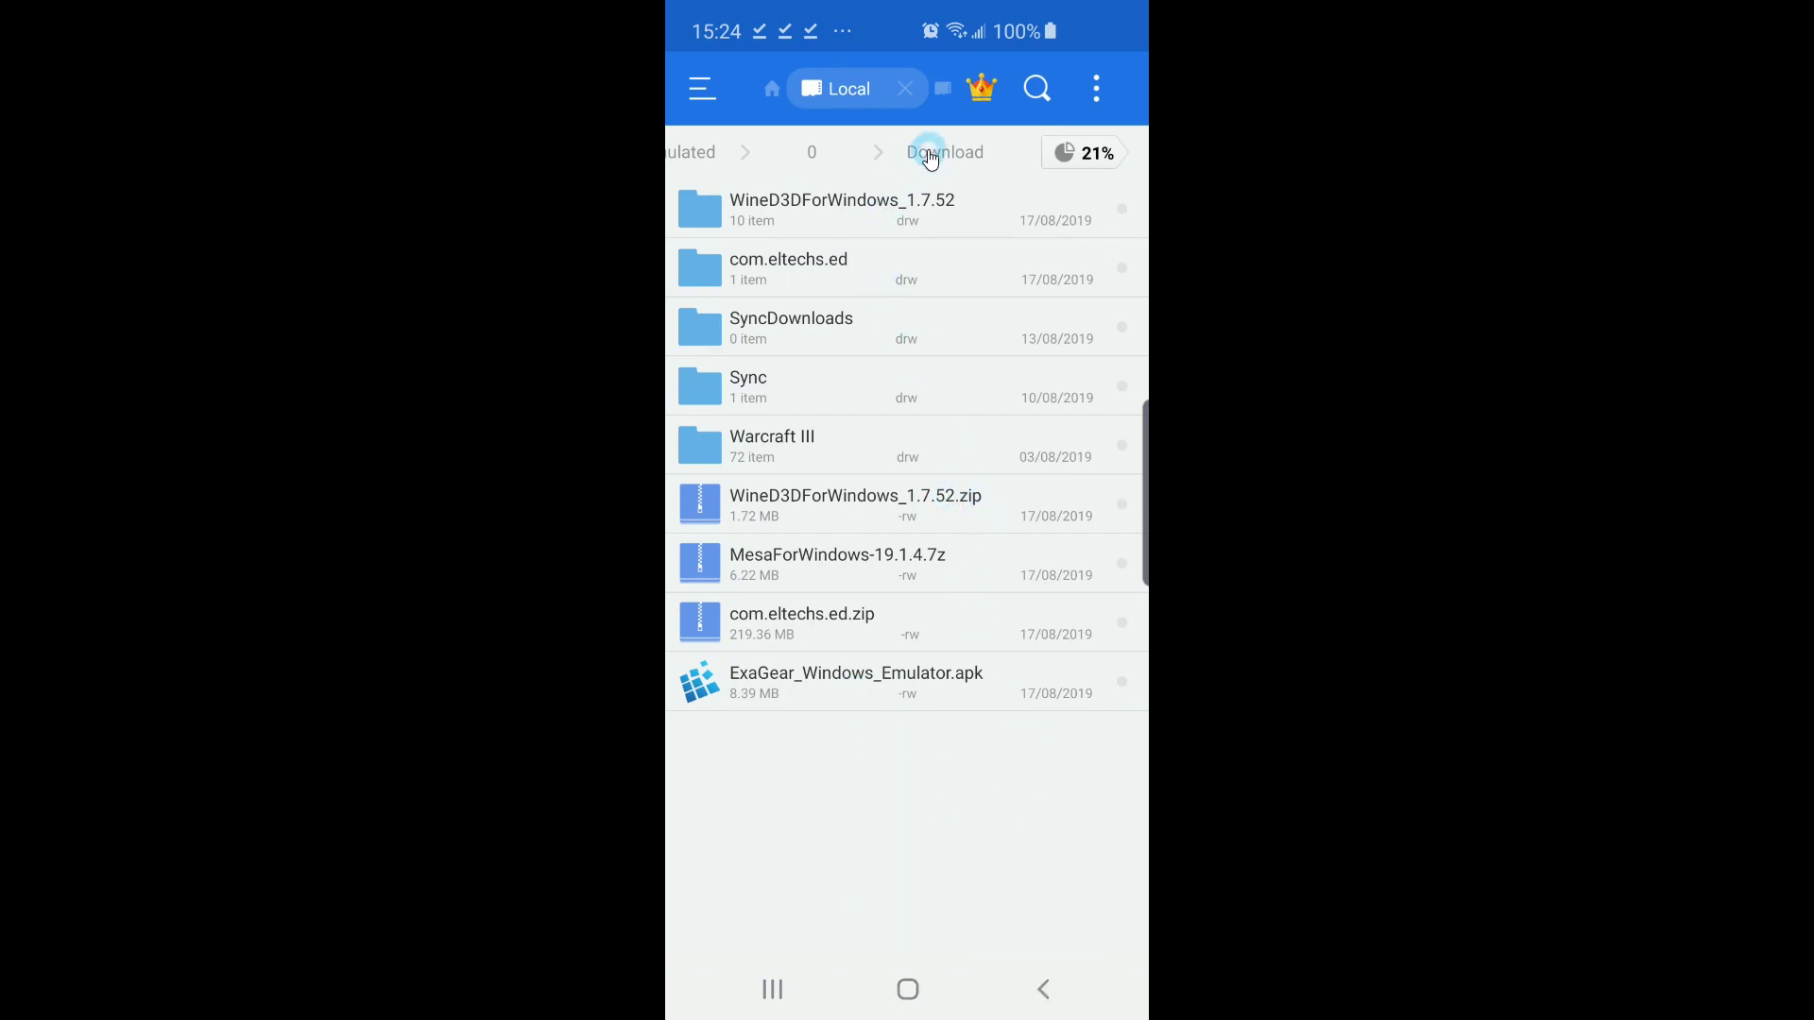
click(941, 573)
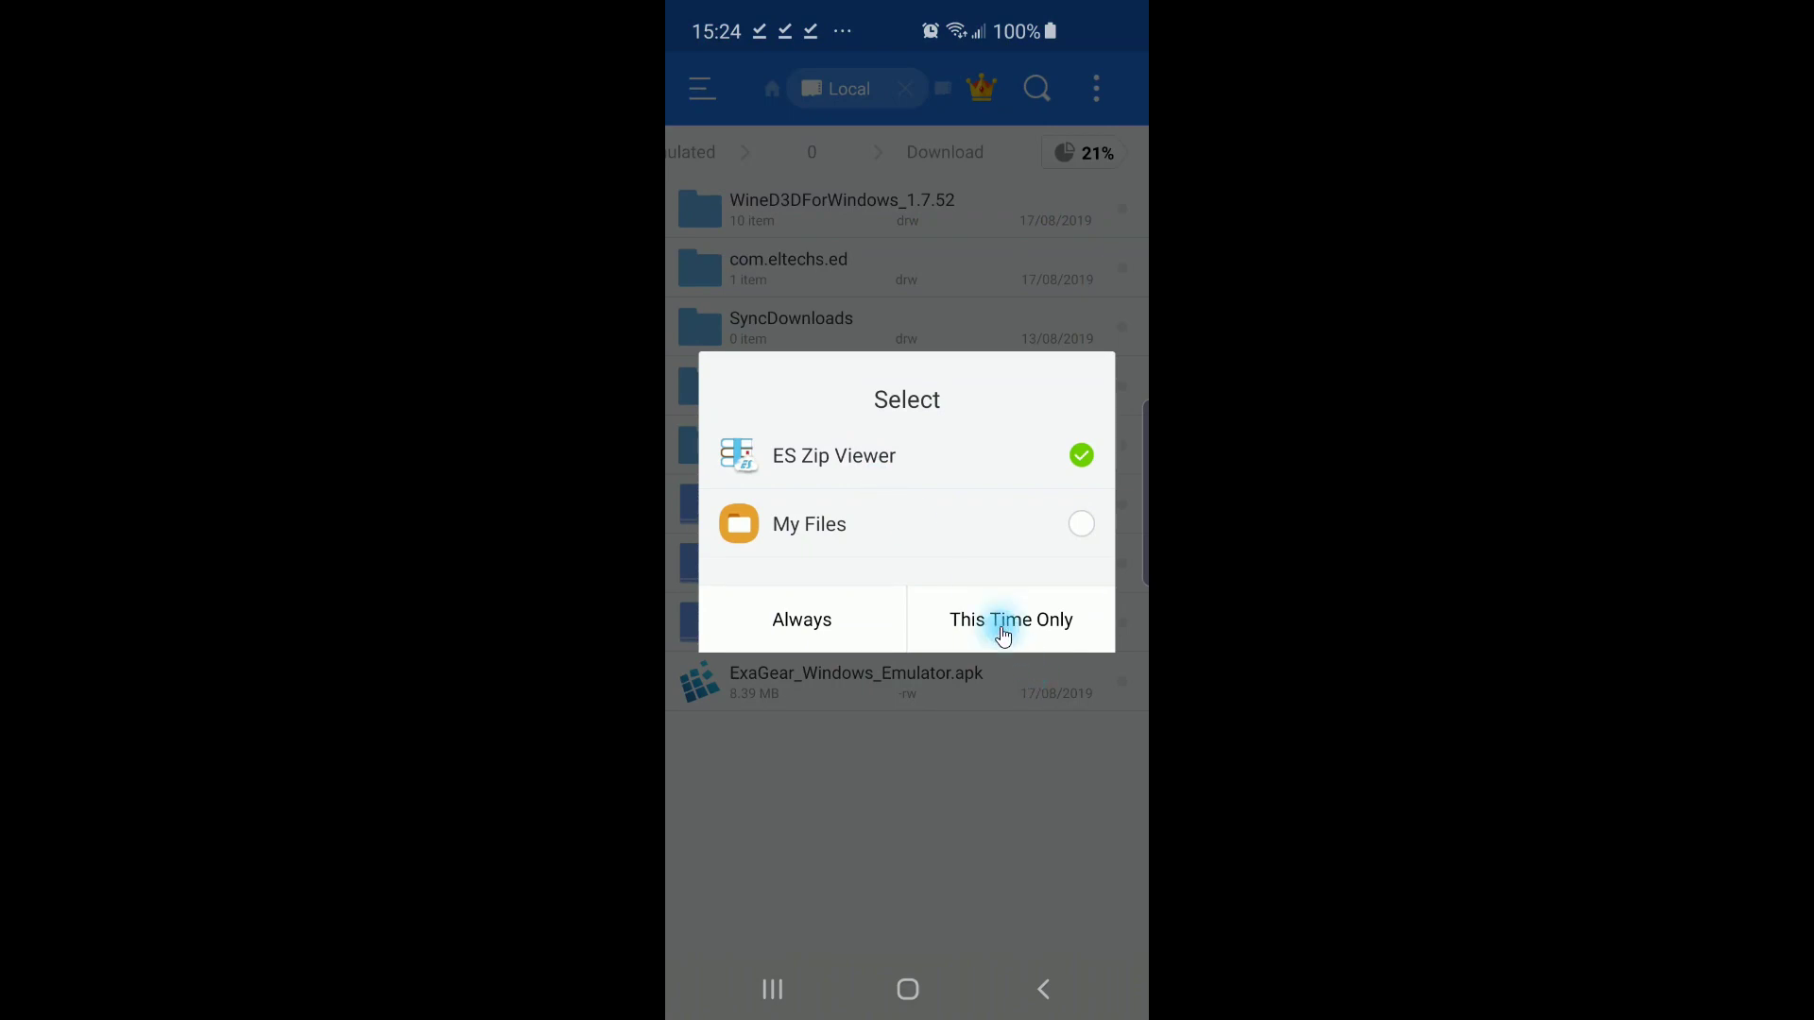
click(1003, 633)
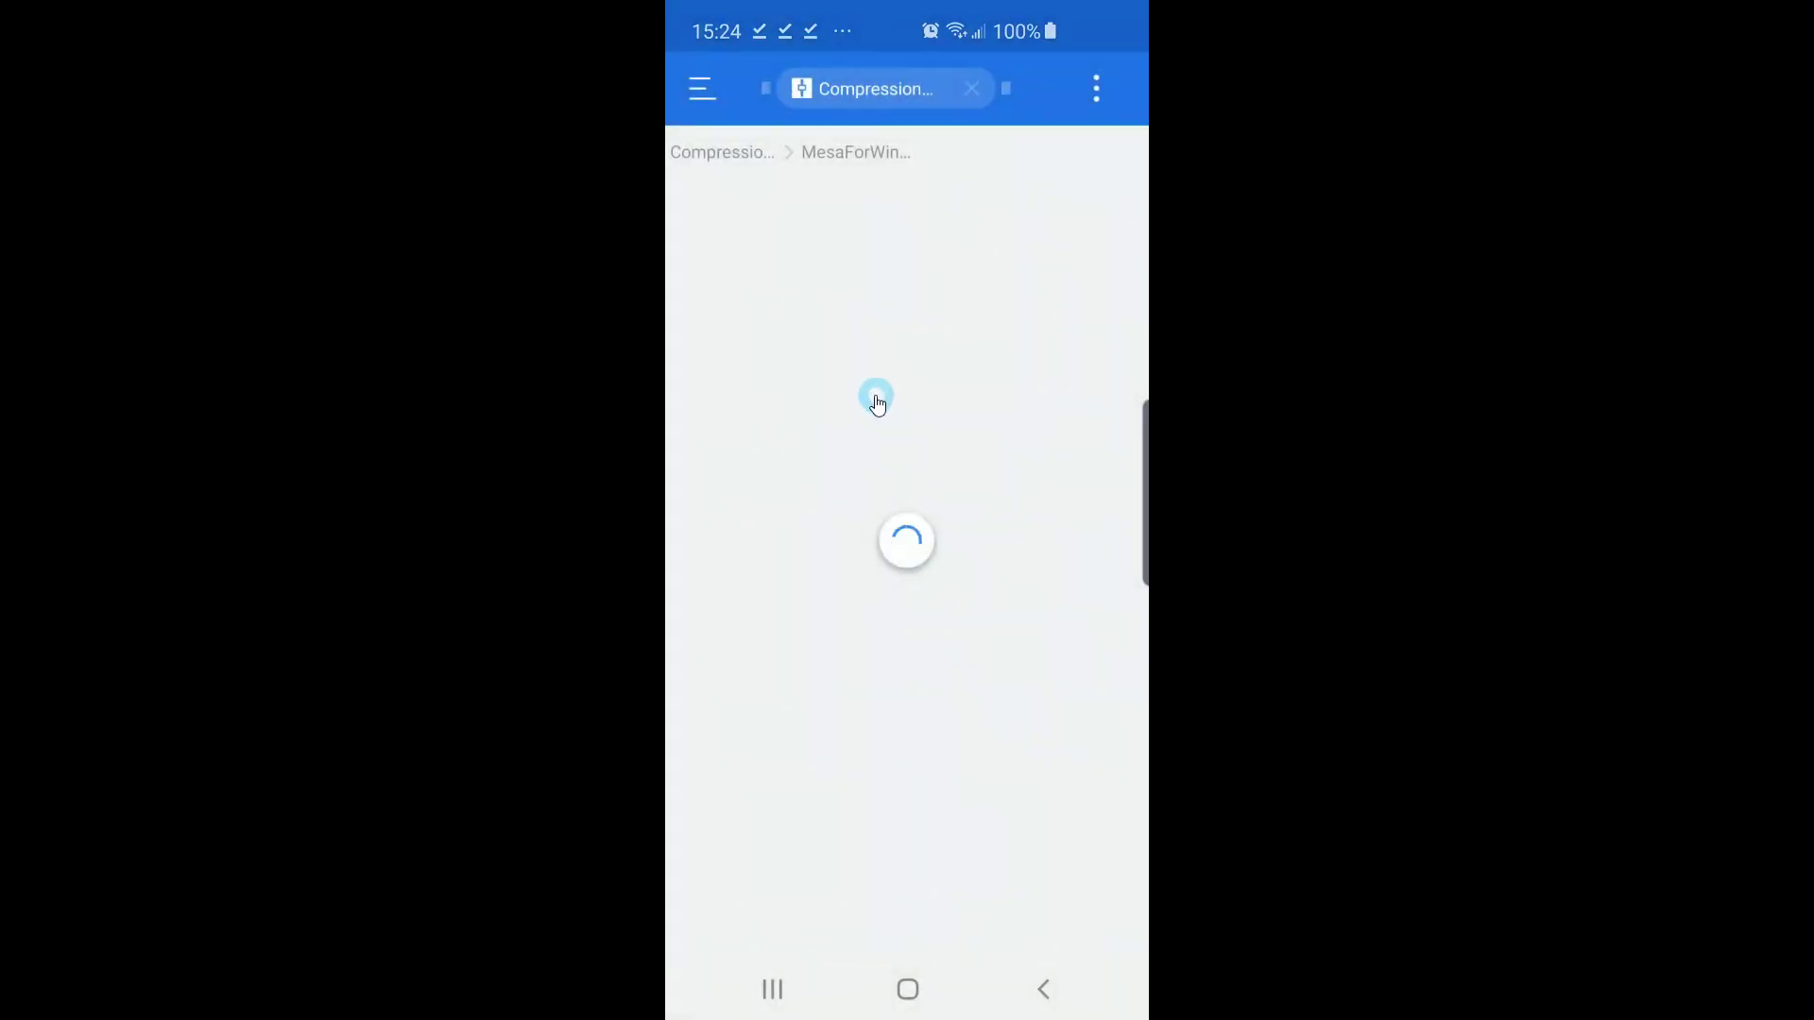
click(864, 243)
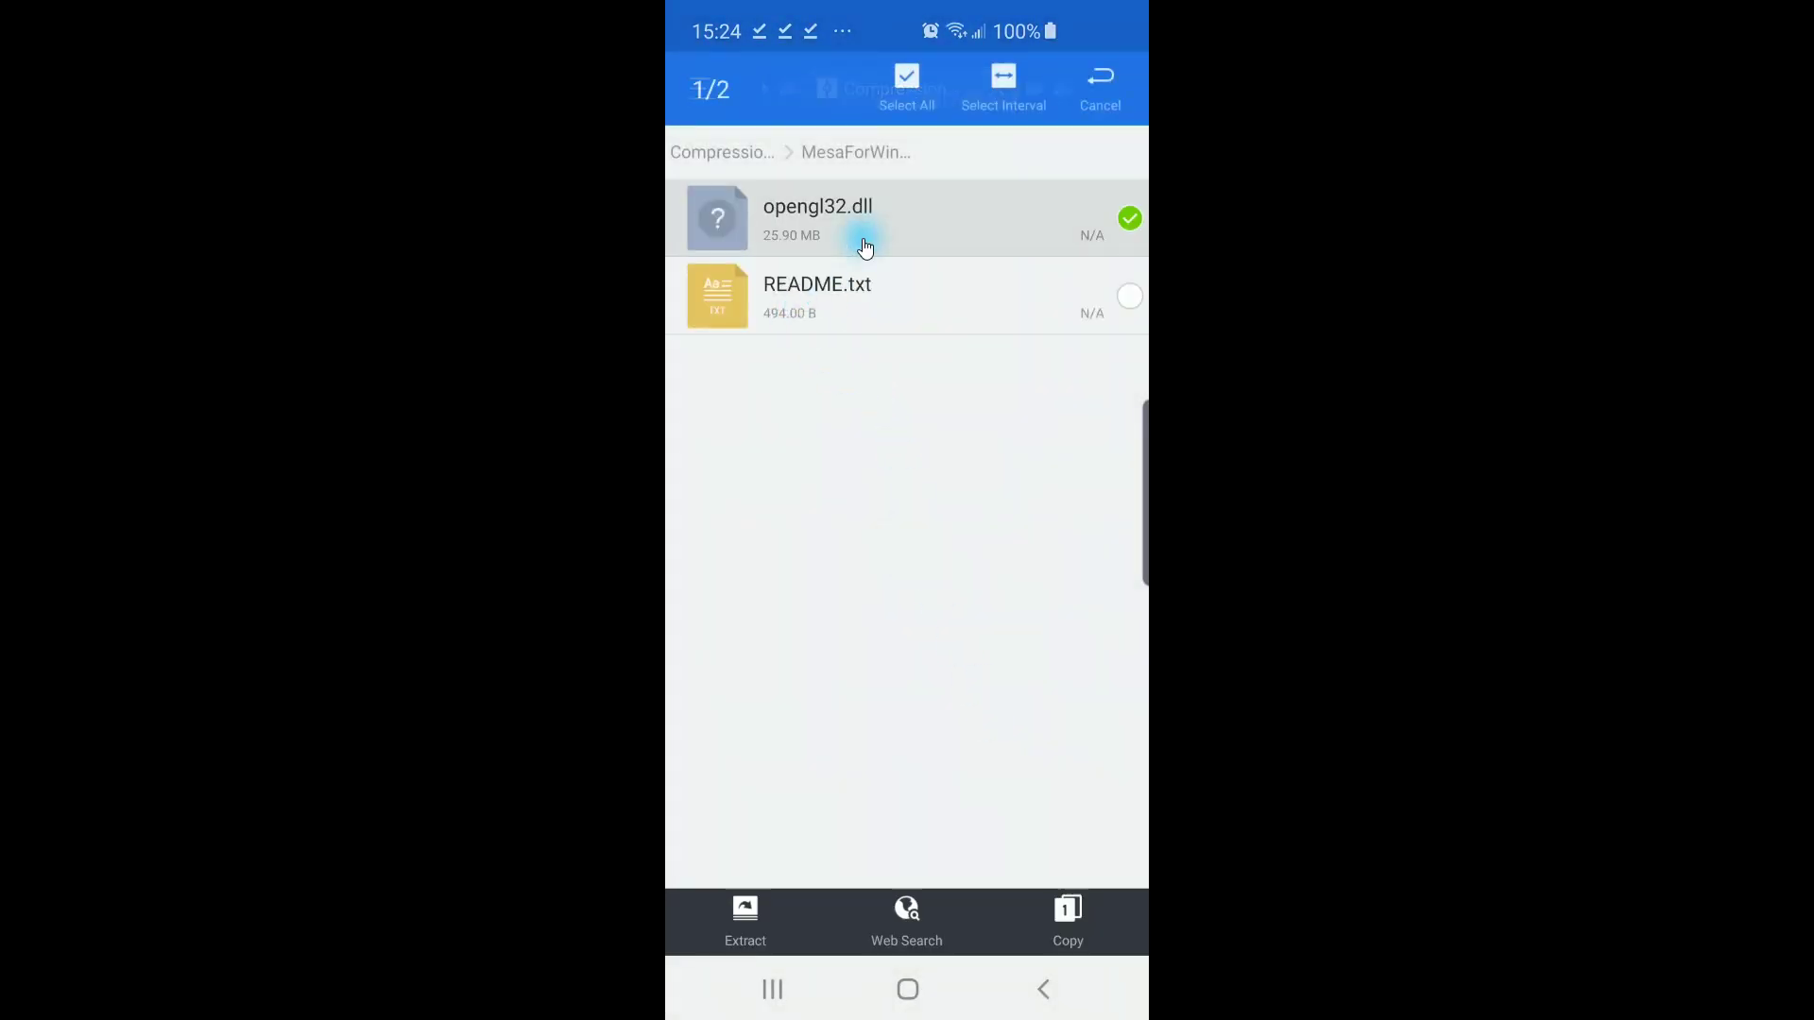
click(756, 918)
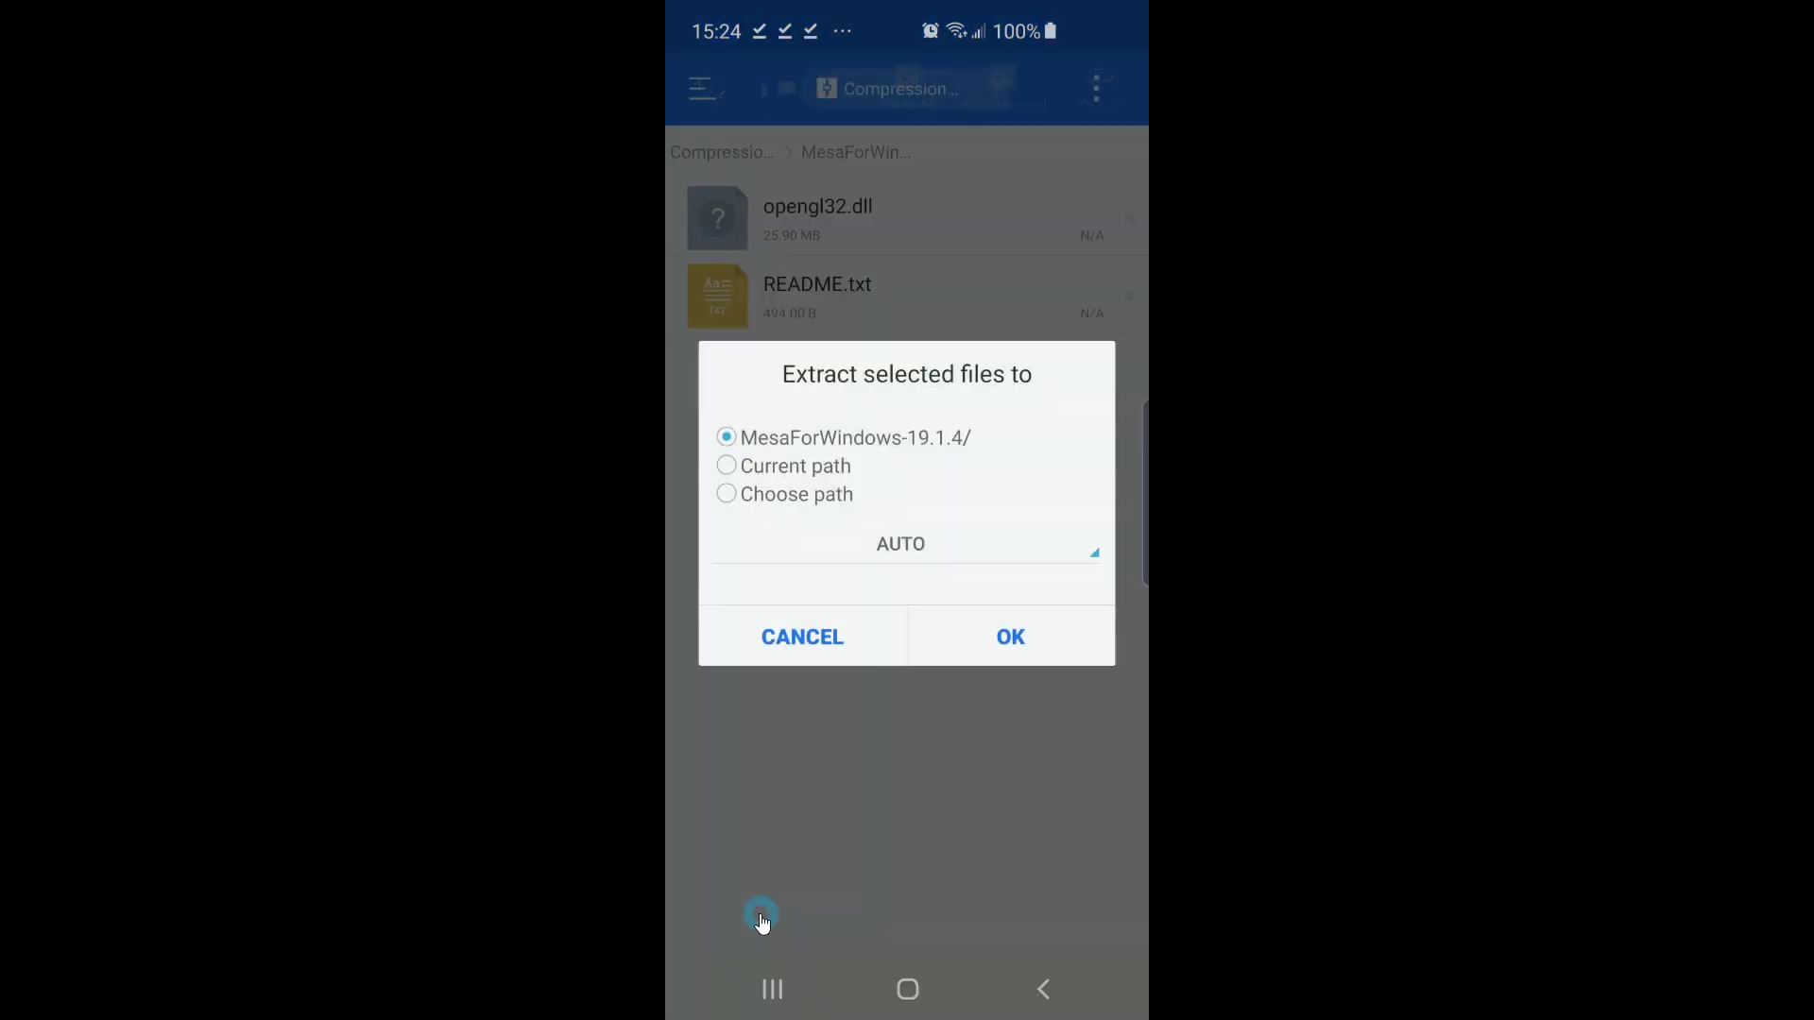
click(1023, 638)
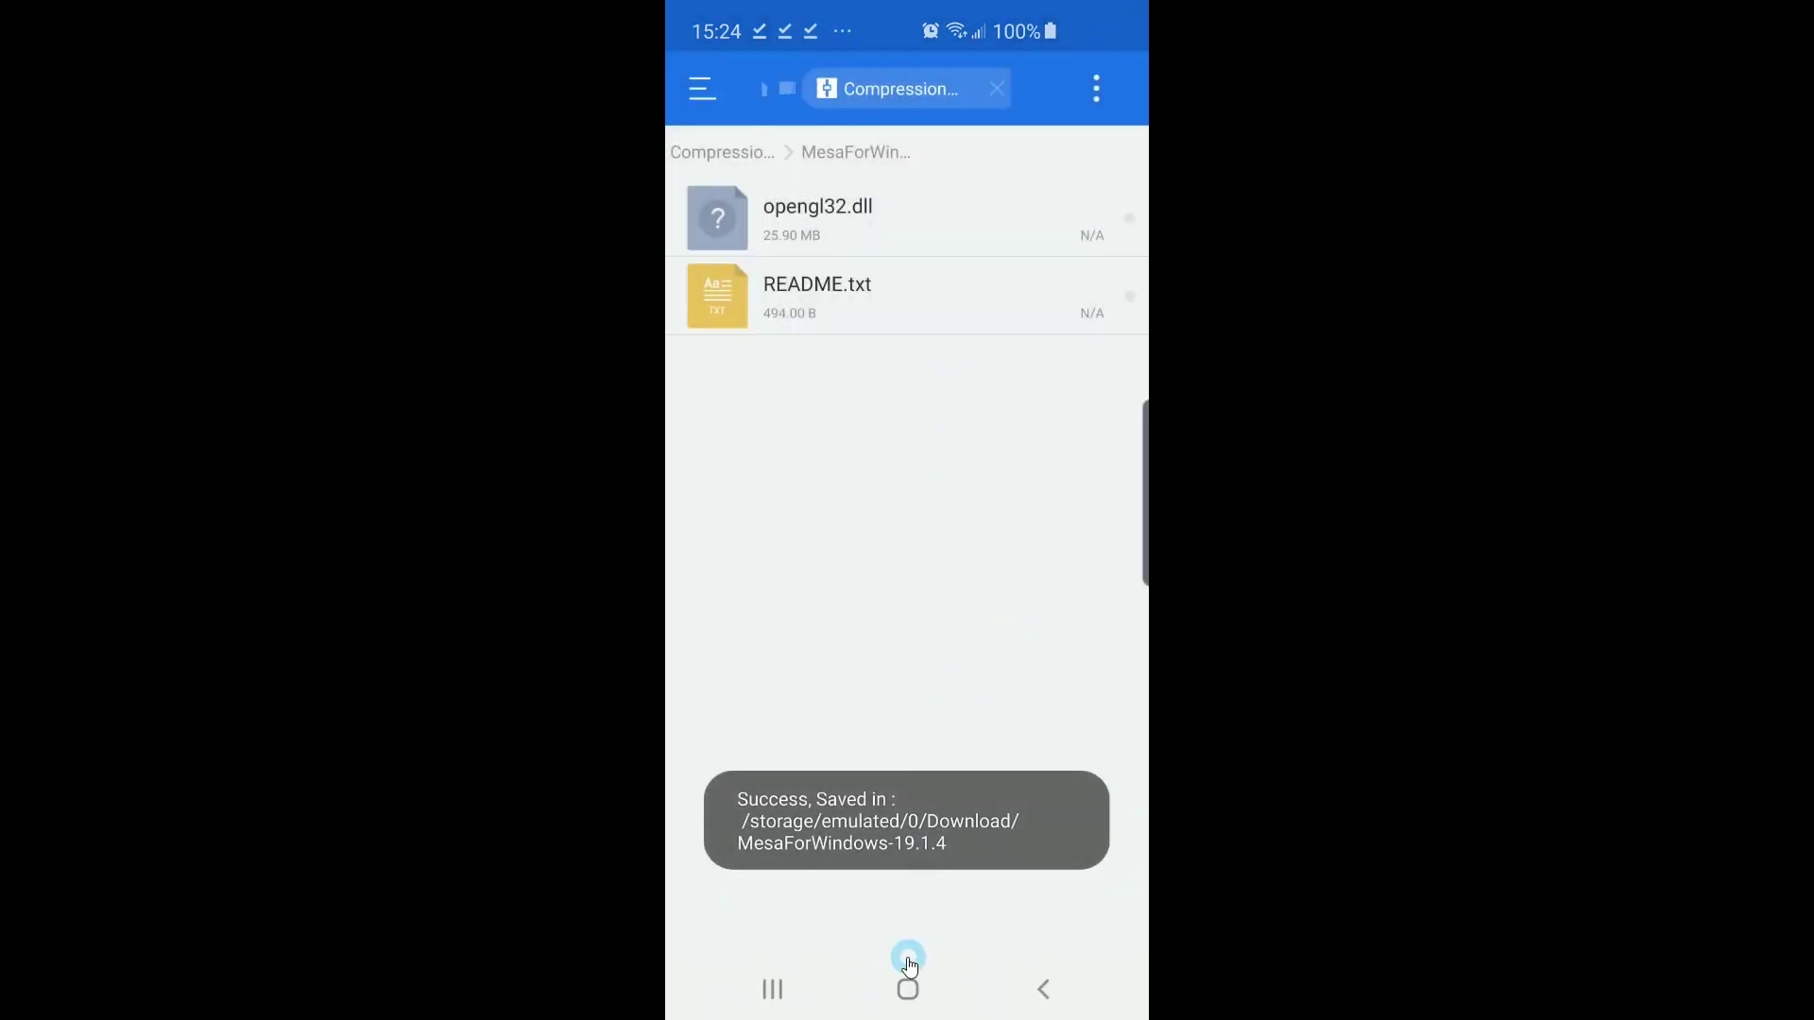
click(908, 987)
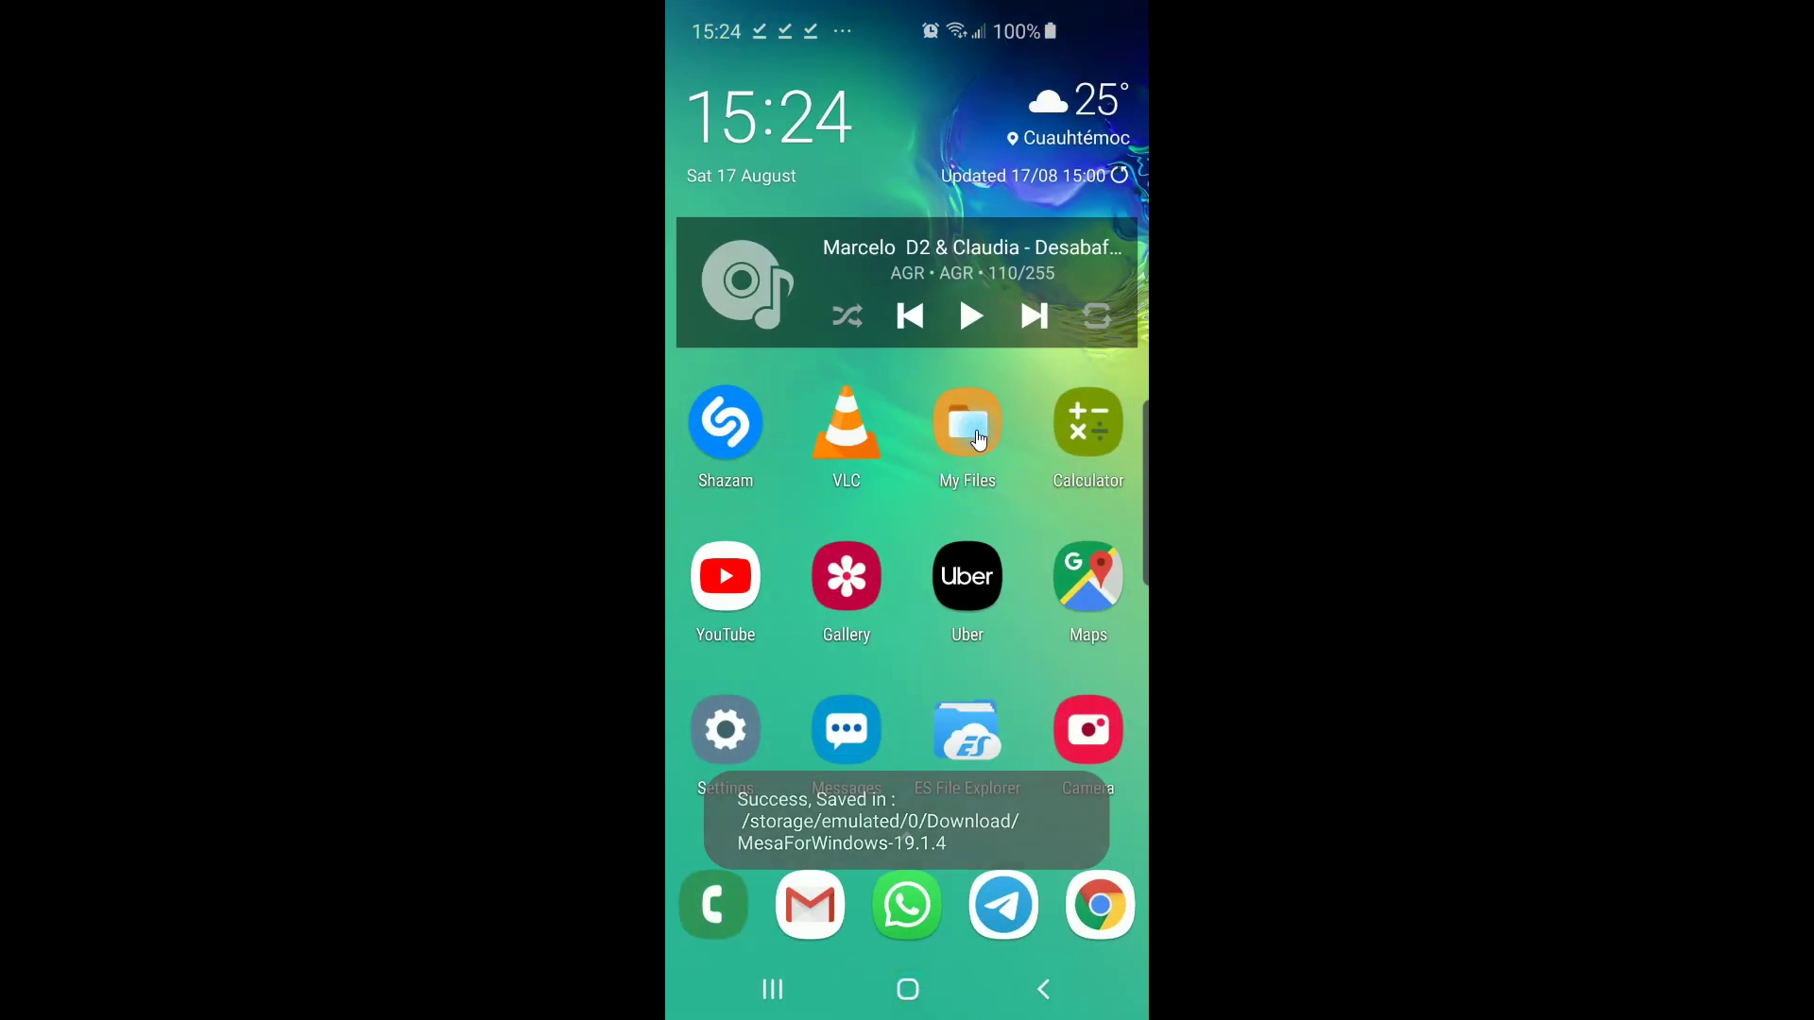
Step: Install ExaGear - Windows Emulator from ExaGear_Windows_Emulator.apk in the Download folder
click(978, 440)
scroll(956, 573, down, 3)
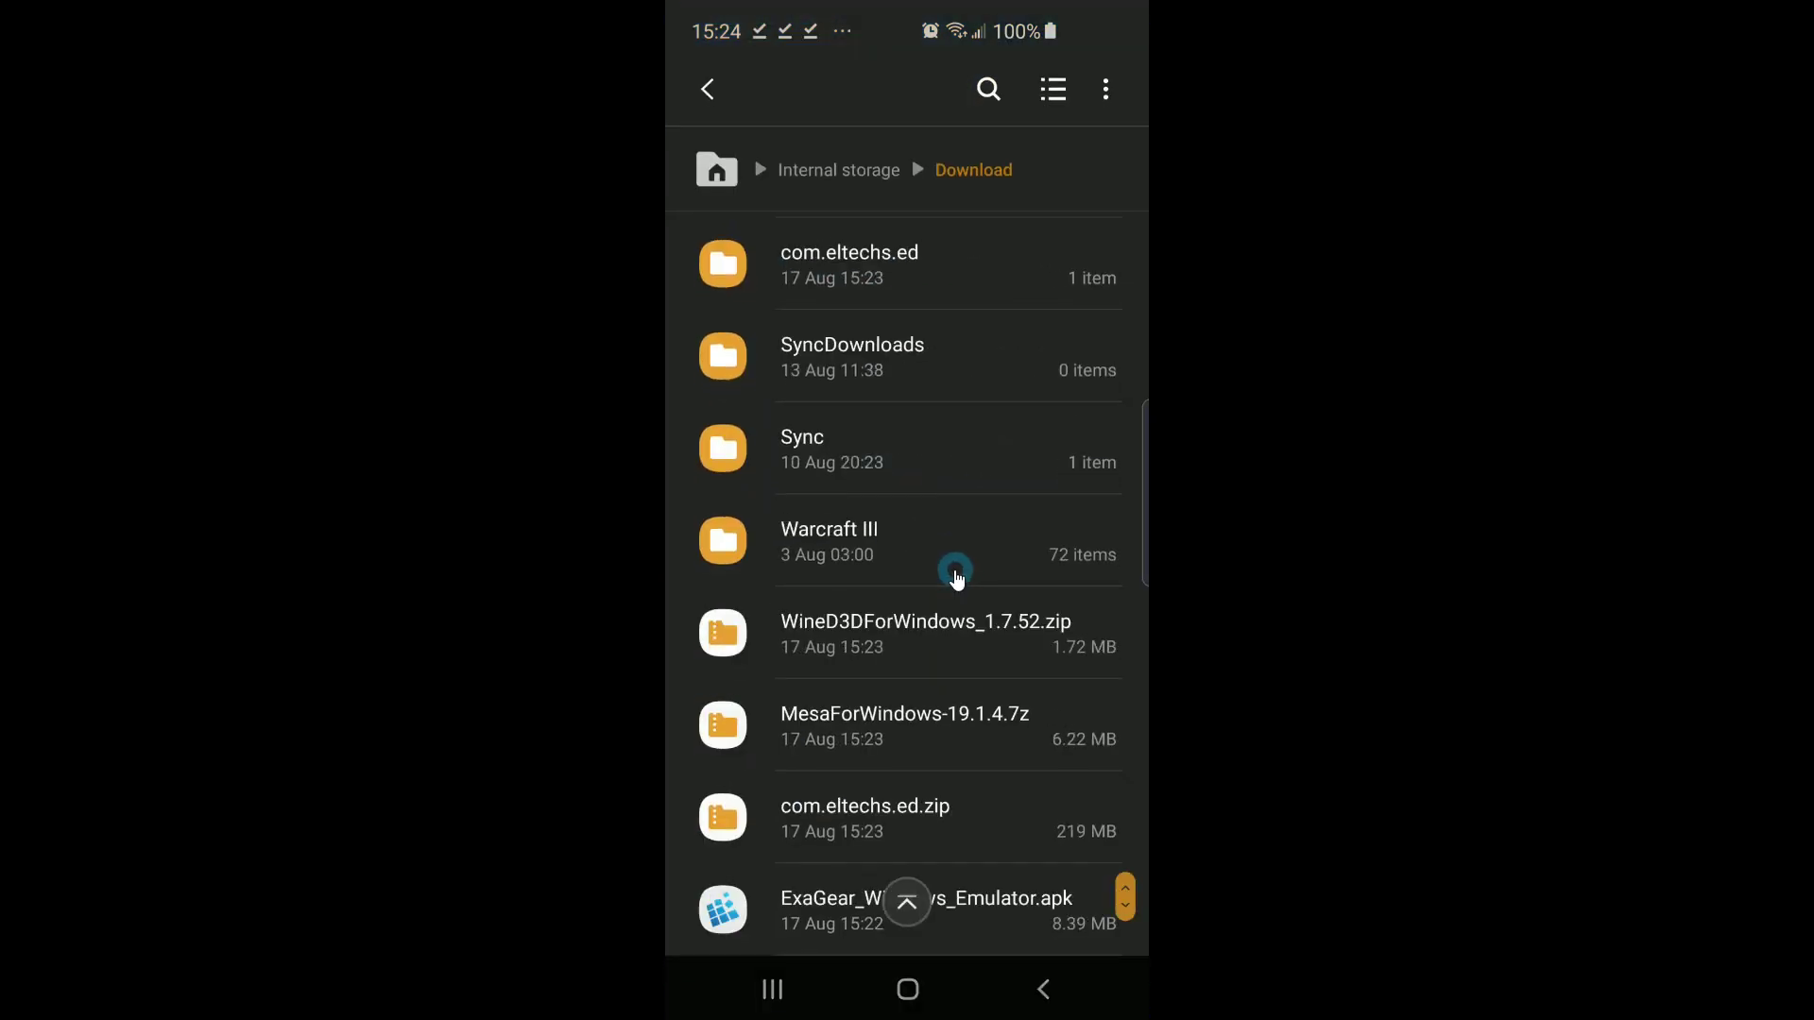
click(988, 909)
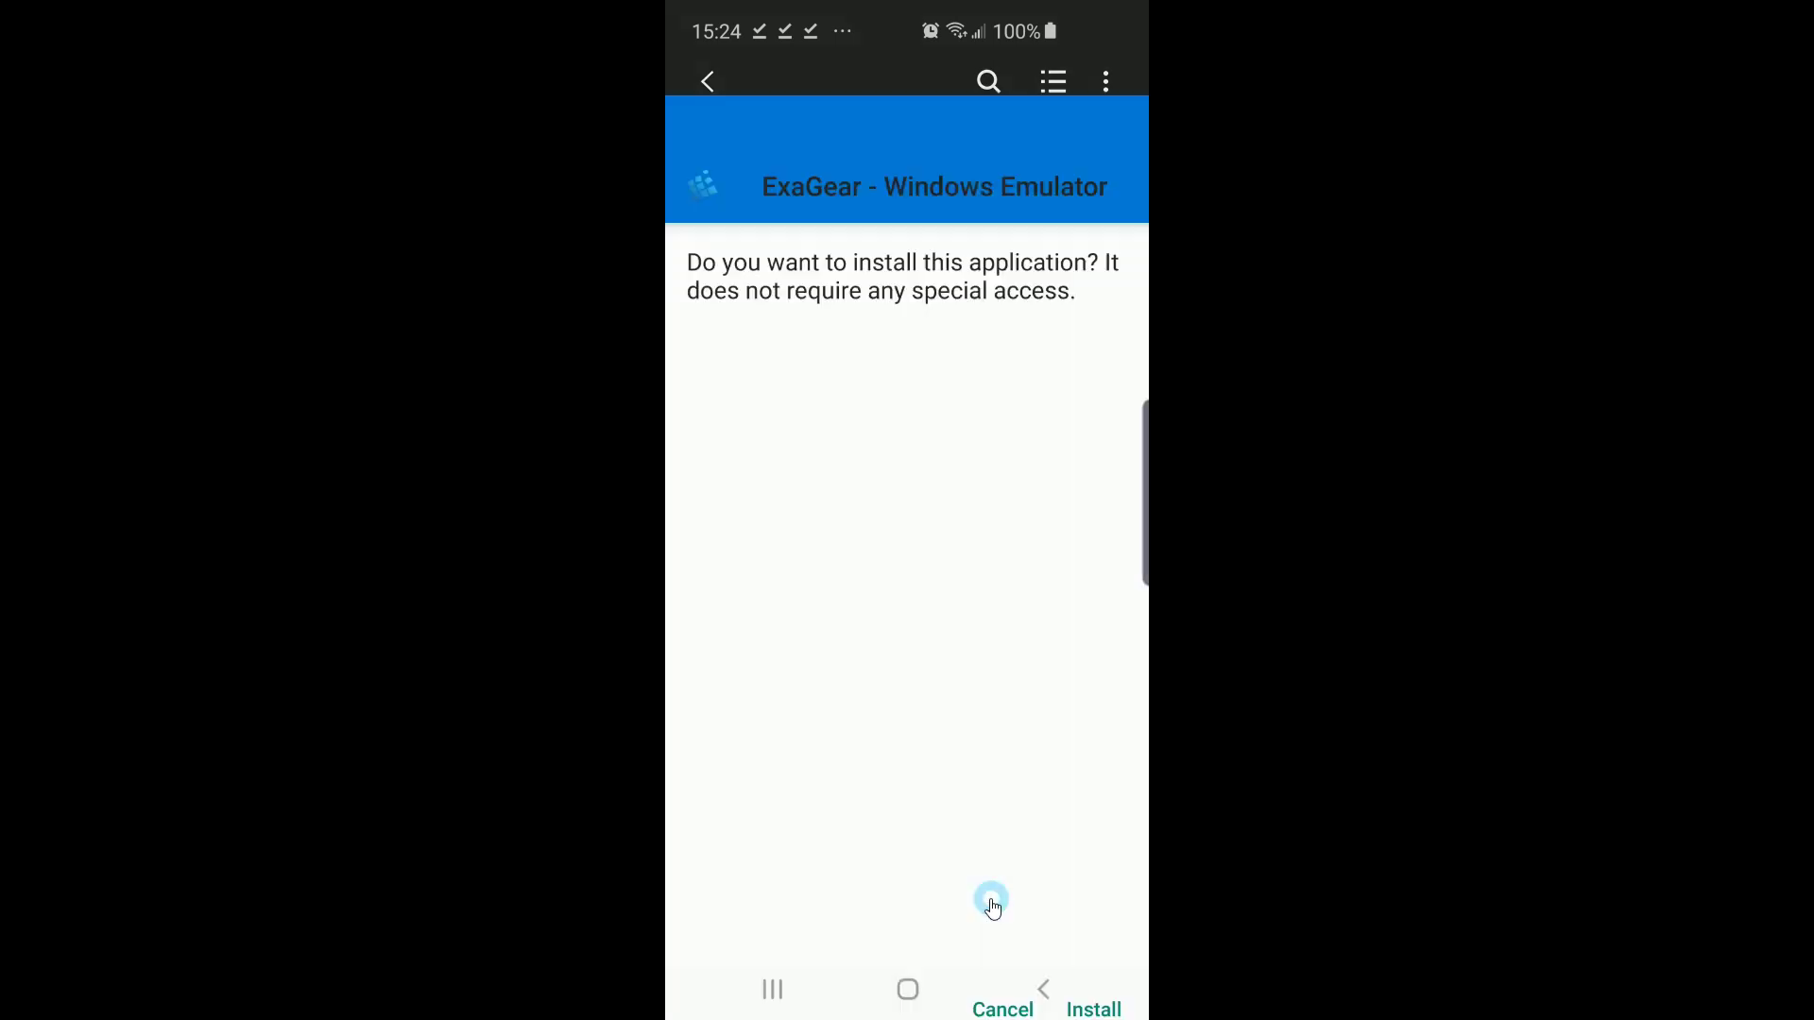
click(1094, 913)
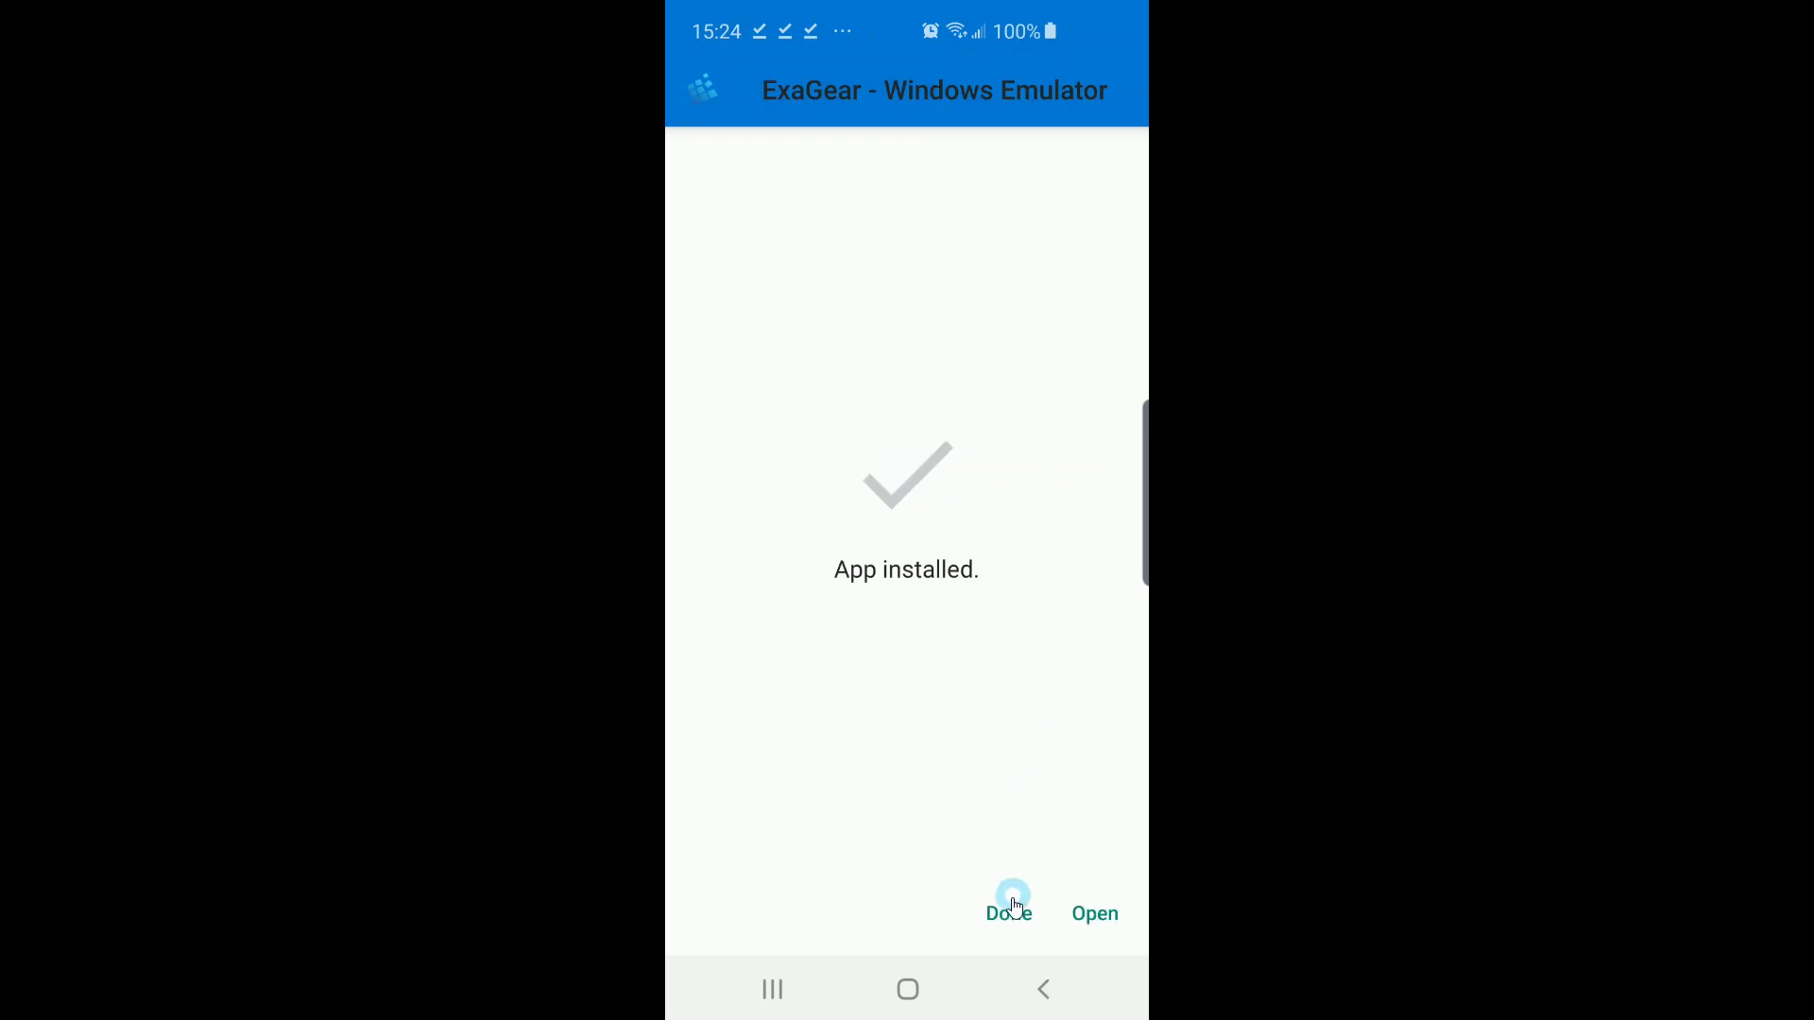
click(1008, 913)
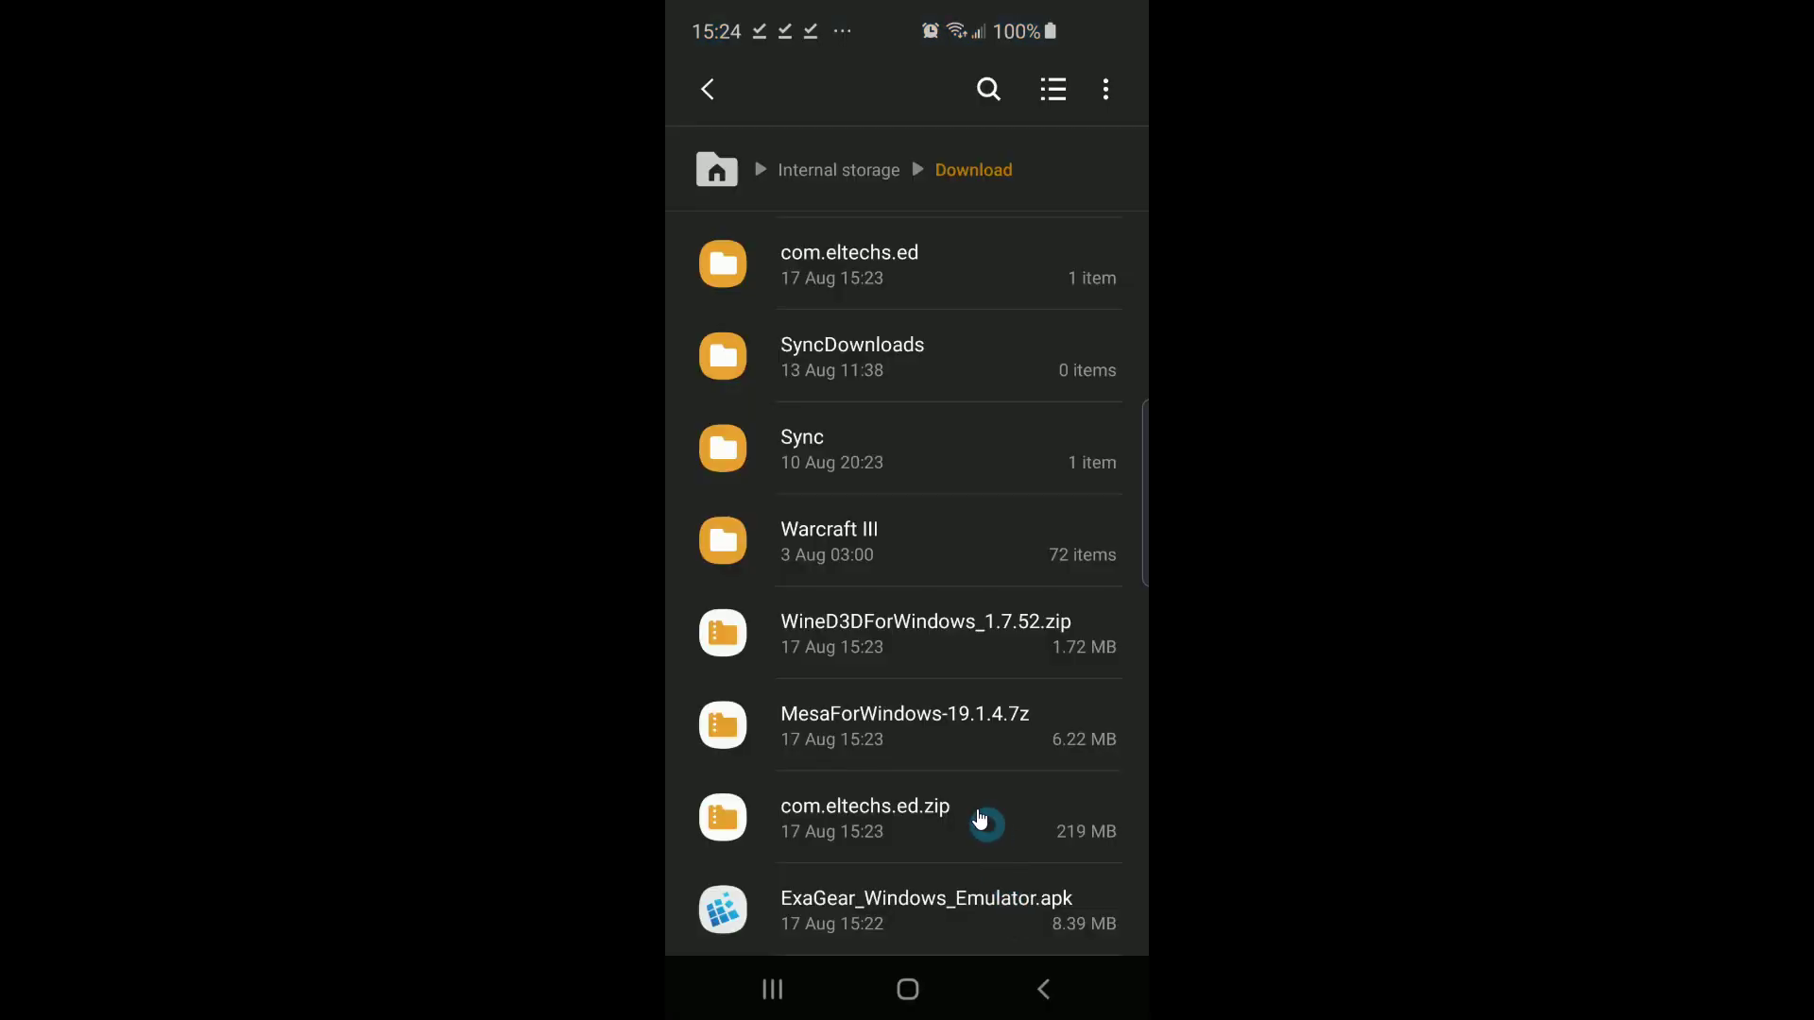
Step: Copy the com.eltechs.ed folder from Download into Internal storage/Android/obb
click(899, 274)
click(907, 274)
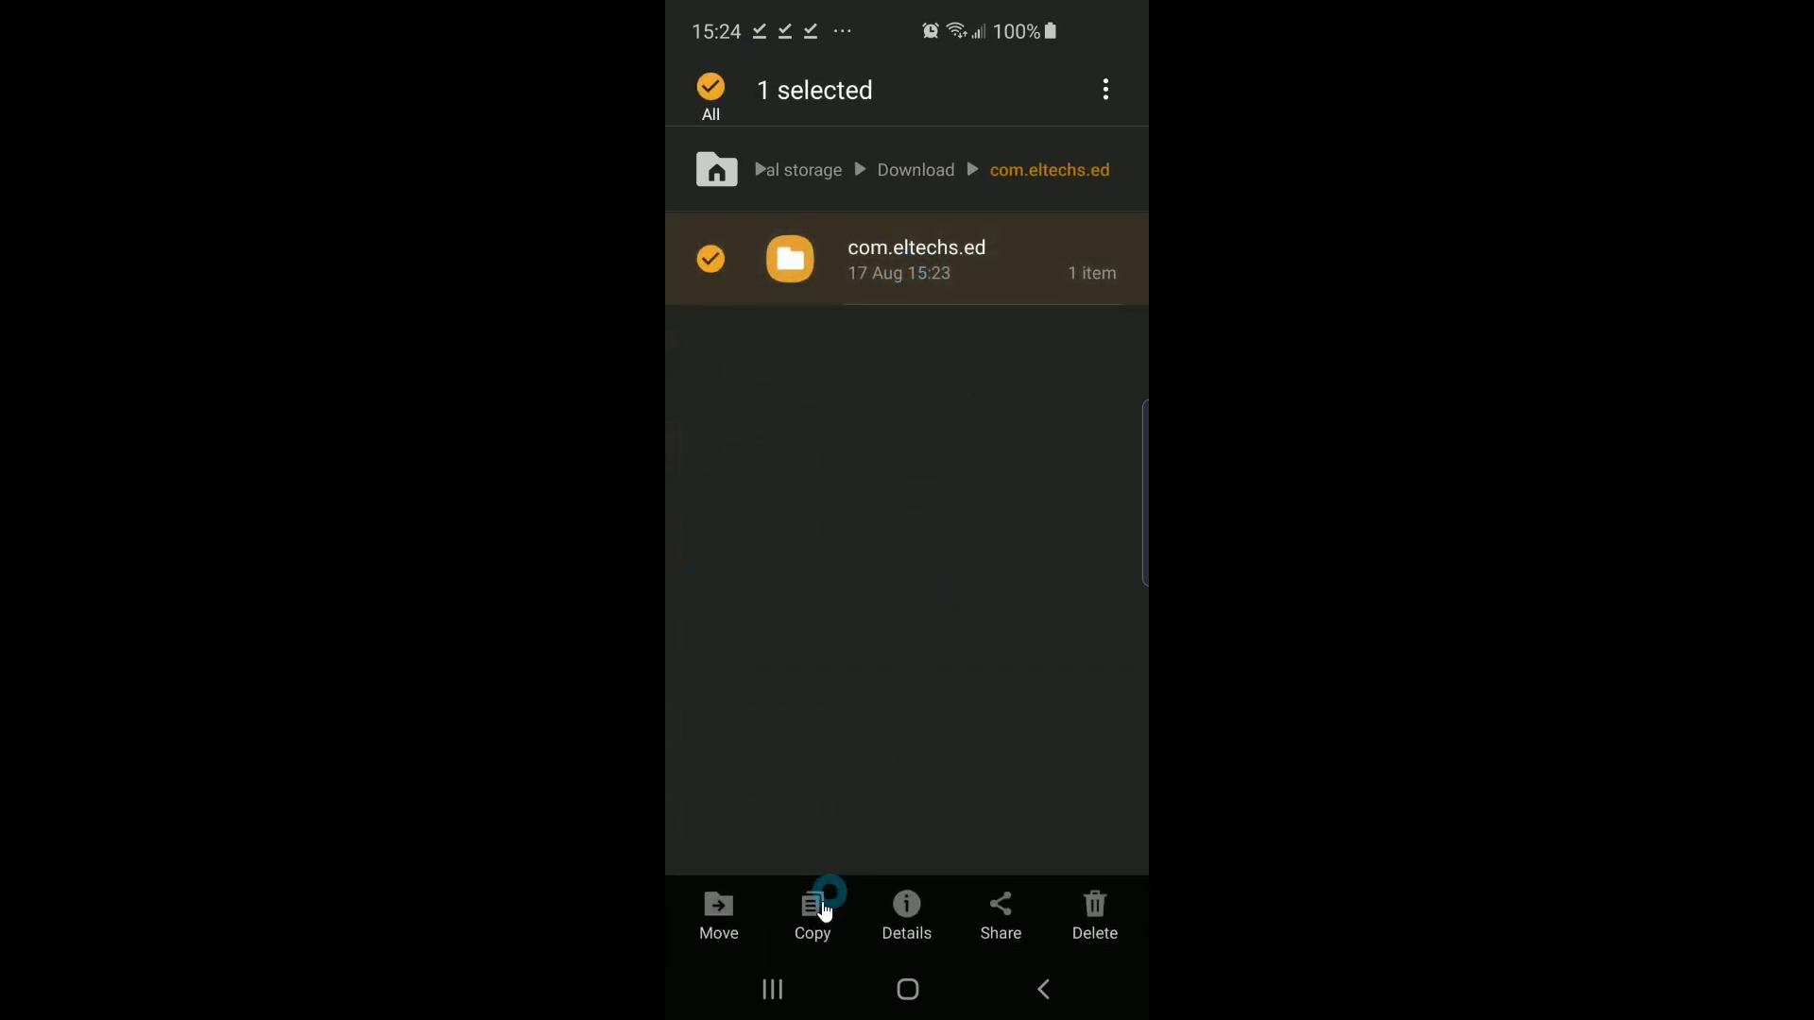
click(814, 907)
click(810, 179)
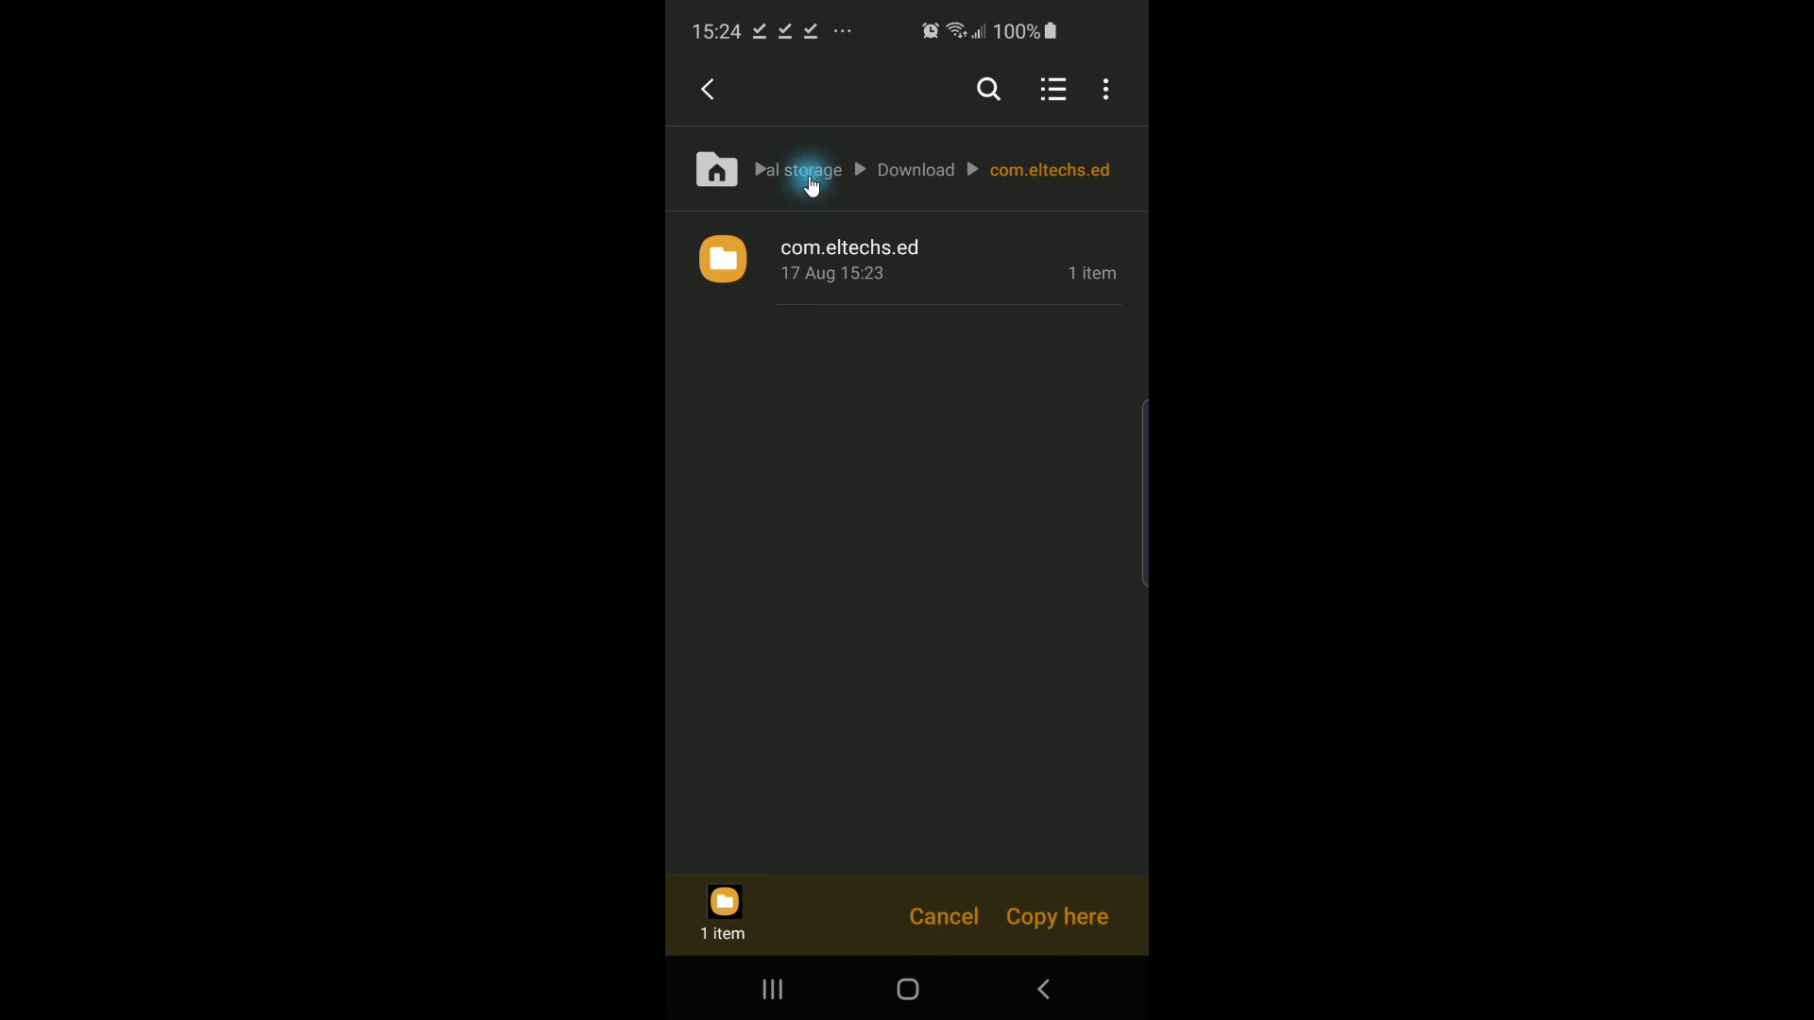
scroll(850, 553, down, 10)
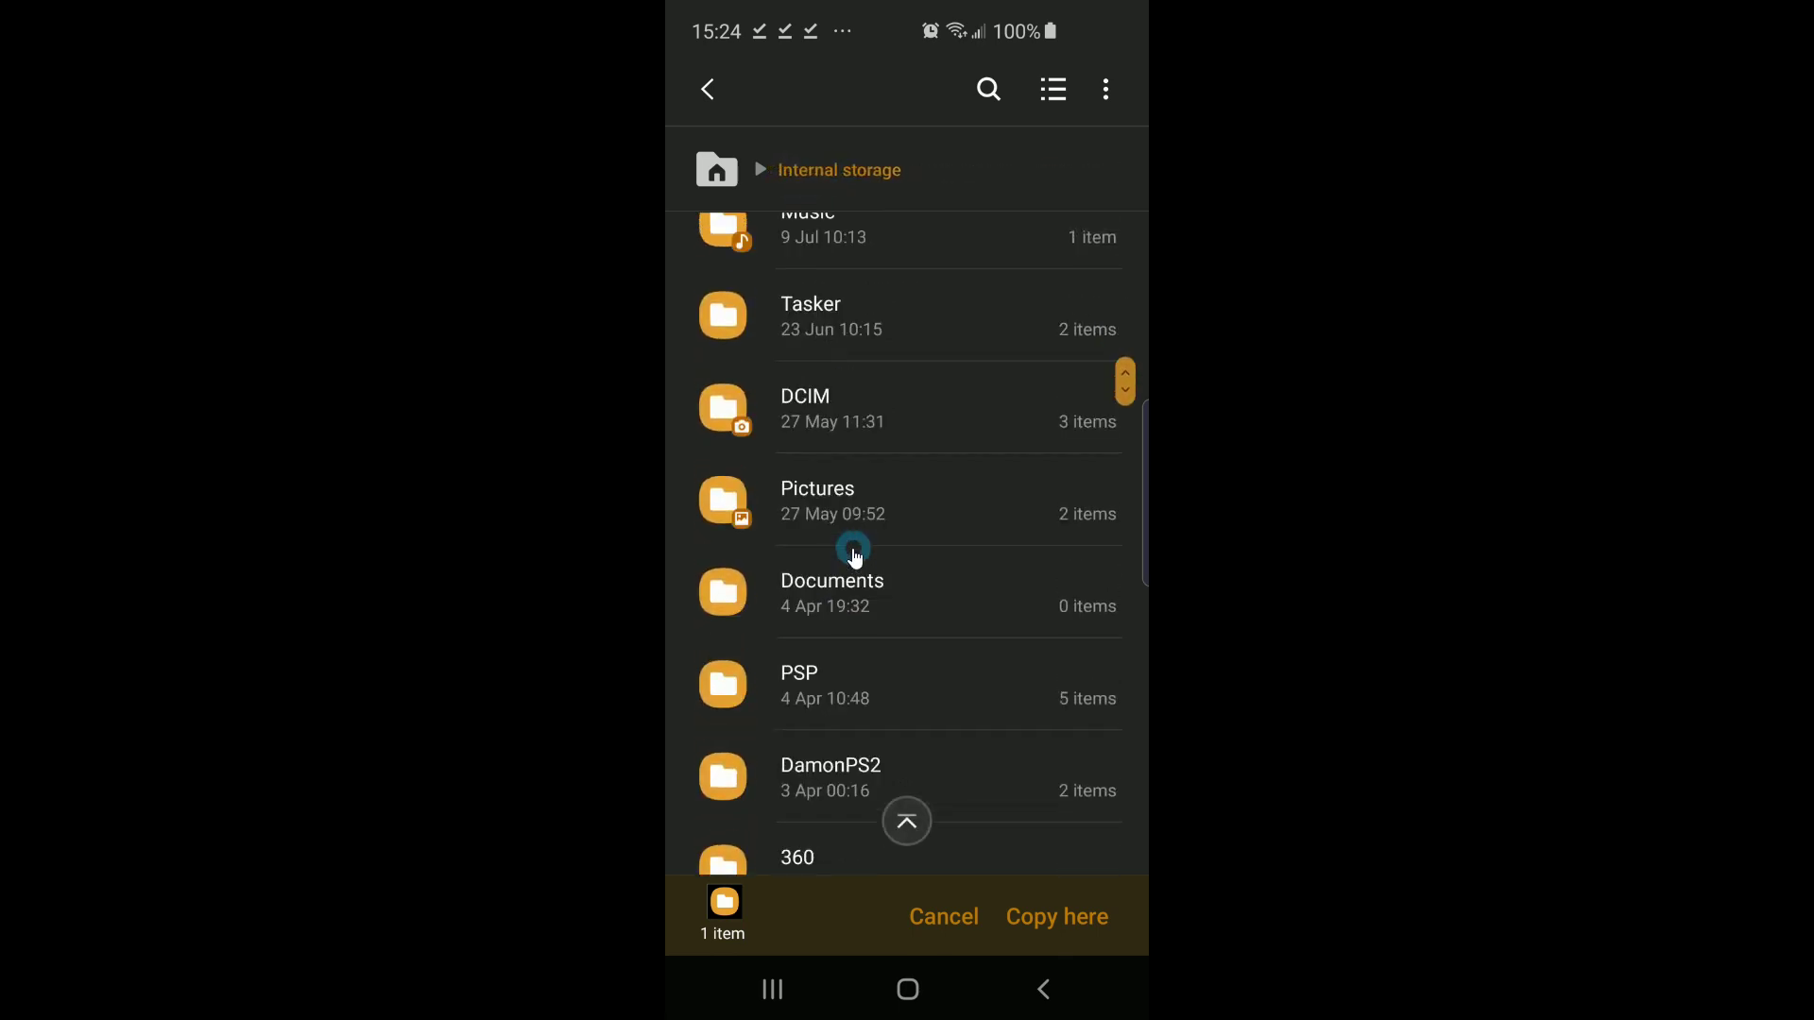
scroll(855, 558, down, 7)
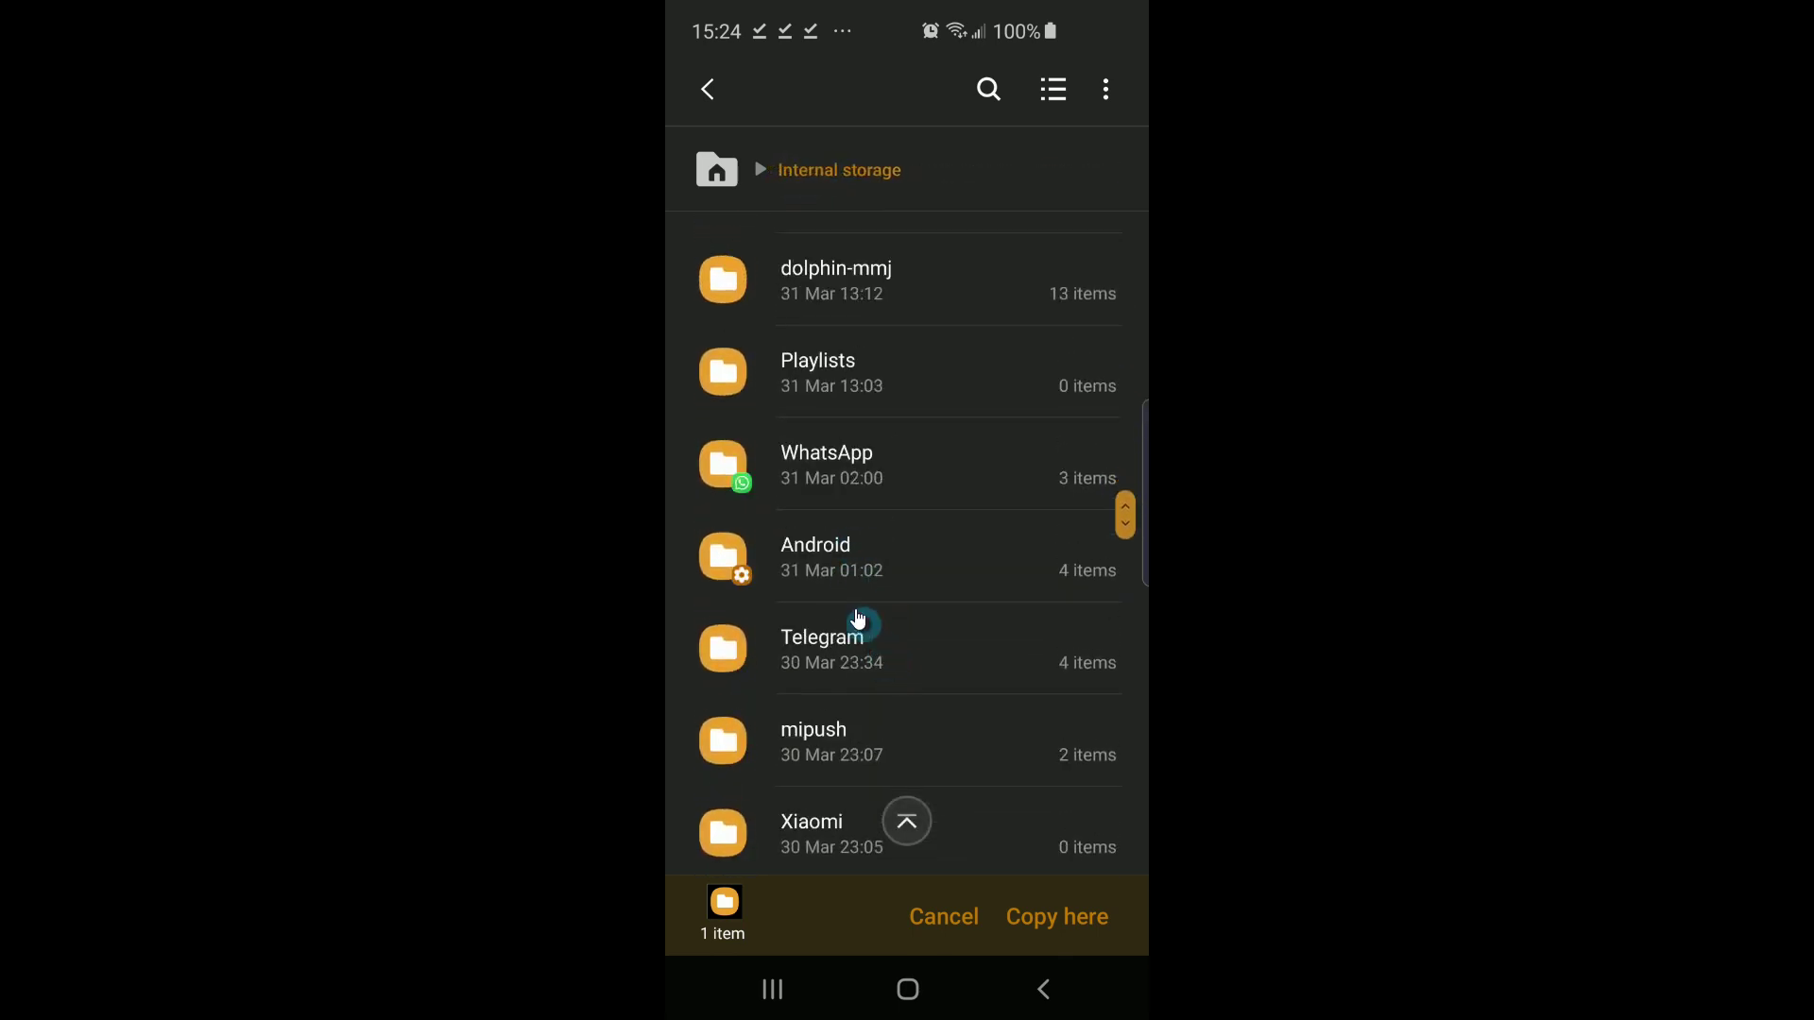
click(839, 565)
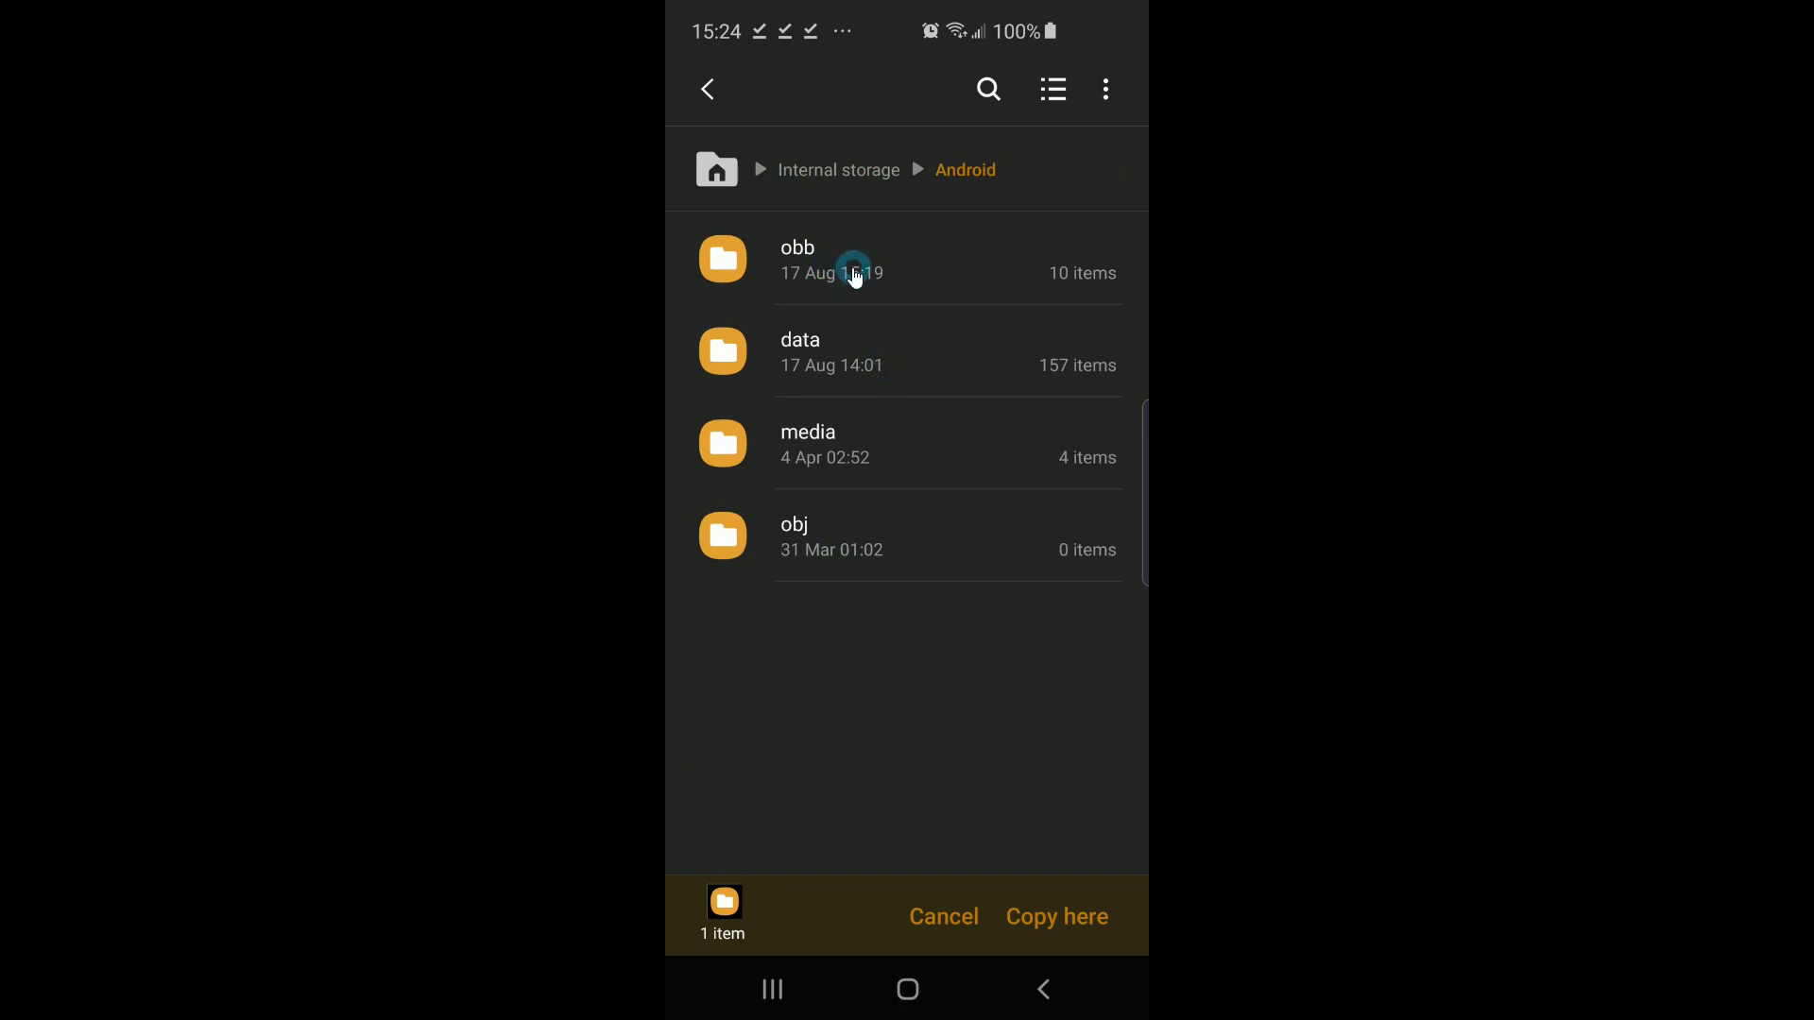
click(855, 274)
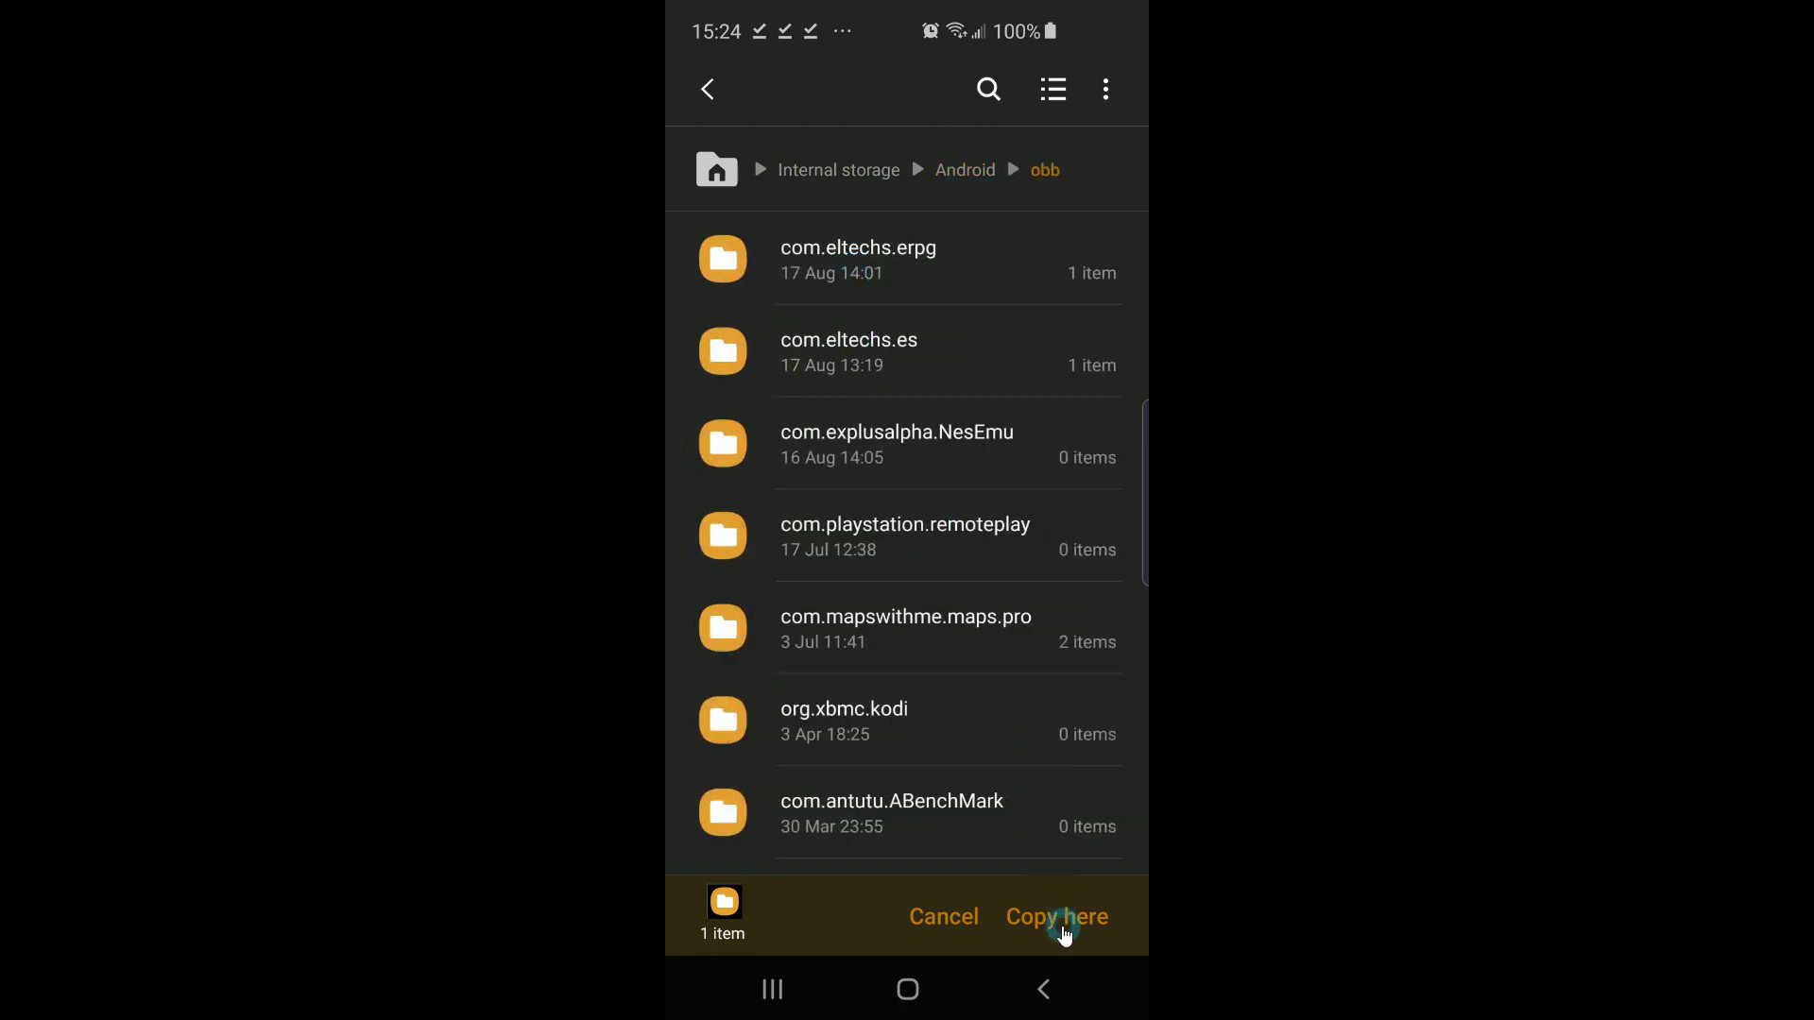
click(1060, 921)
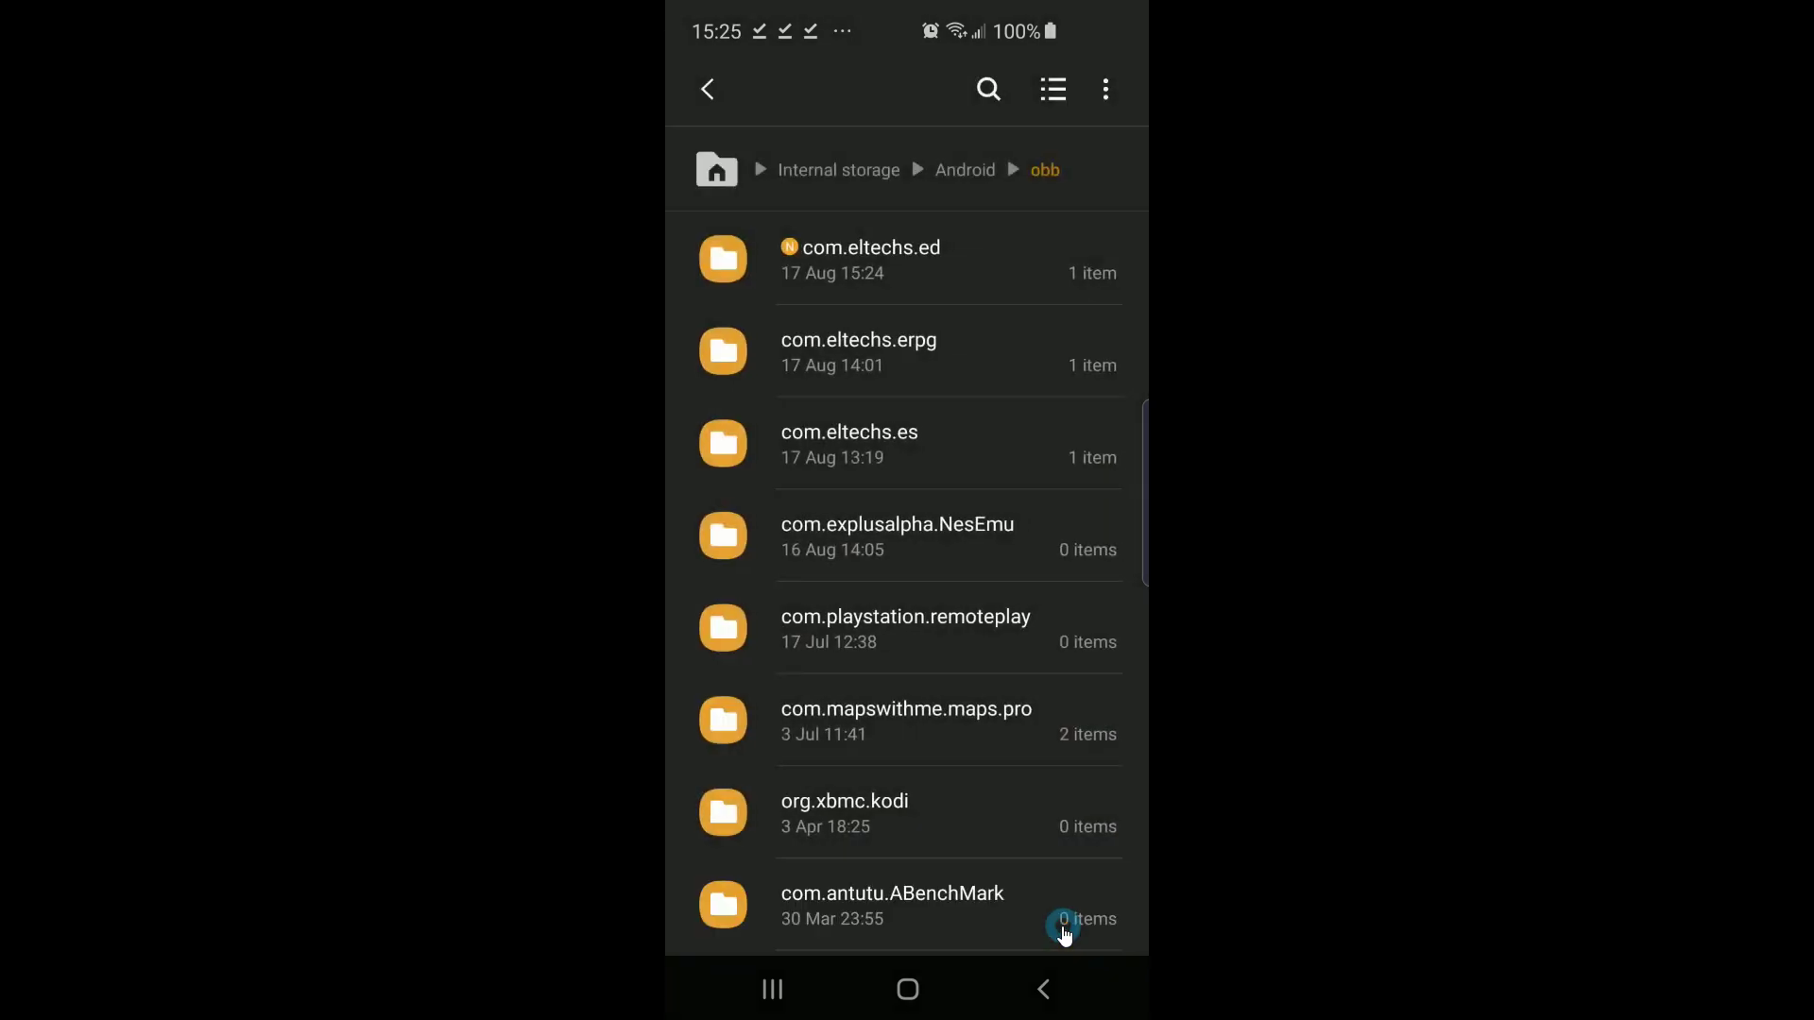
Step: Reopen My Files to confirm com.eltechs.ed is in the obb folder, then return home
click(858, 261)
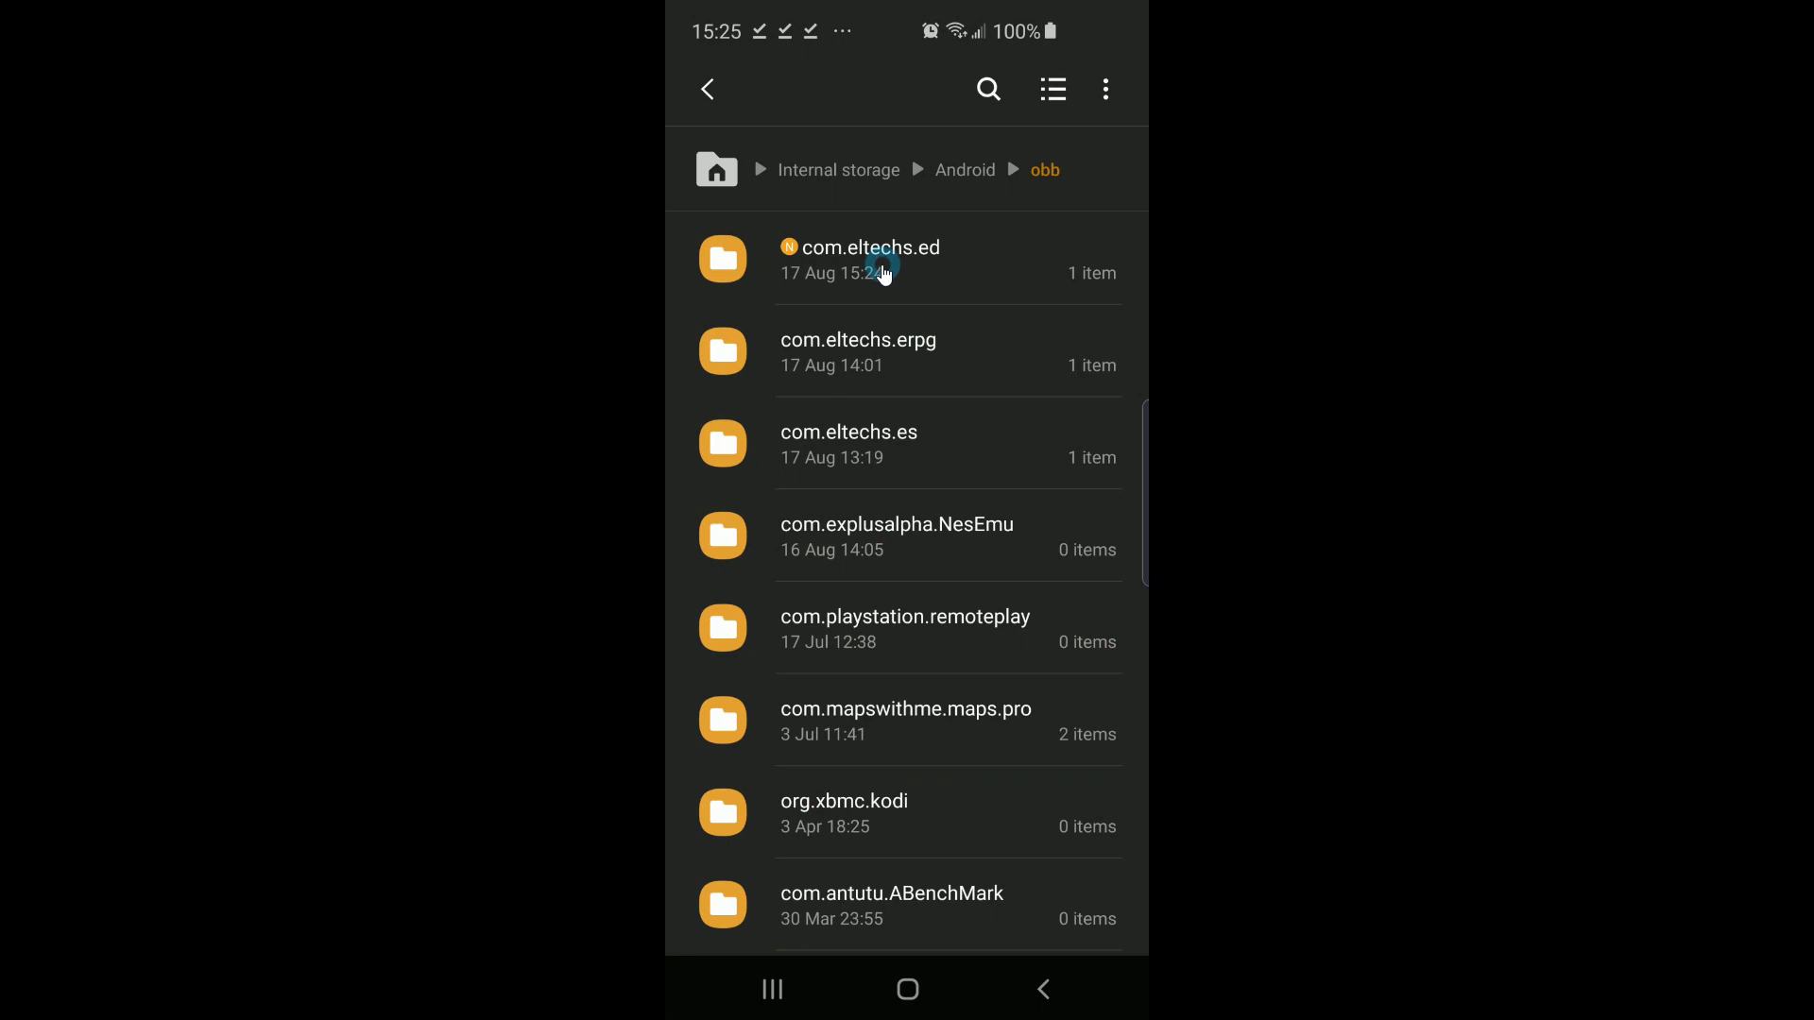
click(909, 989)
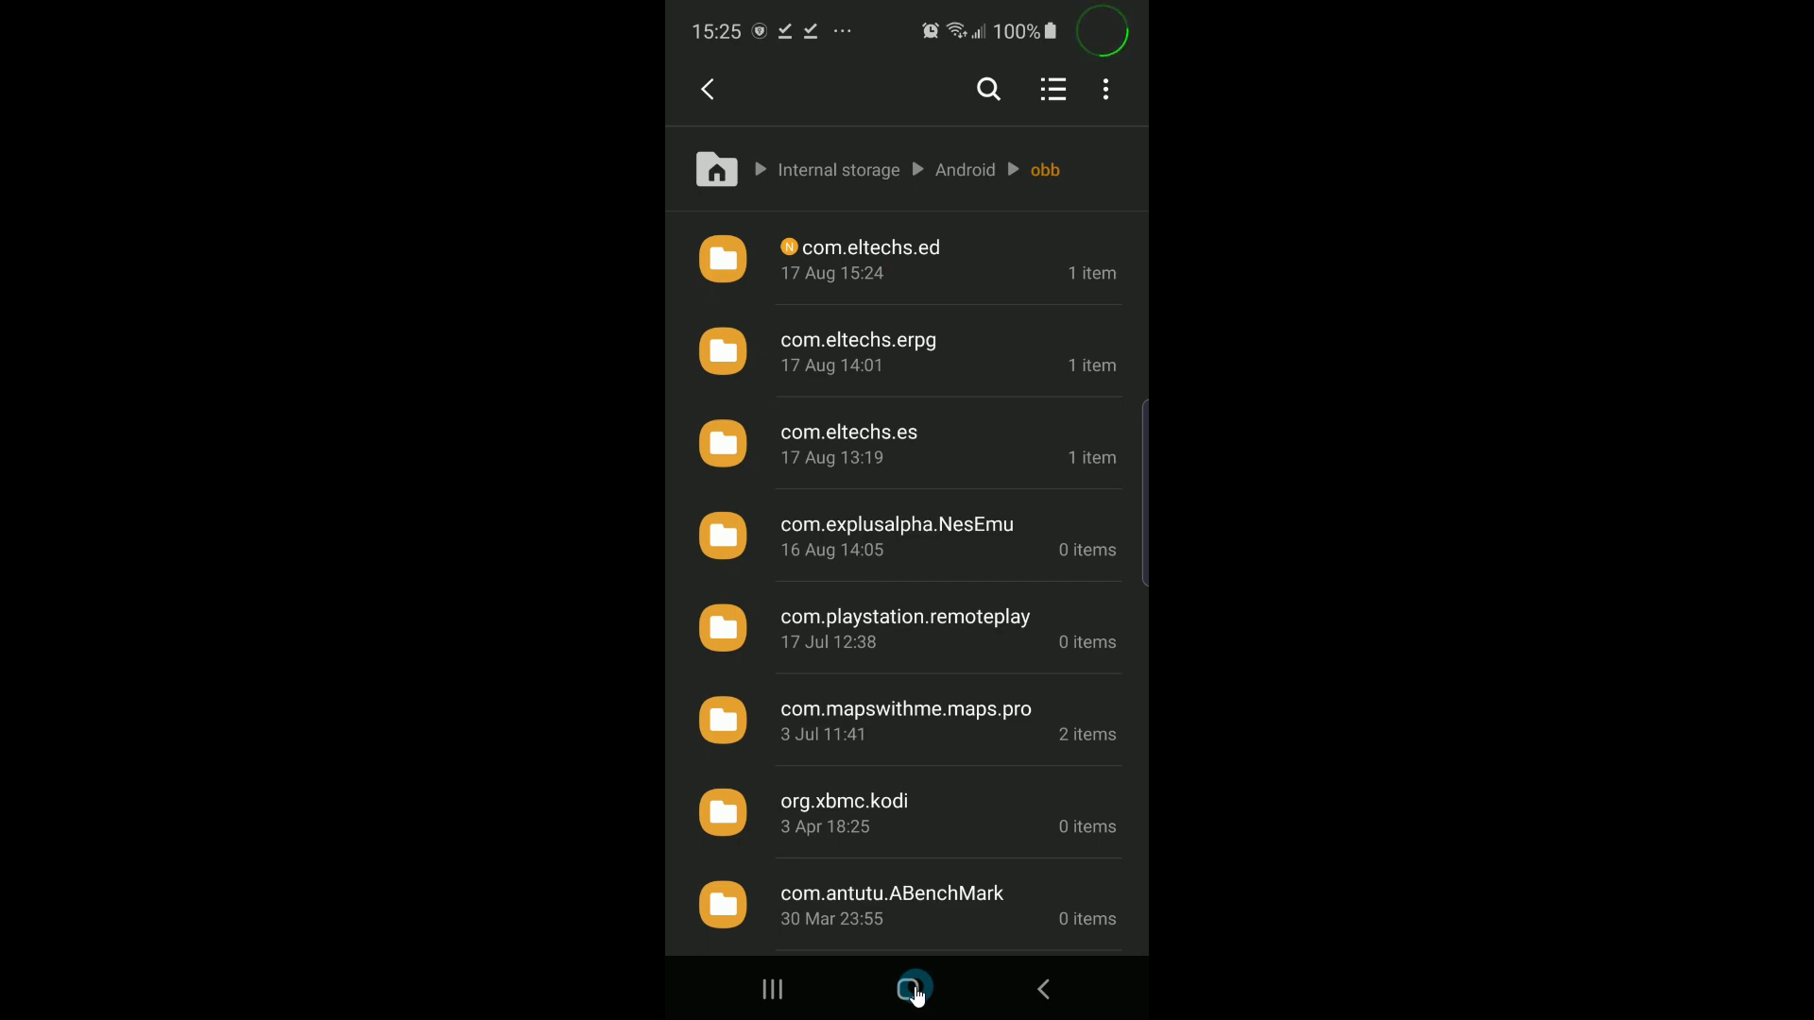
click(909, 989)
click(960, 421)
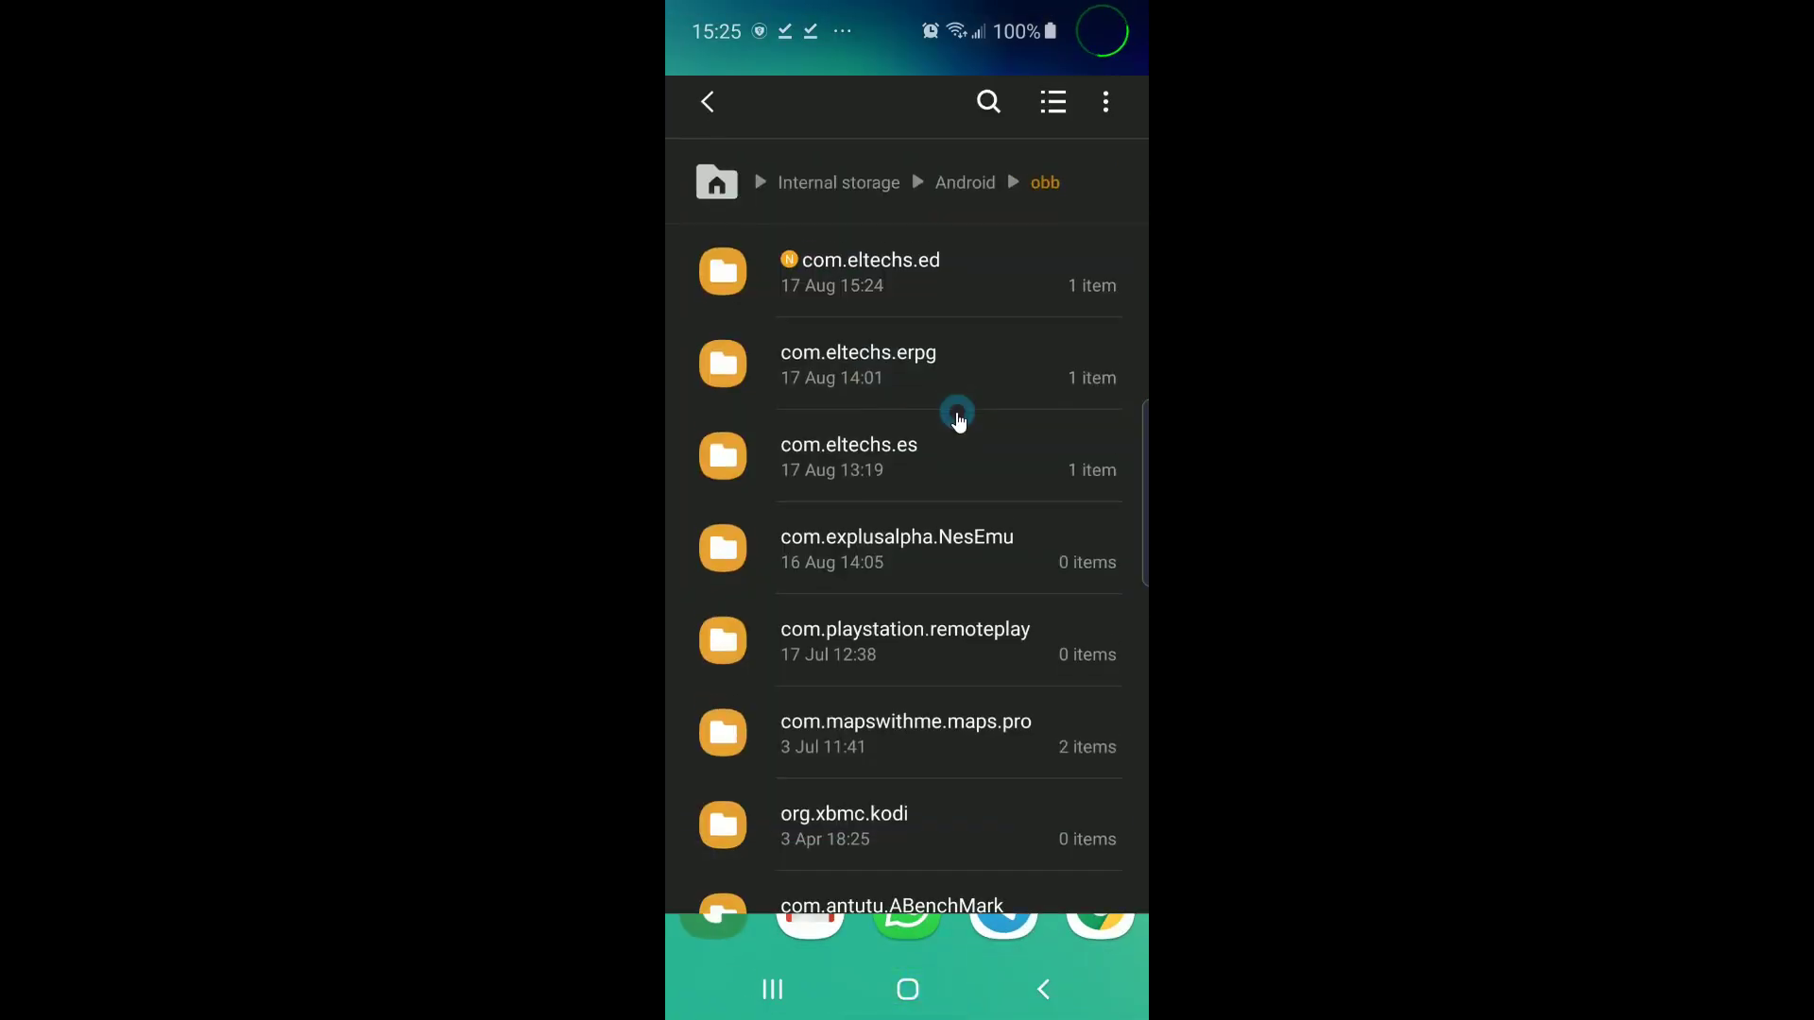
click(917, 994)
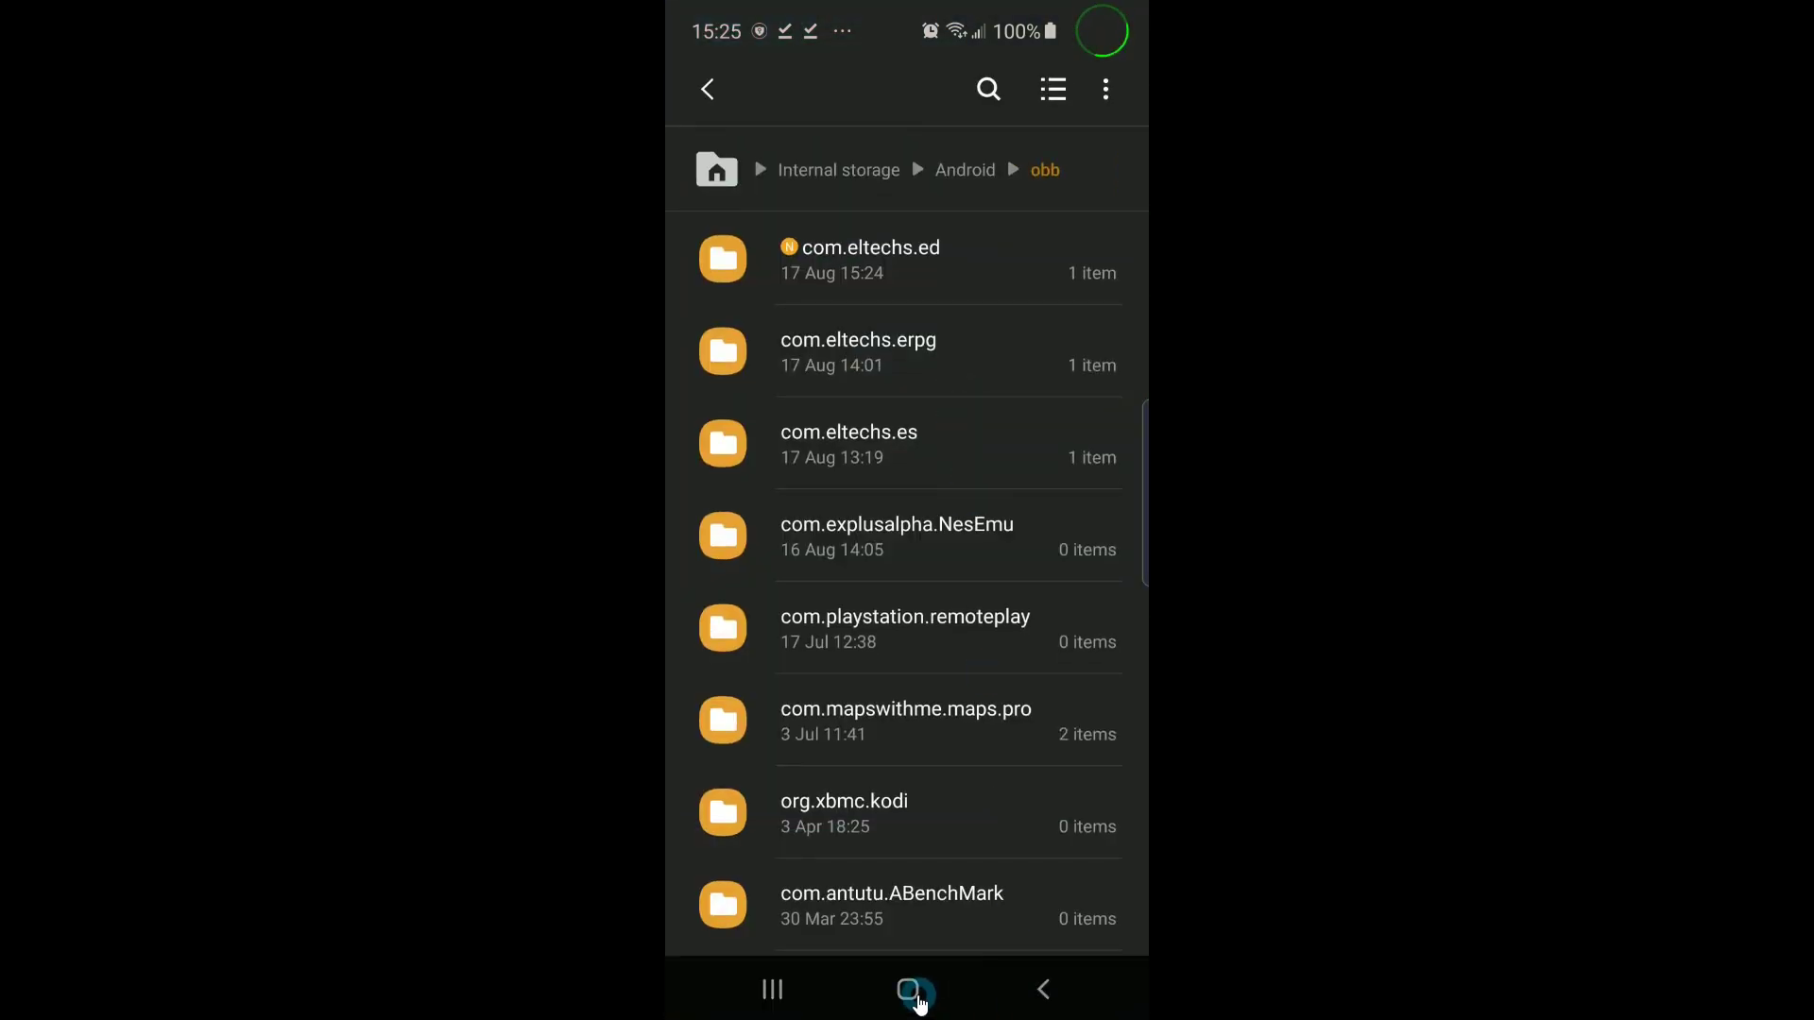
Step: Launch ExaGear - Windows Emulator from the app drawer and allow it photo and file access
drag(905, 898, 912, 846)
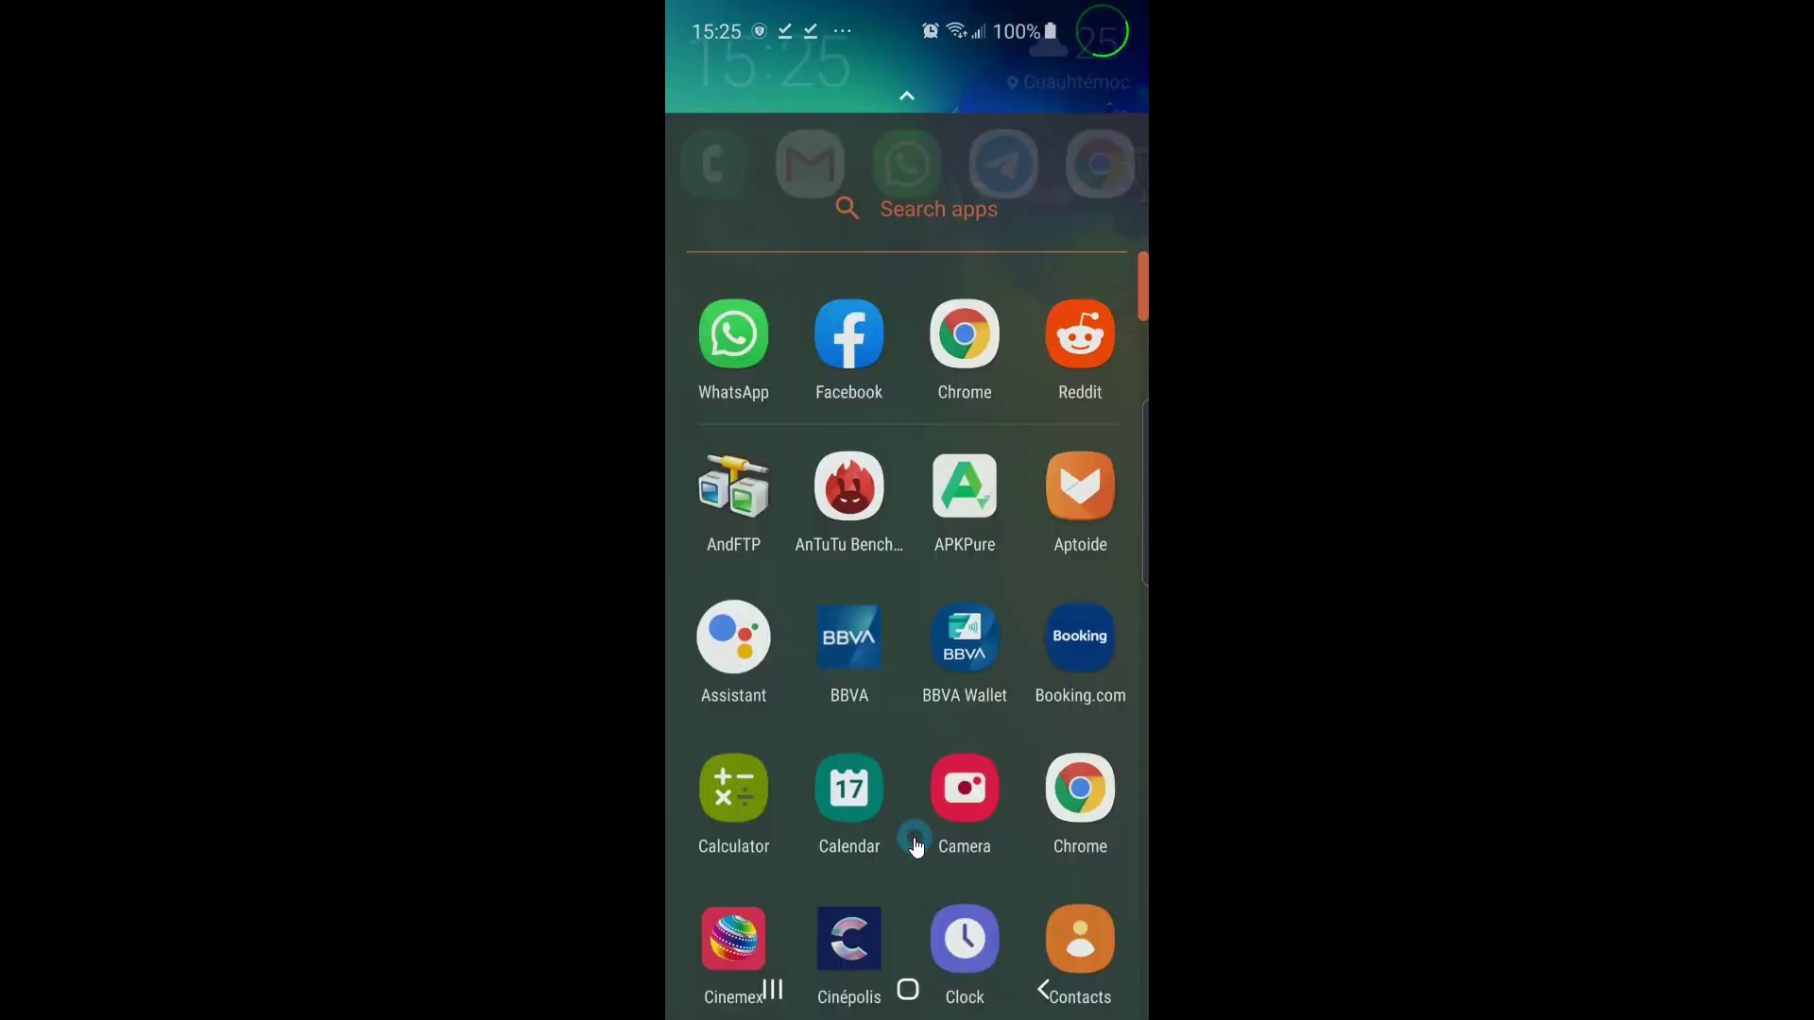
scroll(951, 737, down, 3)
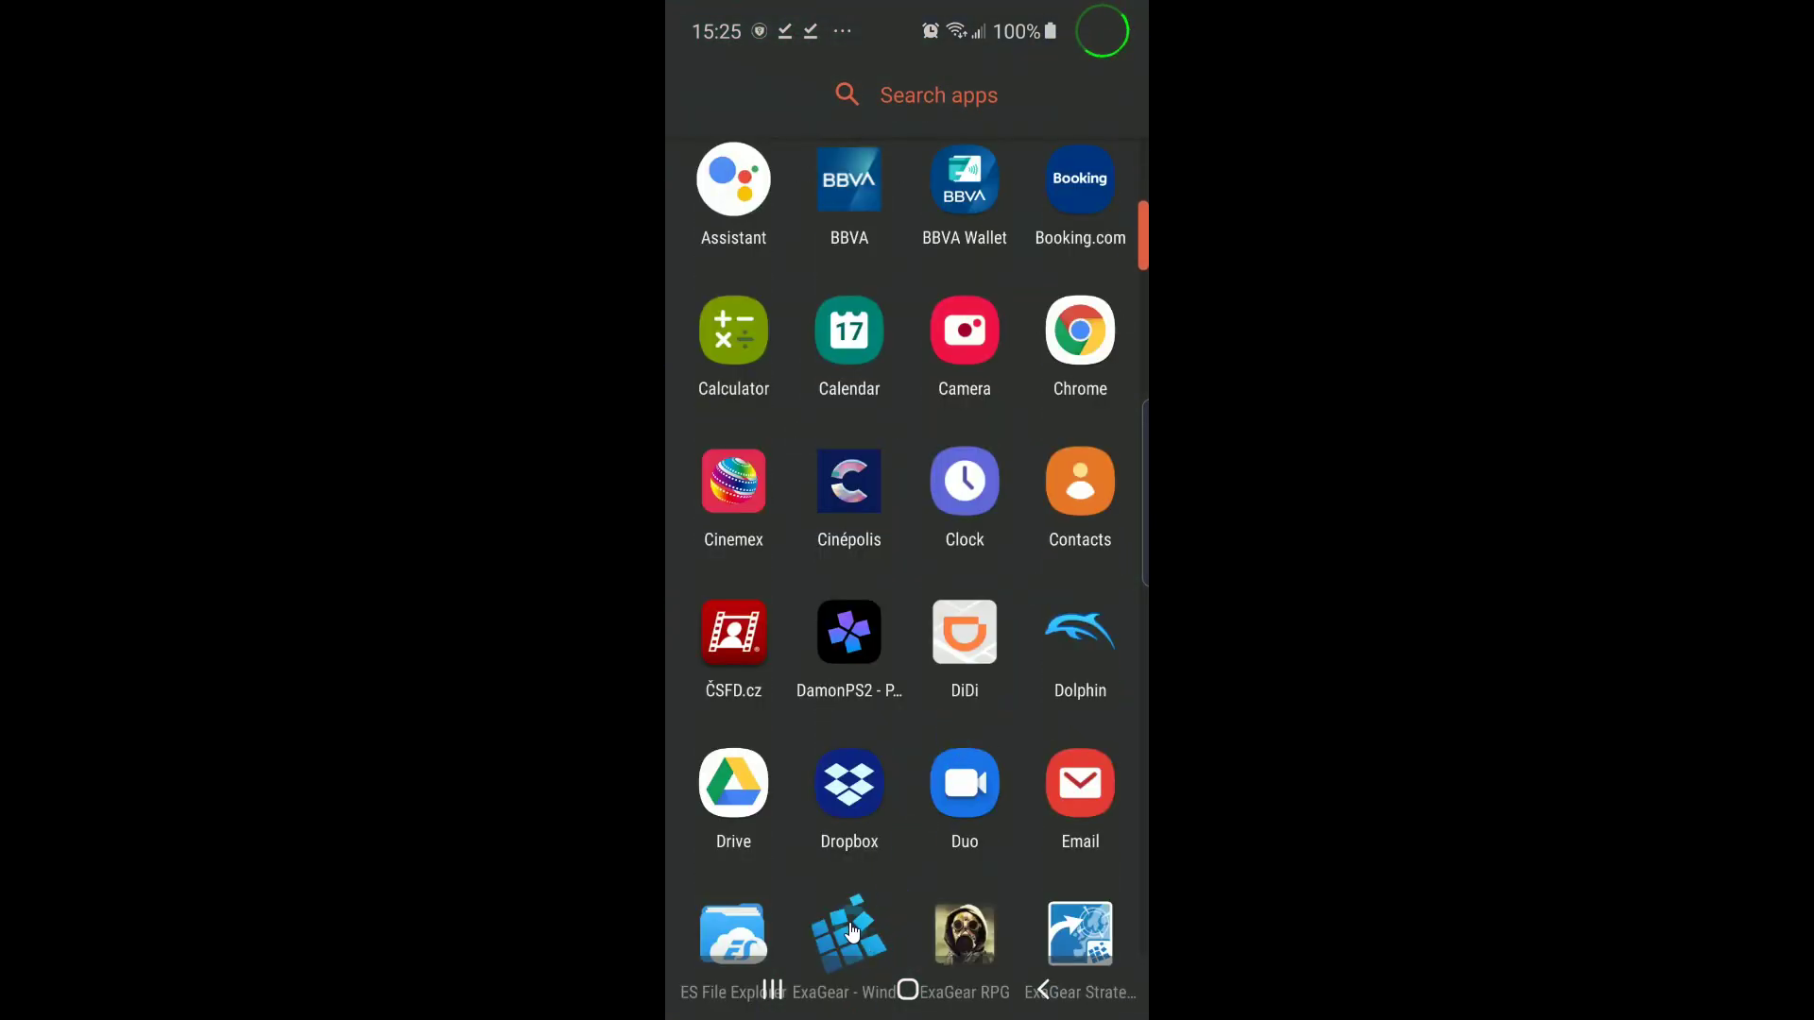
scroll(853, 931, down, 1)
click(860, 857)
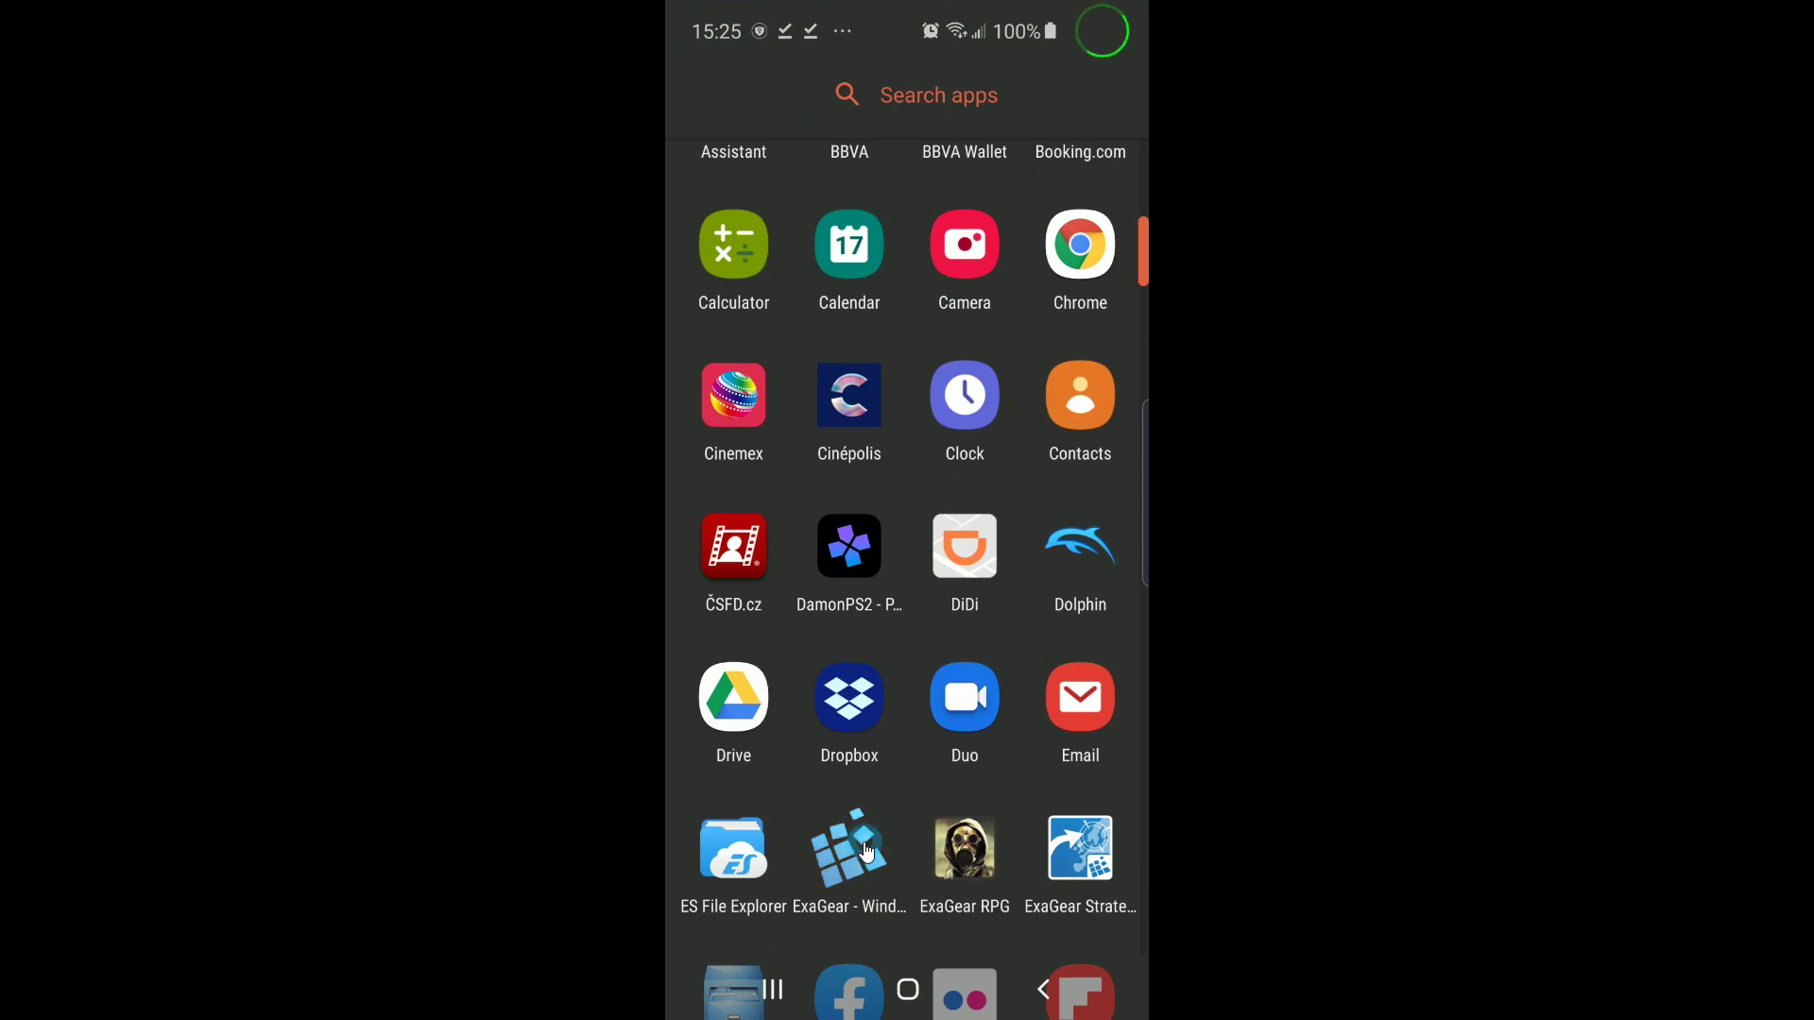
click(1047, 583)
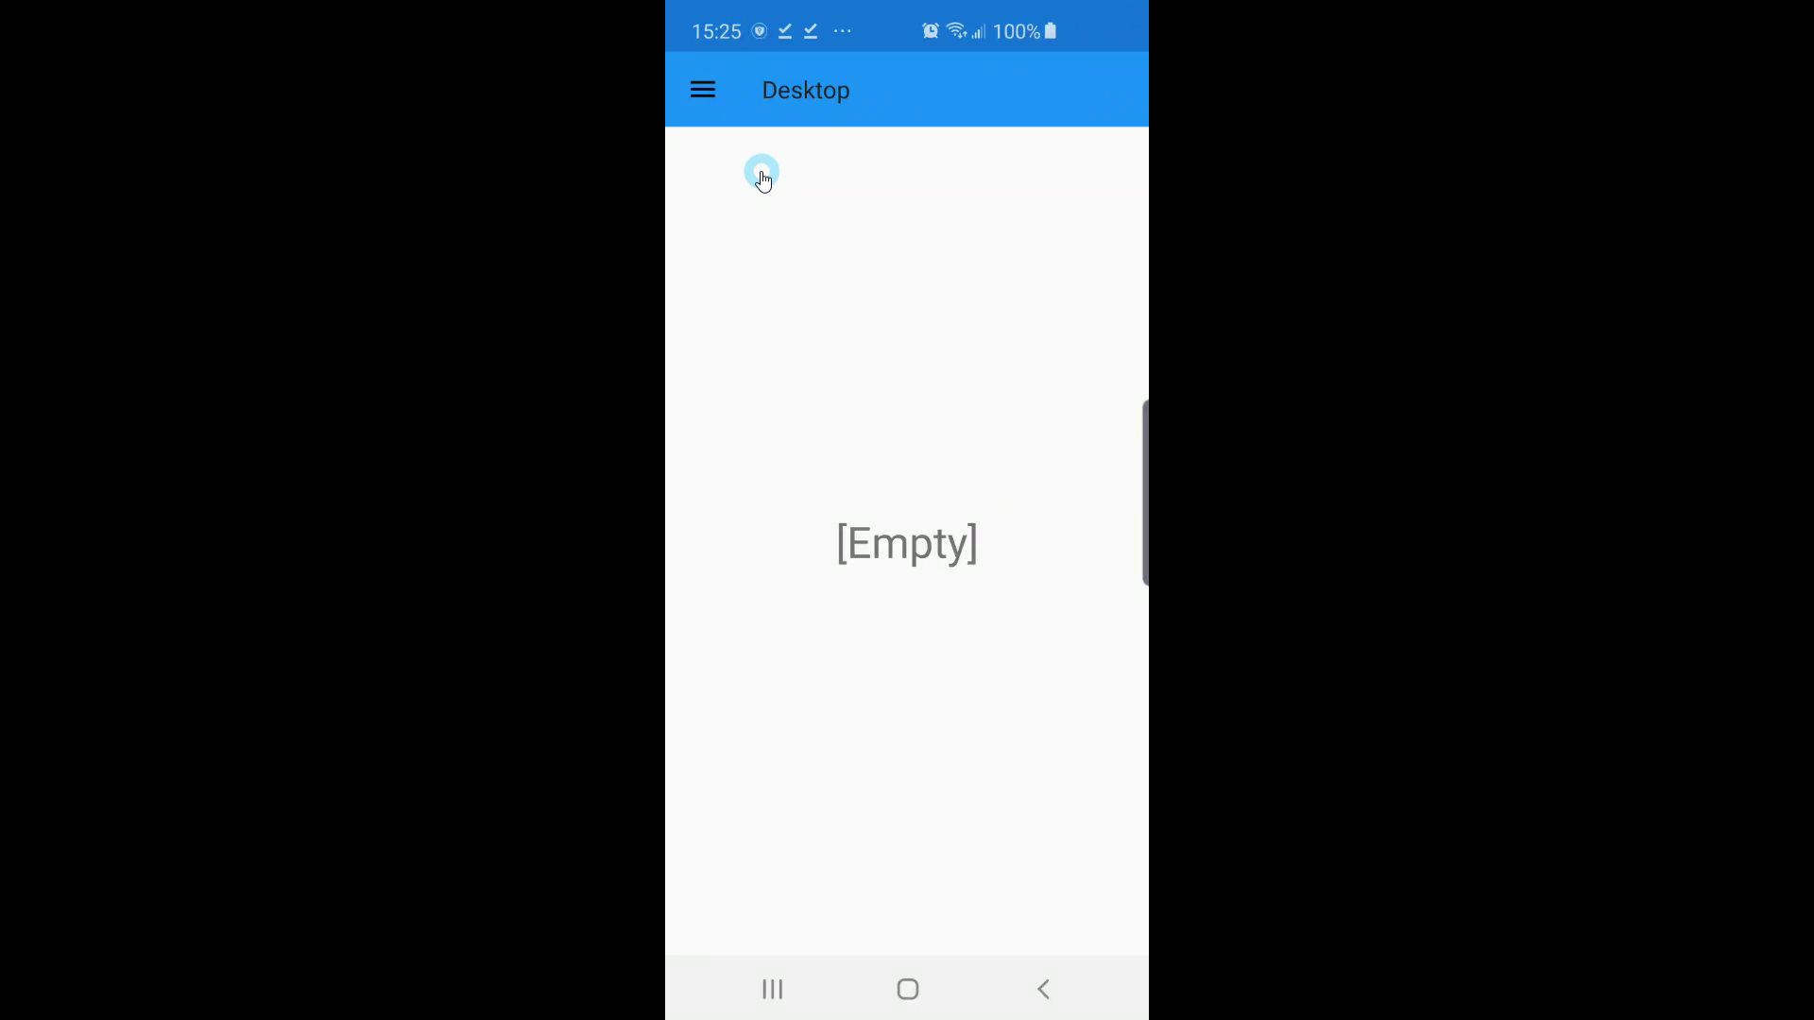
Step: Go to the containers manager and create a new container, Container_1
key(ctrl+n)
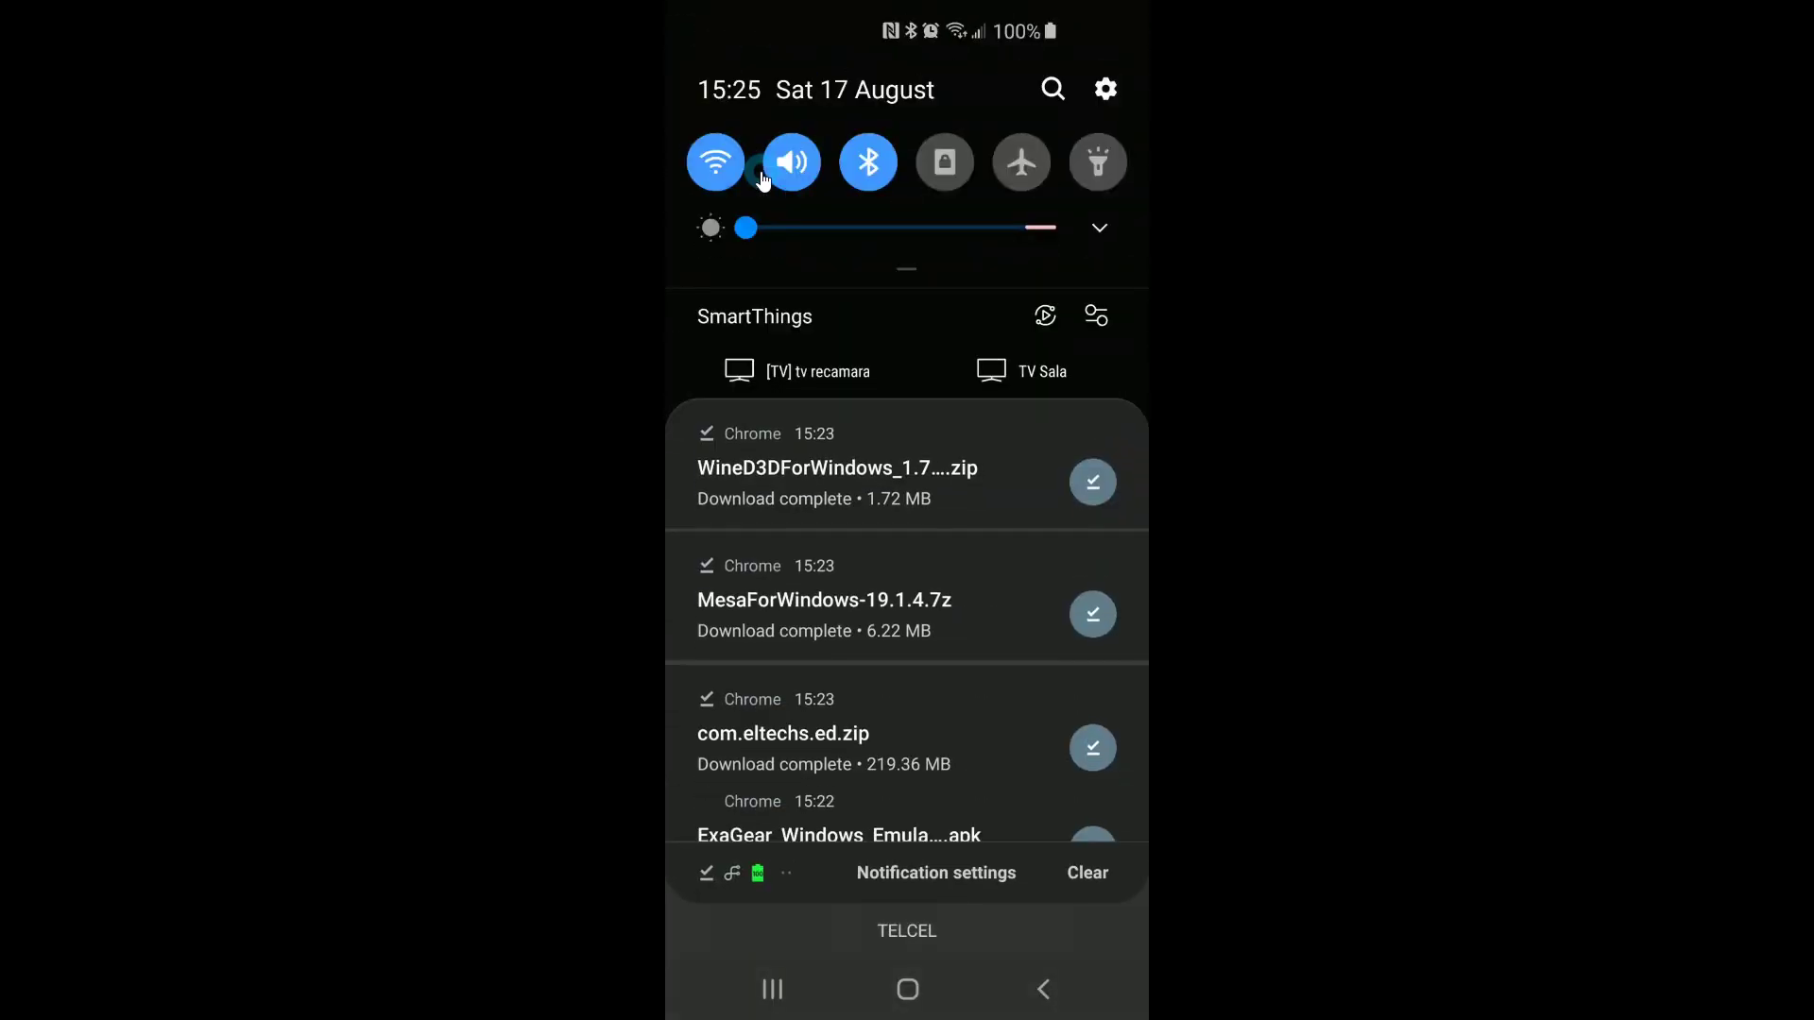
scroll(763, 179, down, 10)
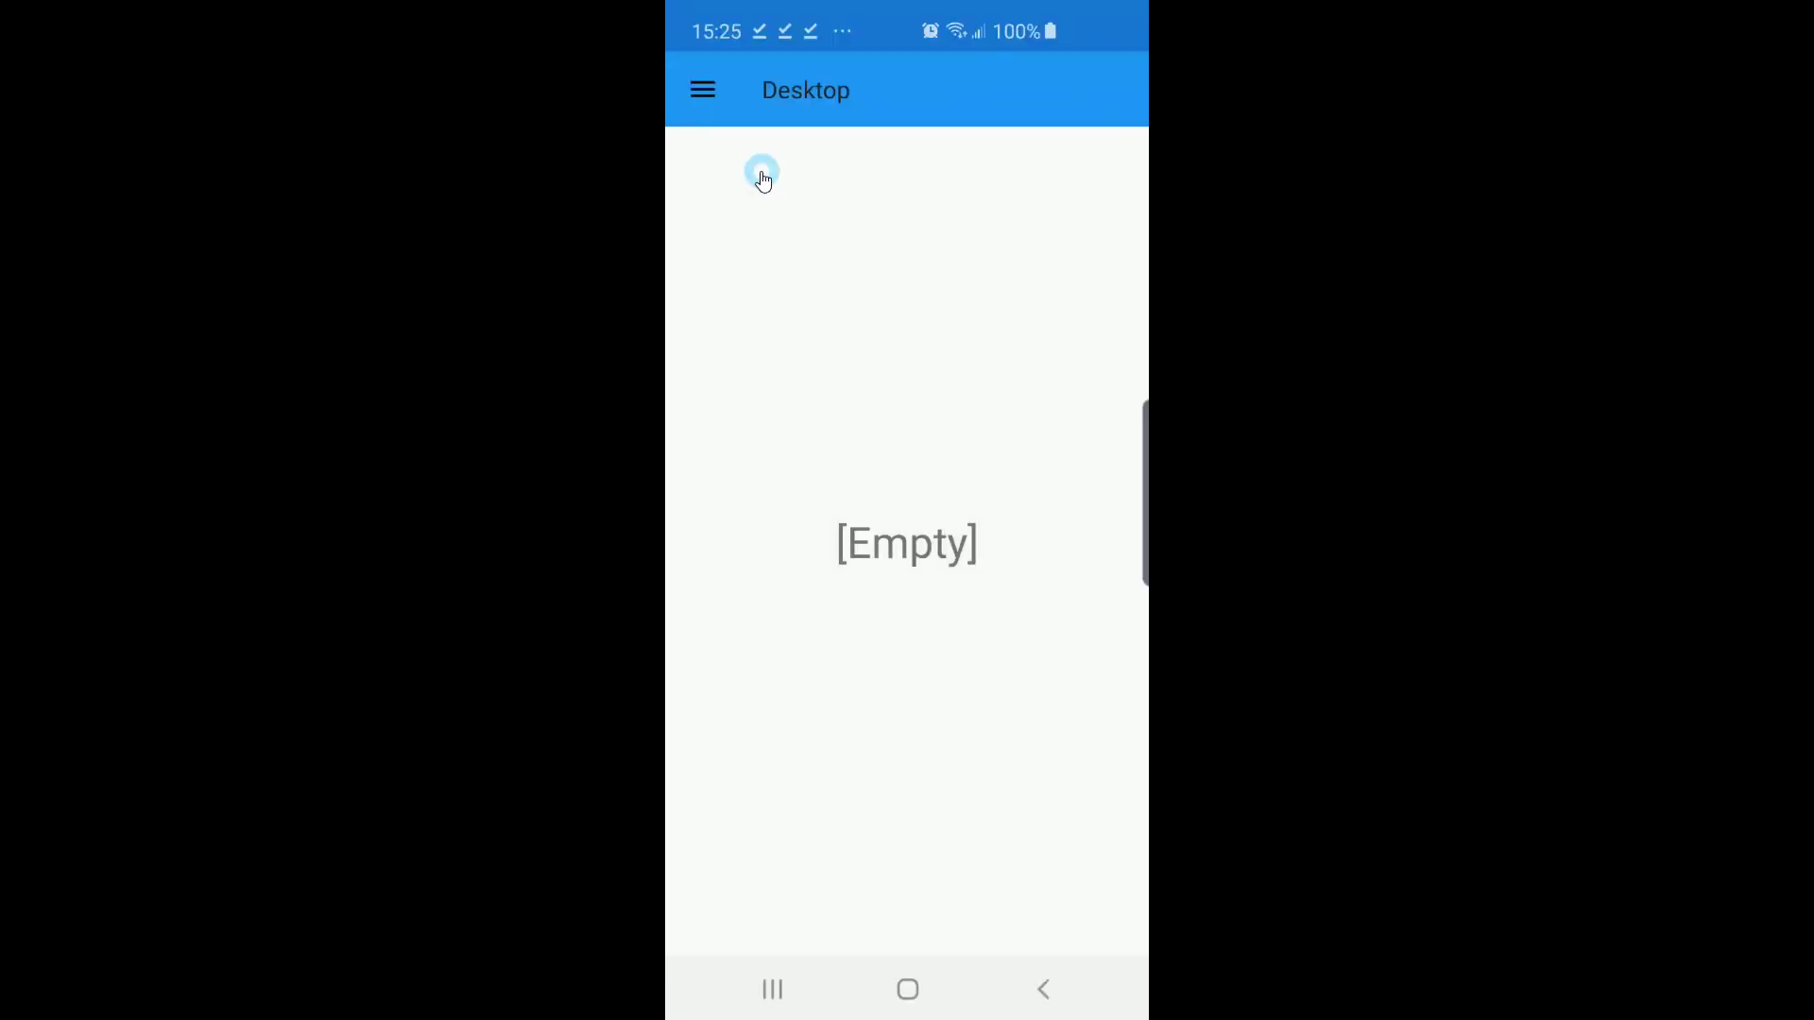
click(720, 117)
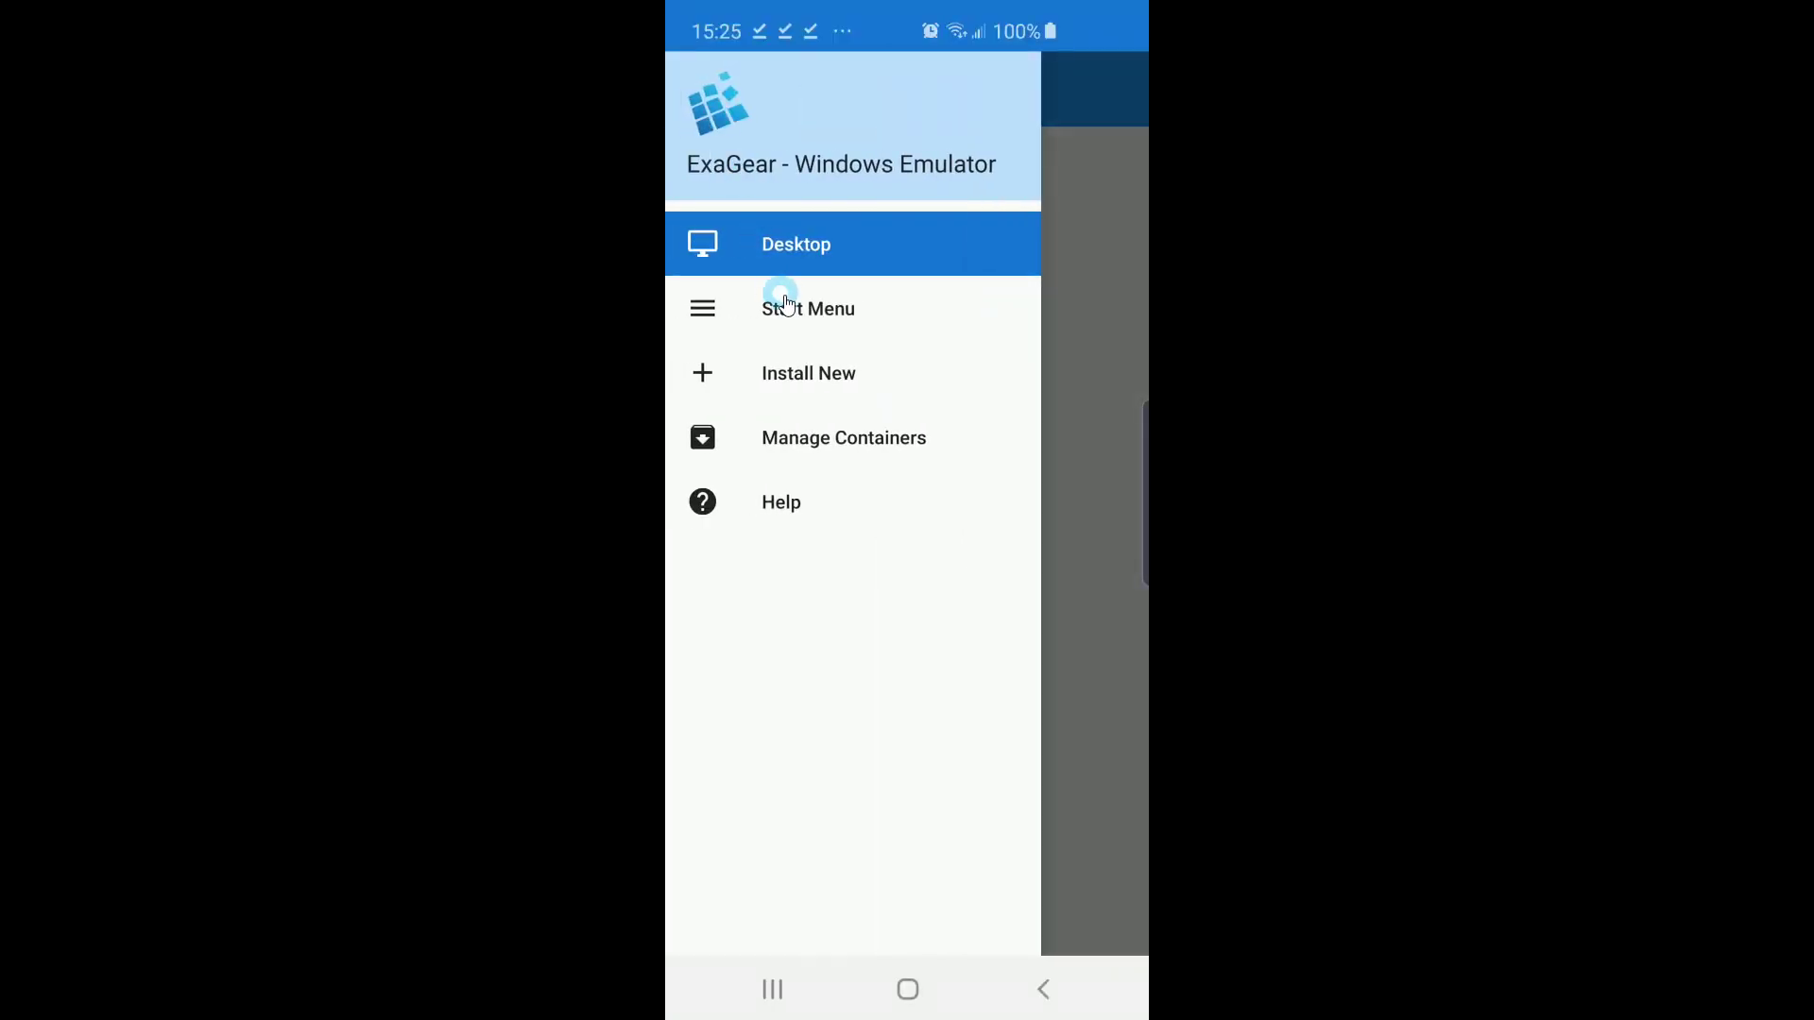
click(819, 452)
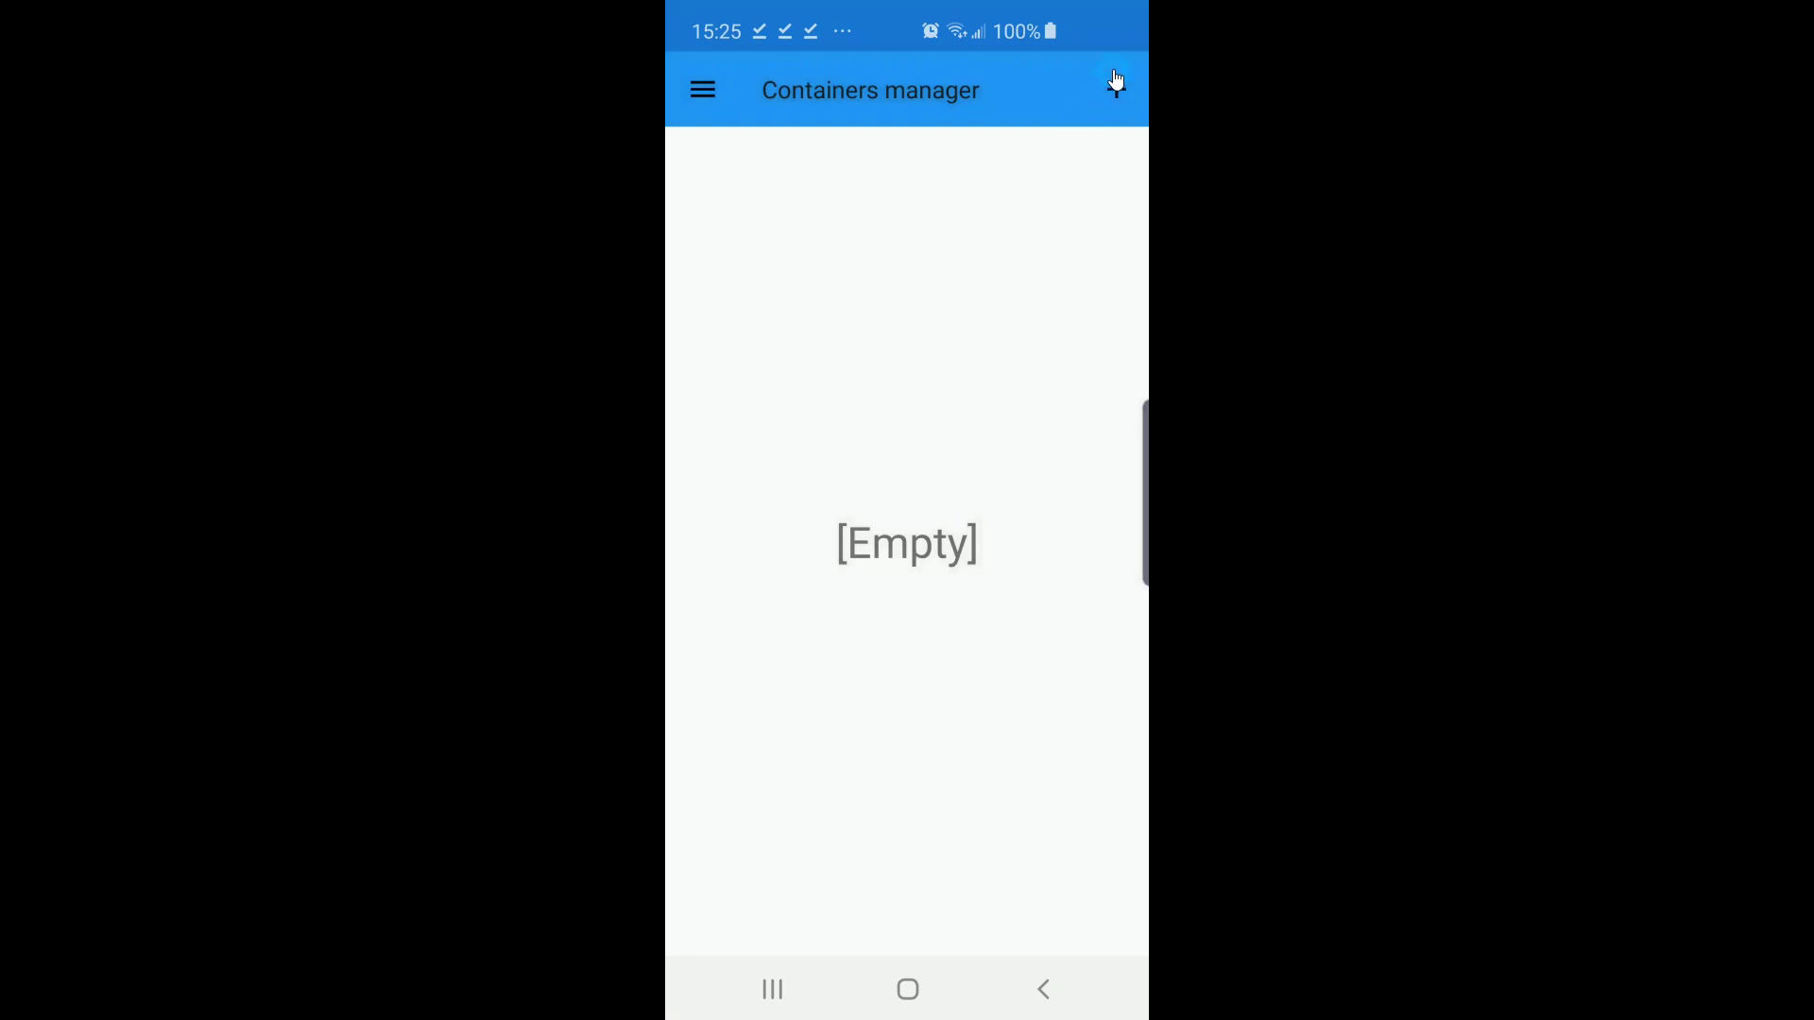
click(1114, 92)
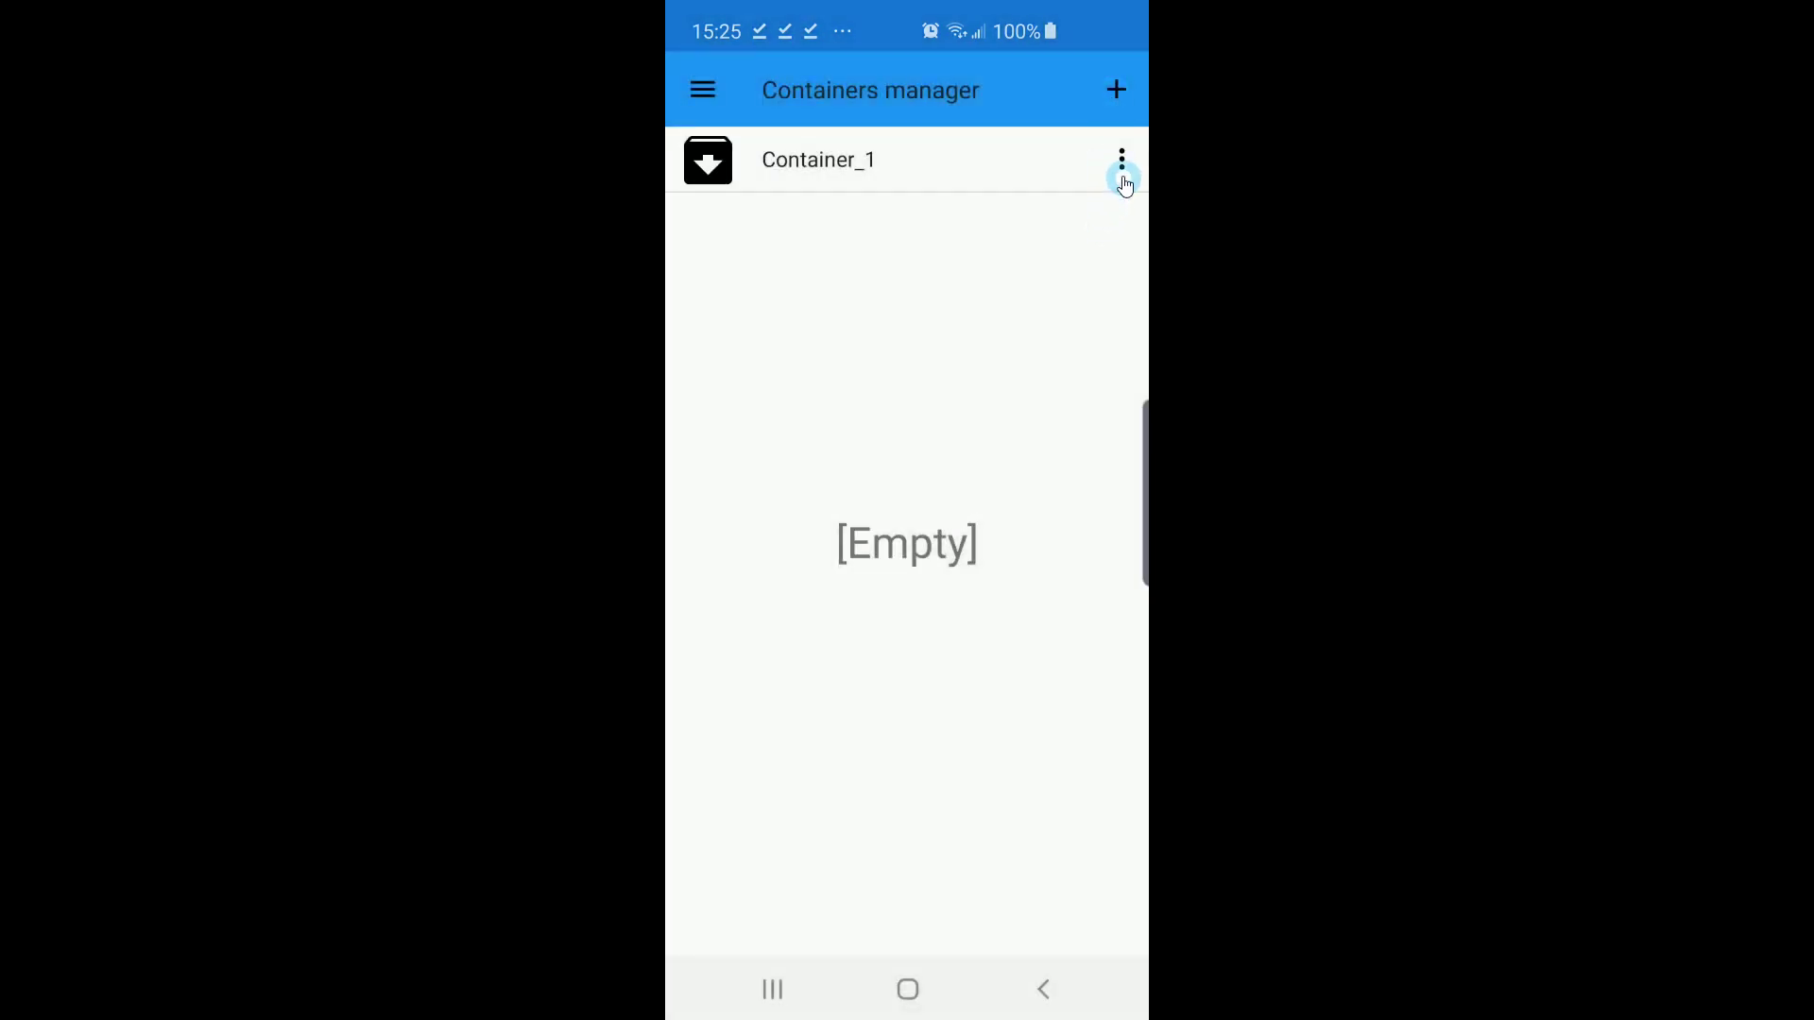
Step: In Container_1's properties, untick Default resolution and set screen resolution to 800x600 (4:3)
click(1123, 181)
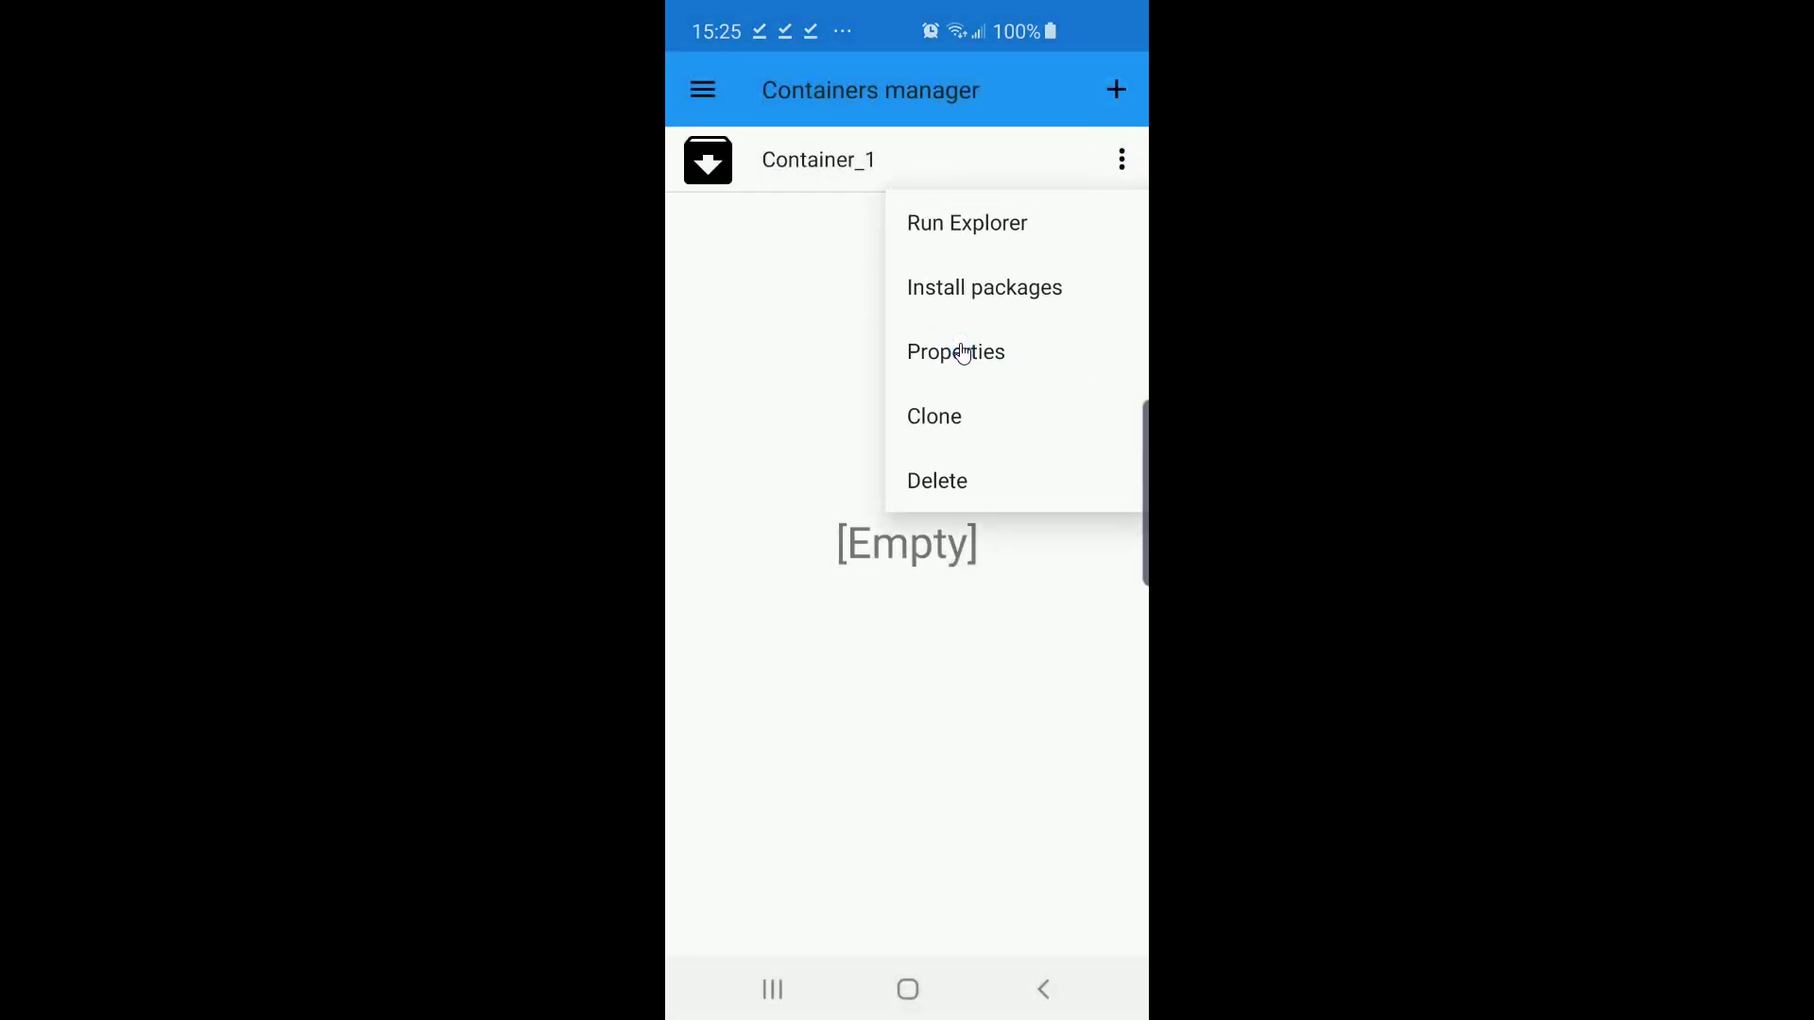
click(962, 354)
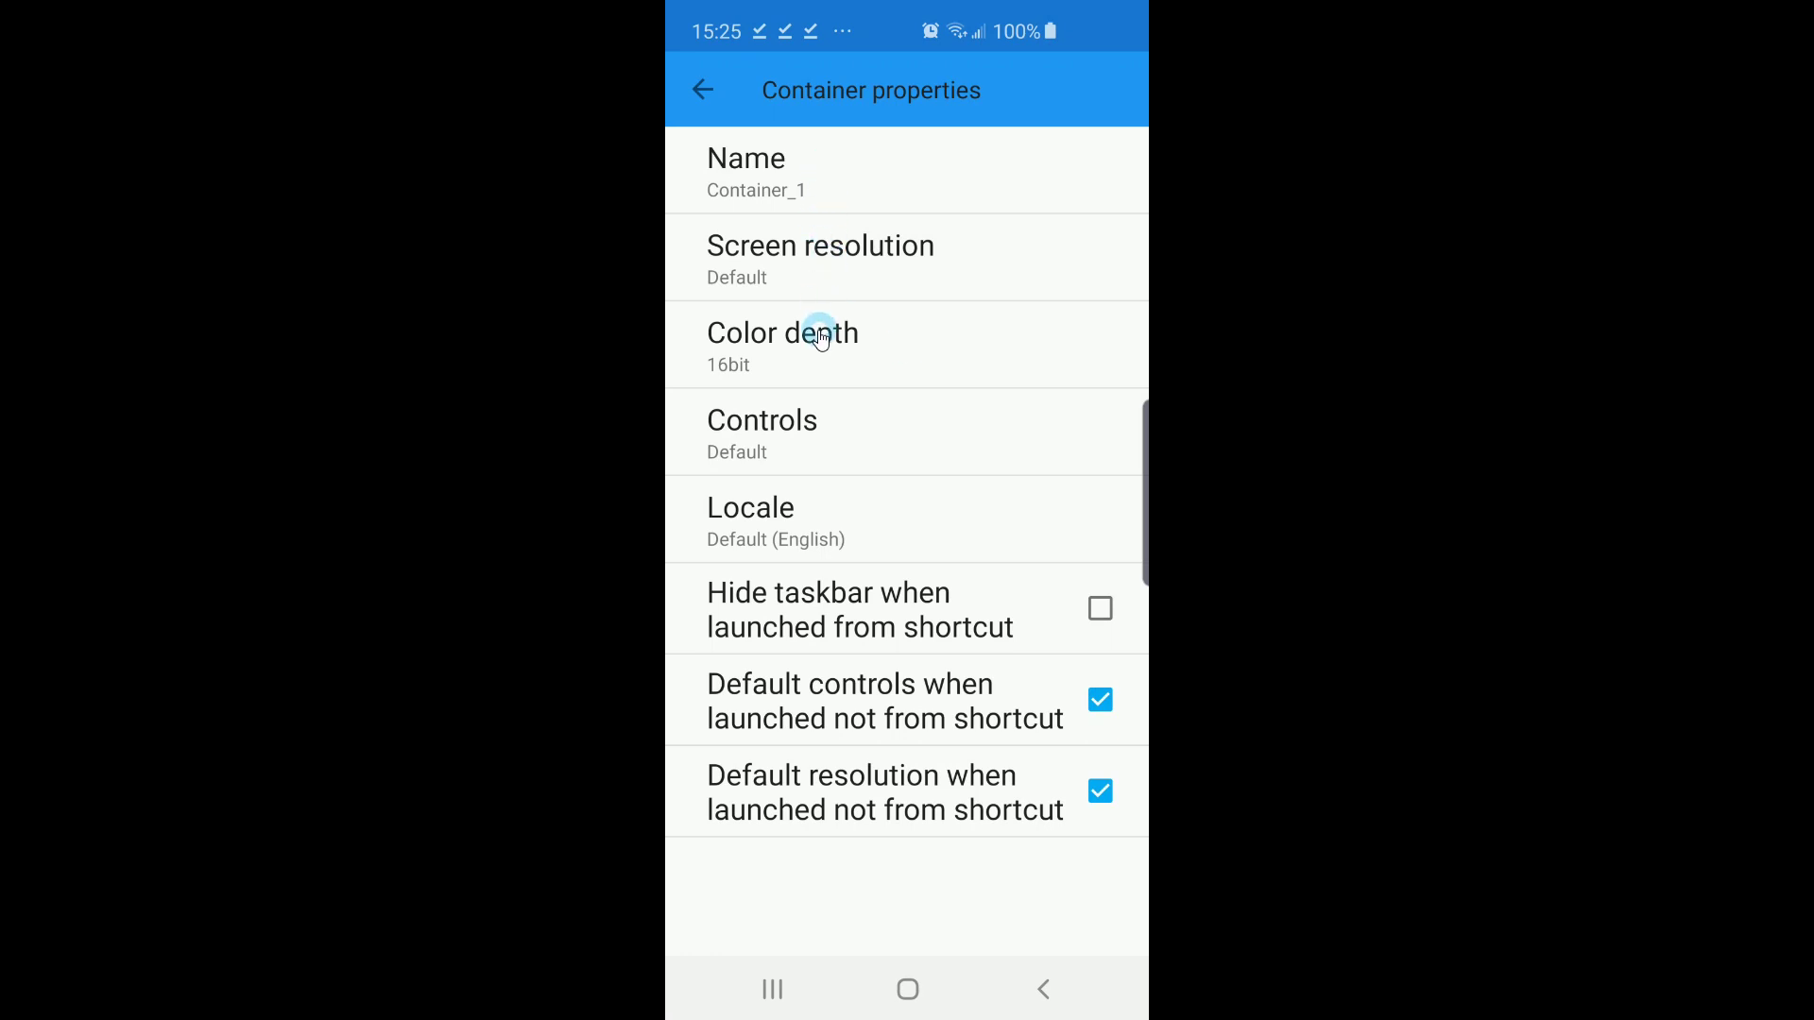
click(1099, 789)
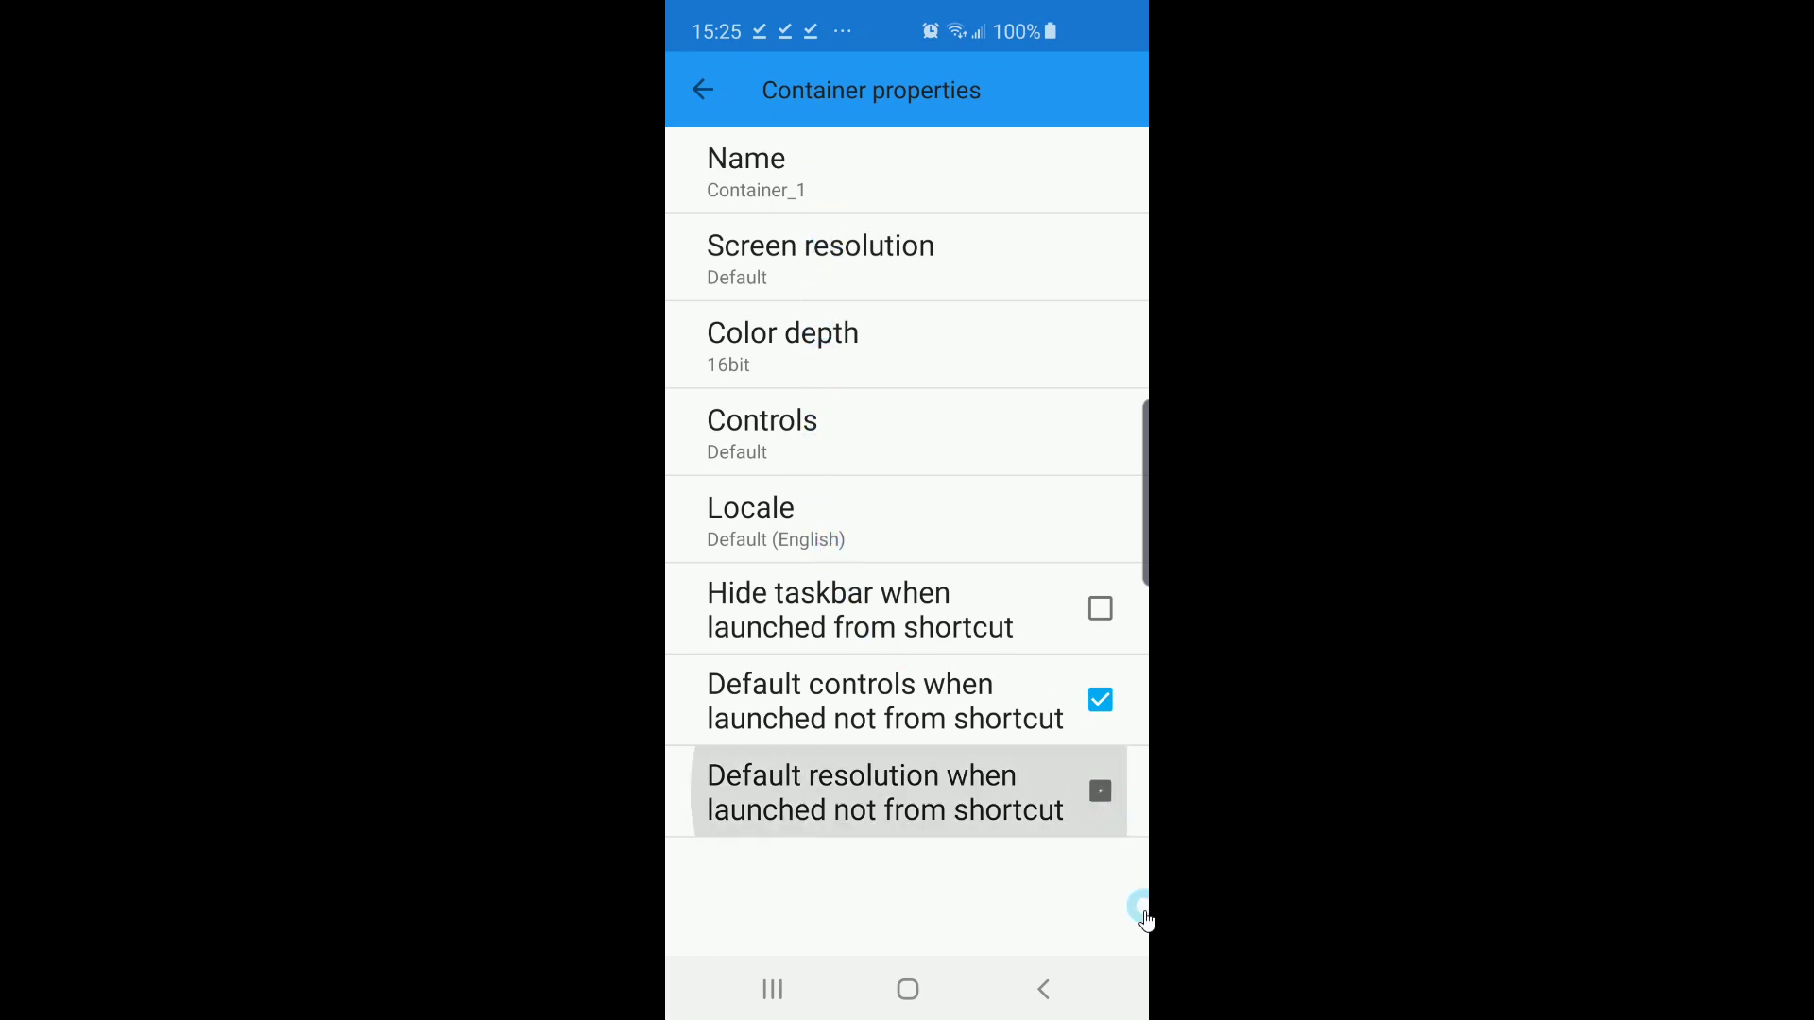
click(856, 282)
click(911, 369)
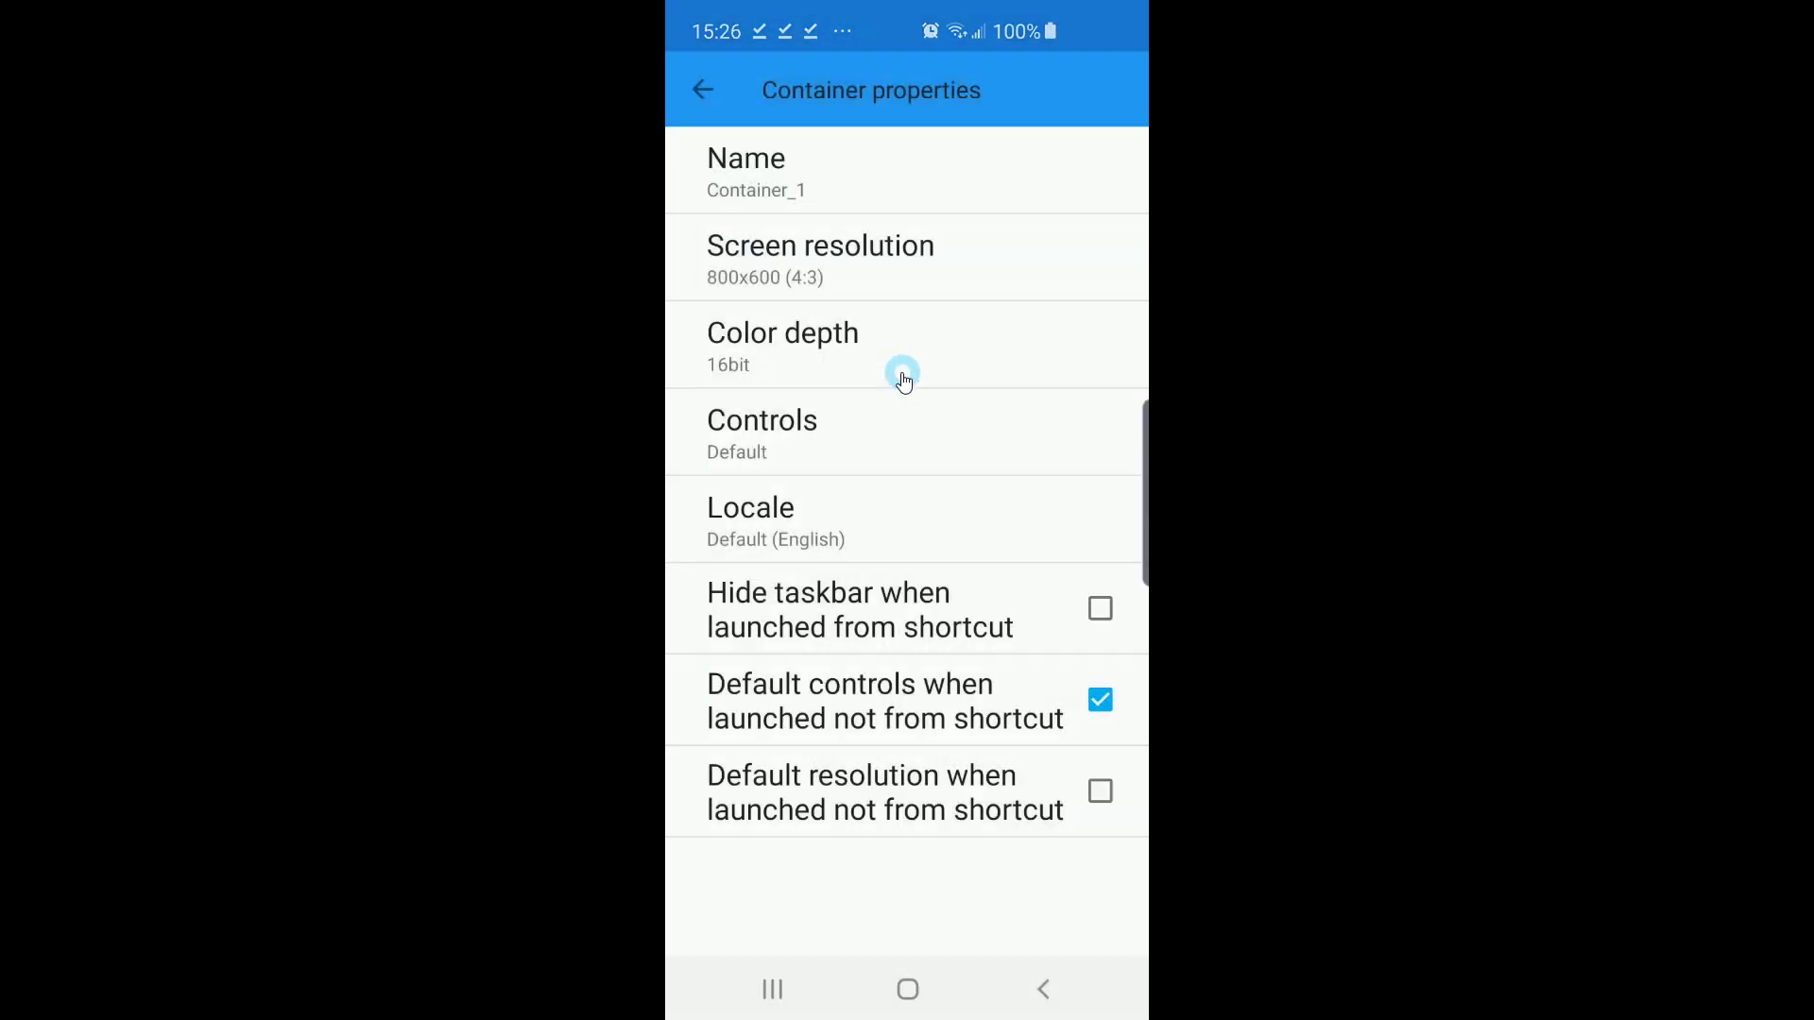
Step: Run Explorer inside Container_1
click(705, 88)
click(1123, 164)
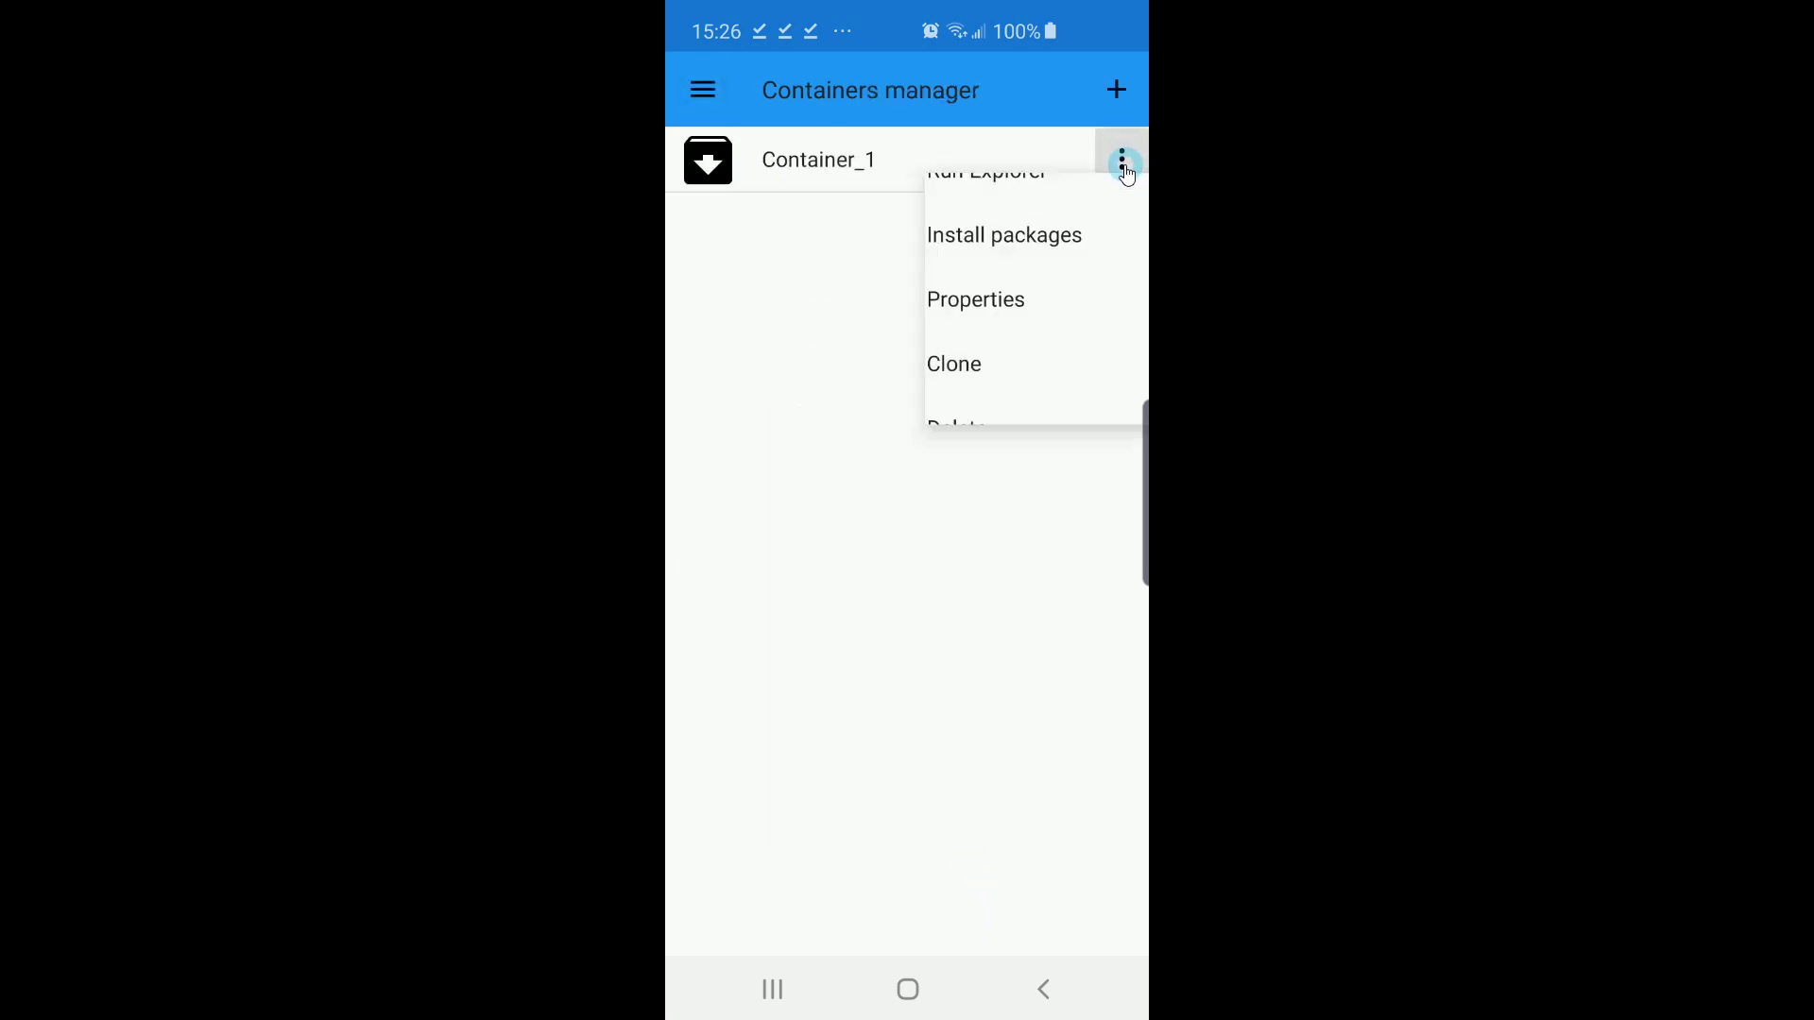
click(1028, 223)
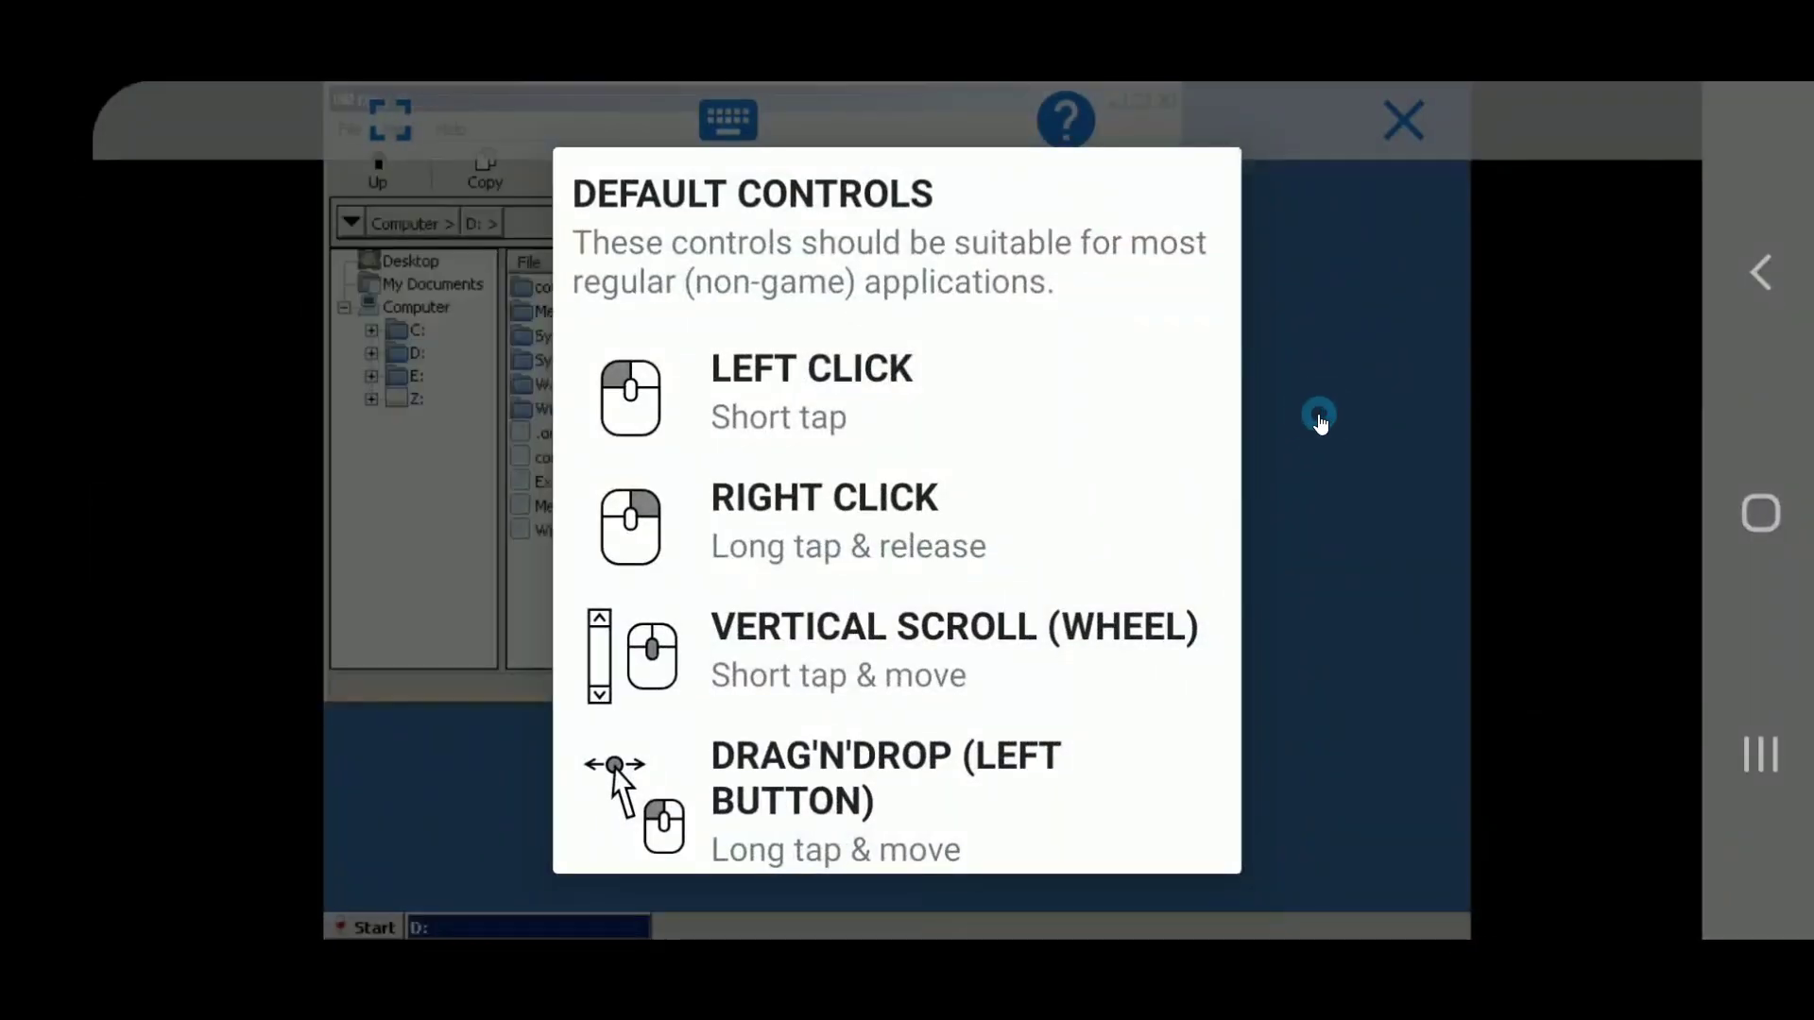
Step: Dismiss the Default Controls help and open the MesaForWindows-19.1.4 folder on drive D:
click(1320, 419)
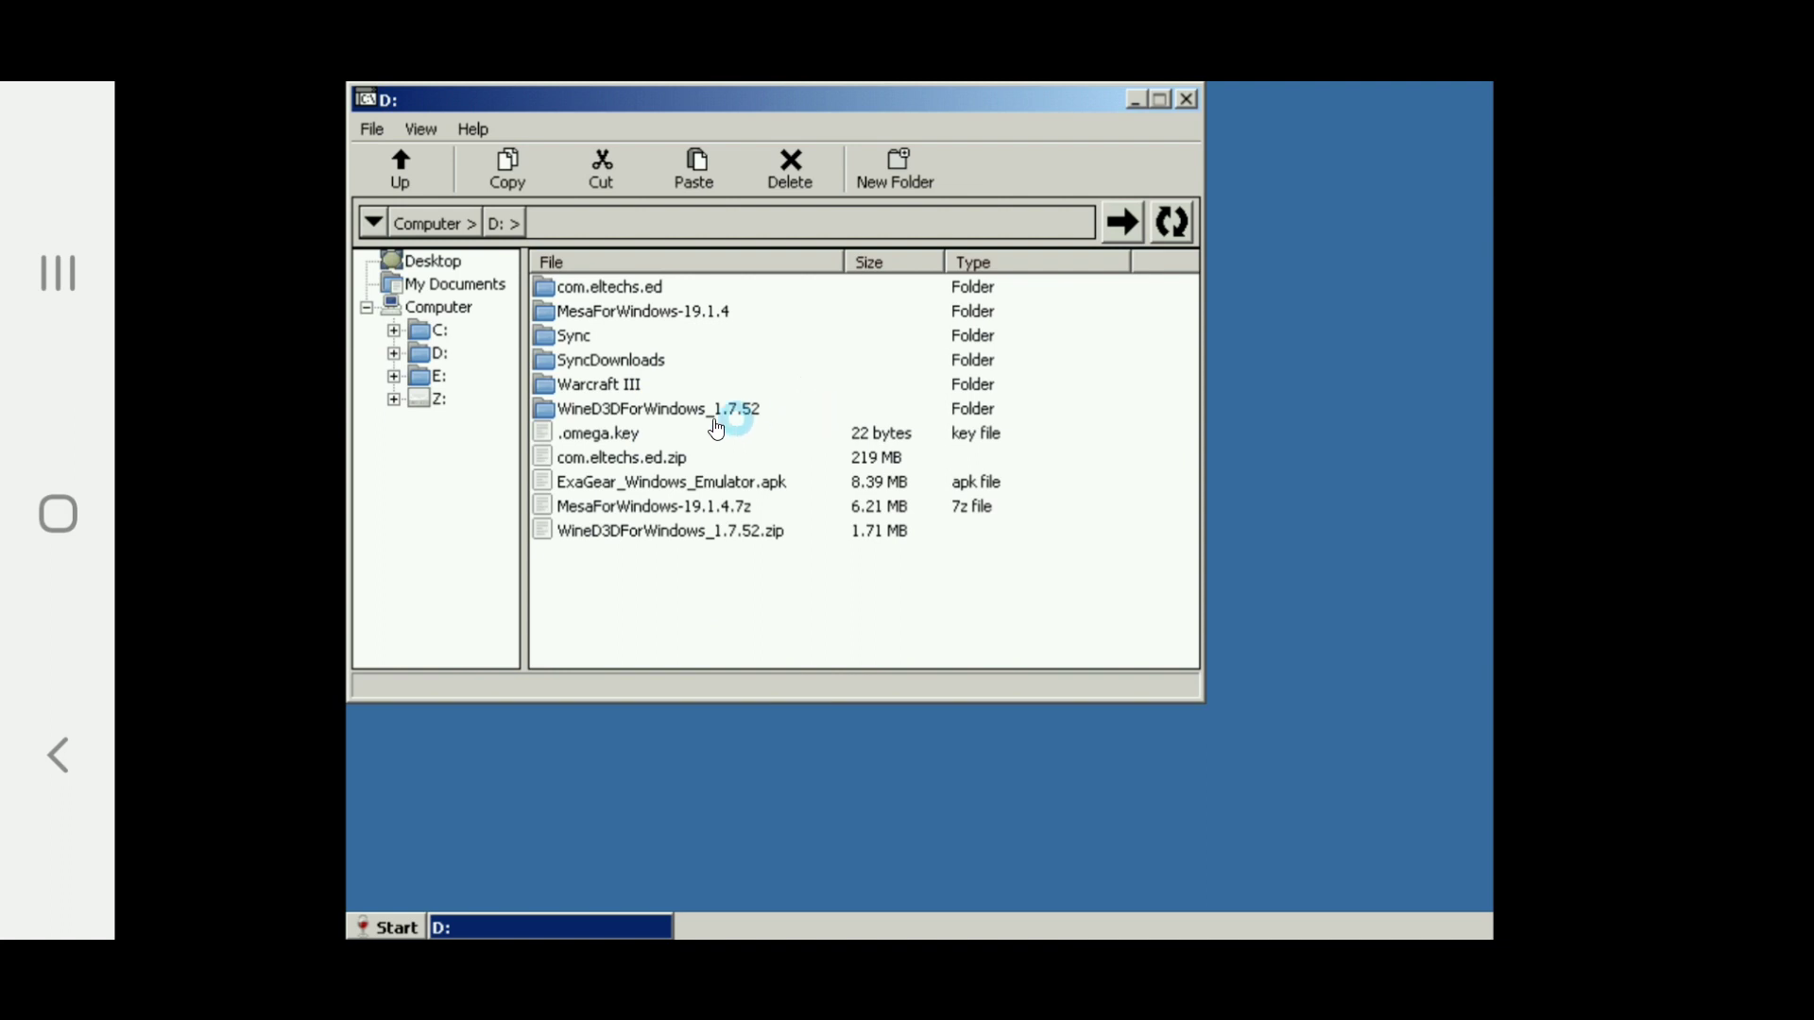
double_click(676, 323)
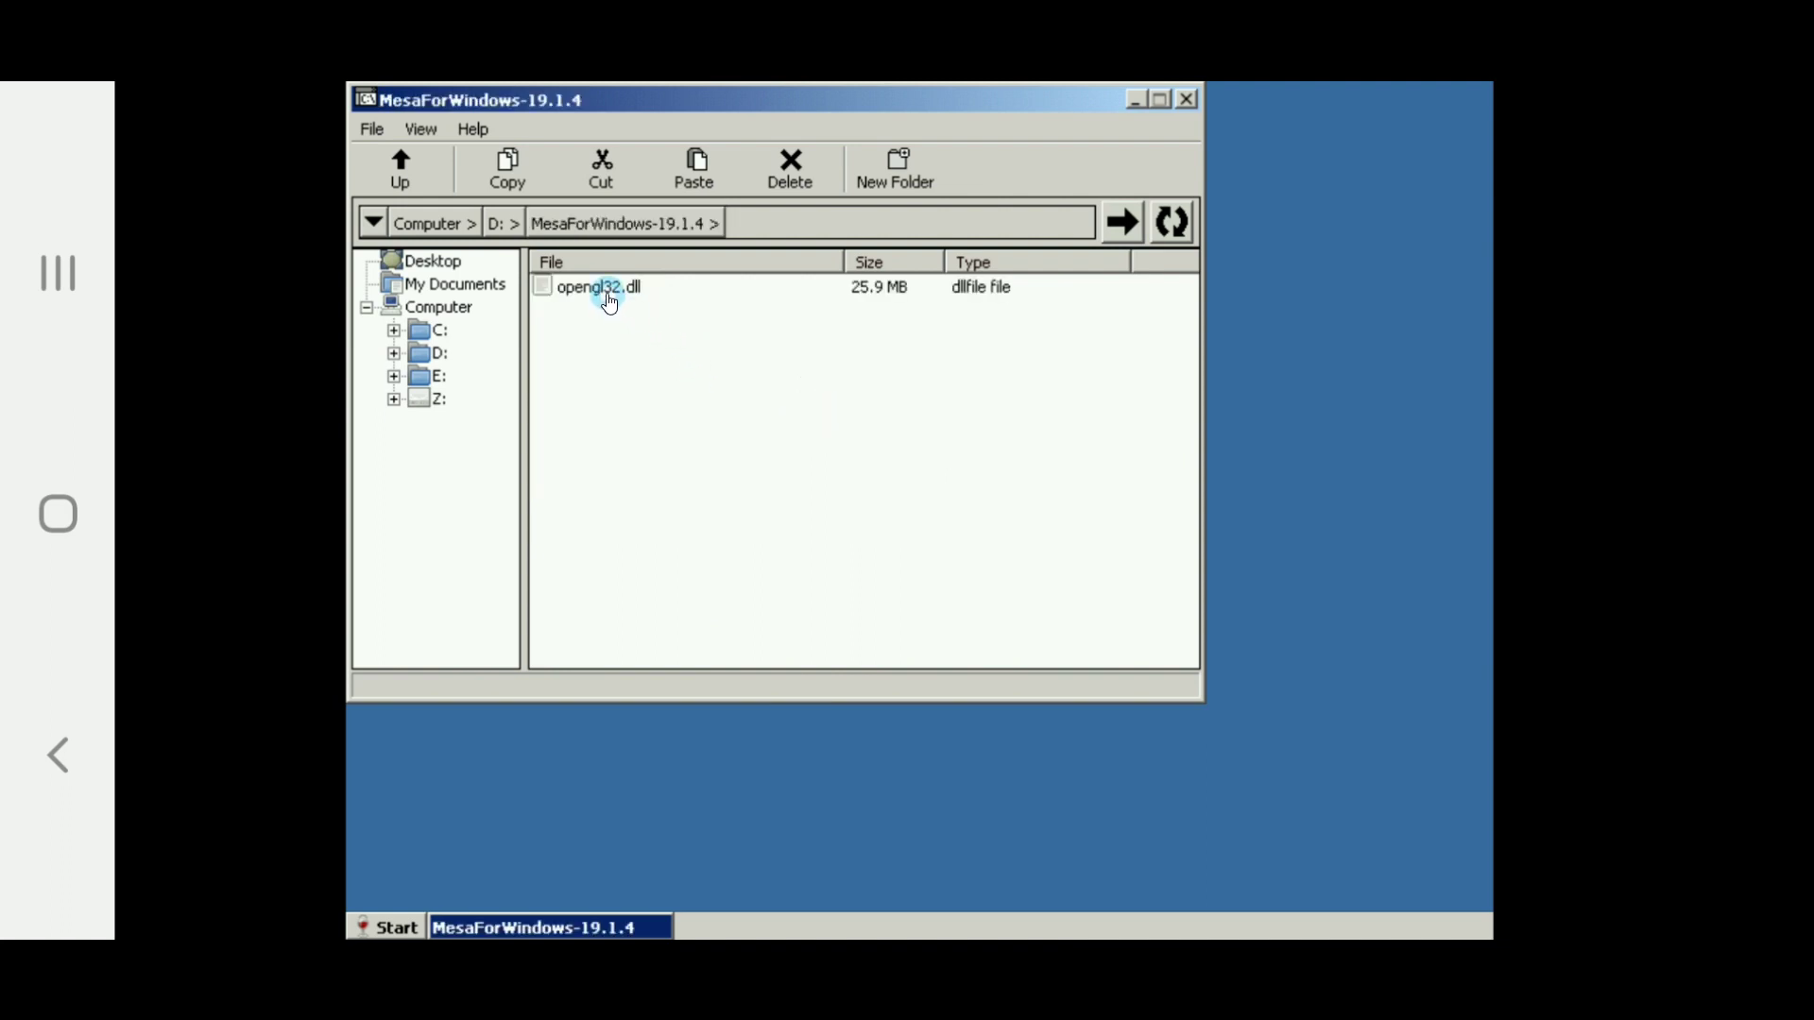
Step: Copy opengl32.dll from MesaForWindows-19.1.4 and open C:\windows\system32
click(609, 295)
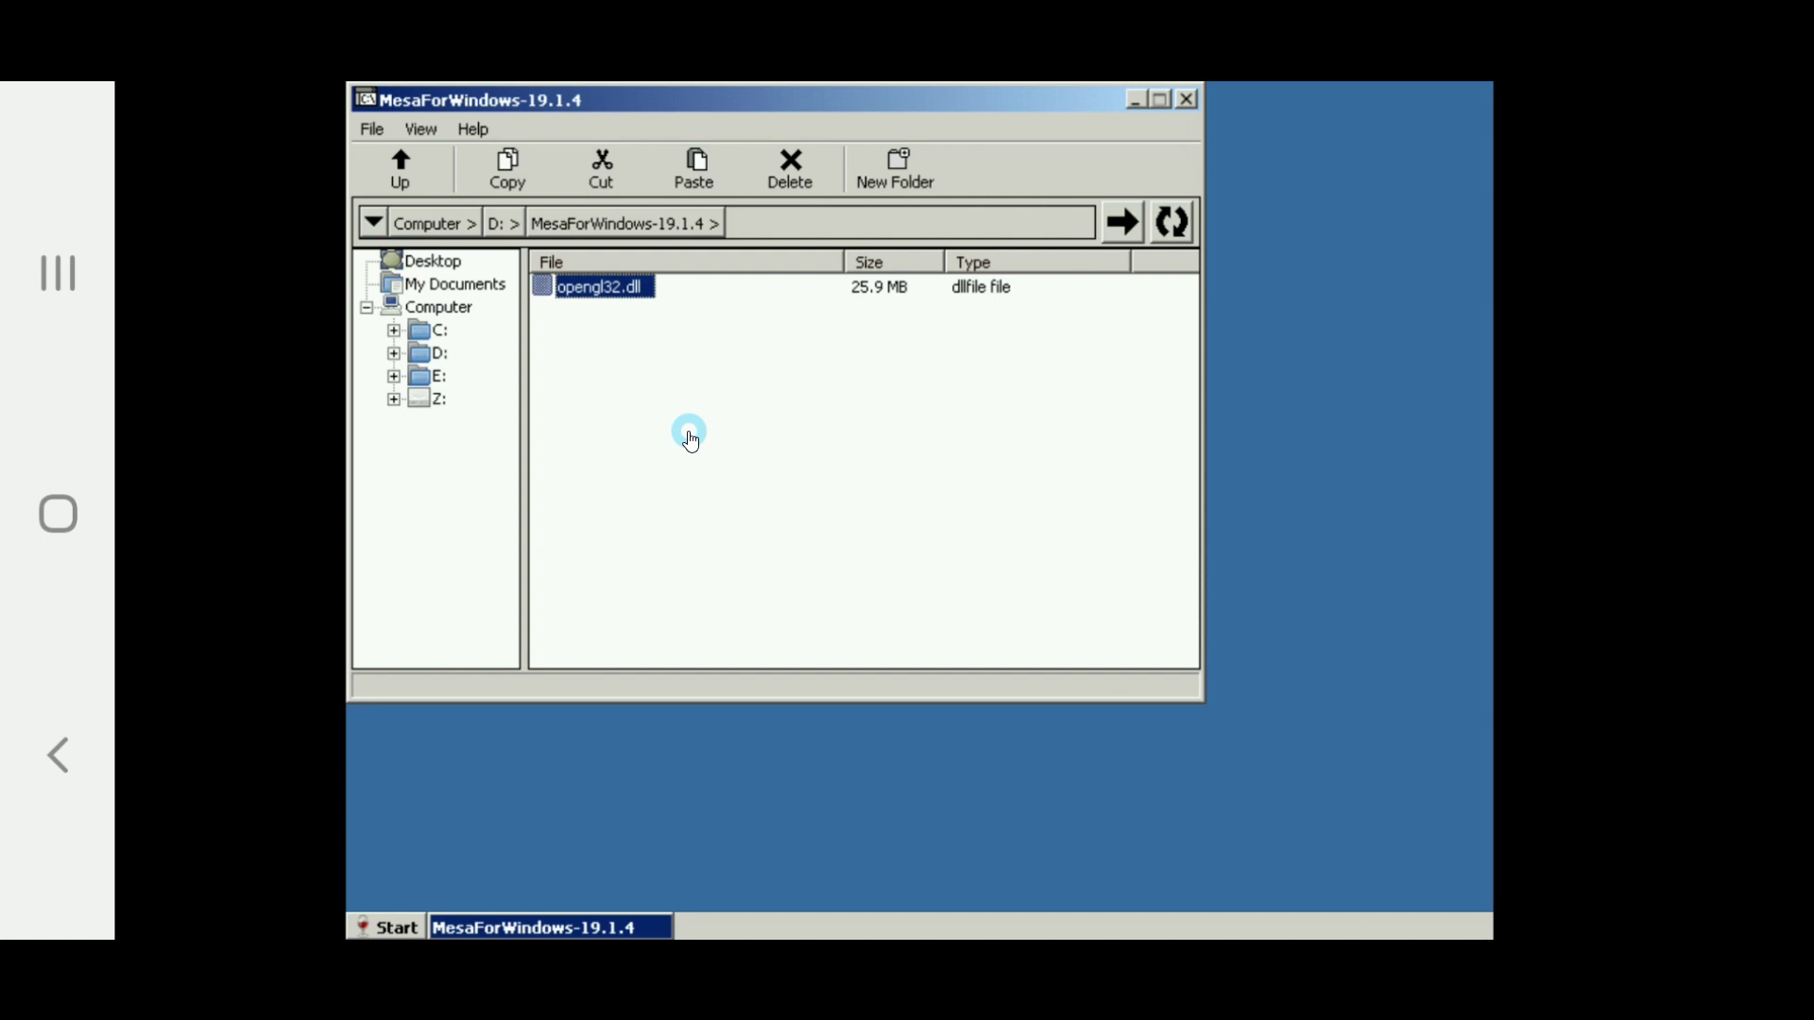
click(503, 173)
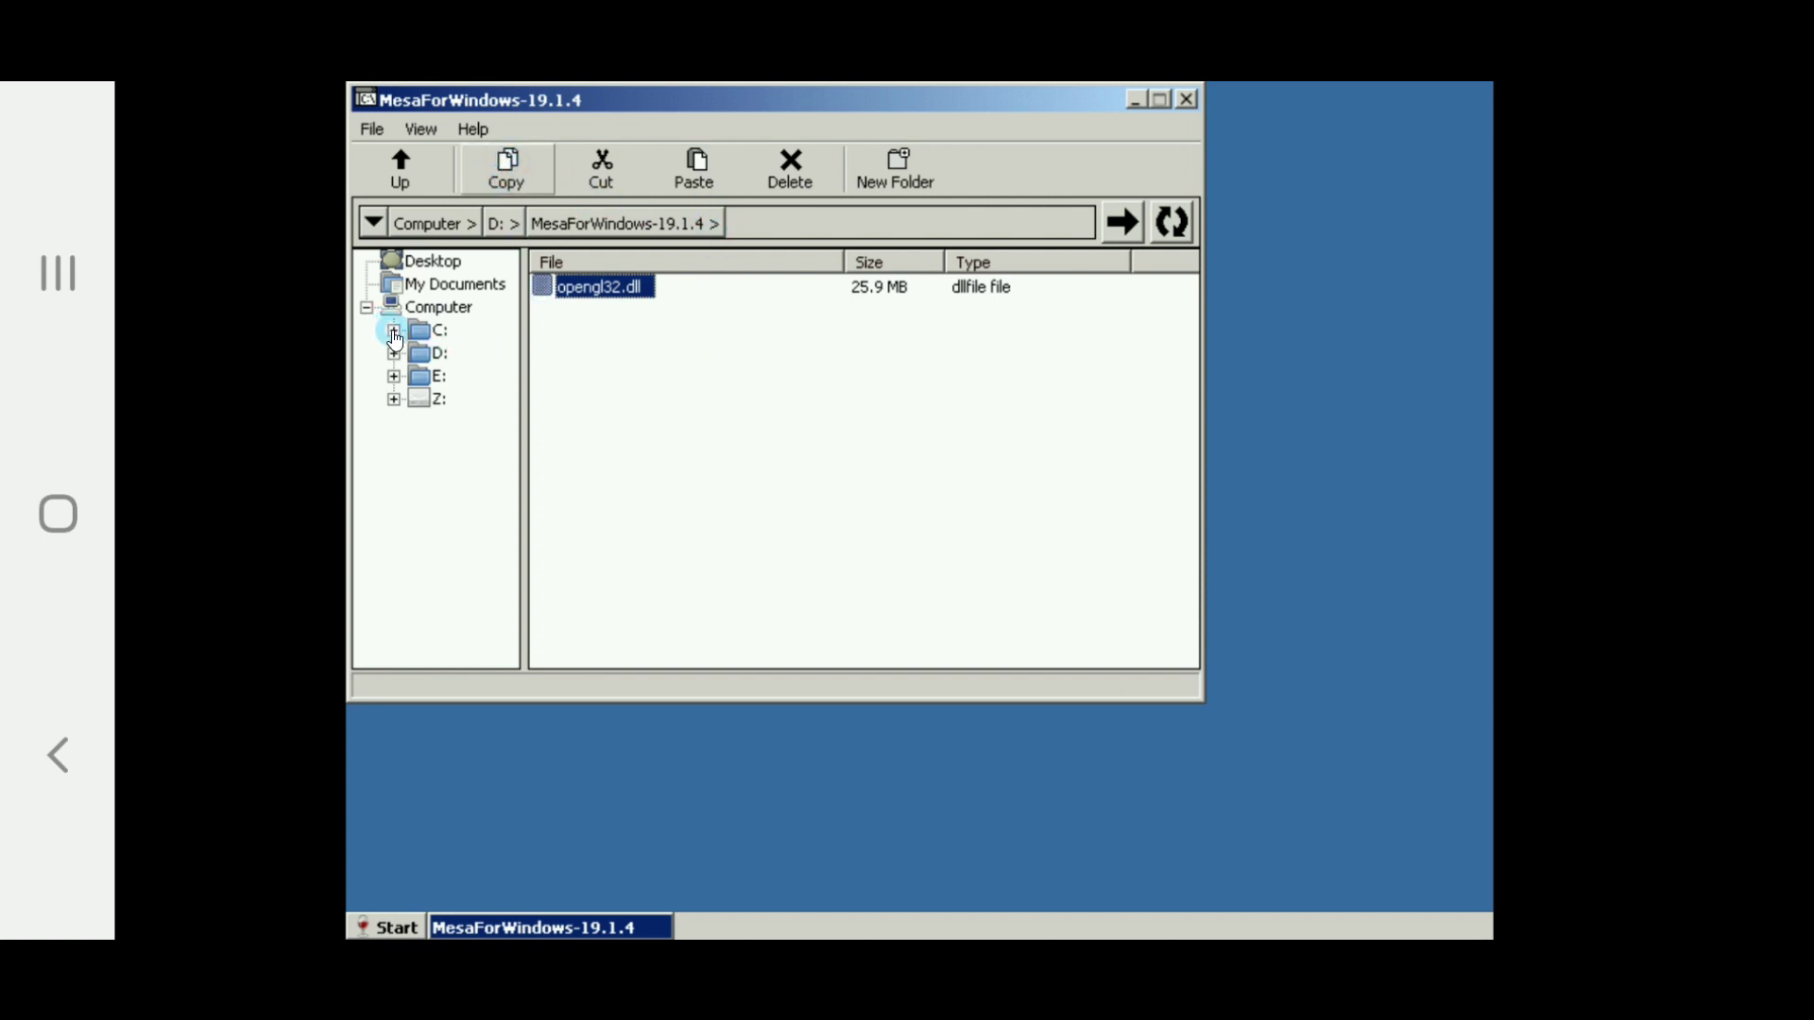
click(394, 332)
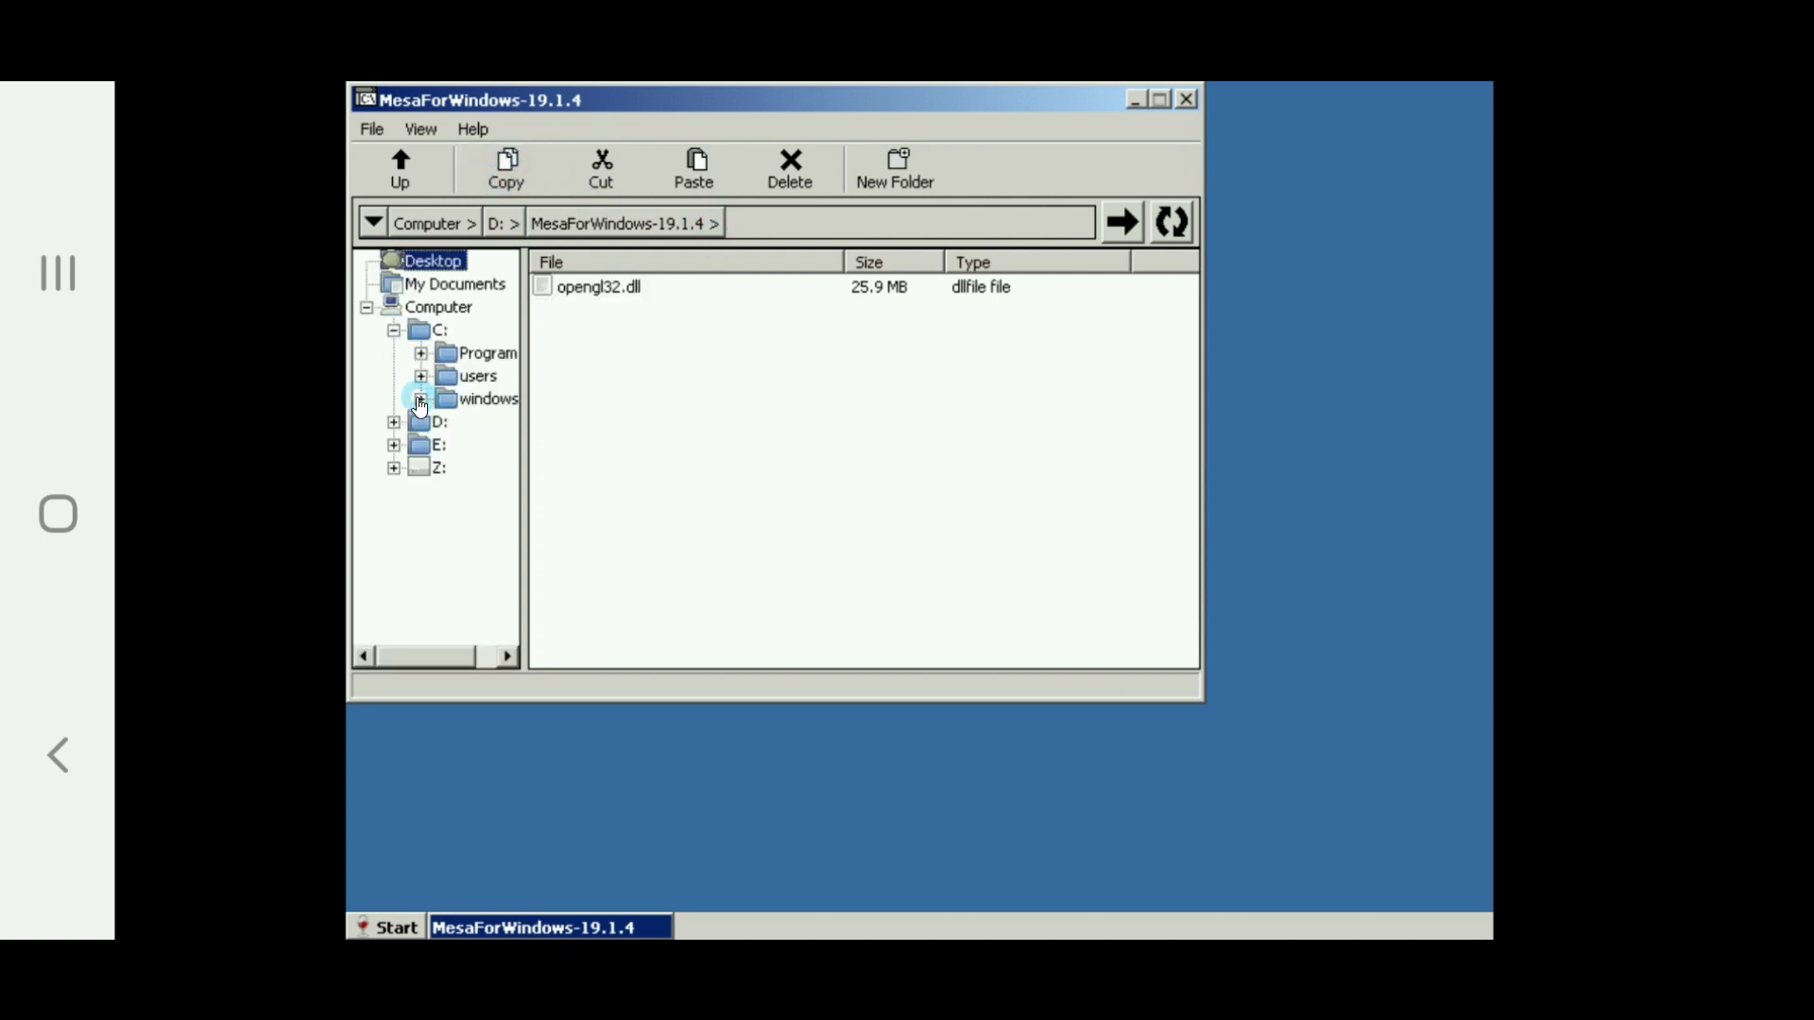
click(420, 401)
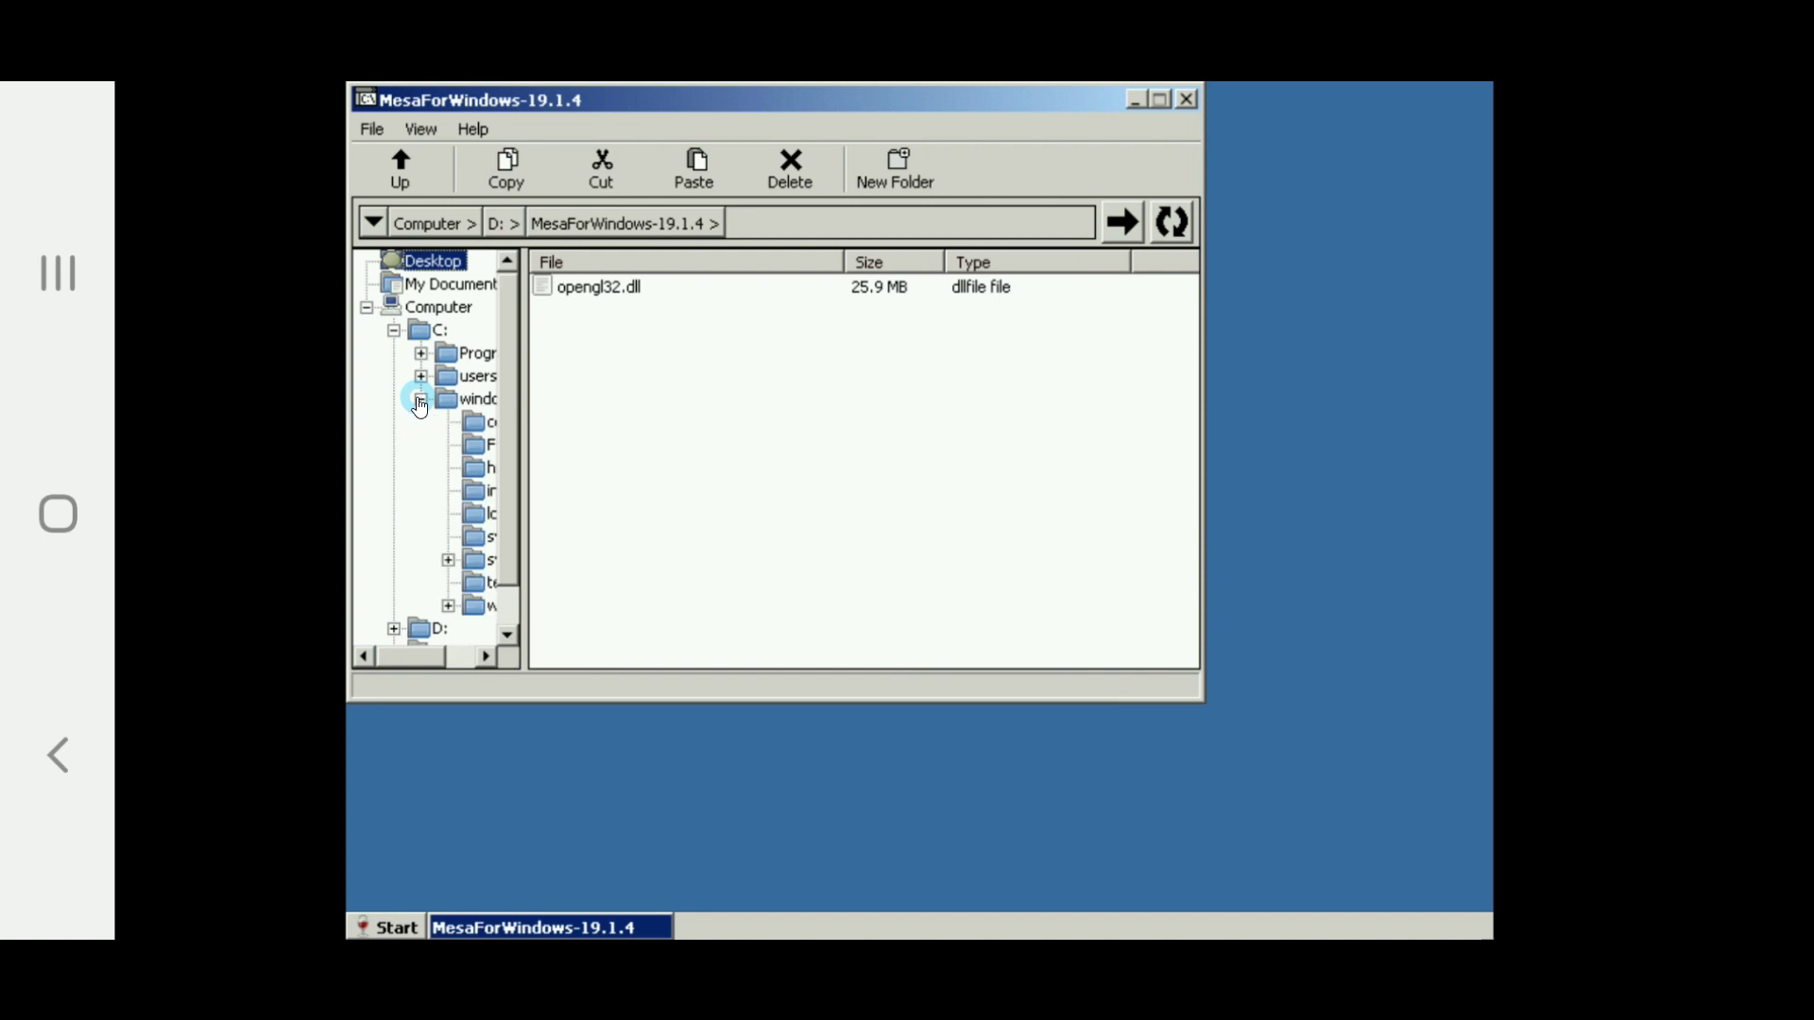
click(466, 397)
click(604, 434)
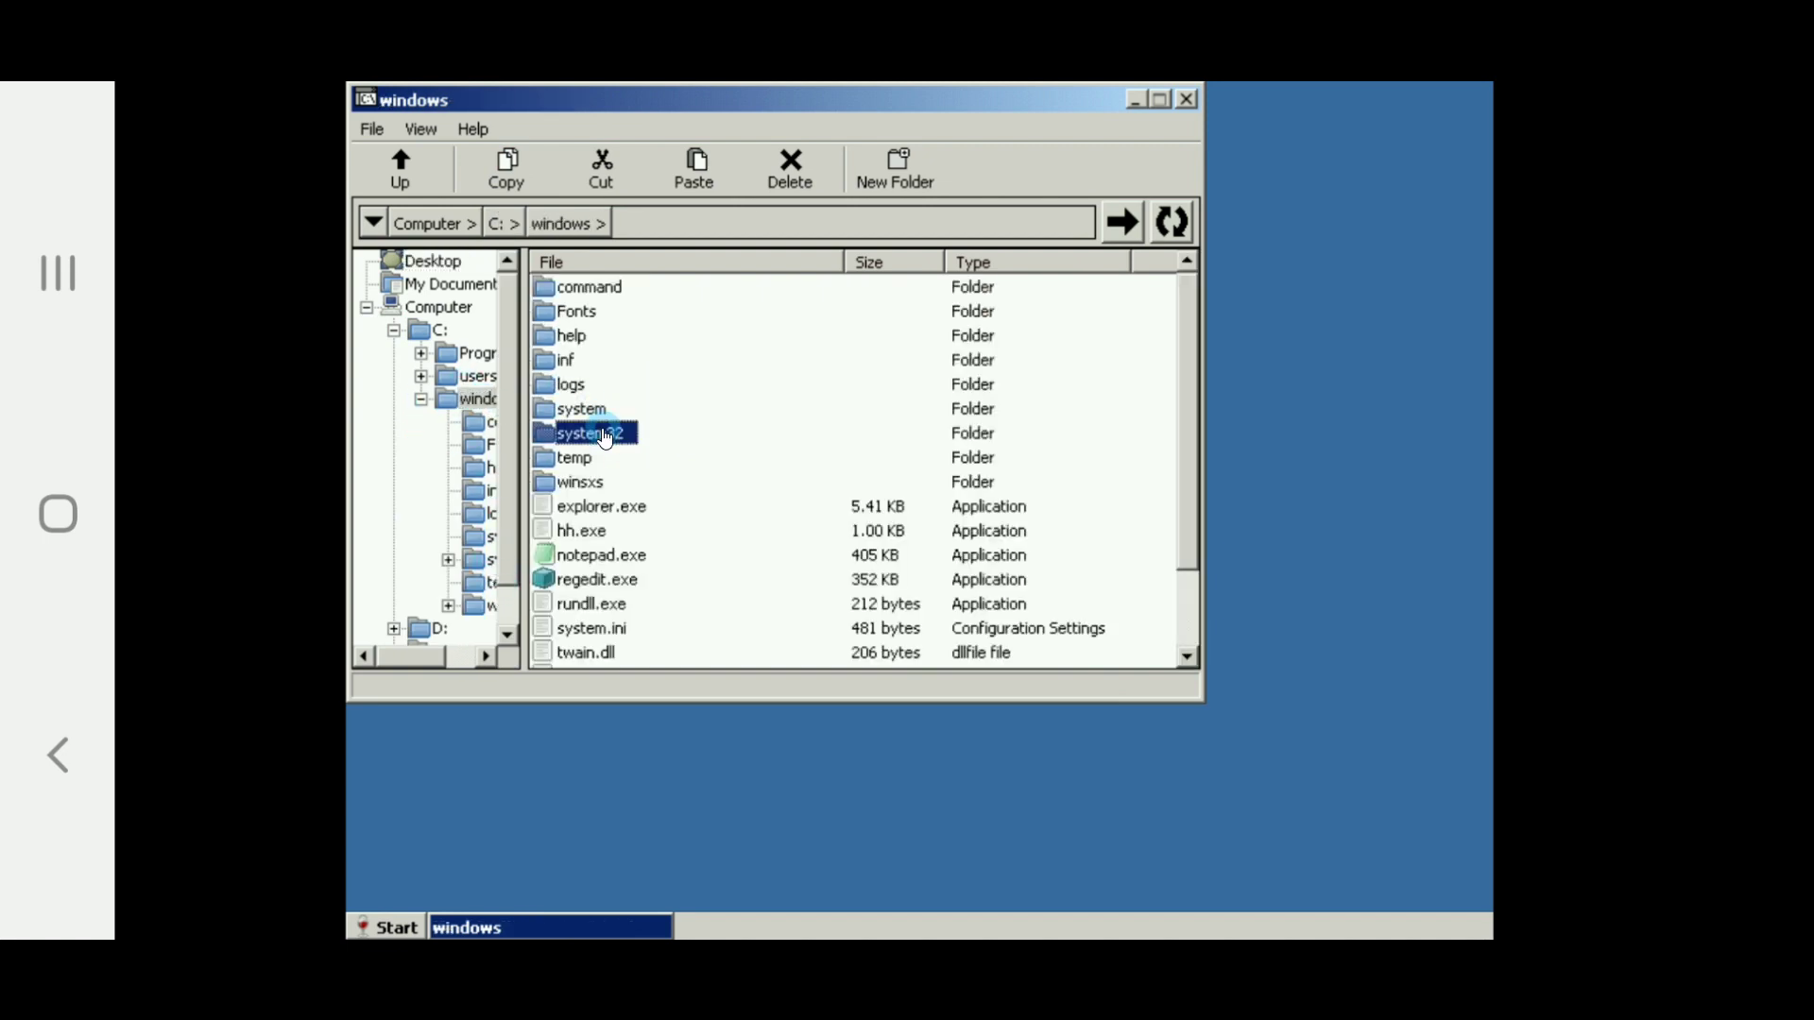
double_click(605, 434)
Step: Paste opengl32.dll into system32, overwriting the old copy, then return to drive D:
click(696, 170)
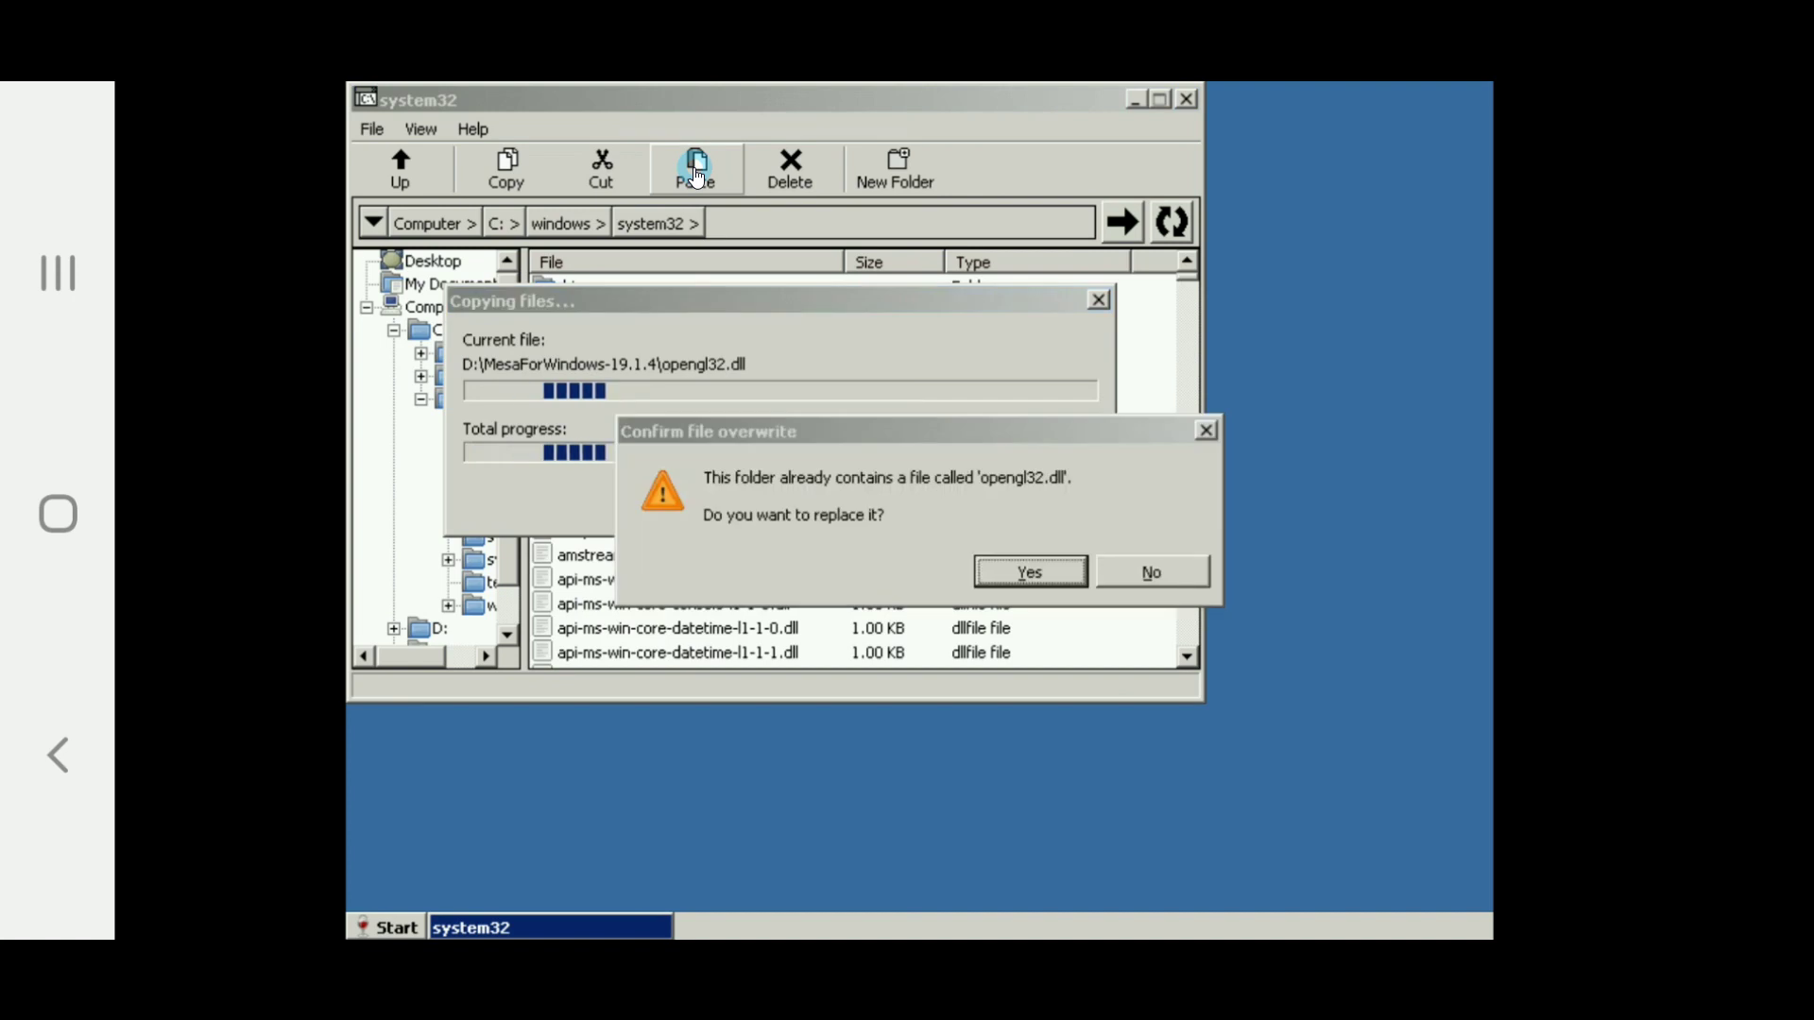
click(1028, 572)
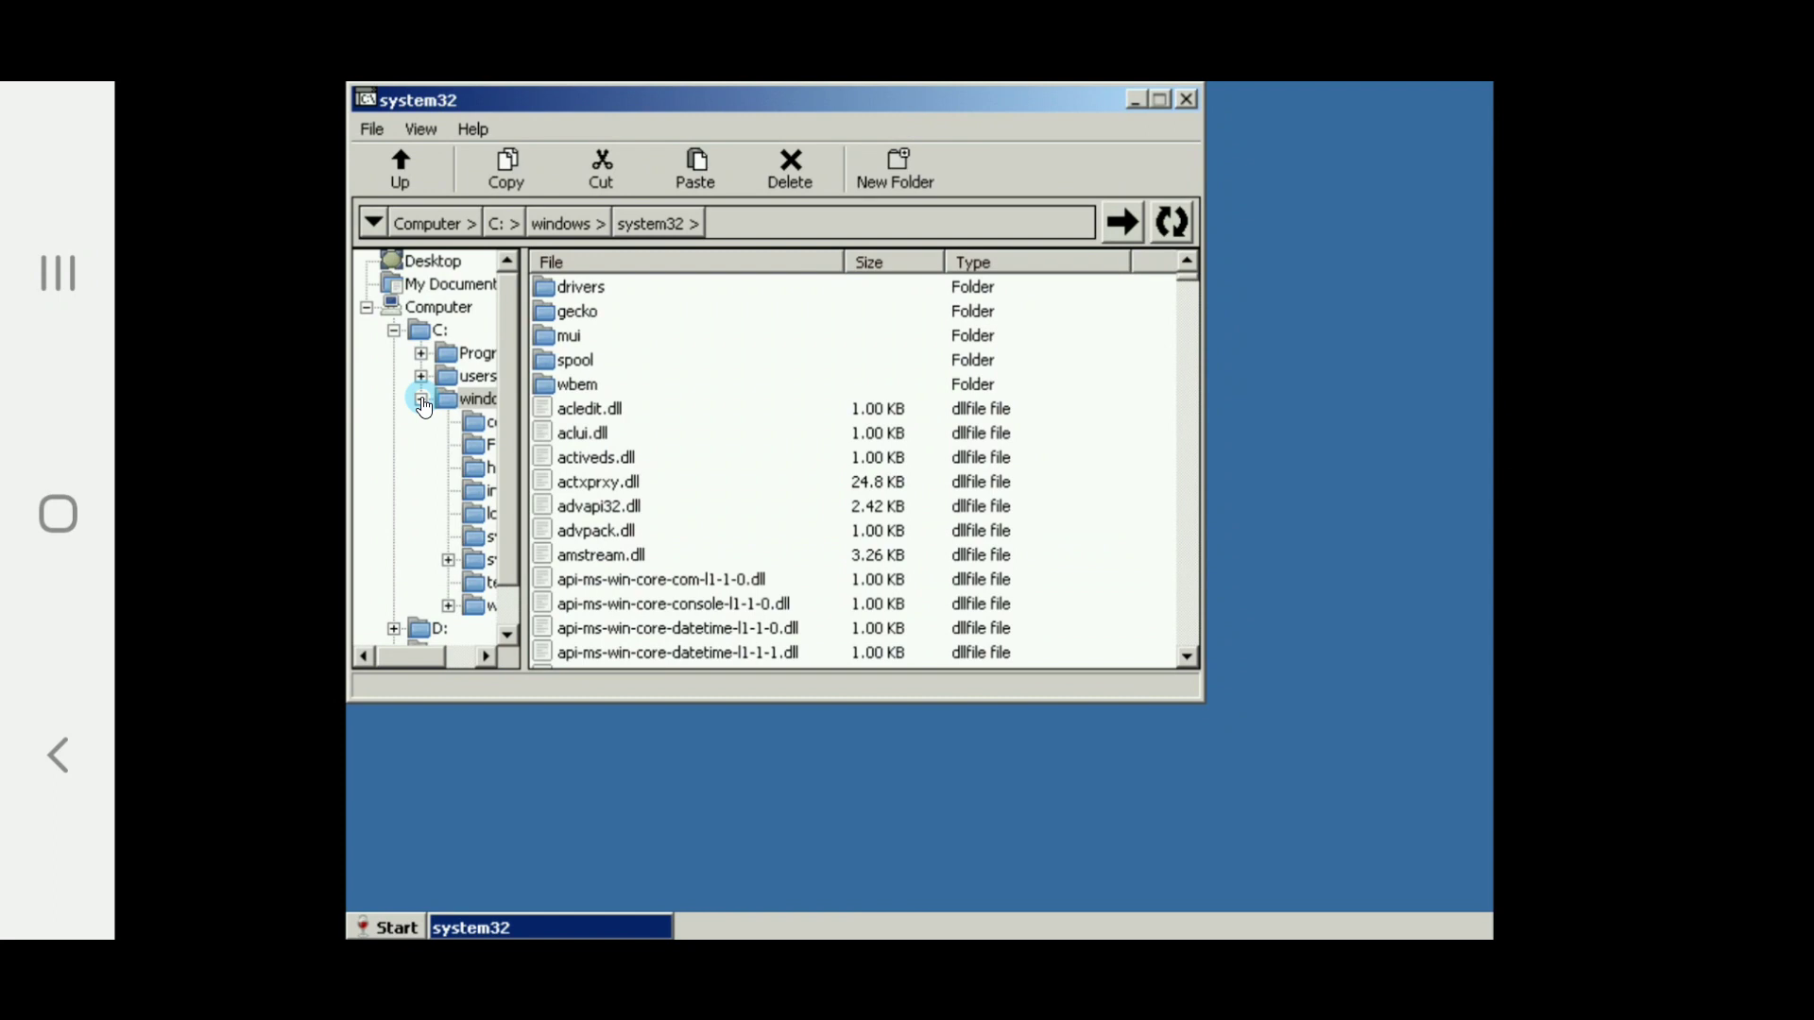
click(421, 401)
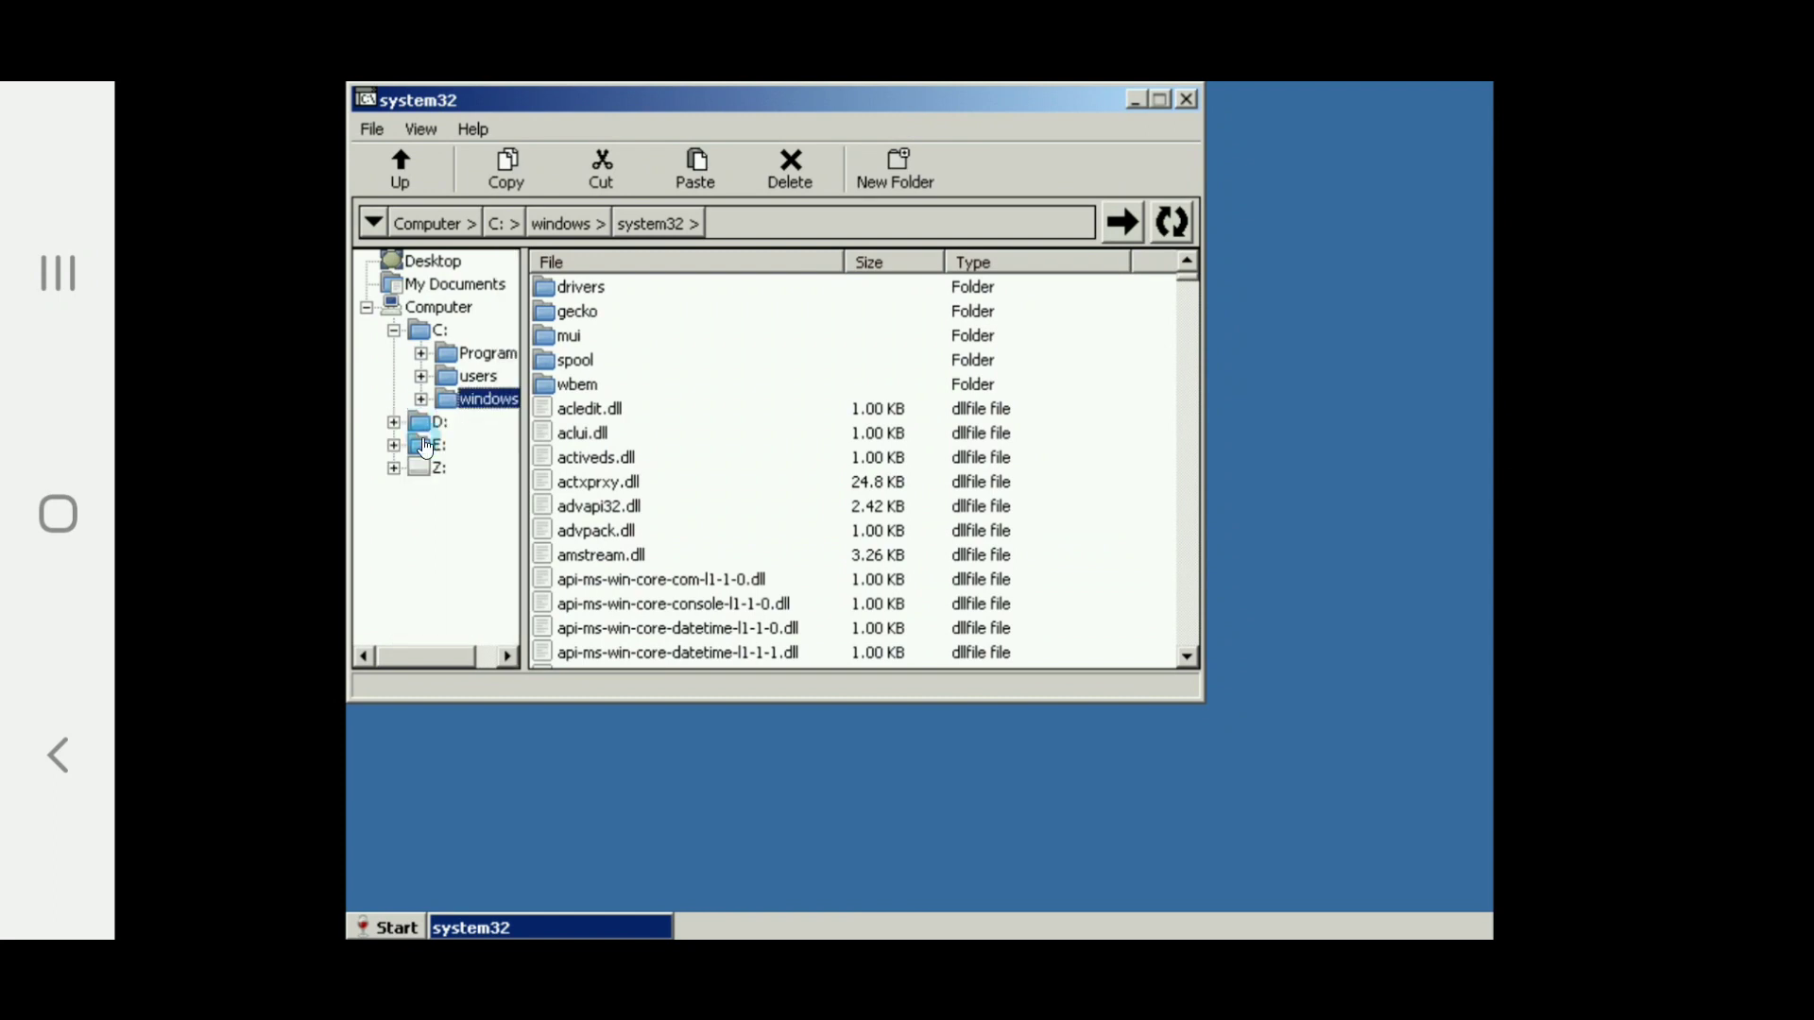
click(438, 425)
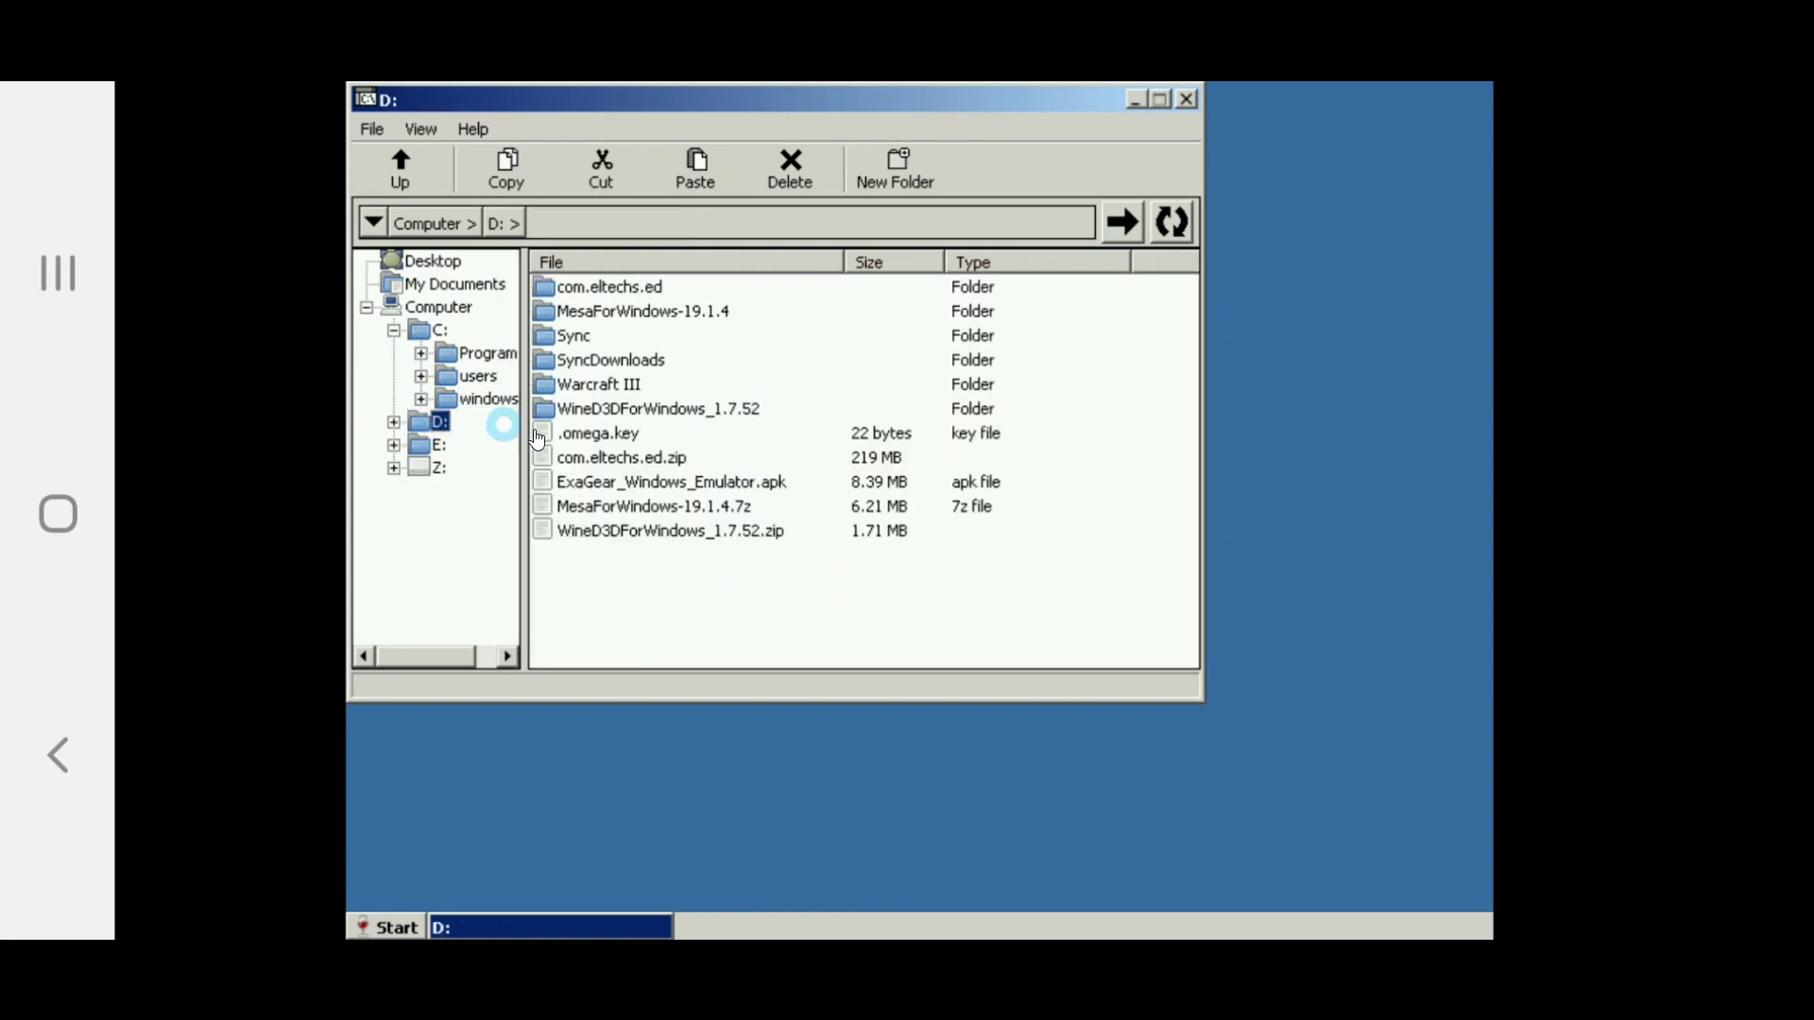
Step: Copy all ten files from the WineD3DForWindows_1.7.52 folder
double_click(706, 416)
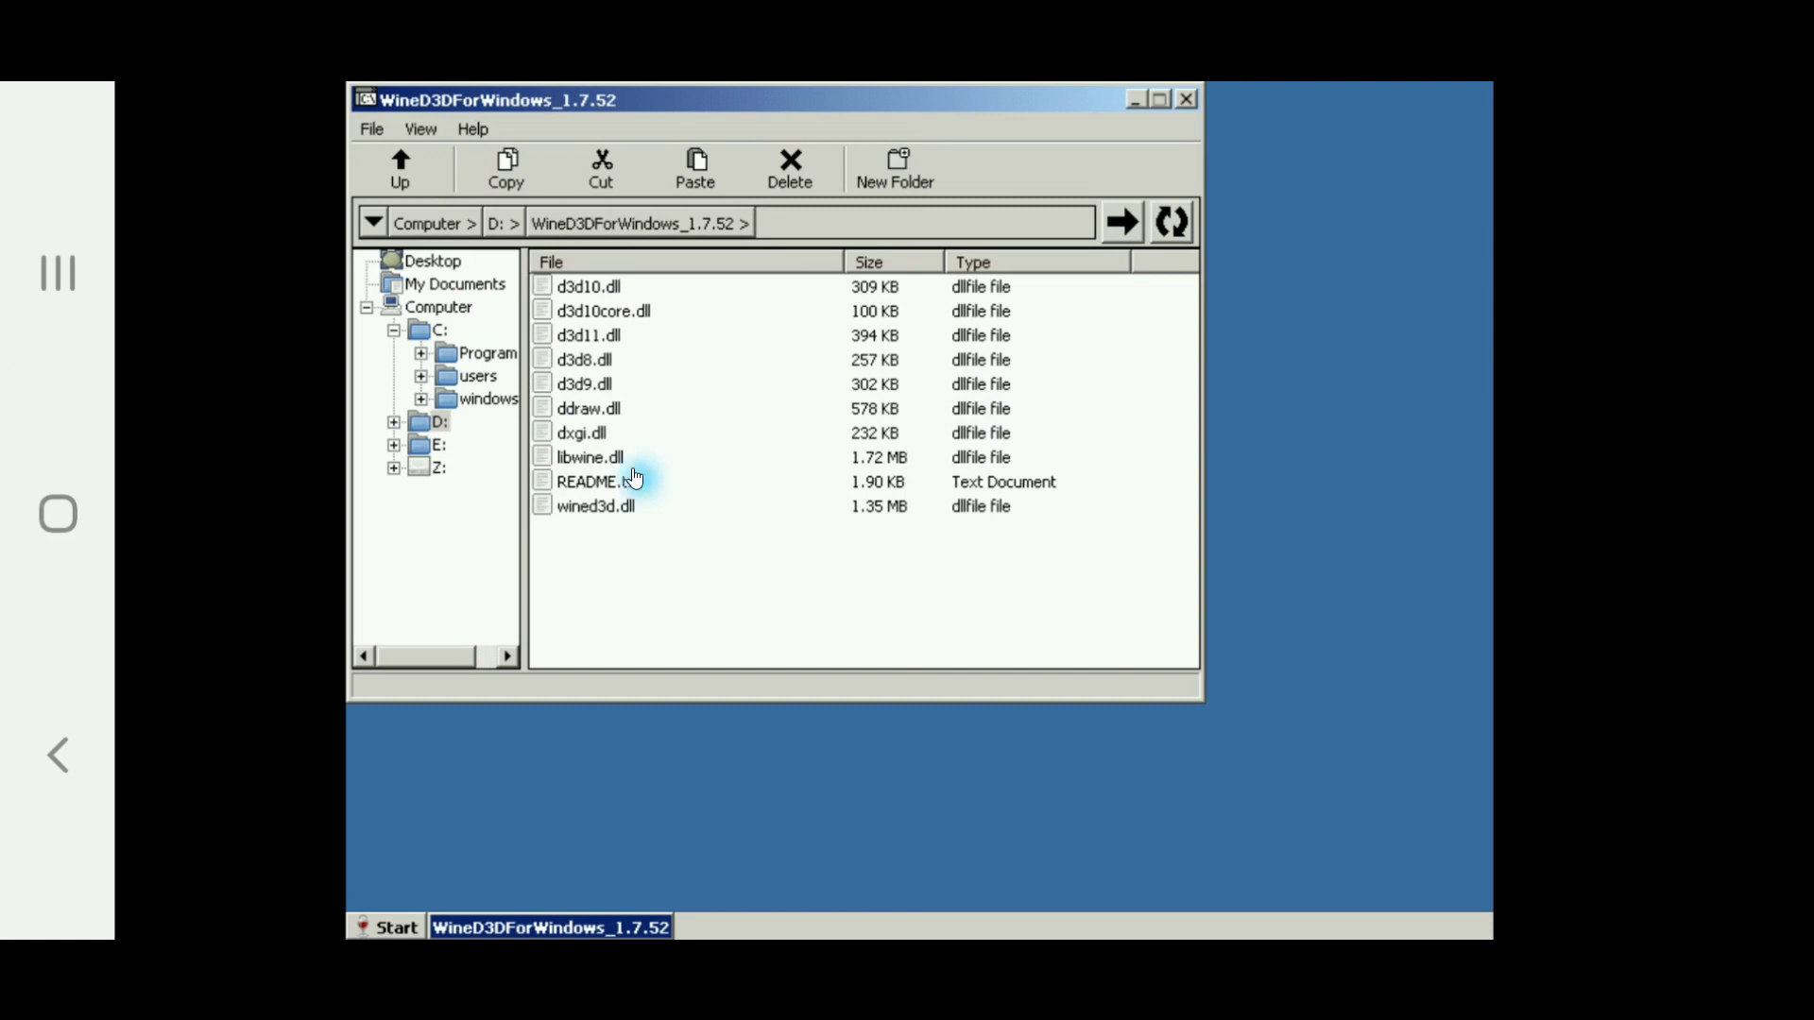
drag(696, 572, 558, 269)
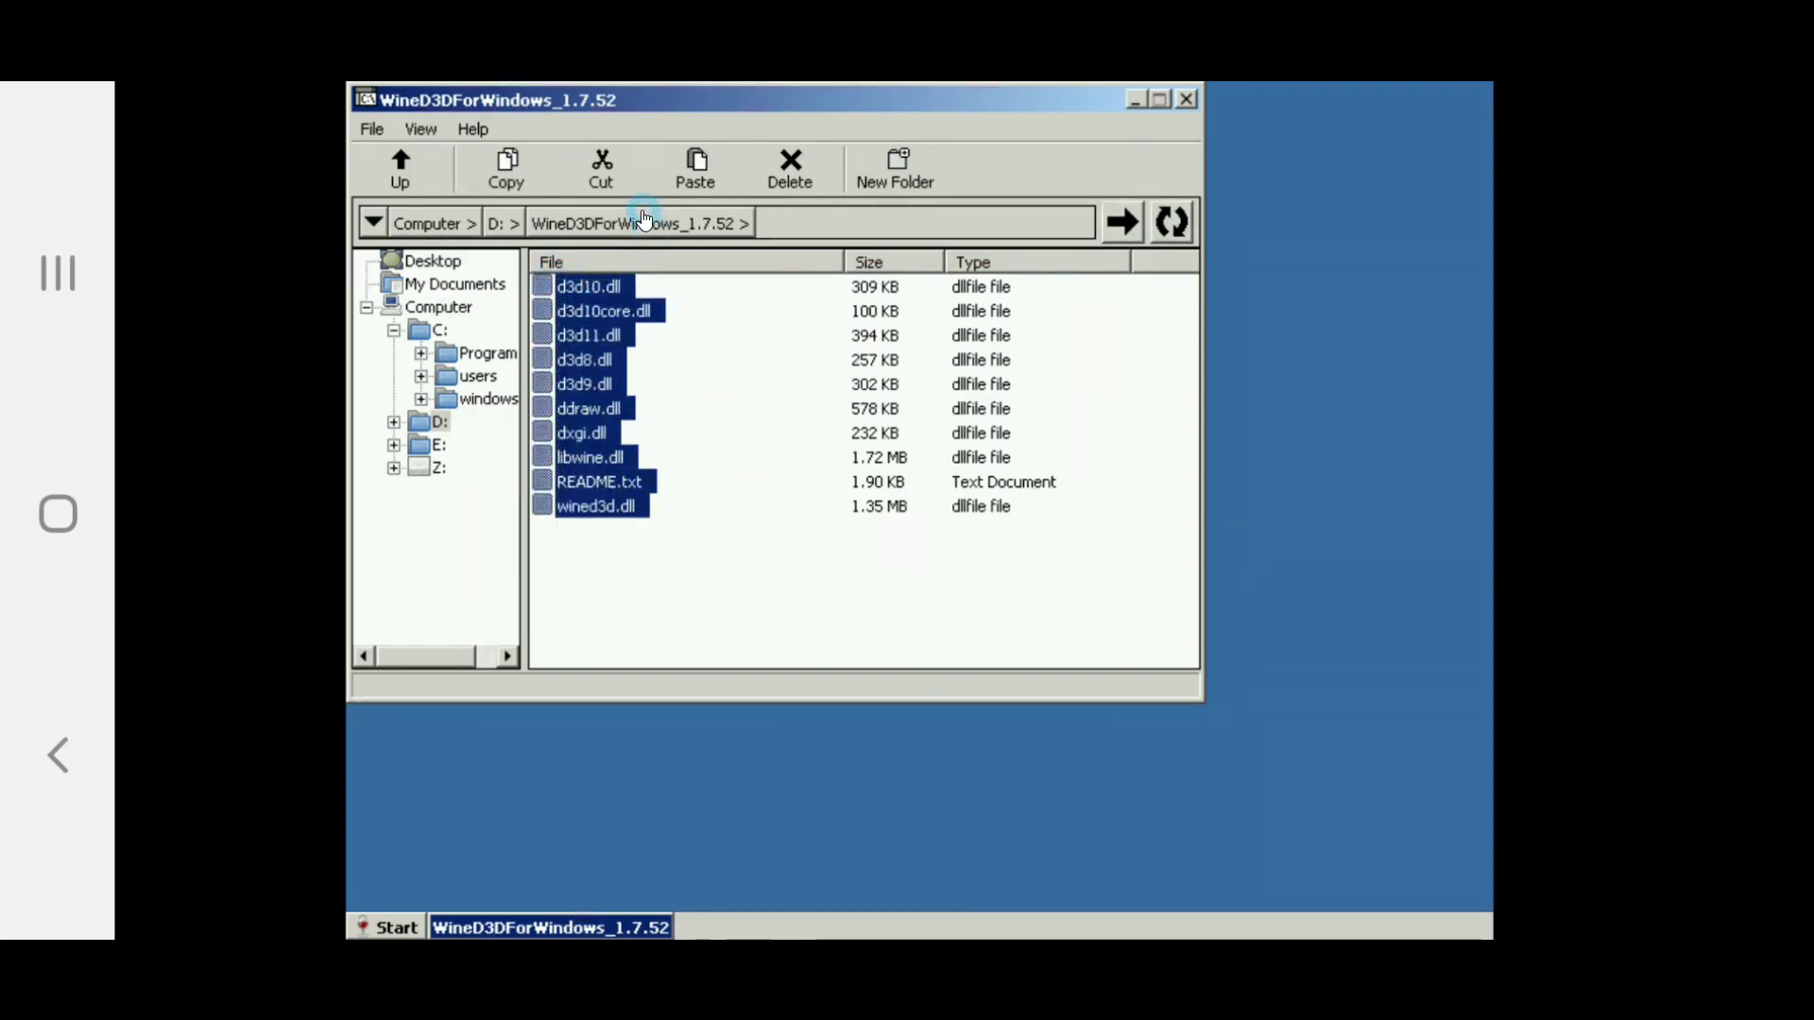
click(507, 175)
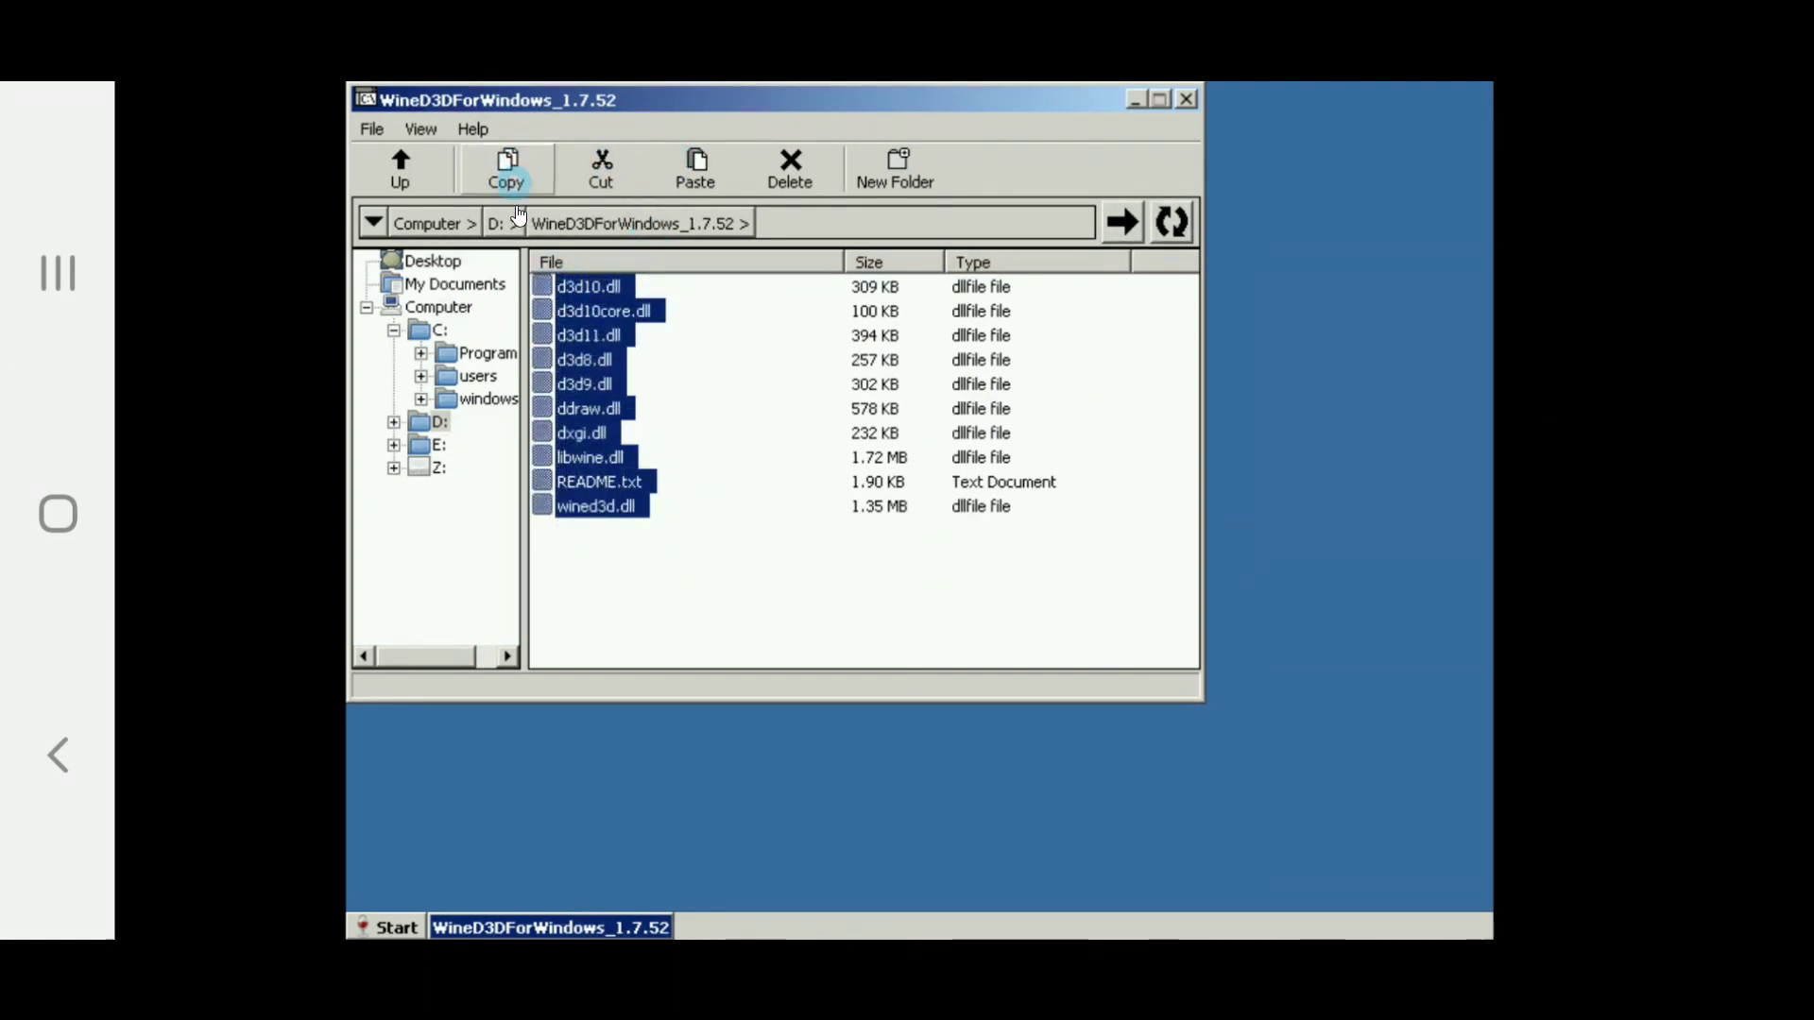
Step: Paste them into C:\windows\system32, overwriting d3d10, d3d10core, d3d11, d3d9 and wined3d
click(487, 399)
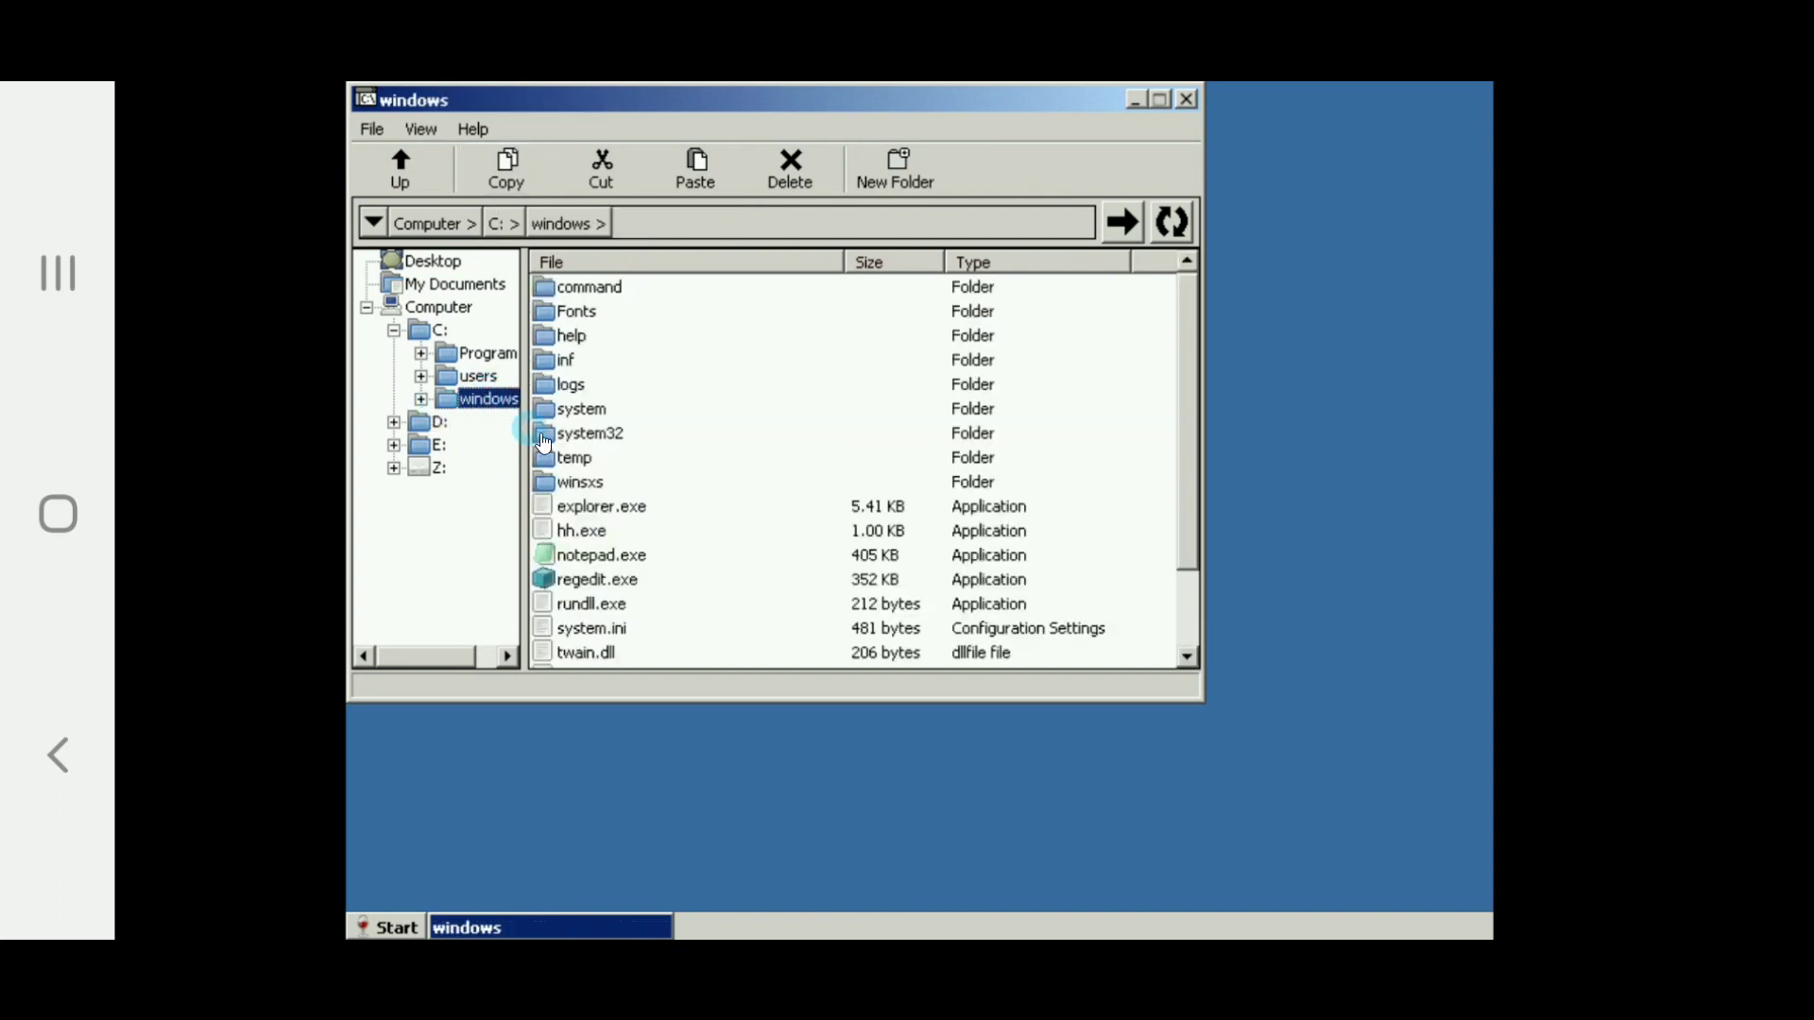
double_click(544, 436)
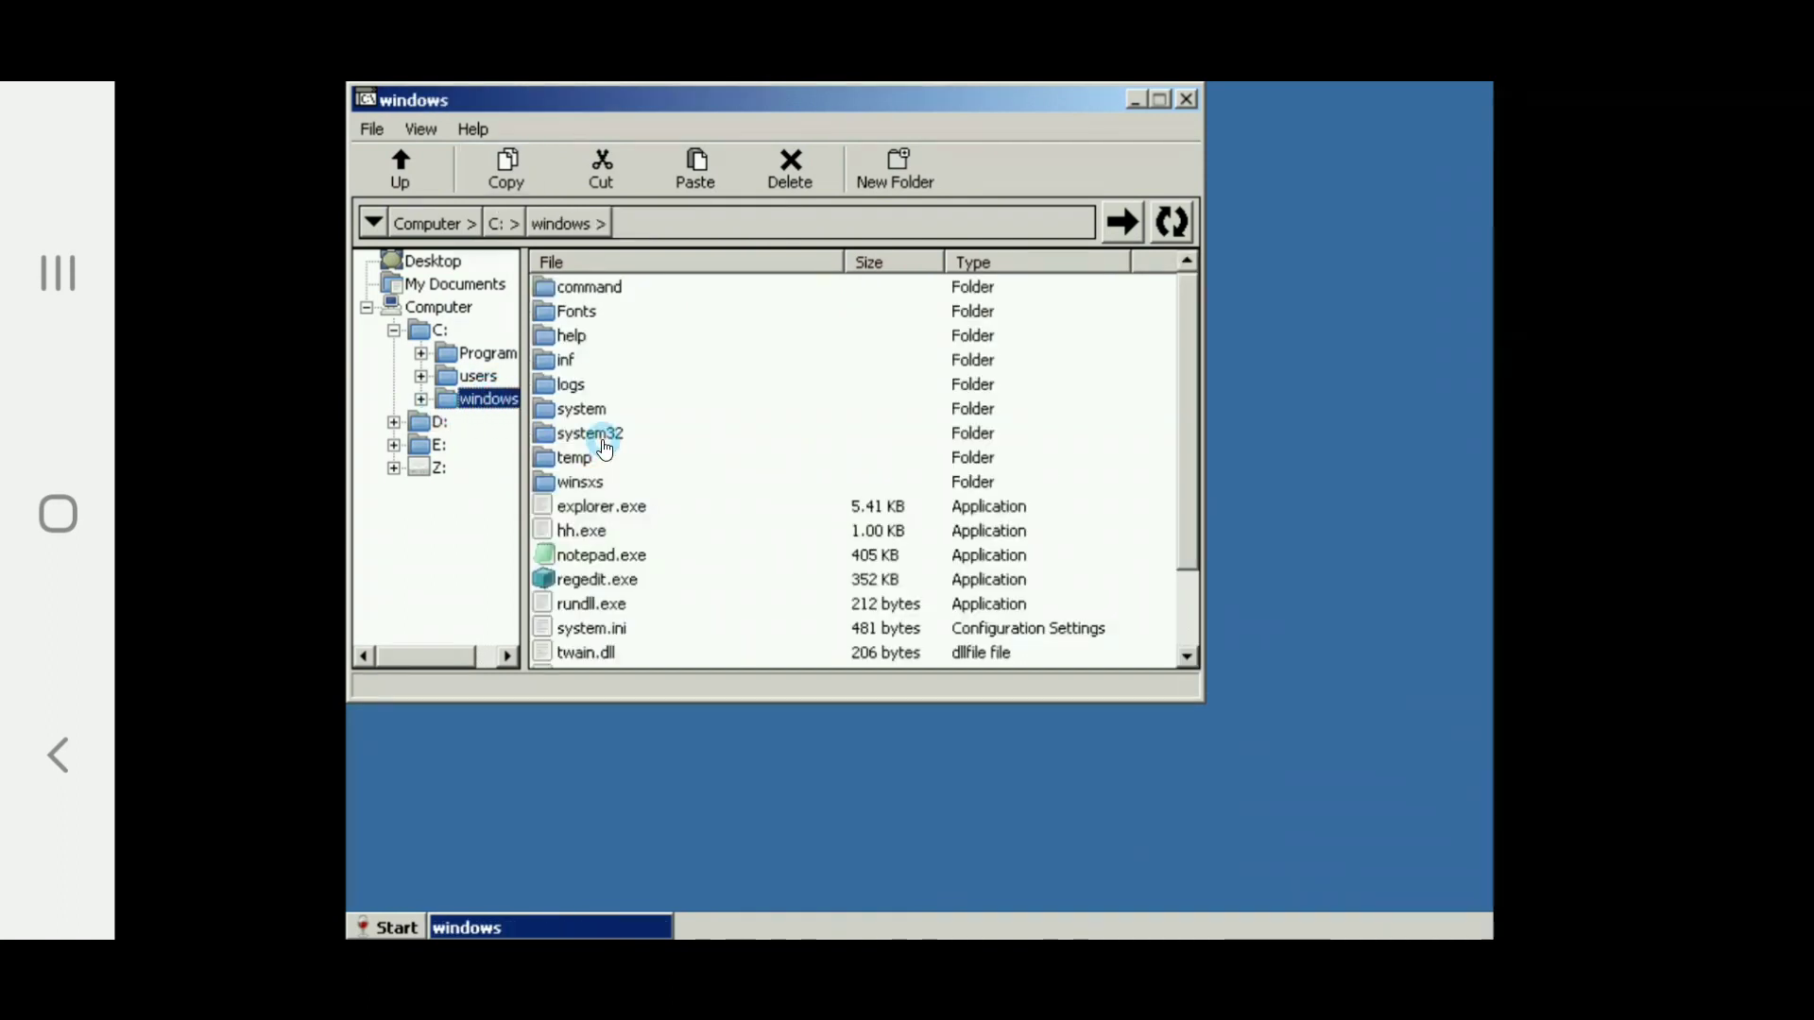
click(721, 185)
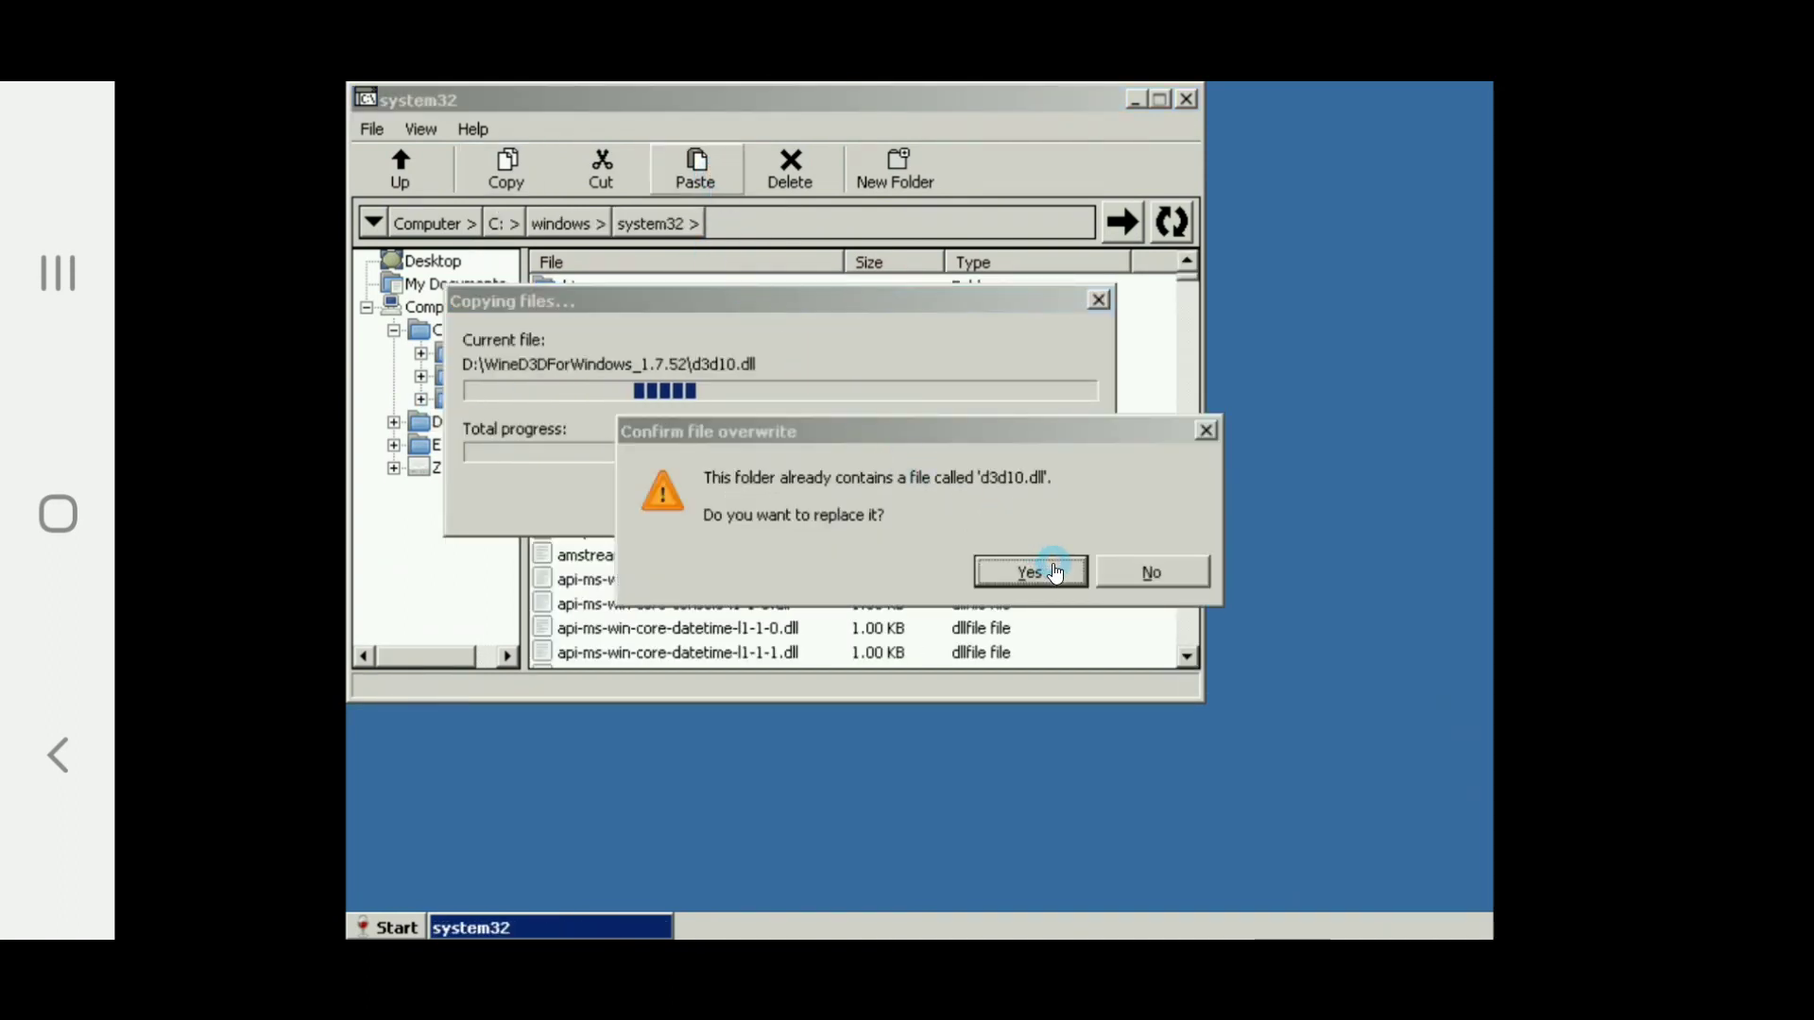
click(1055, 571)
click(1040, 581)
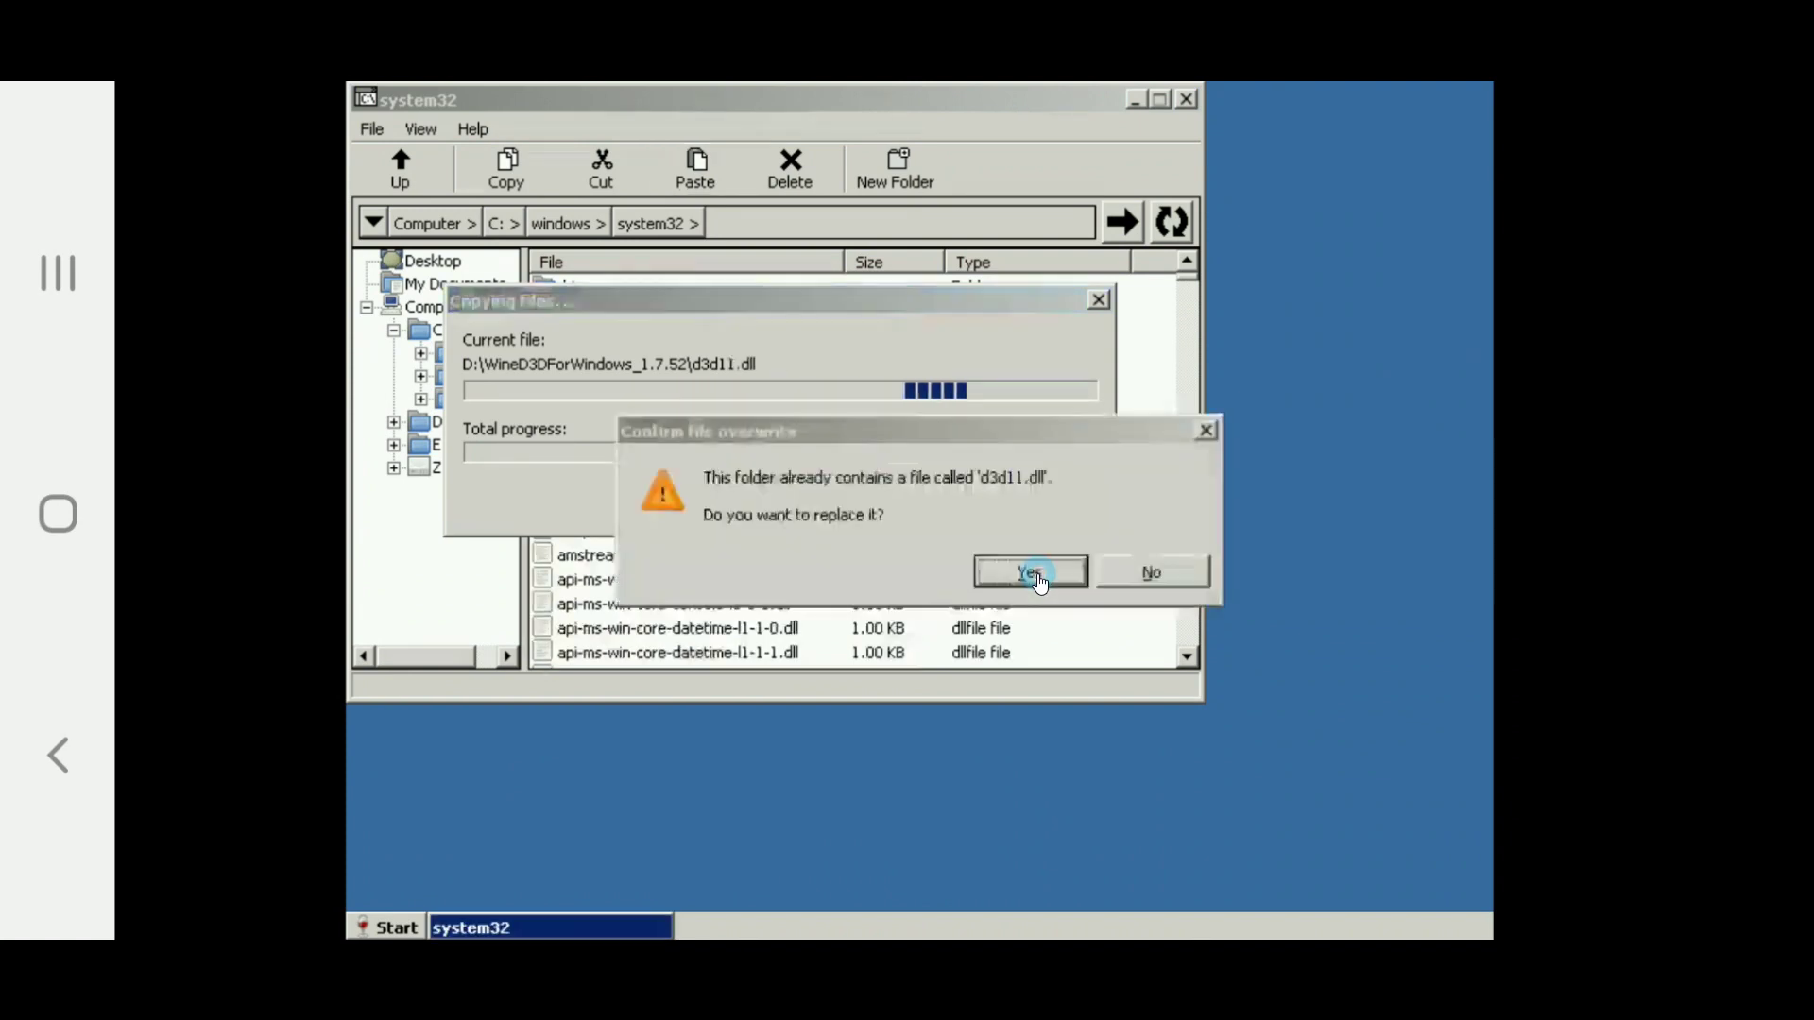
click(1035, 575)
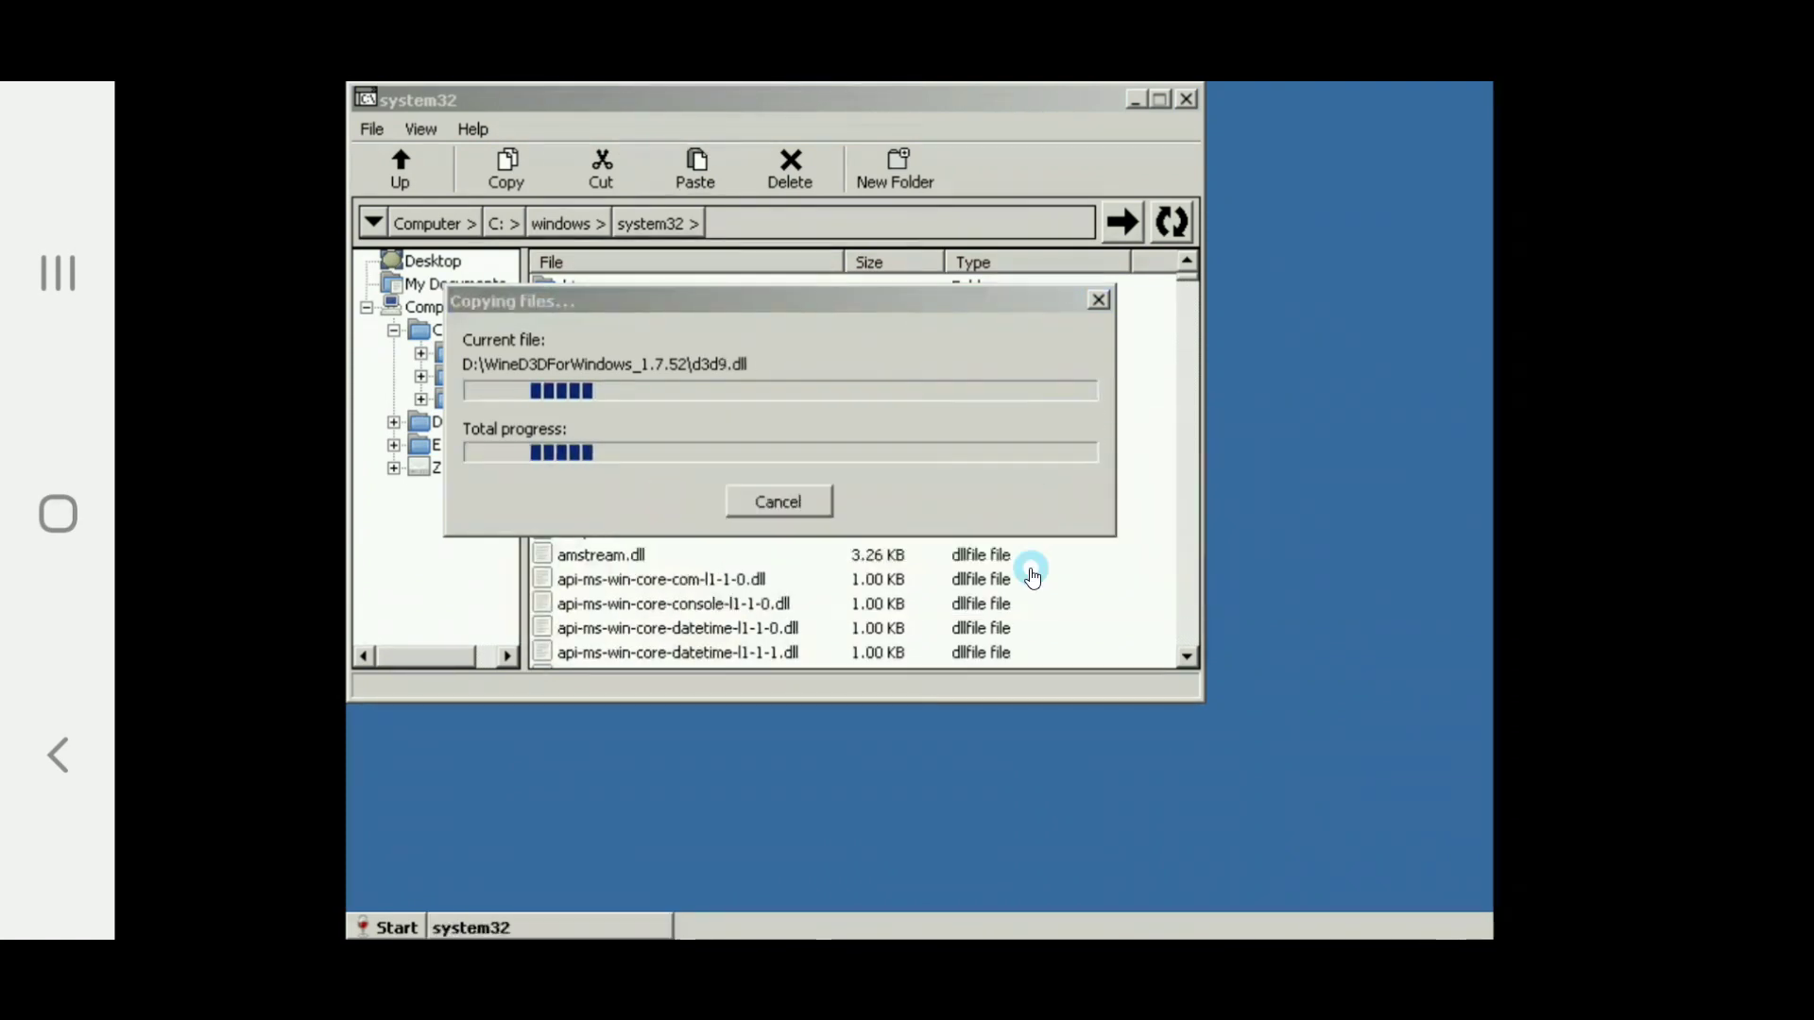
click(1032, 572)
click(1027, 572)
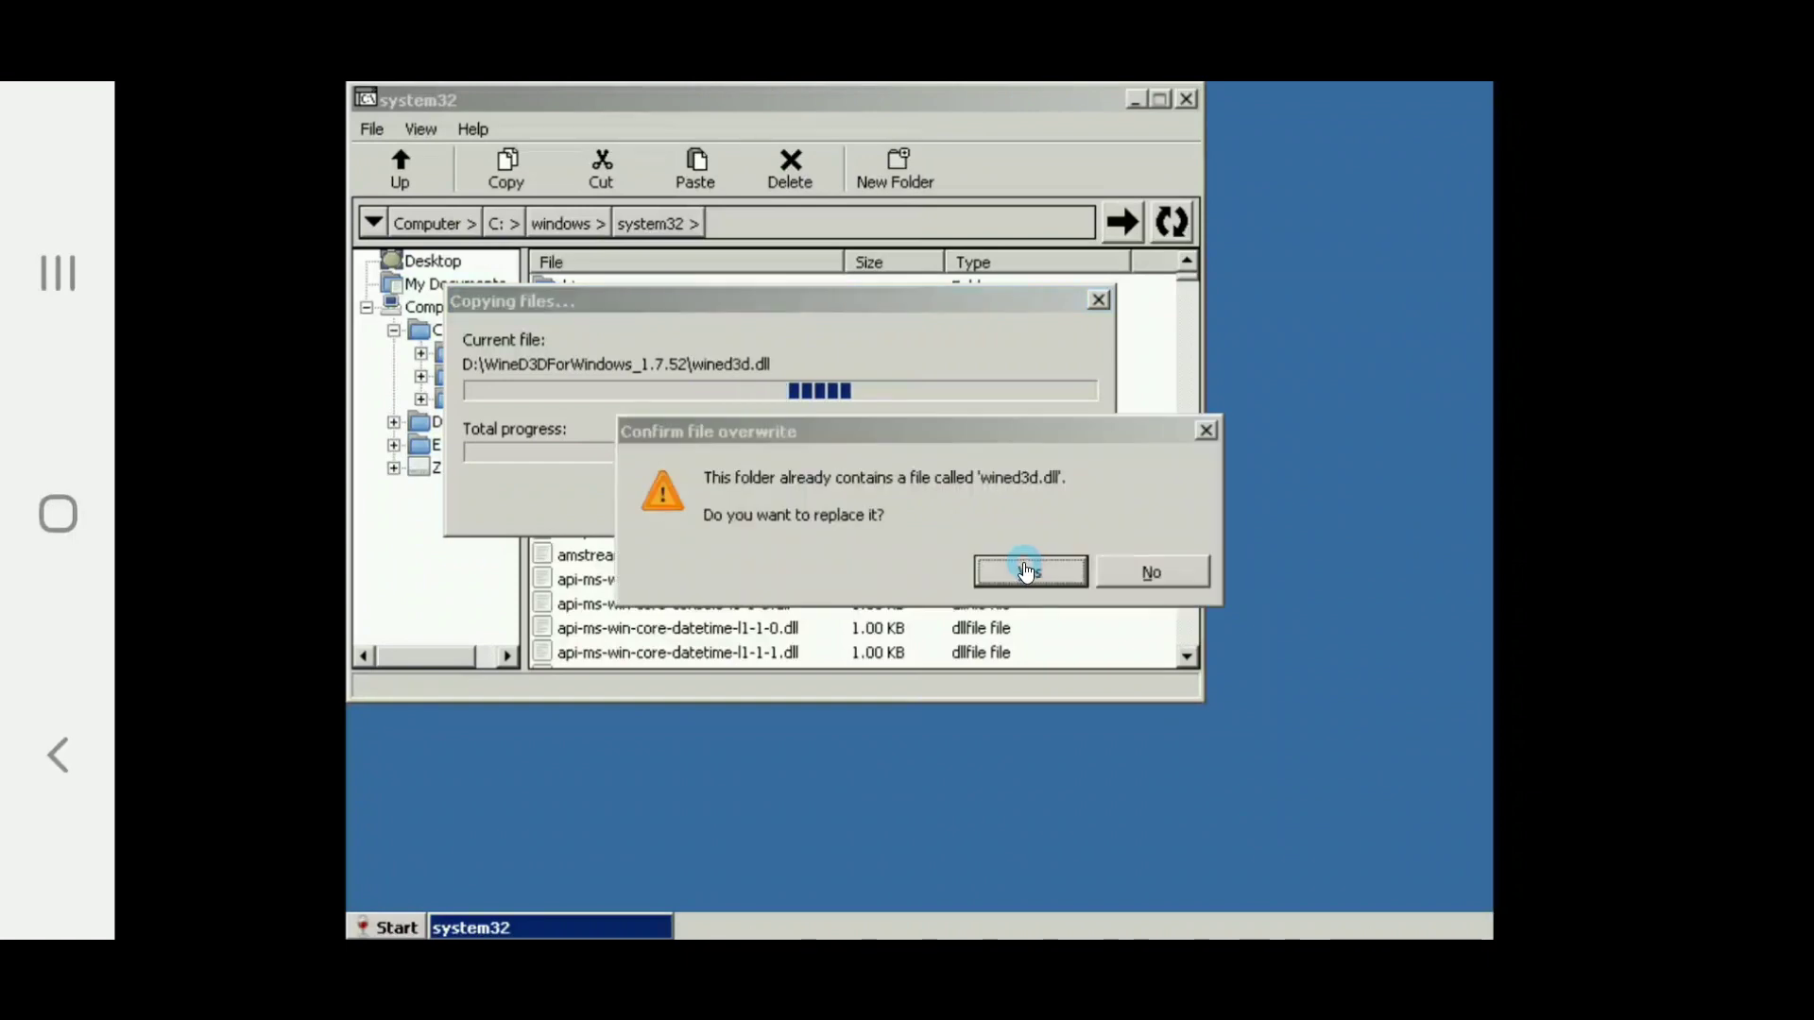
click(1028, 570)
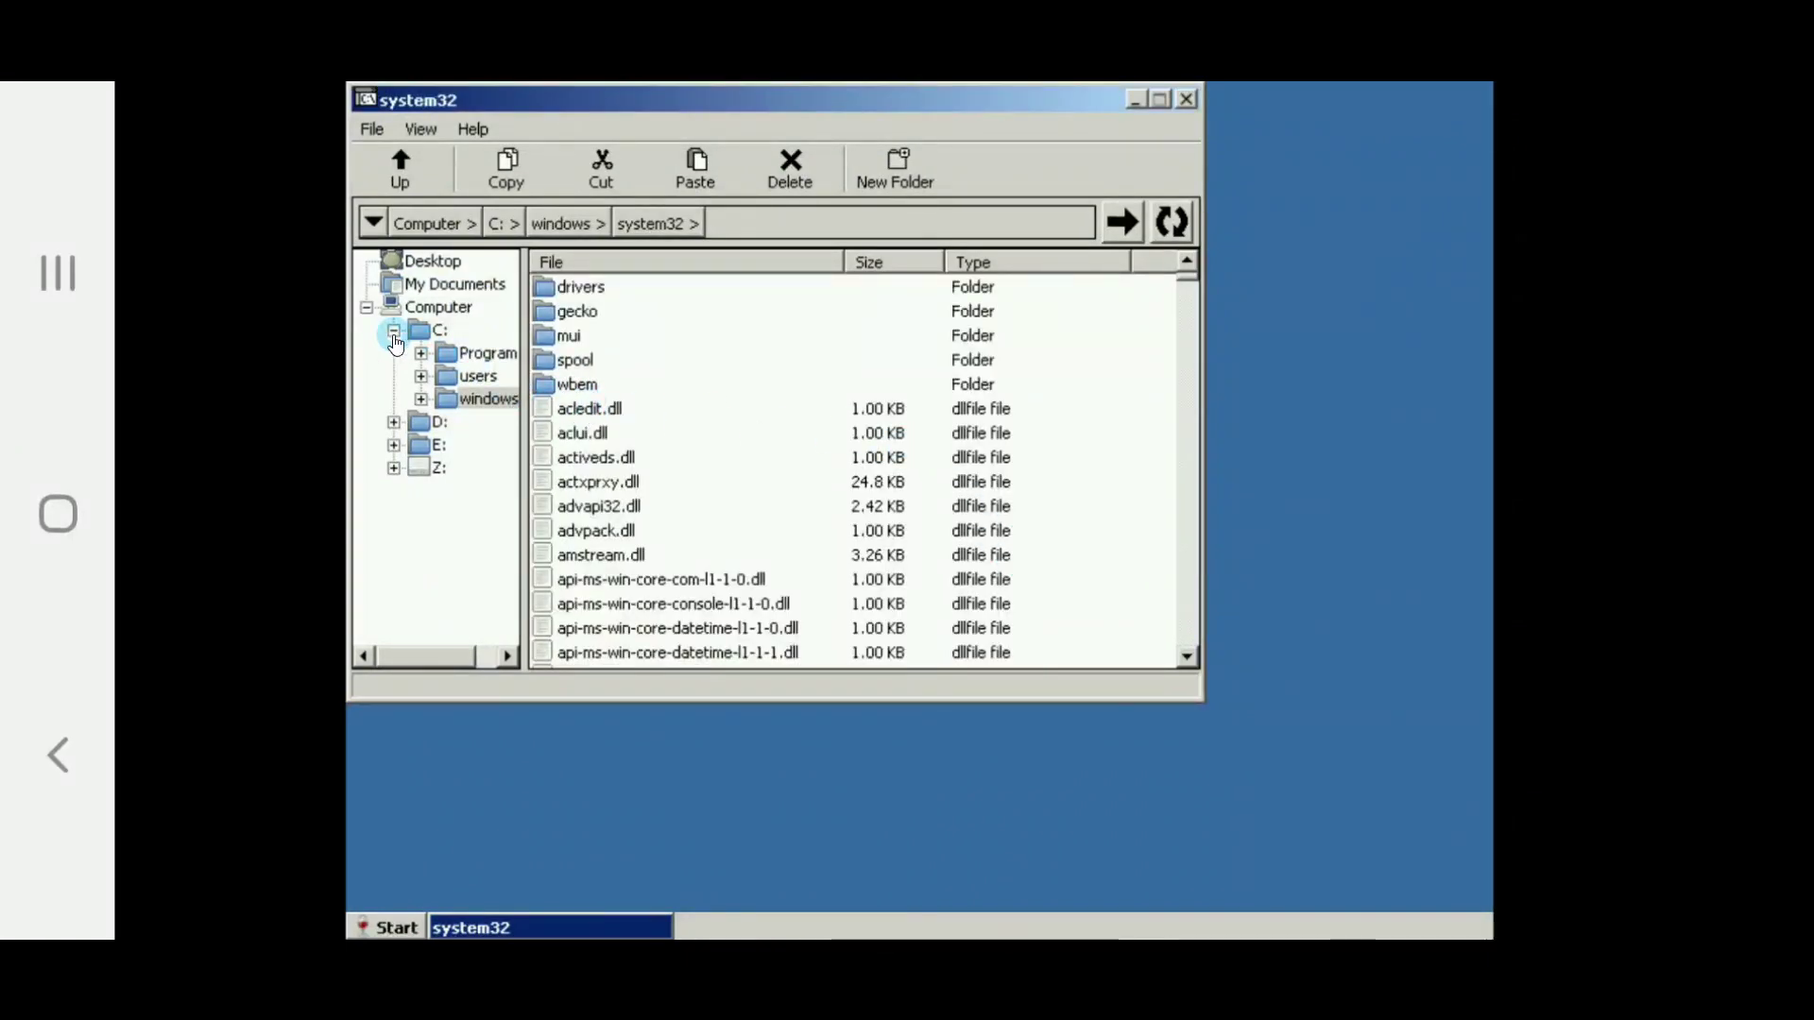
click(394, 333)
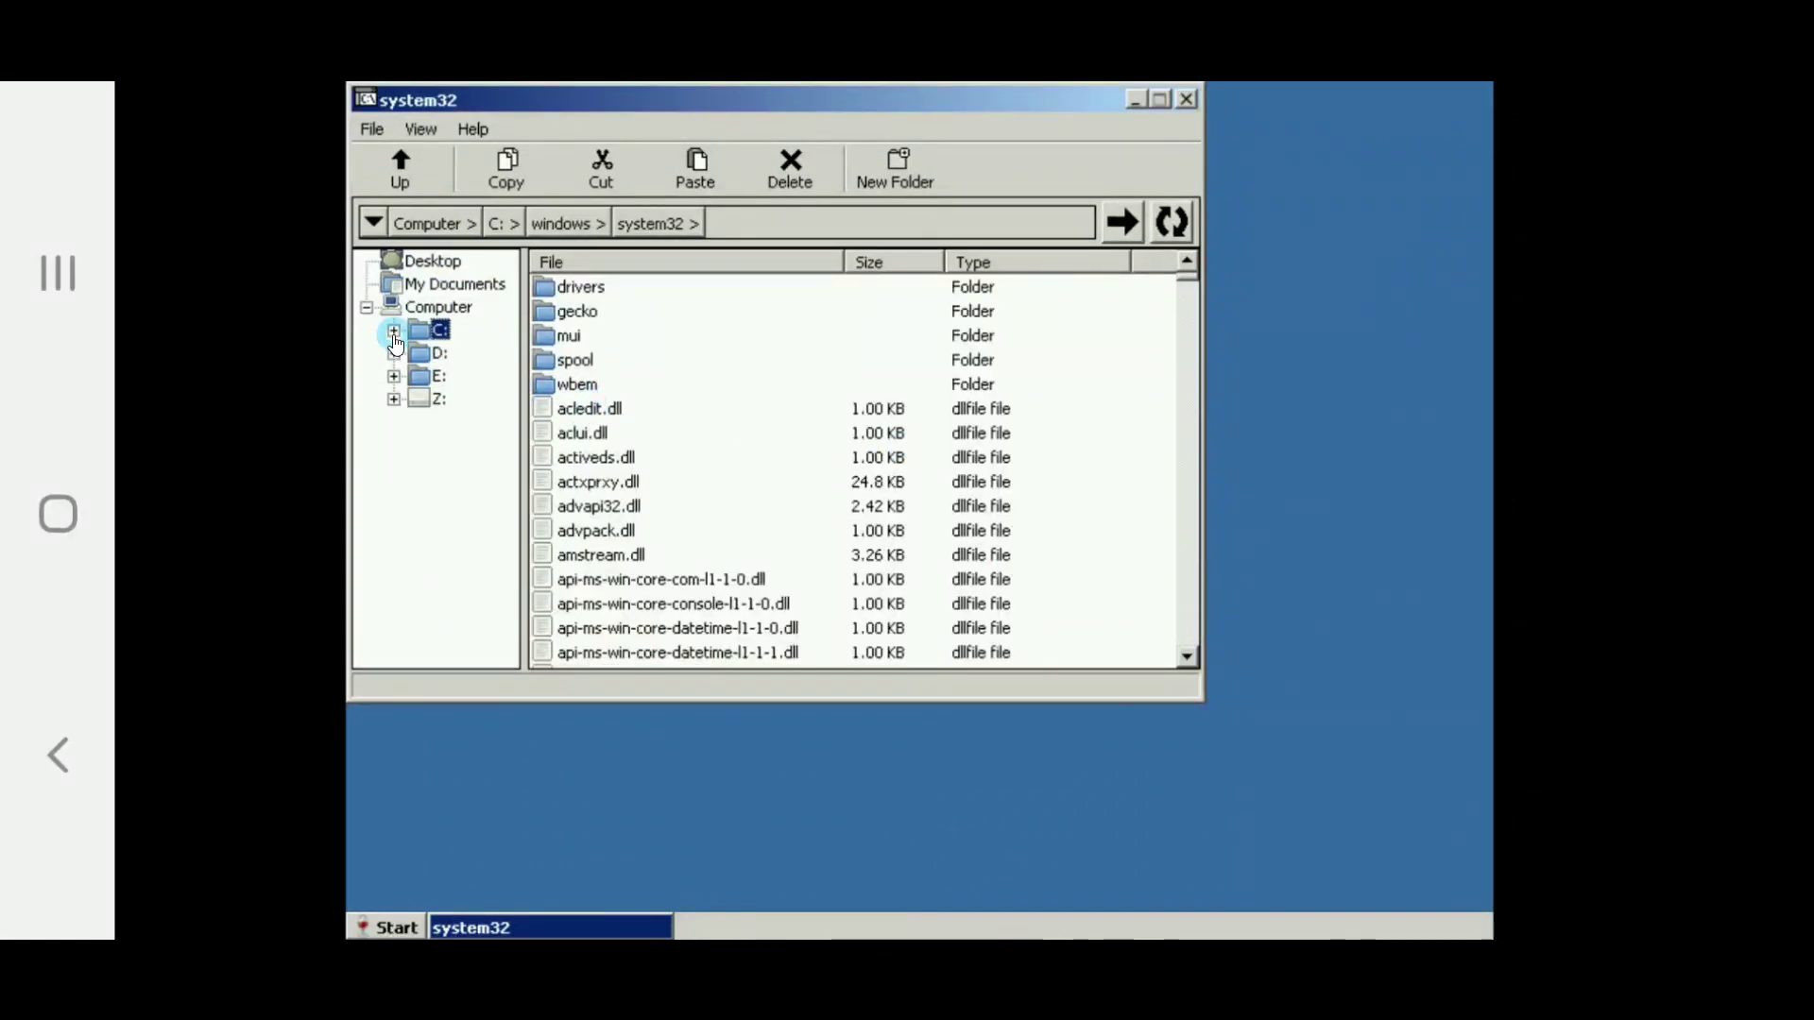
Step: Launch winecfg from the Start menu's Run prompt
click(384, 930)
click(388, 898)
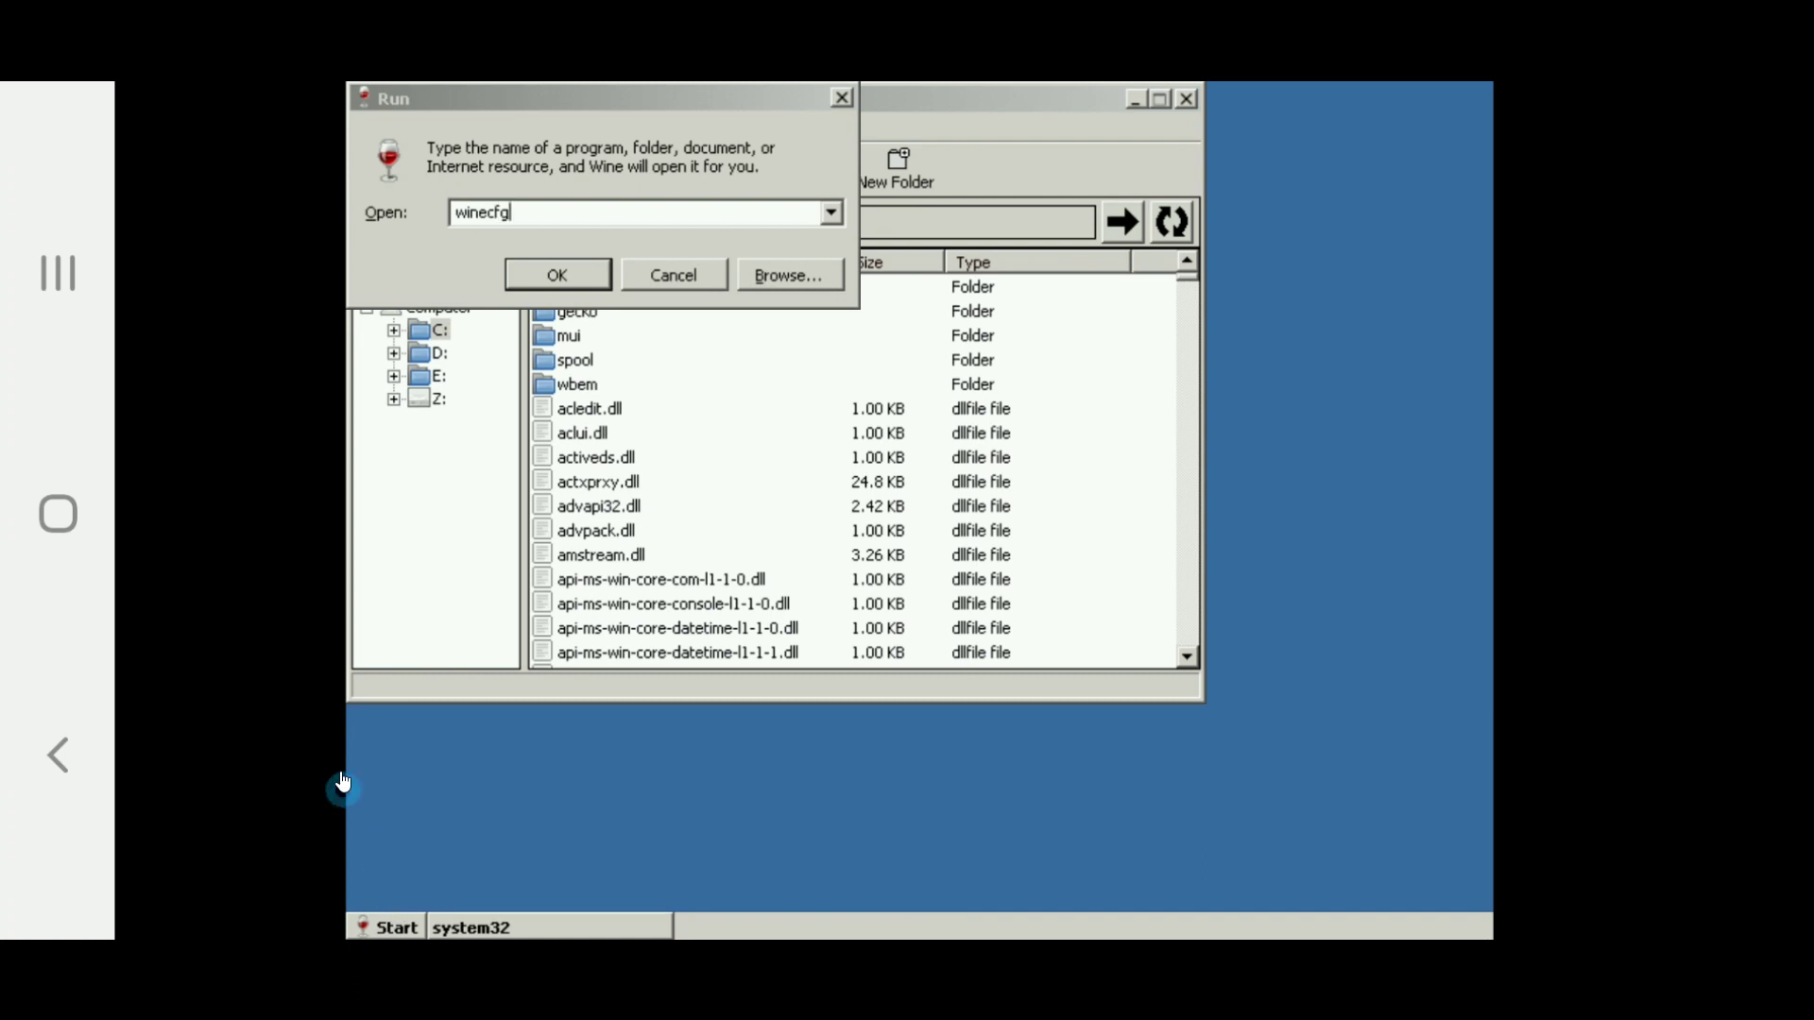
click(540, 278)
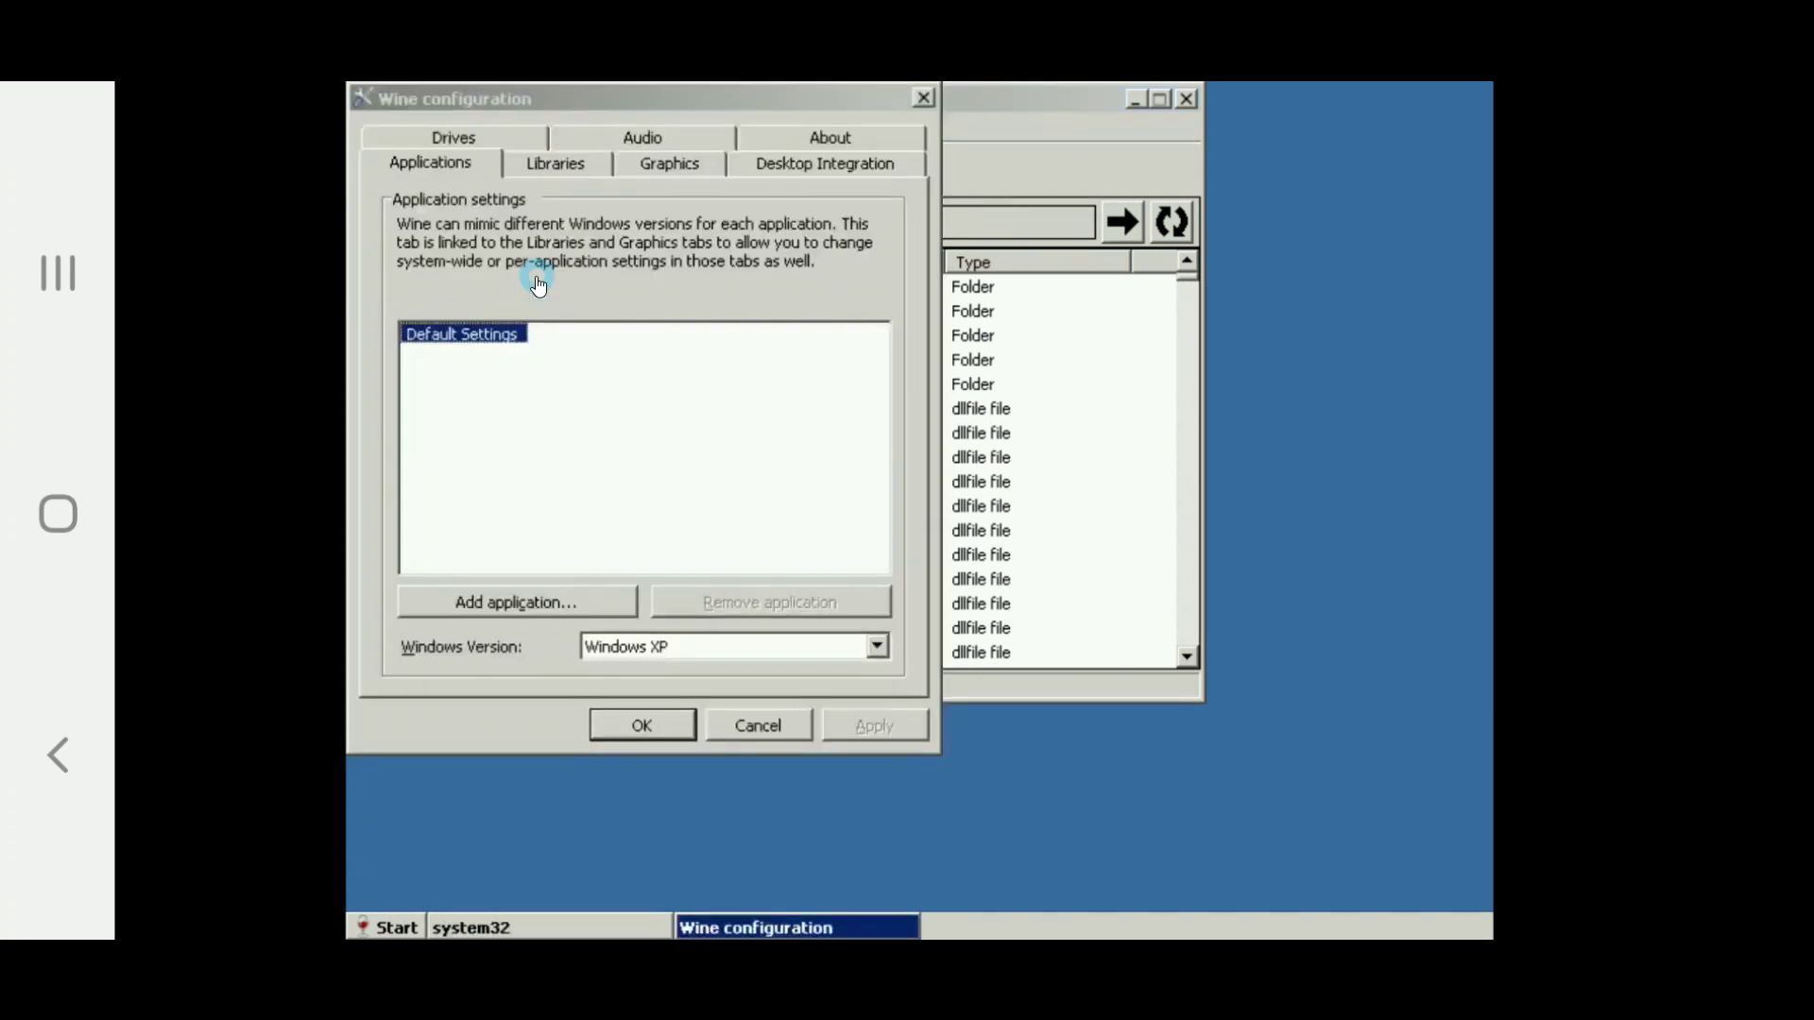
Step: Switch winecfg to the Libraries tab and move the system32 file window aside
click(543, 166)
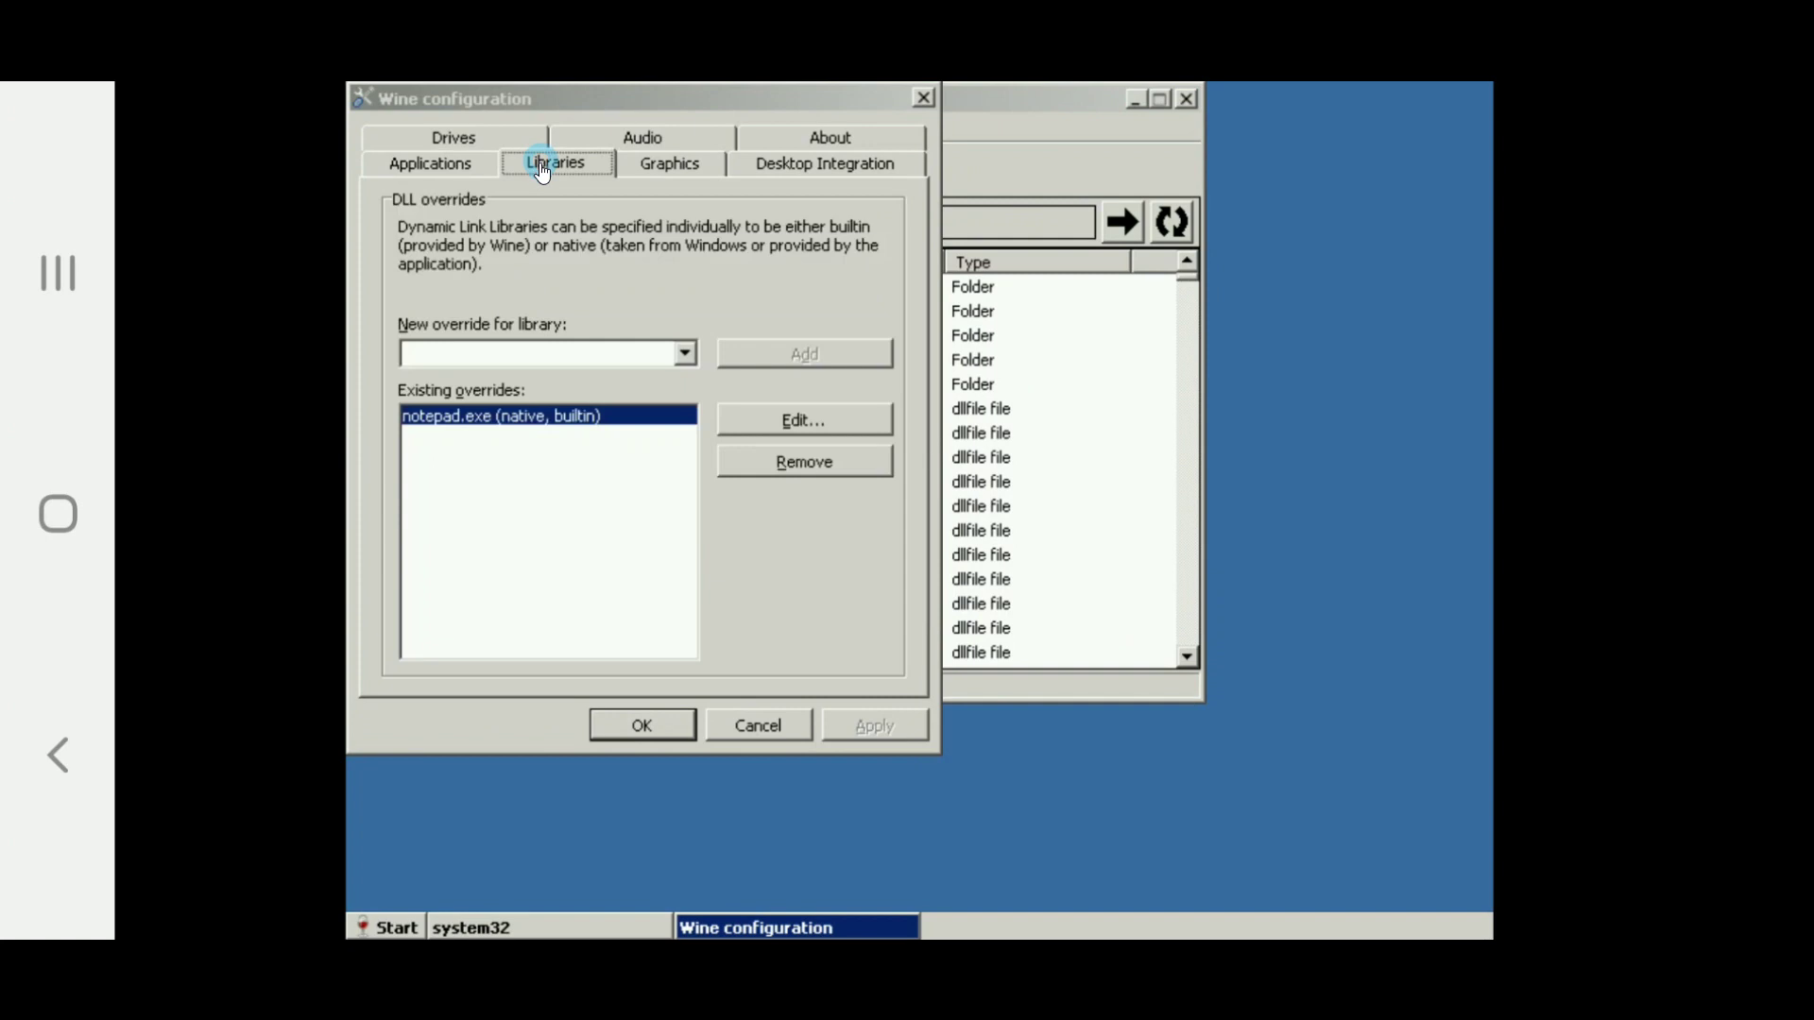
click(593, 357)
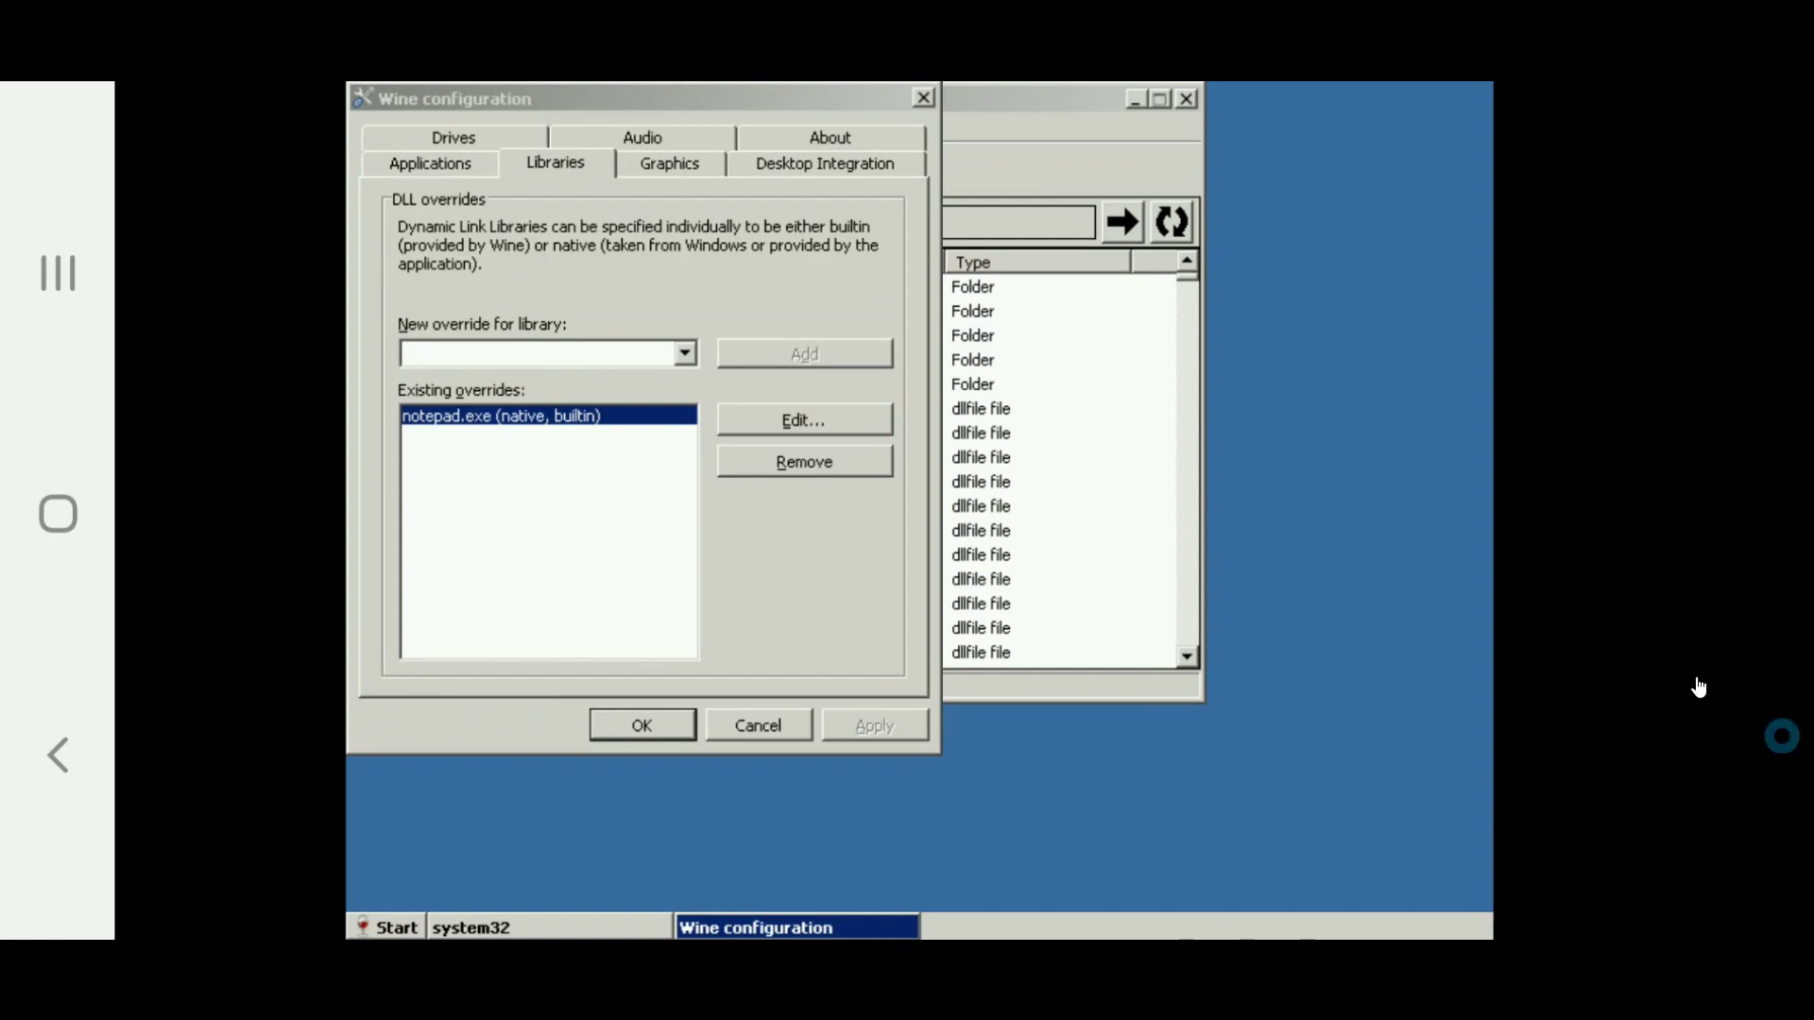
click(1006, 112)
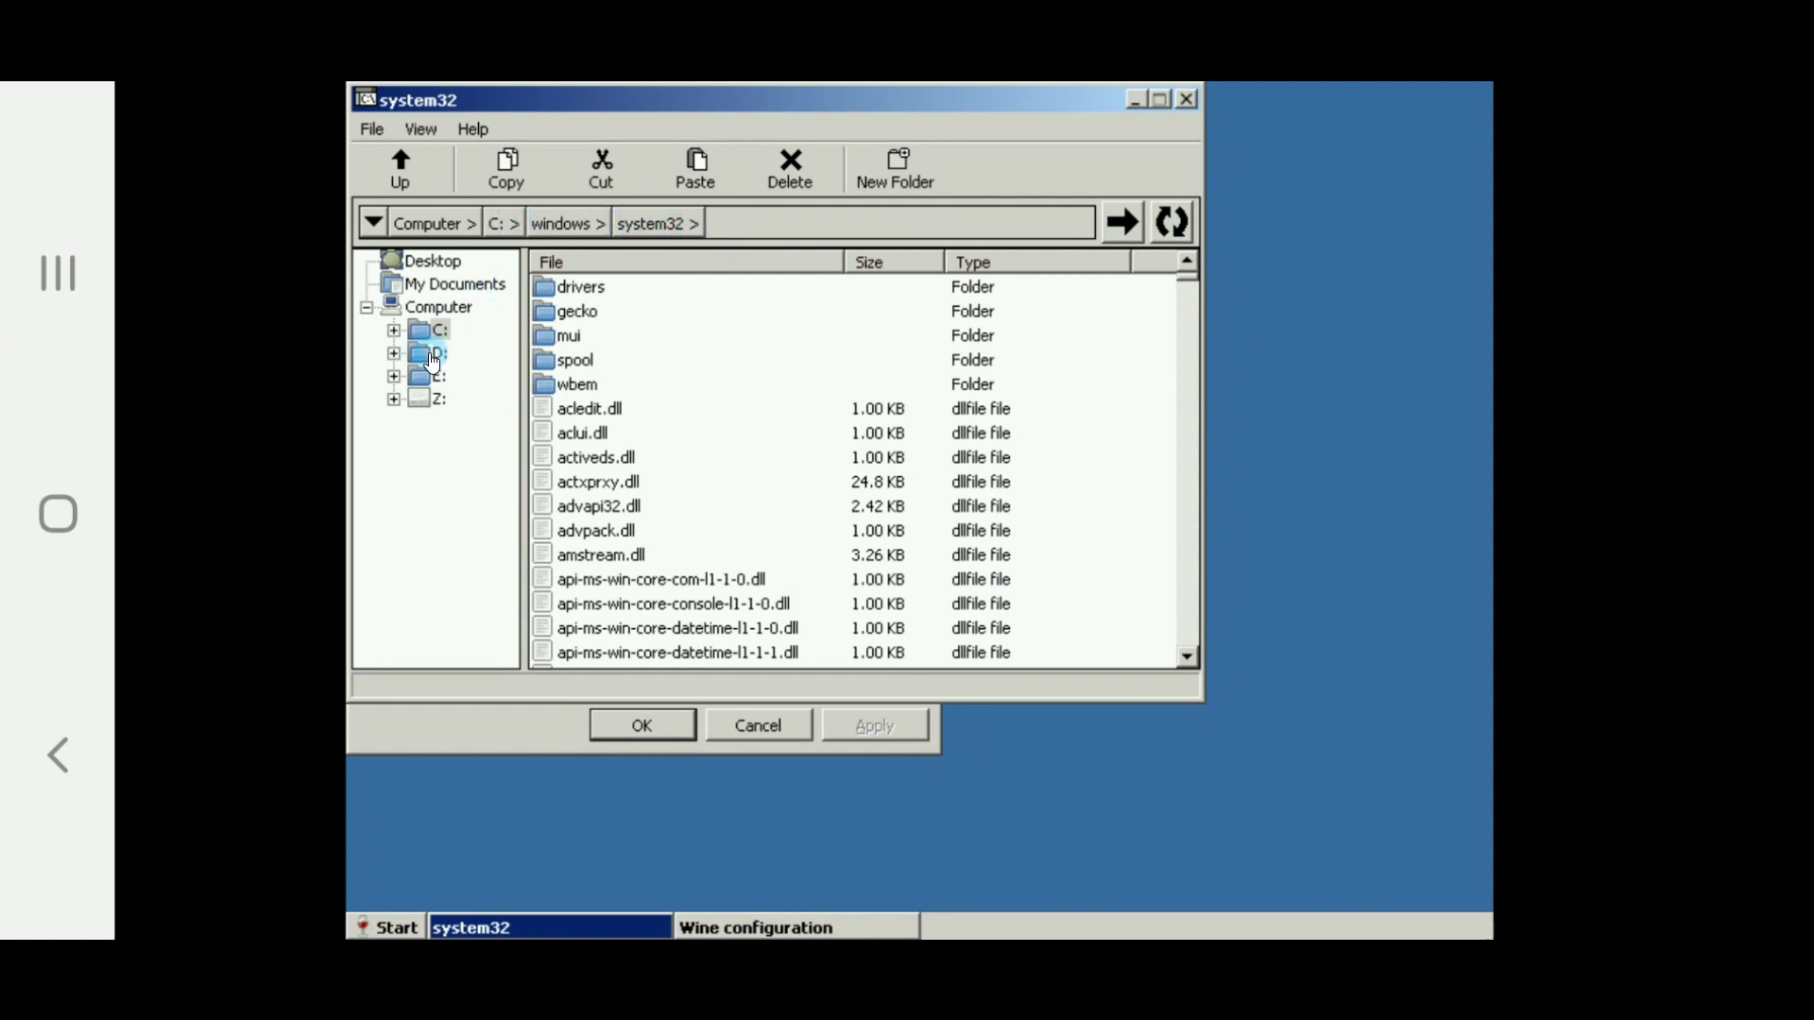
drag(685, 112, 1127, 228)
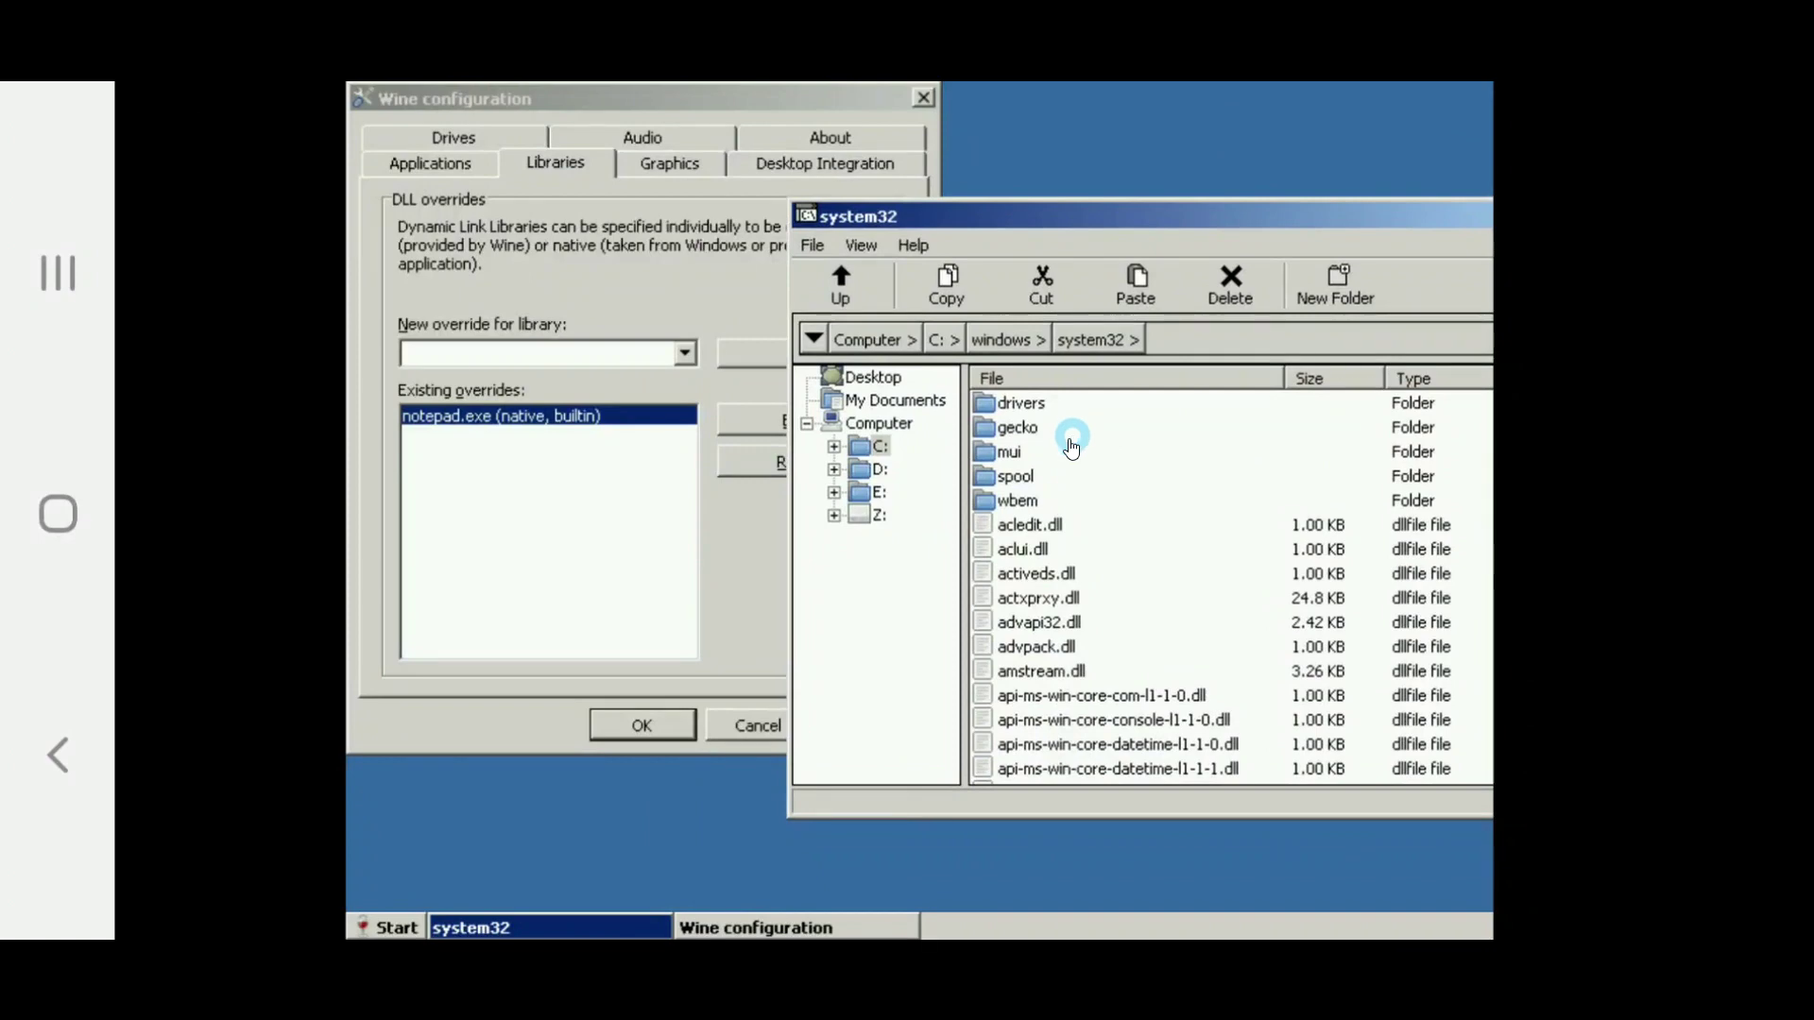
Step: Open D:\WineD3DForWindows_1.7.52 to list its DLLs, then return to Wine configuration
click(878, 469)
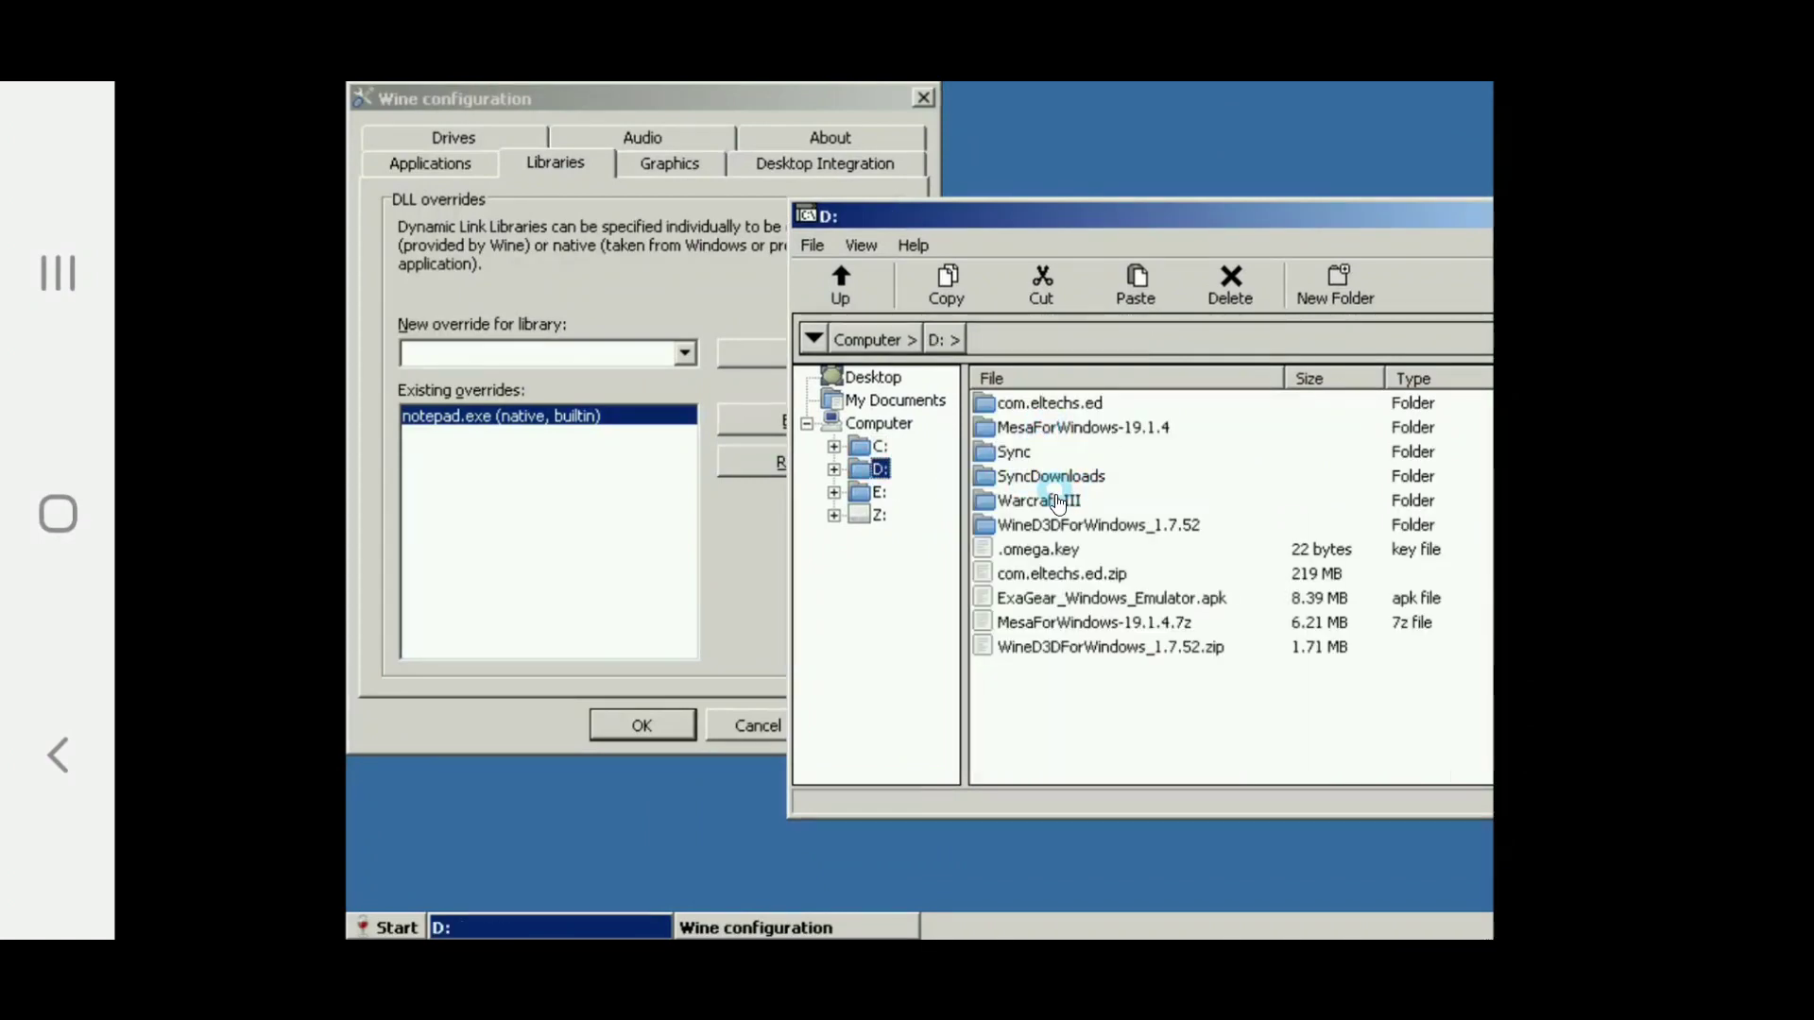
double_click(1071, 526)
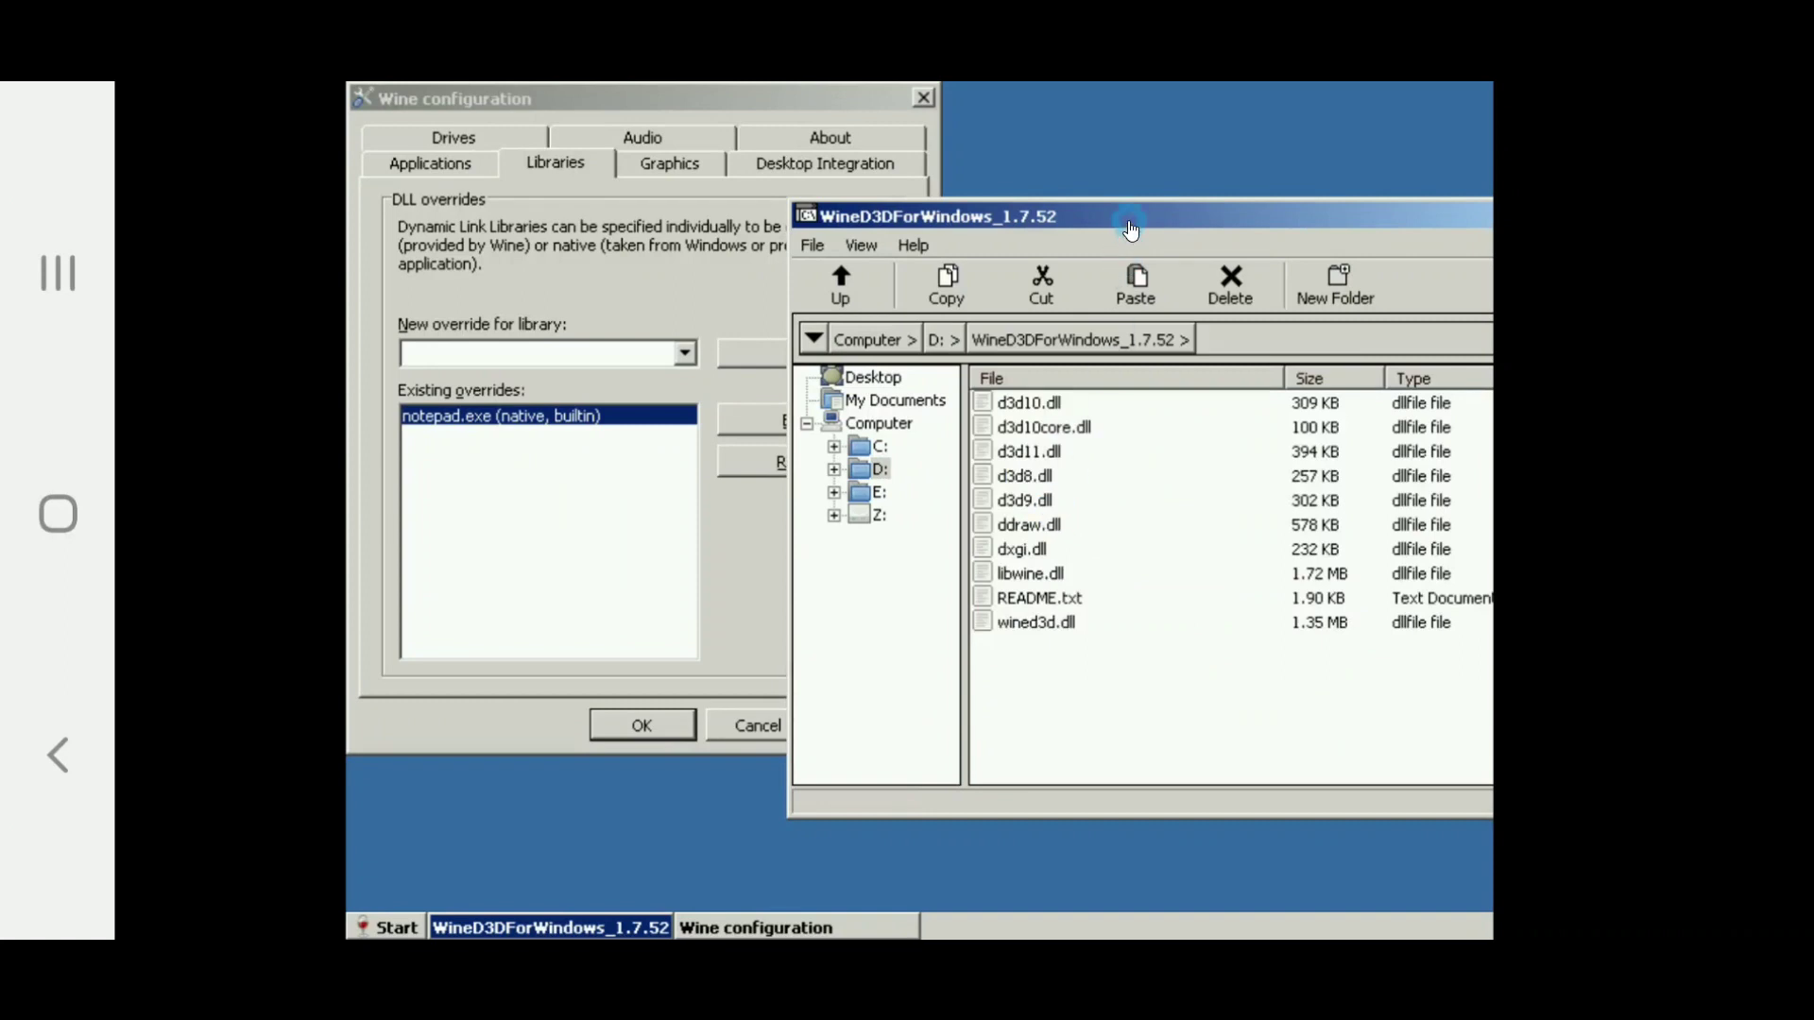
right_click(1133, 220)
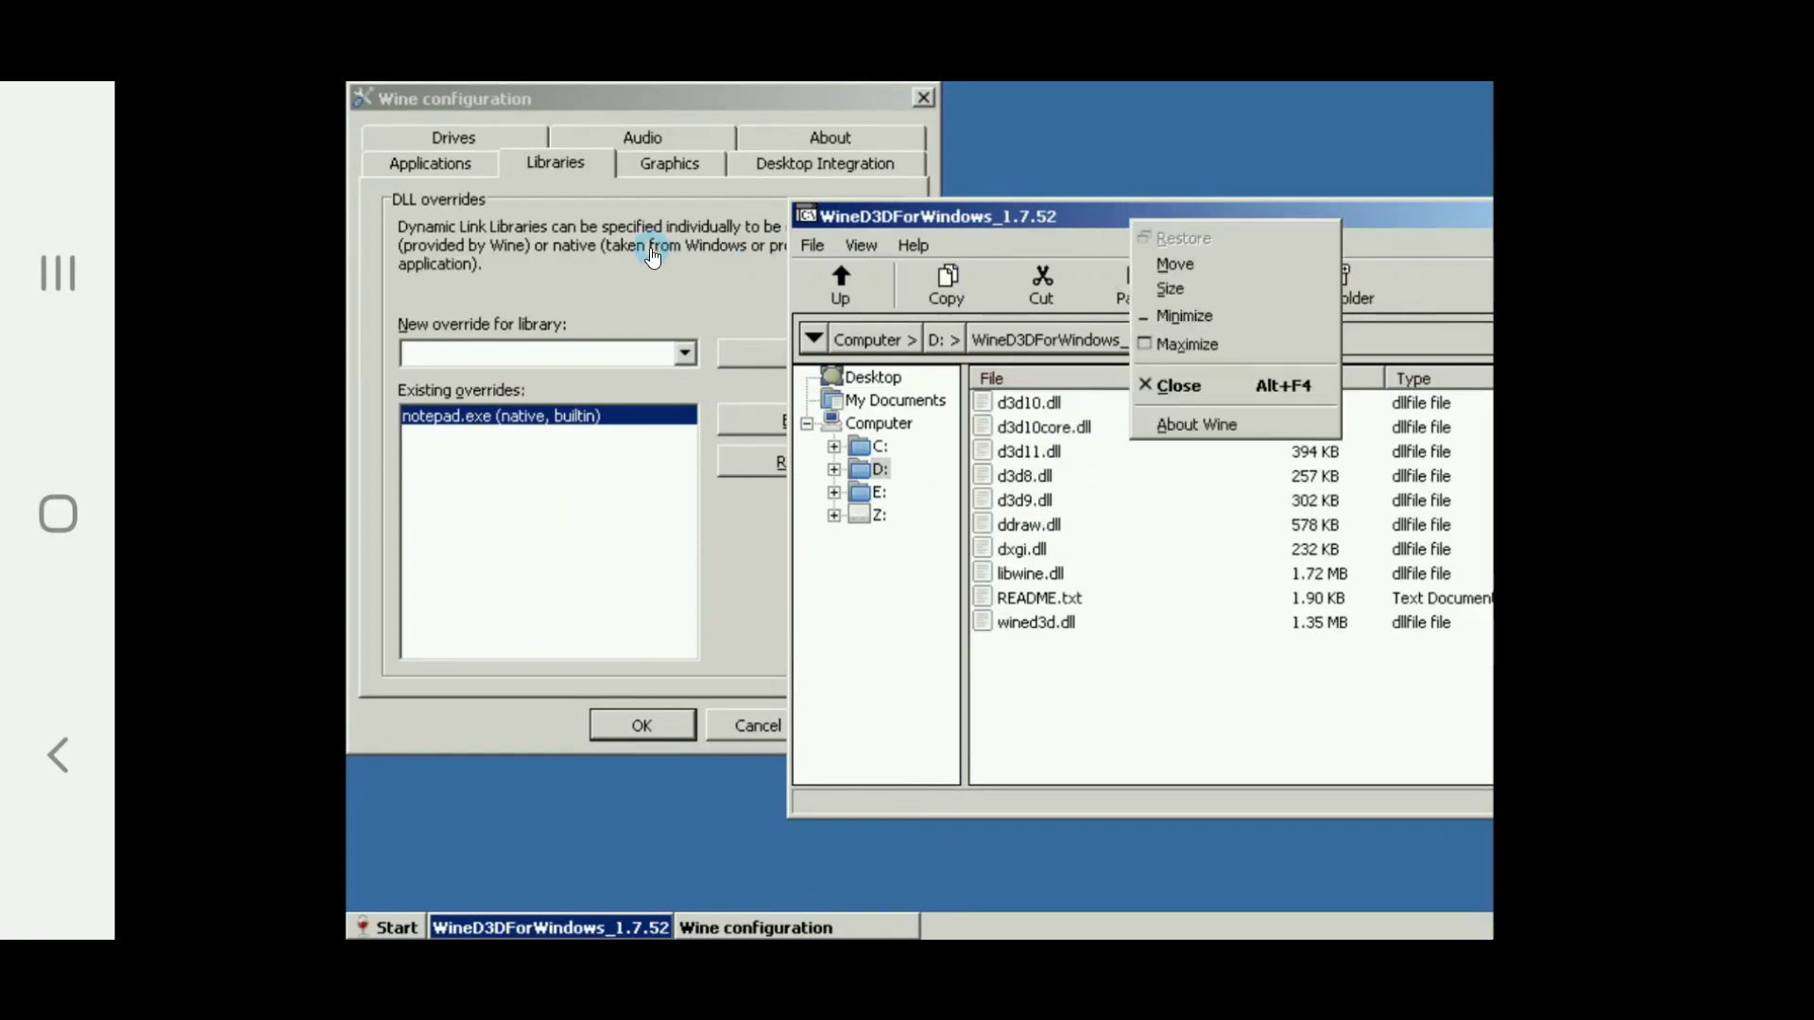
click(655, 286)
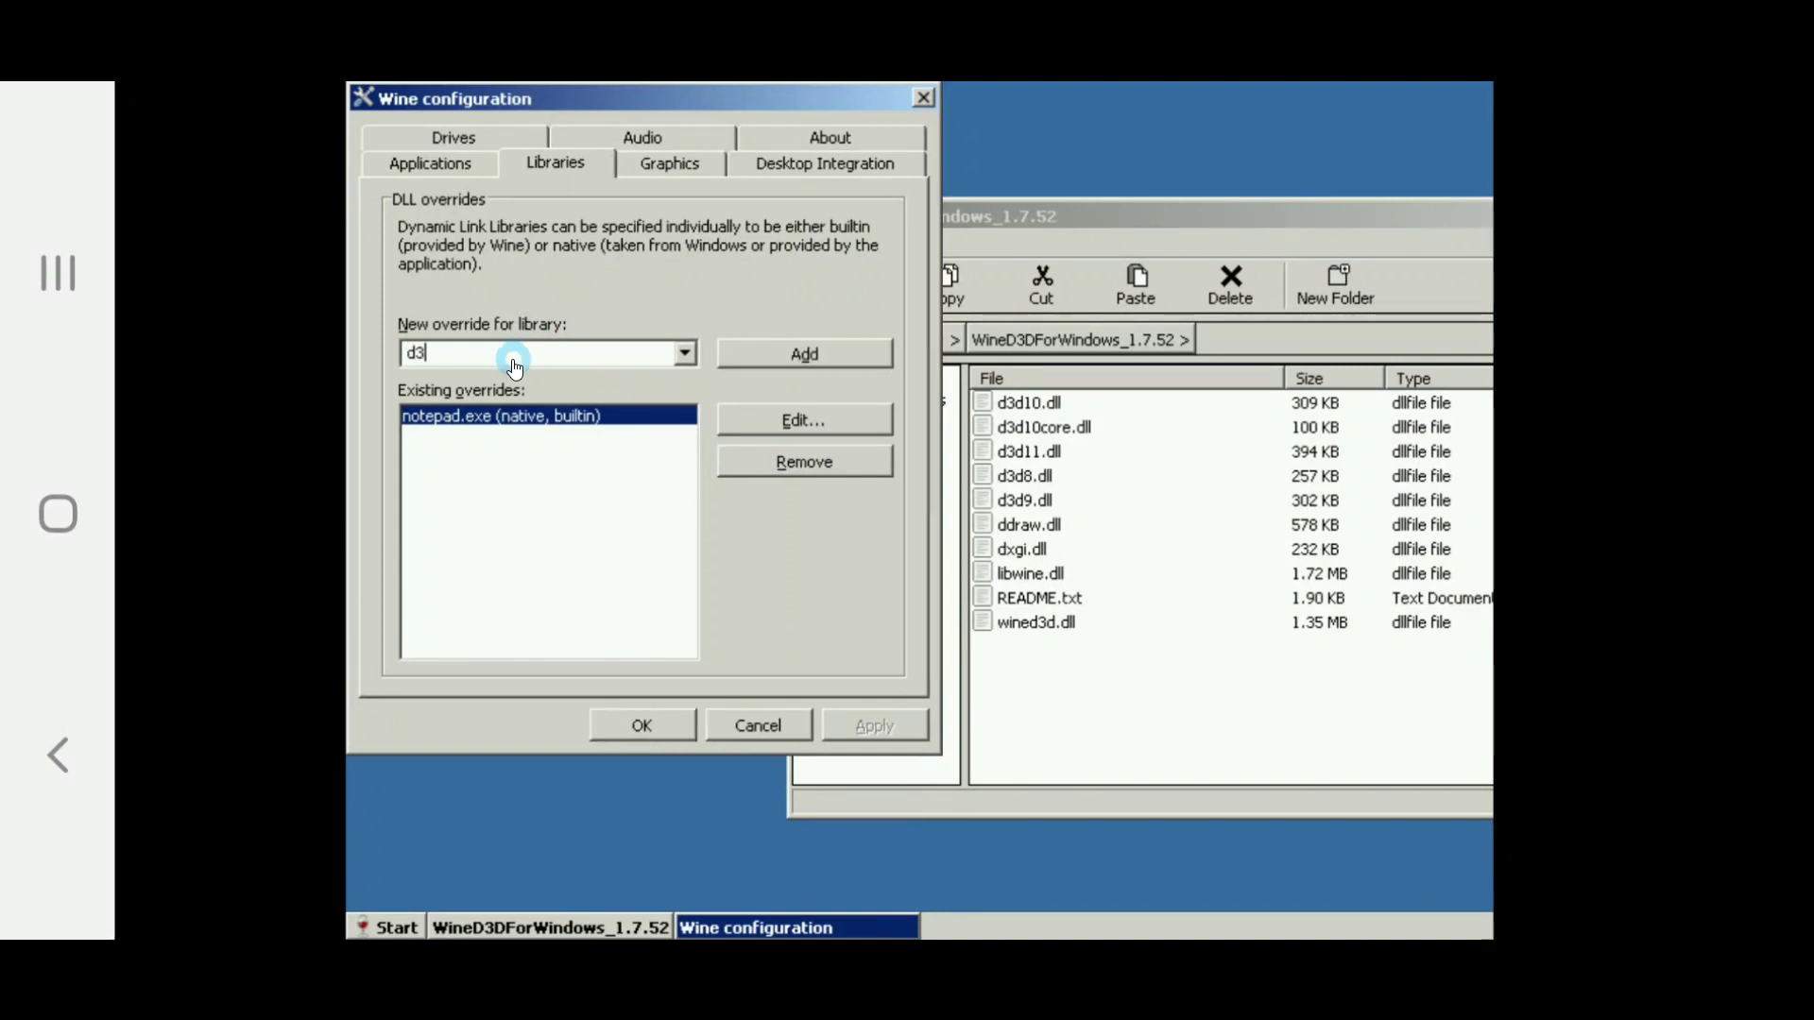
Step: Add native, builtin overrides for d3d10, d3d10core and d3d11
text(10)
click(799, 354)
click(498, 357)
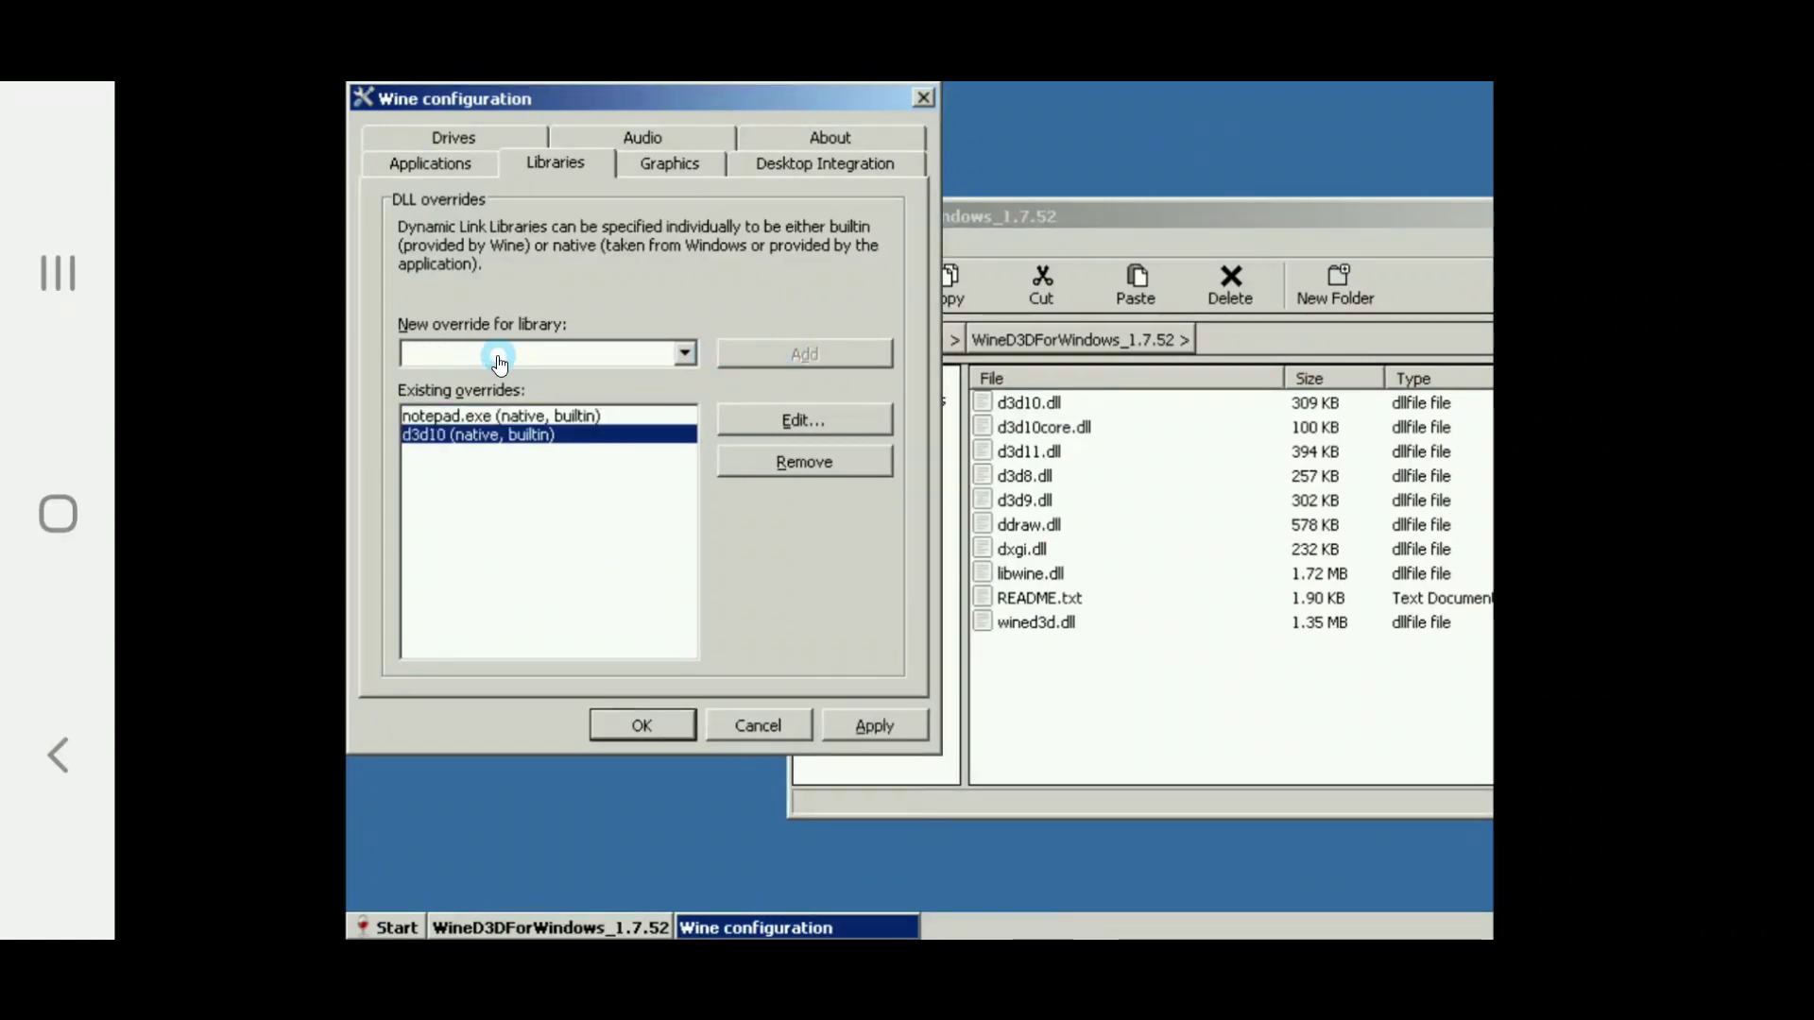
text(d3d10core)
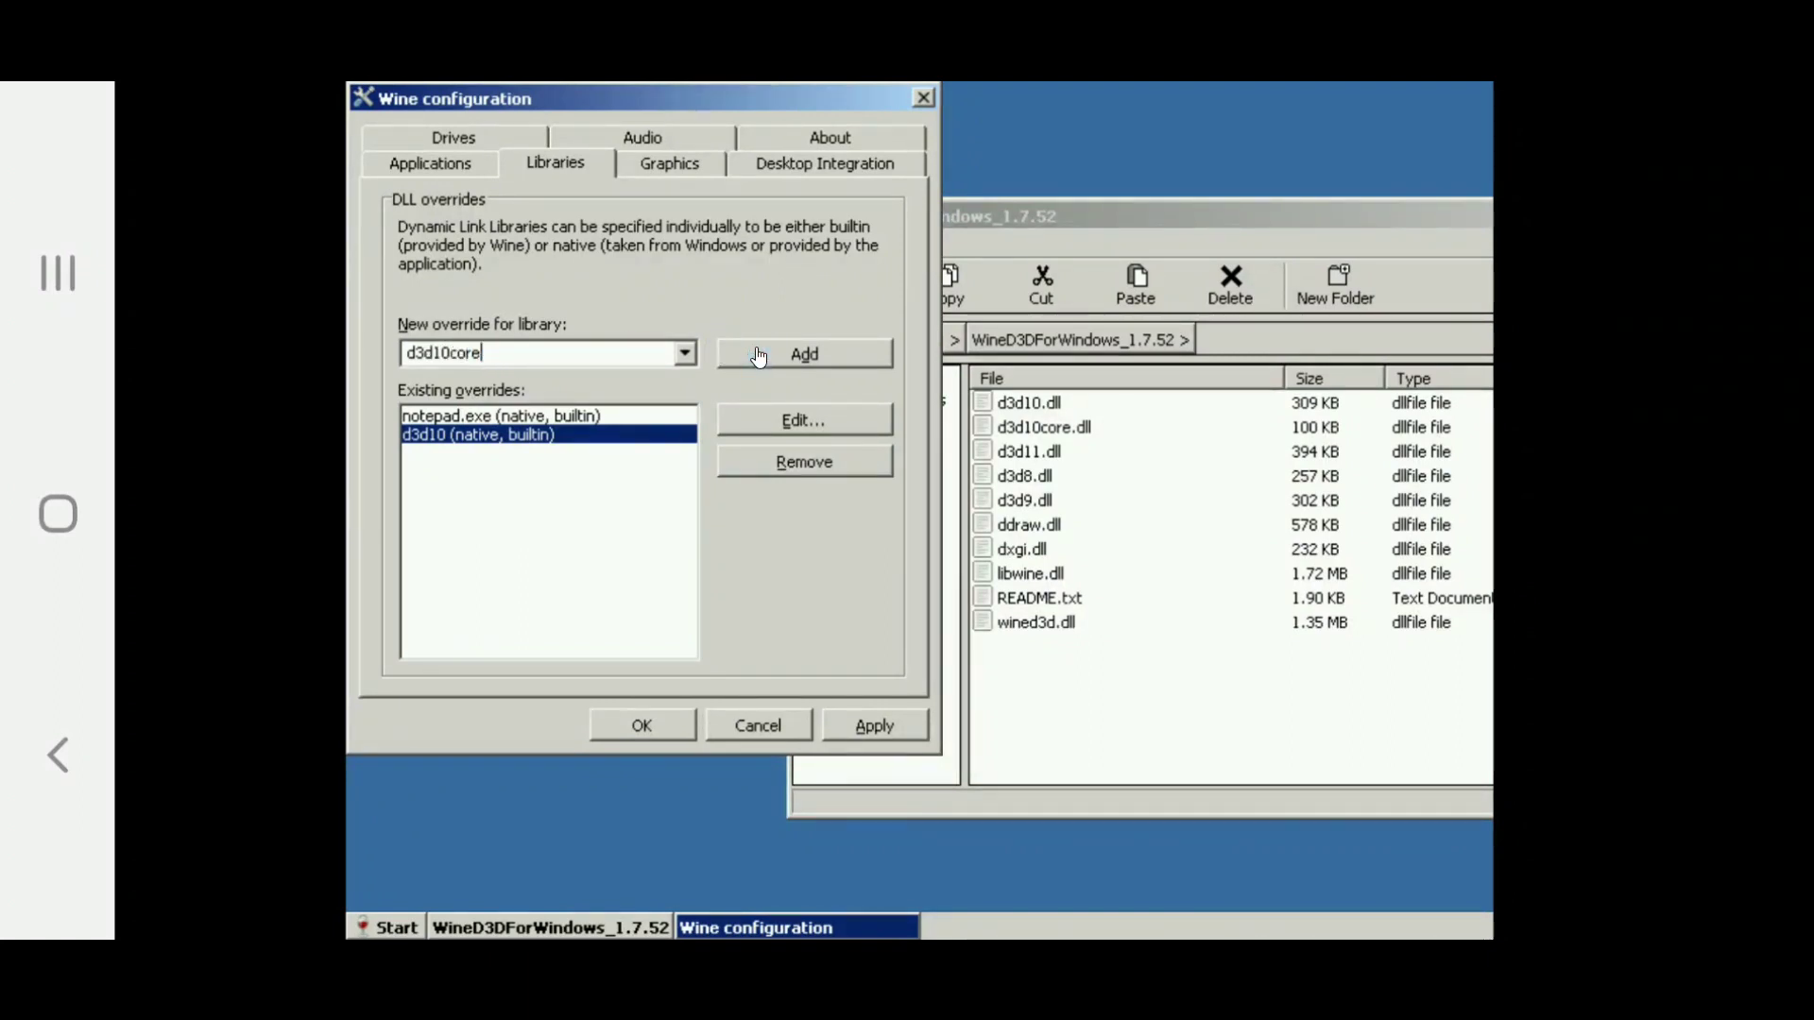
click(756, 354)
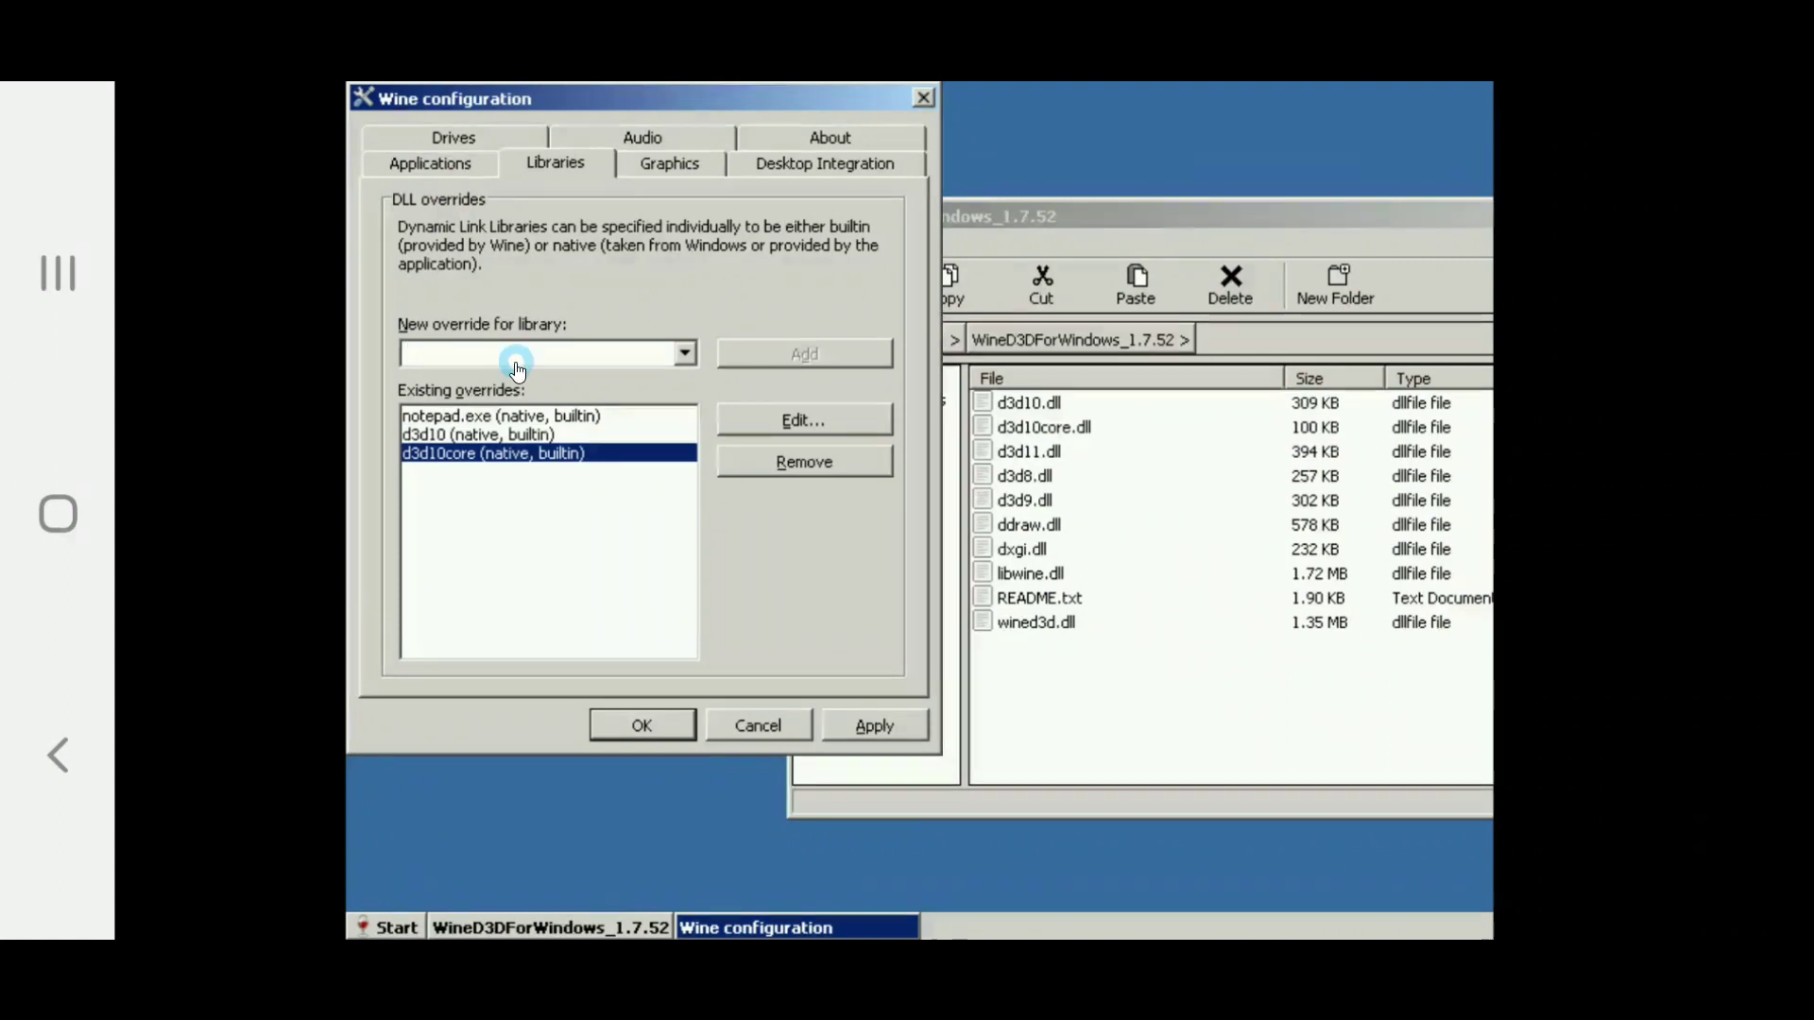
text(d3d11)
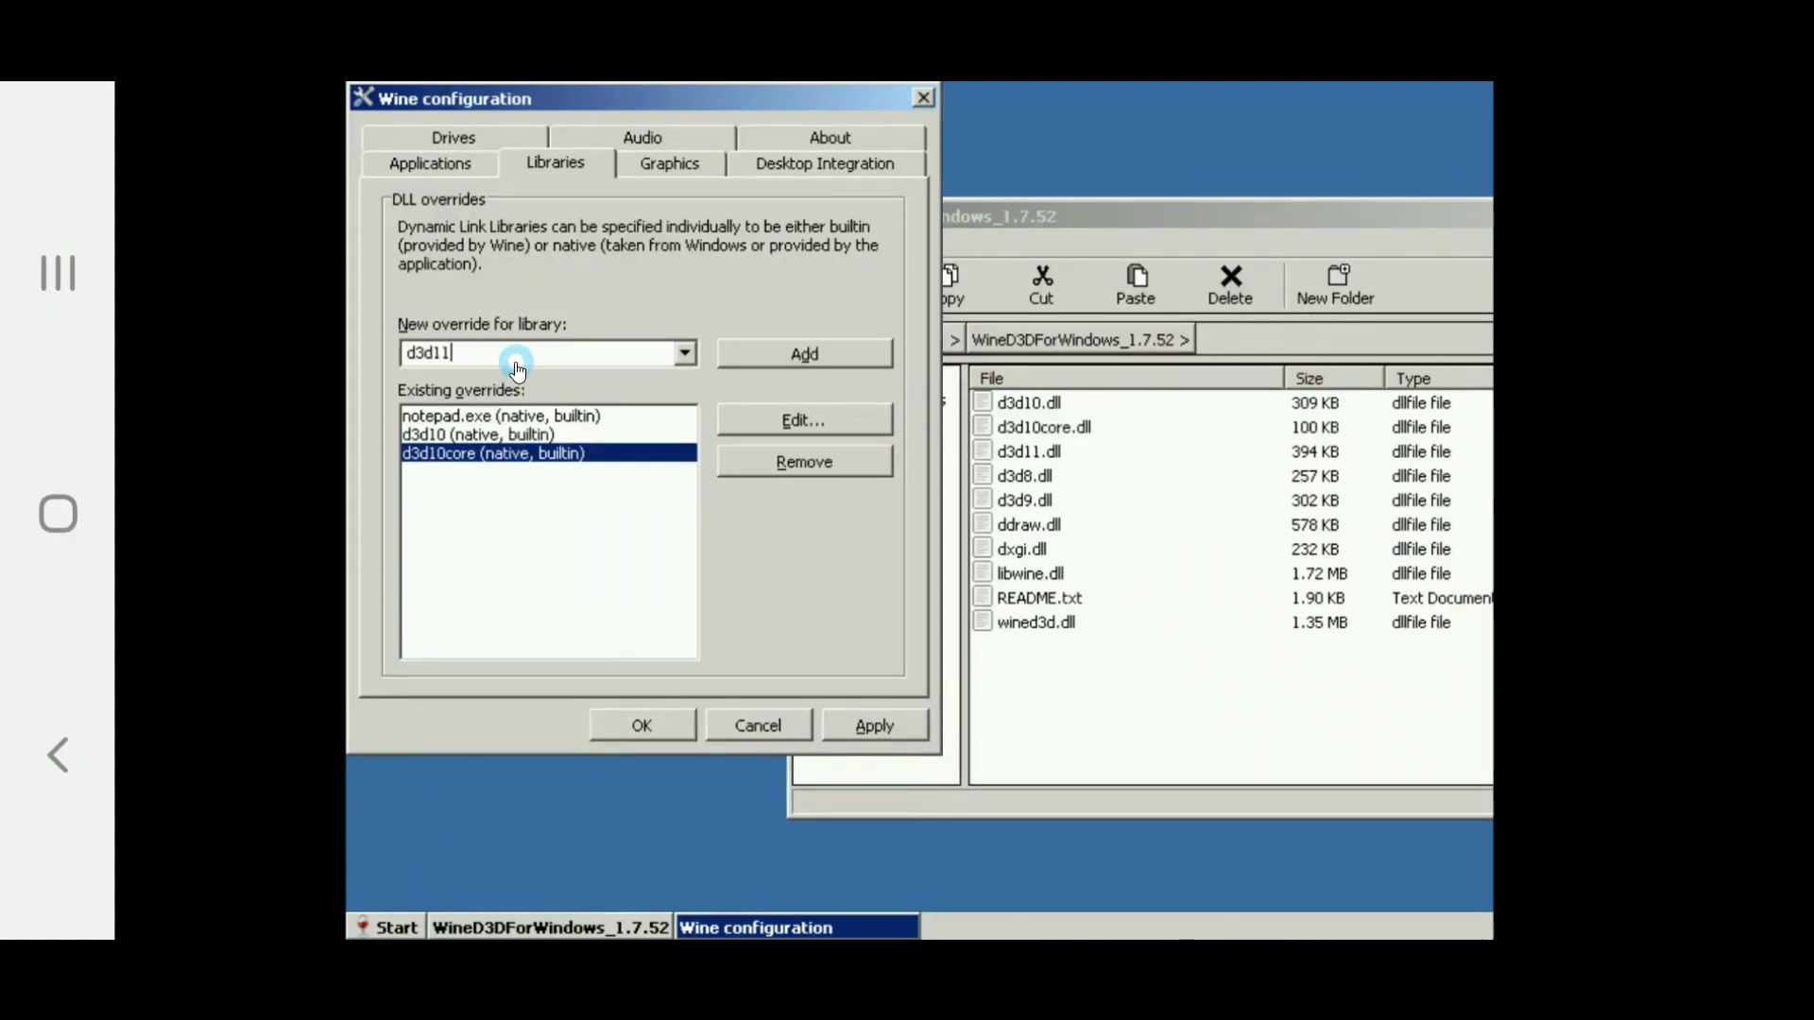
click(757, 353)
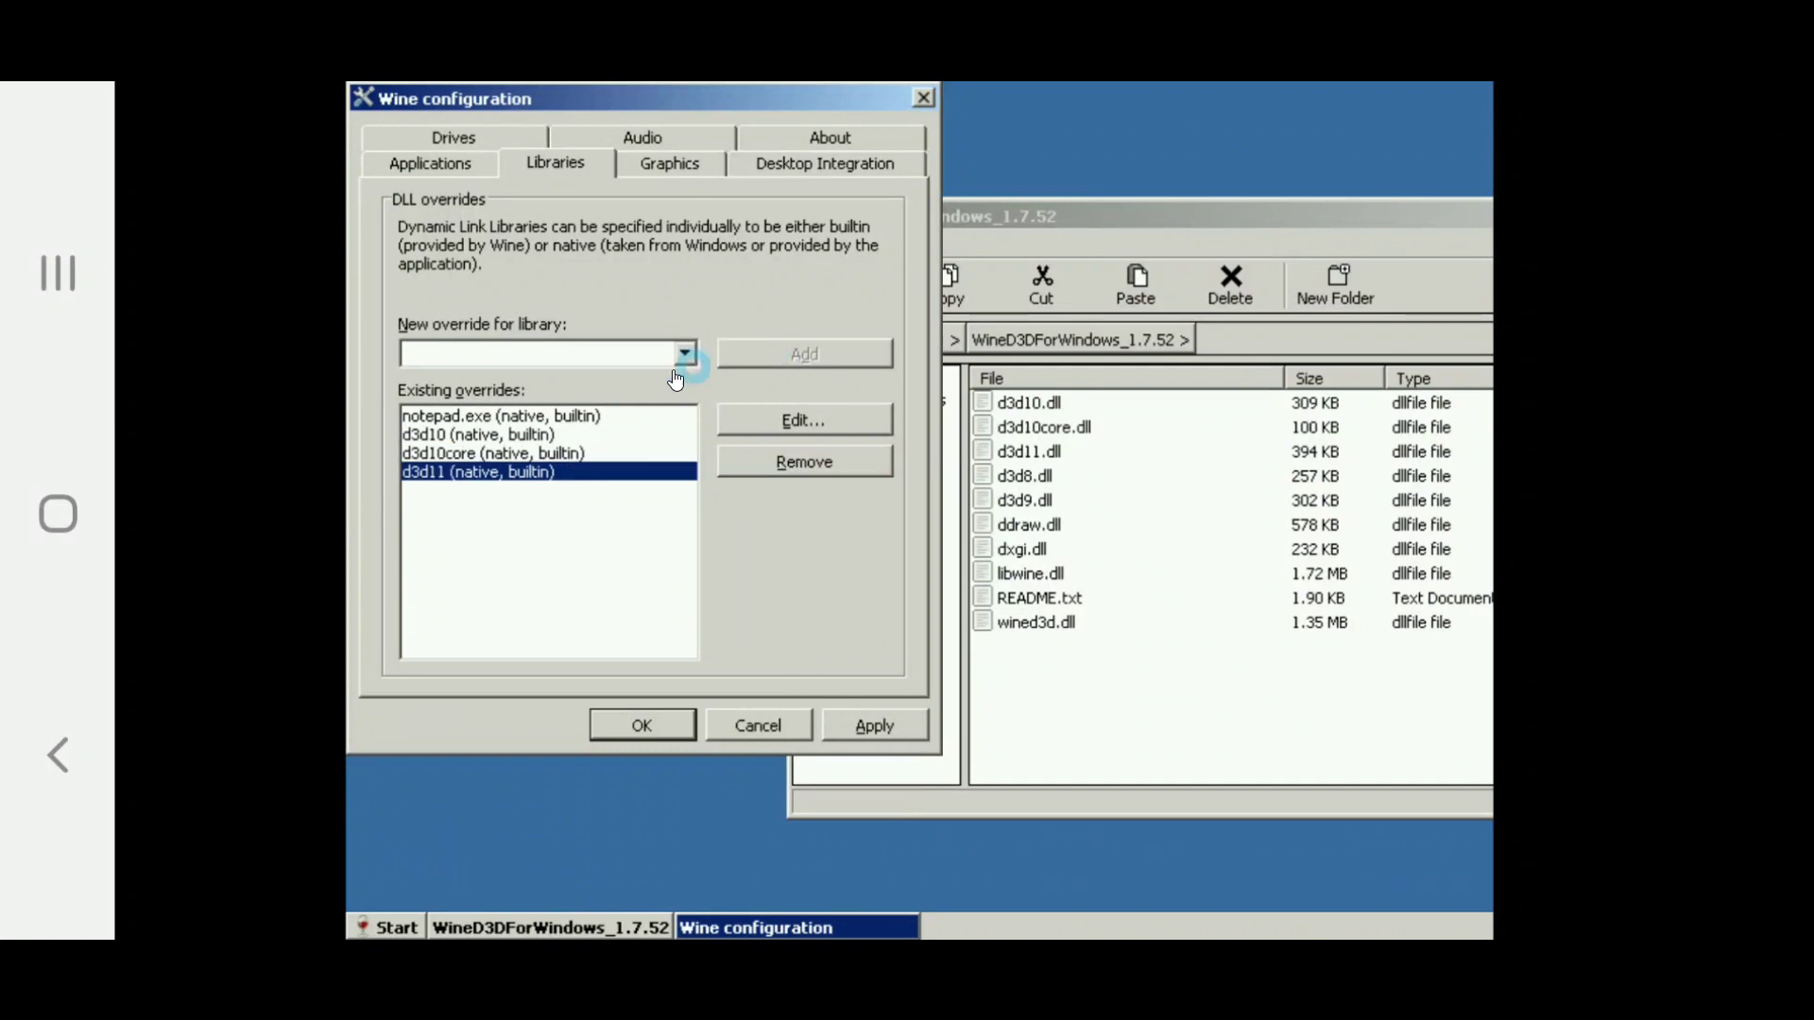
Step: Add d3d8 and d3d9 overrides, then begin typing ddraw
click(439, 351)
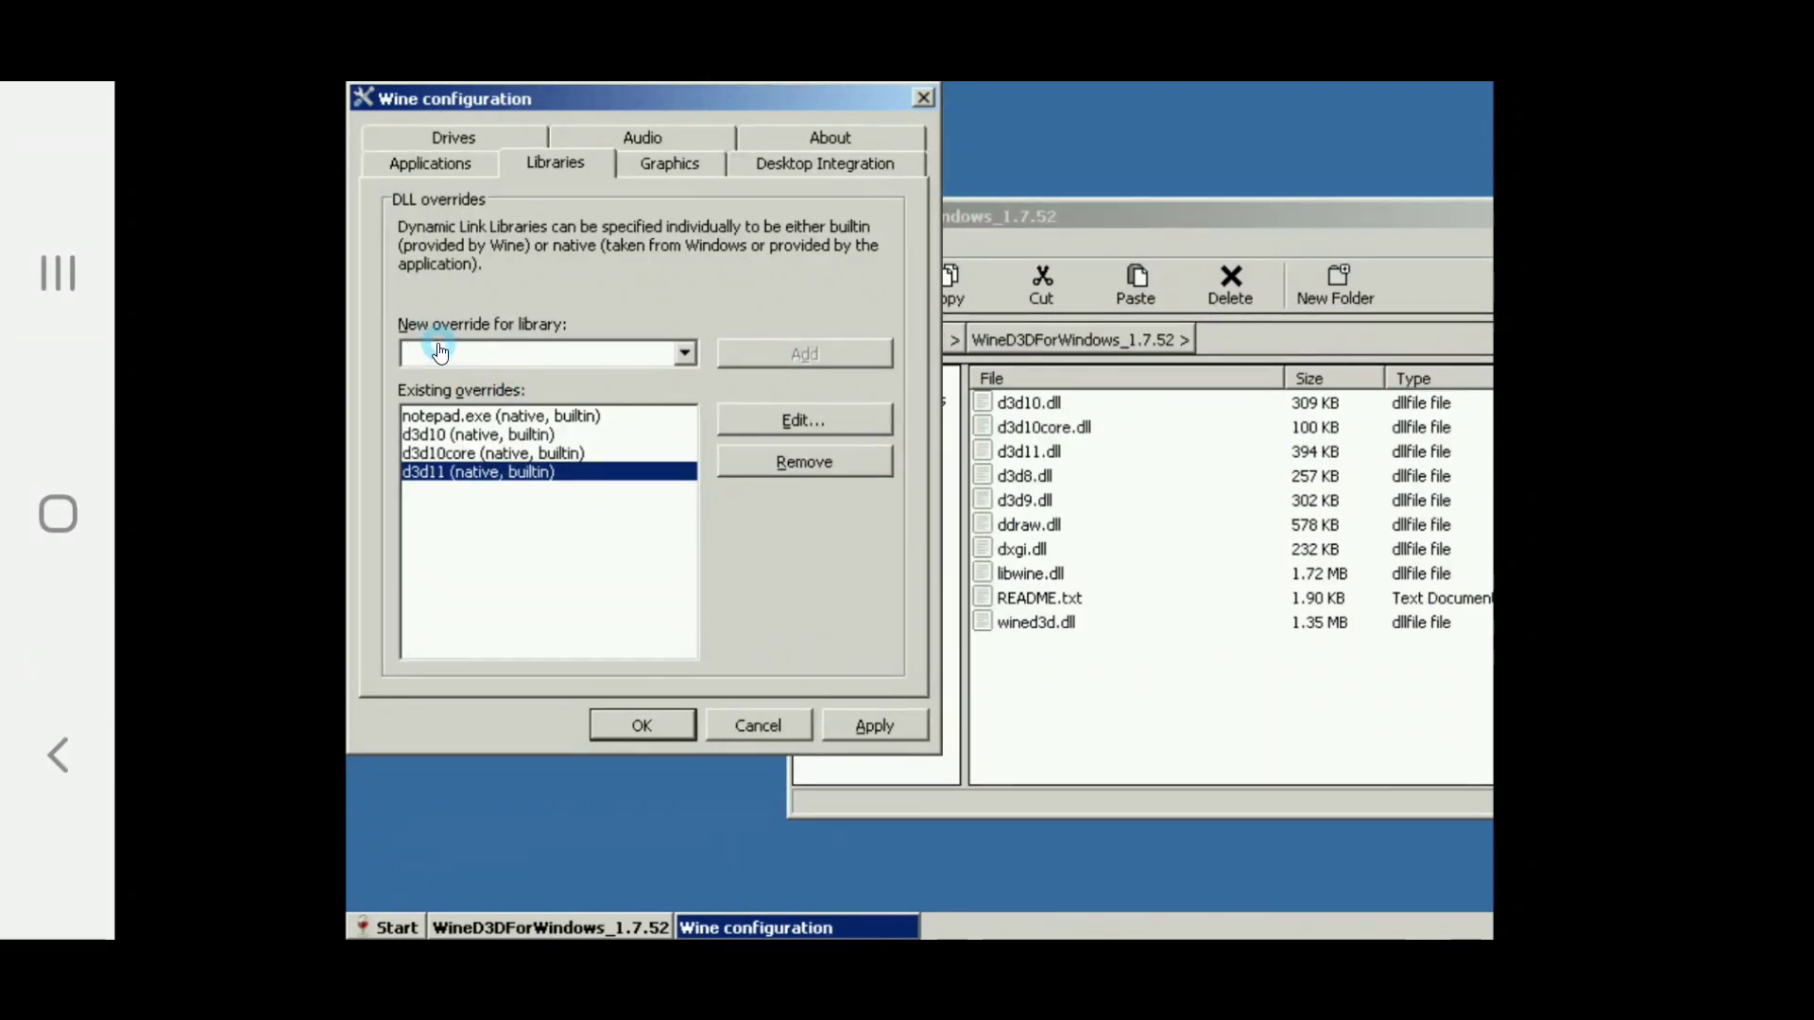
text(d3d)
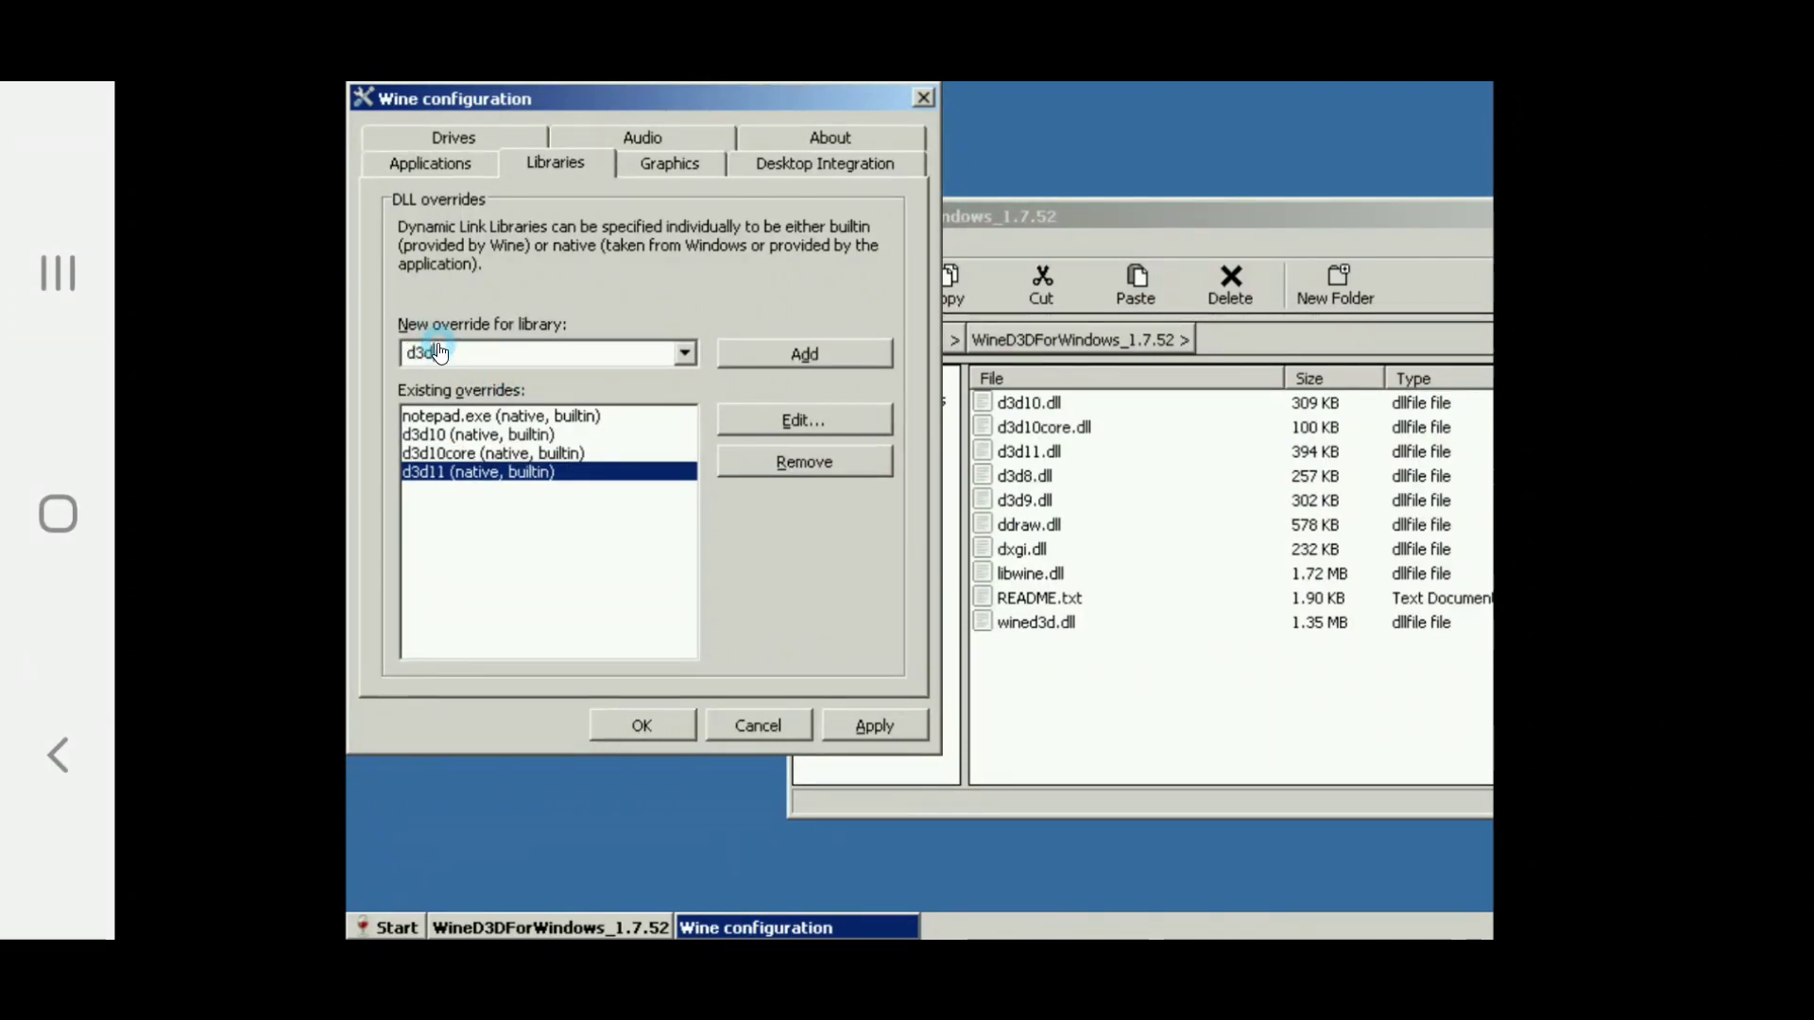
text(8)
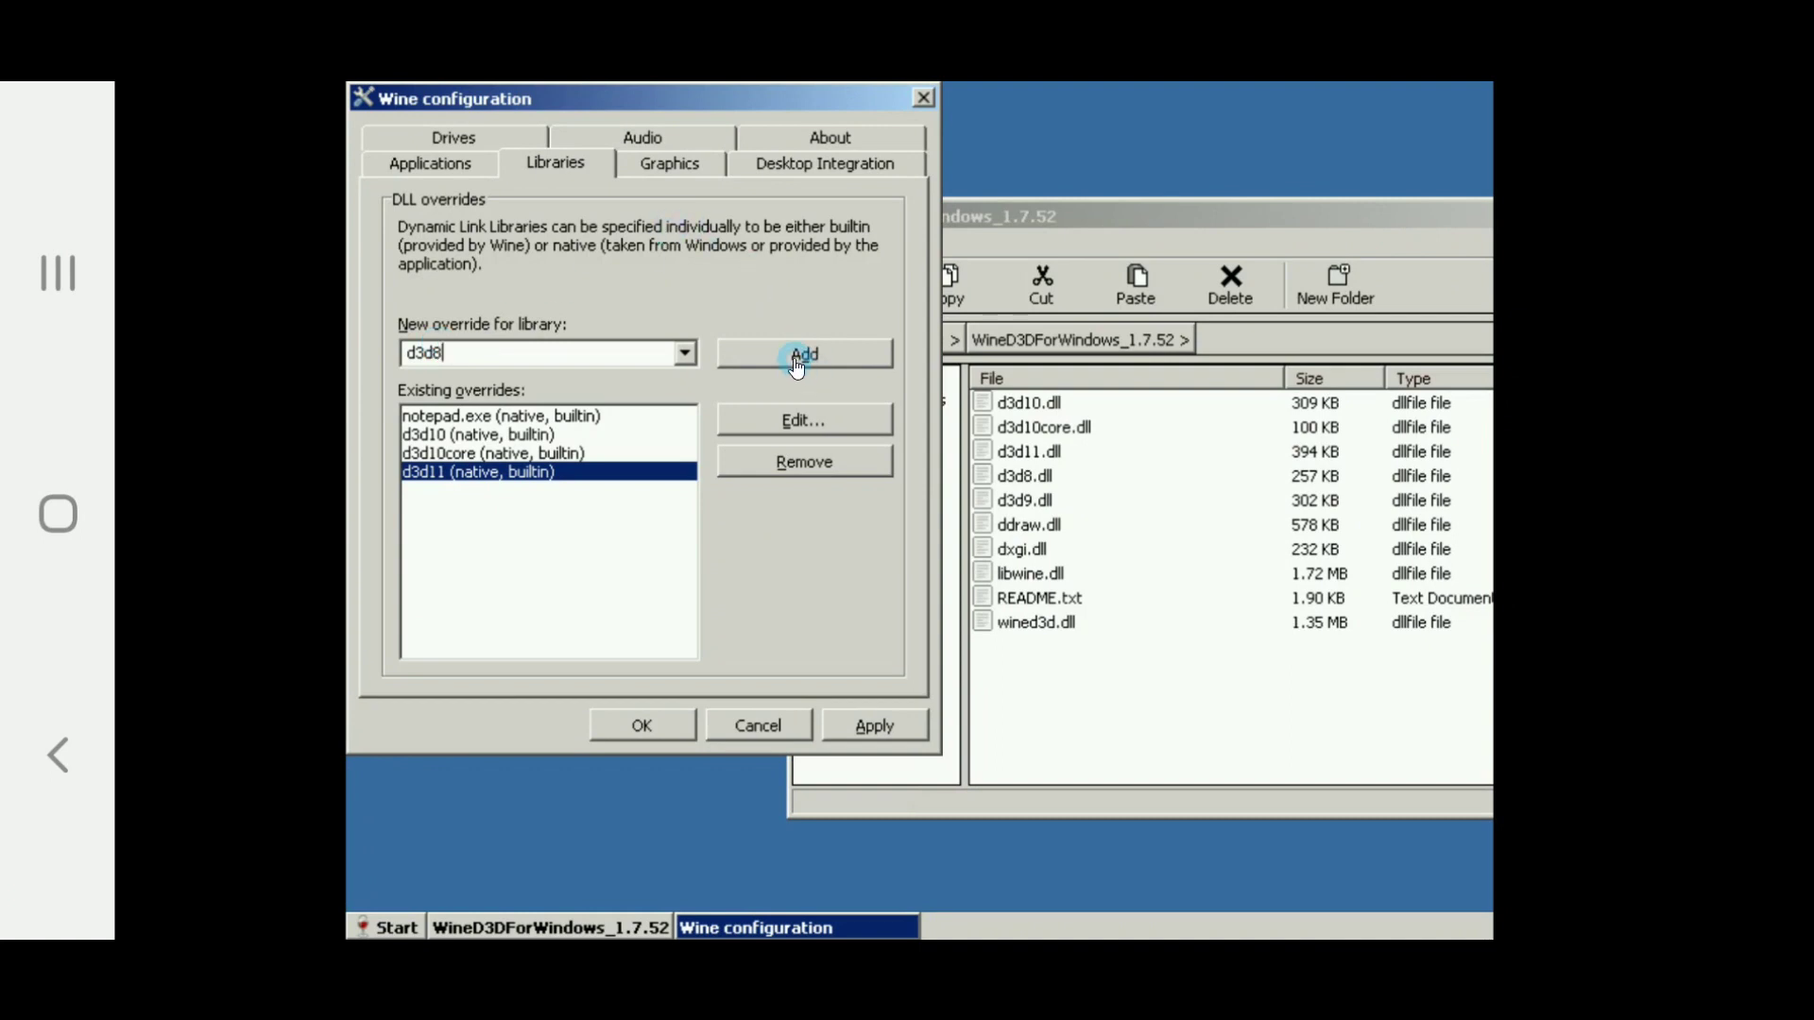
click(796, 364)
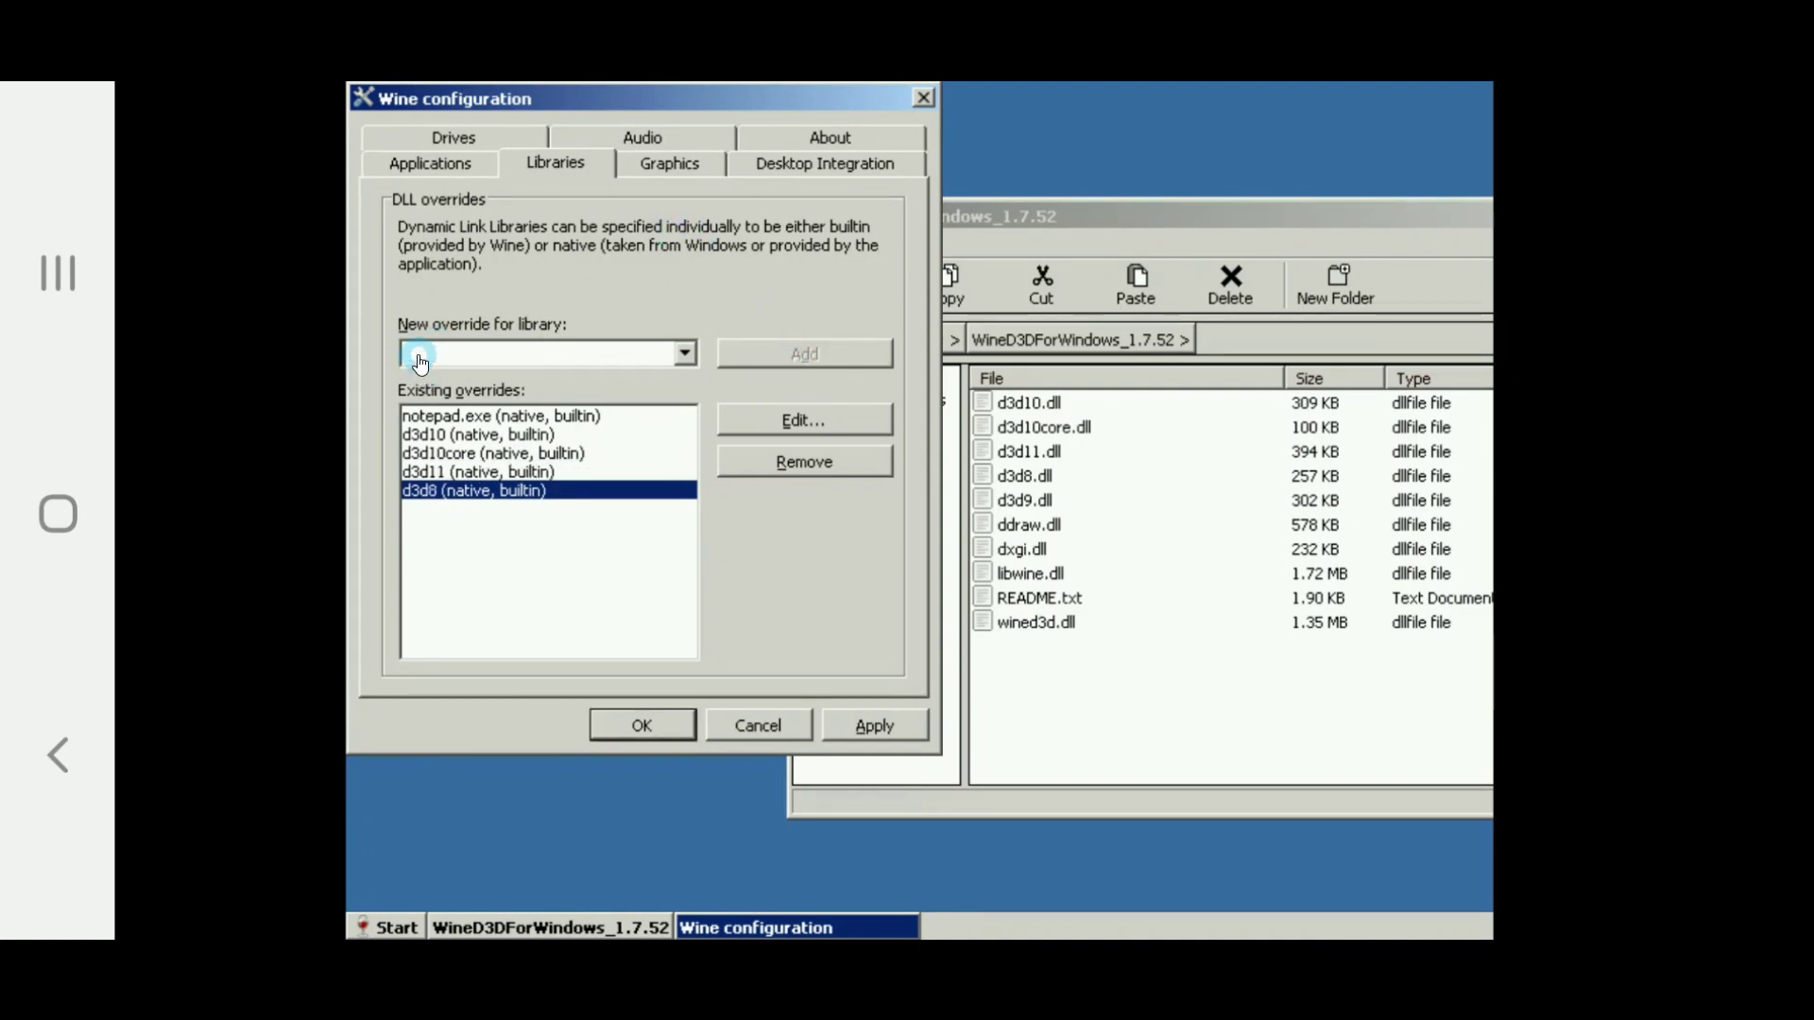
text(d3d9)
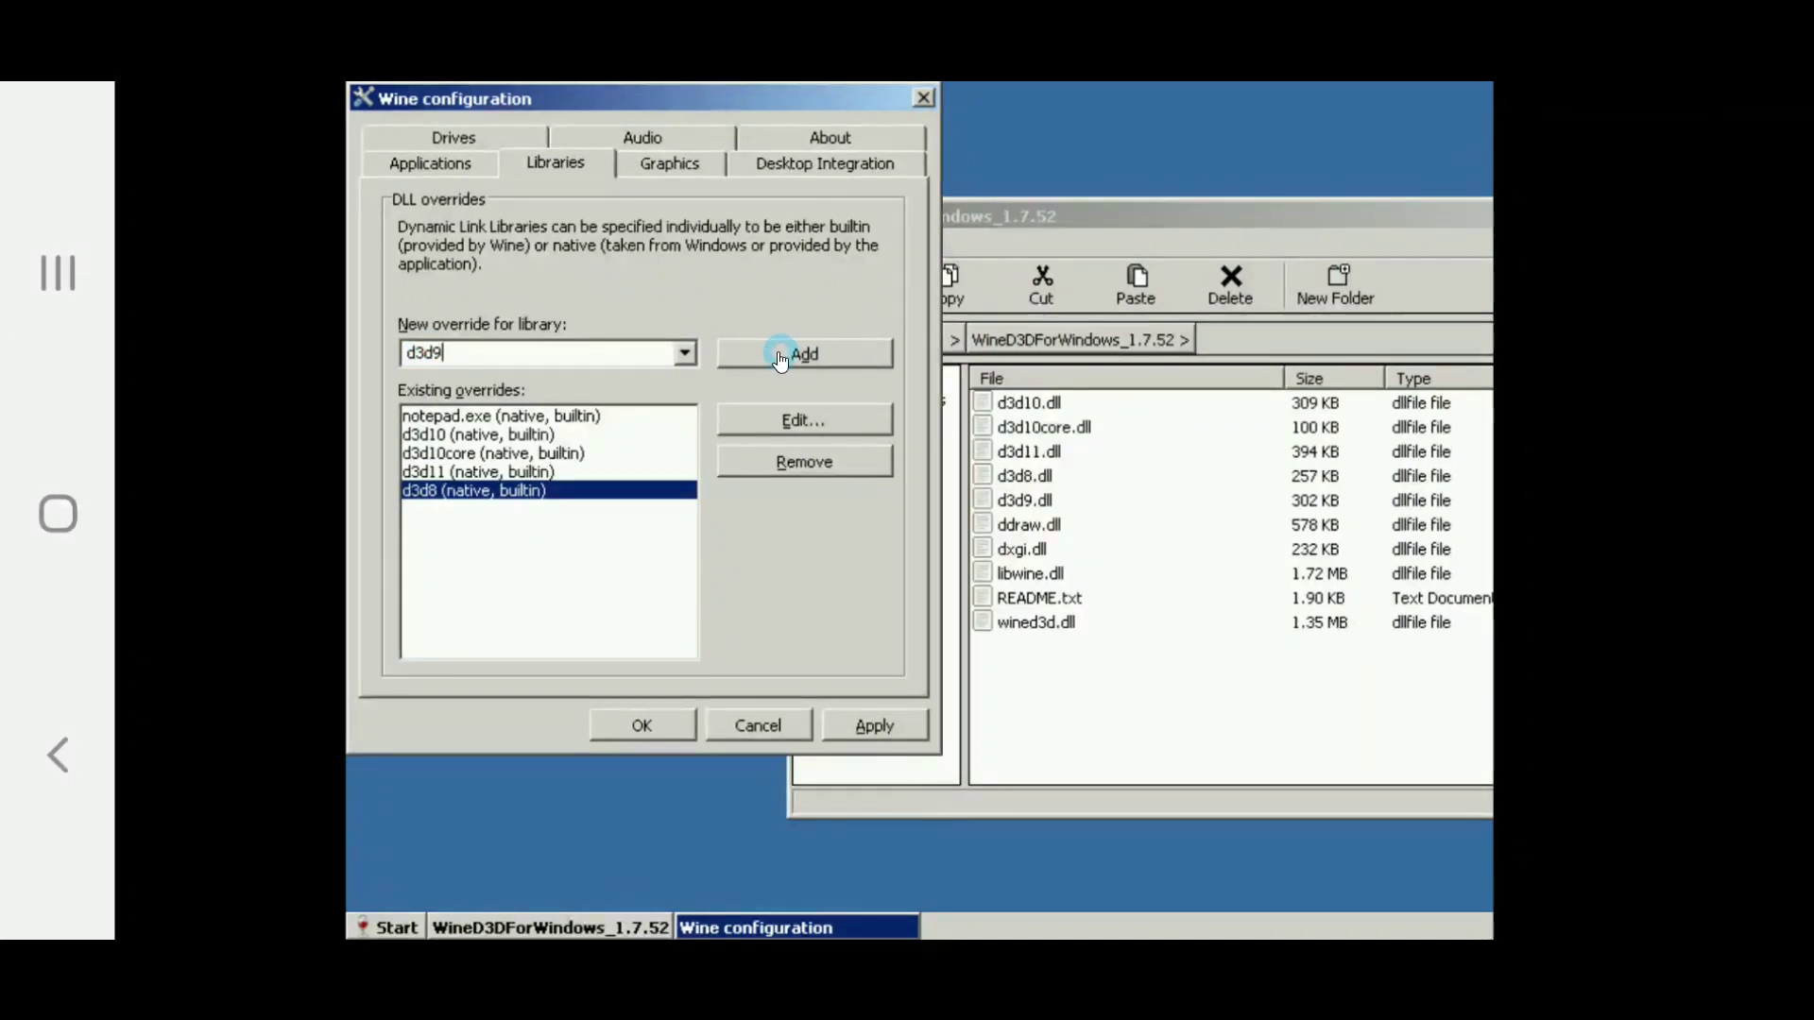
click(745, 353)
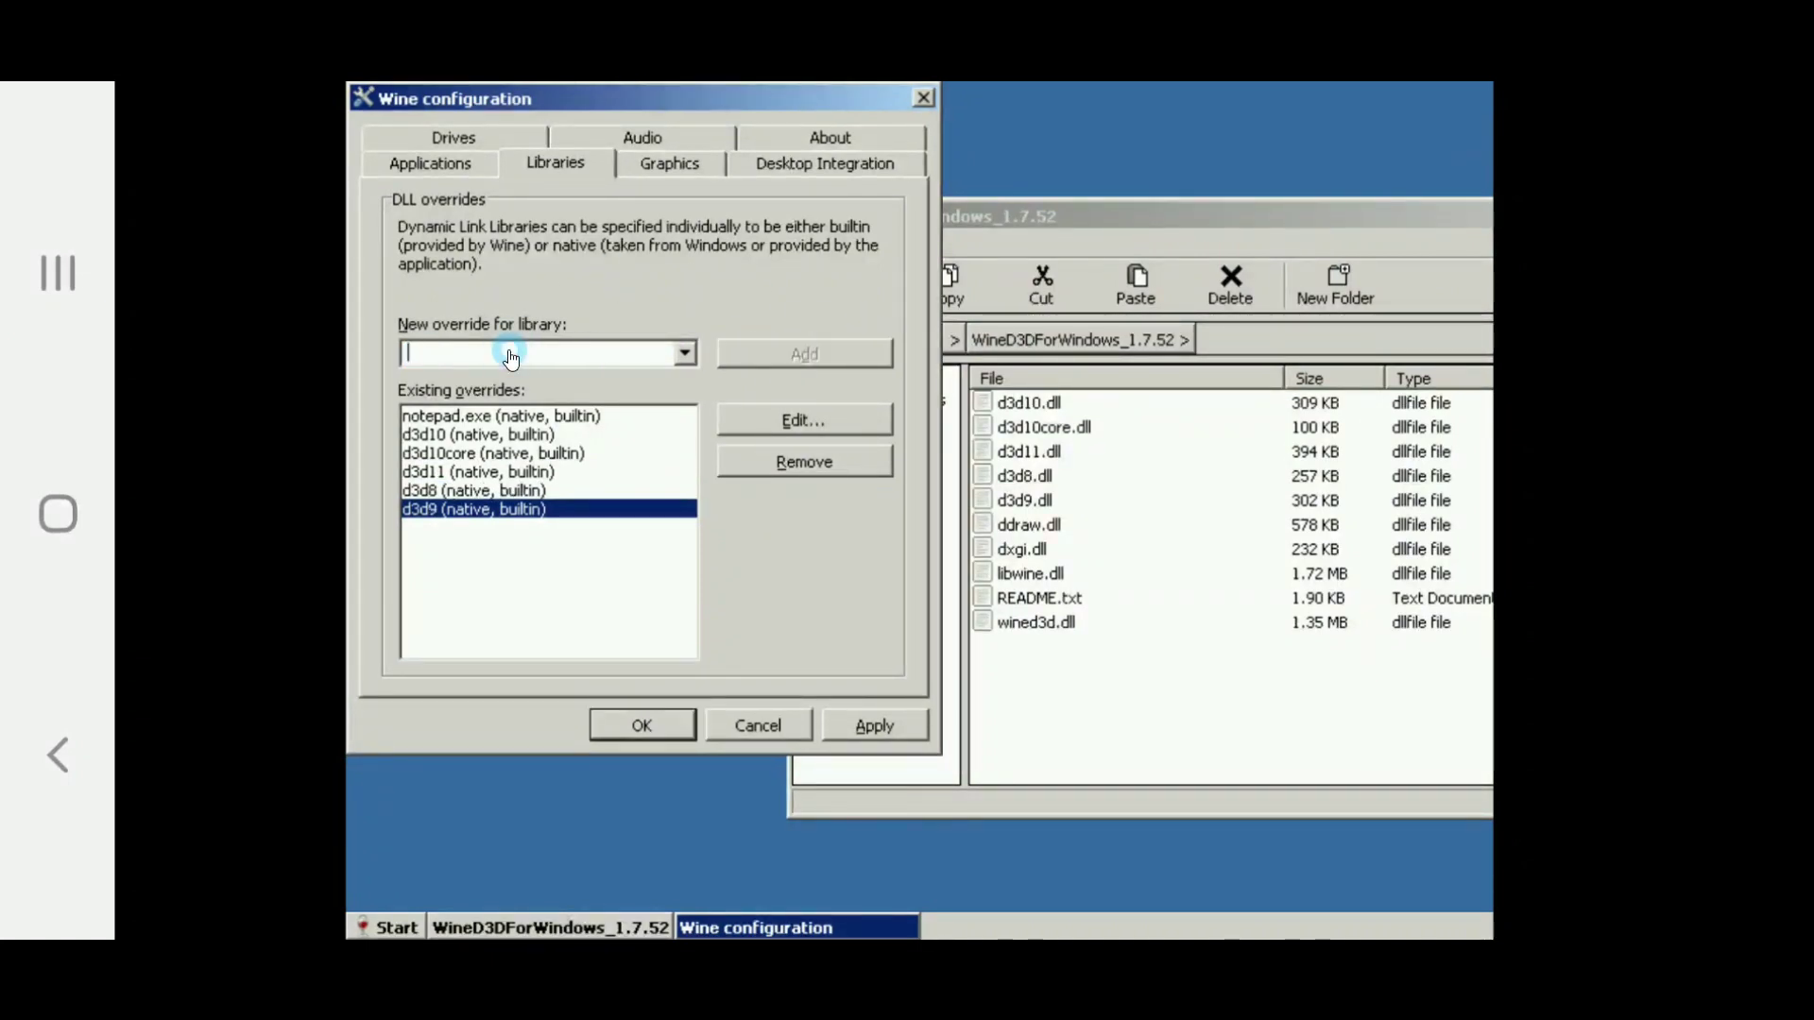
text(ddraw)
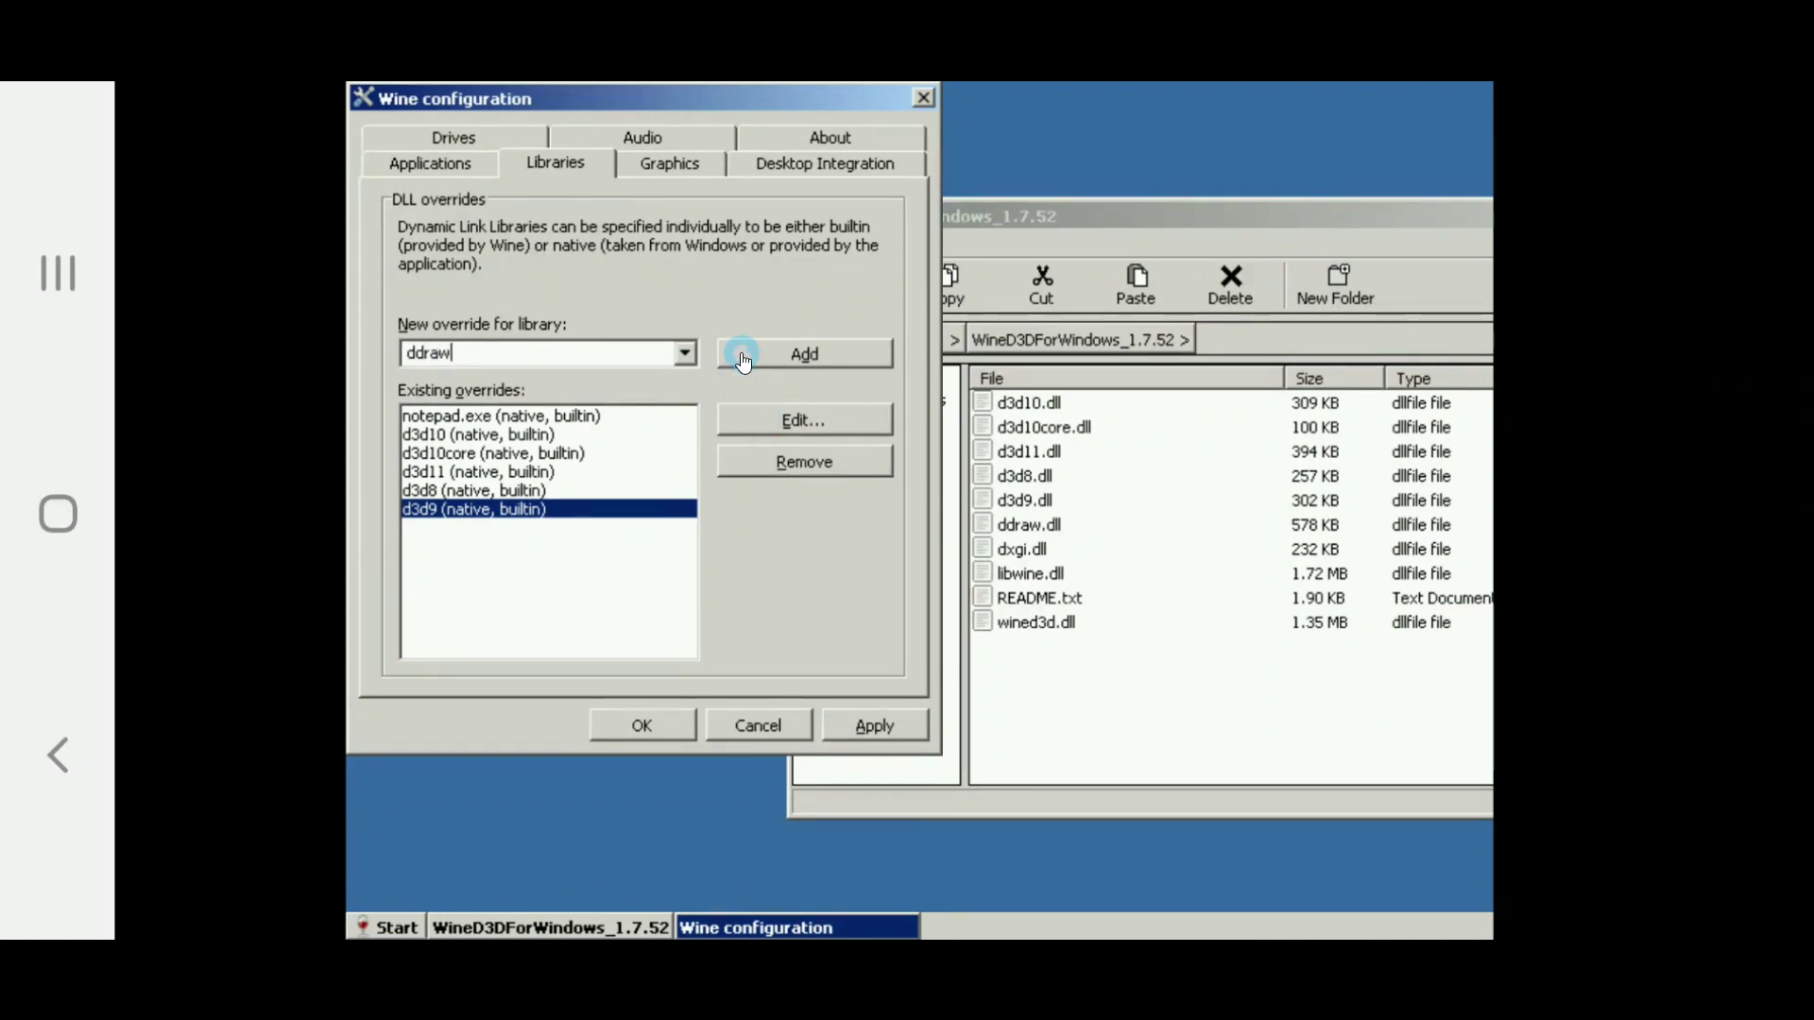
Step: Add ddraw and dxdi overrides, accepting the ddraw system-library warning
click(742, 353)
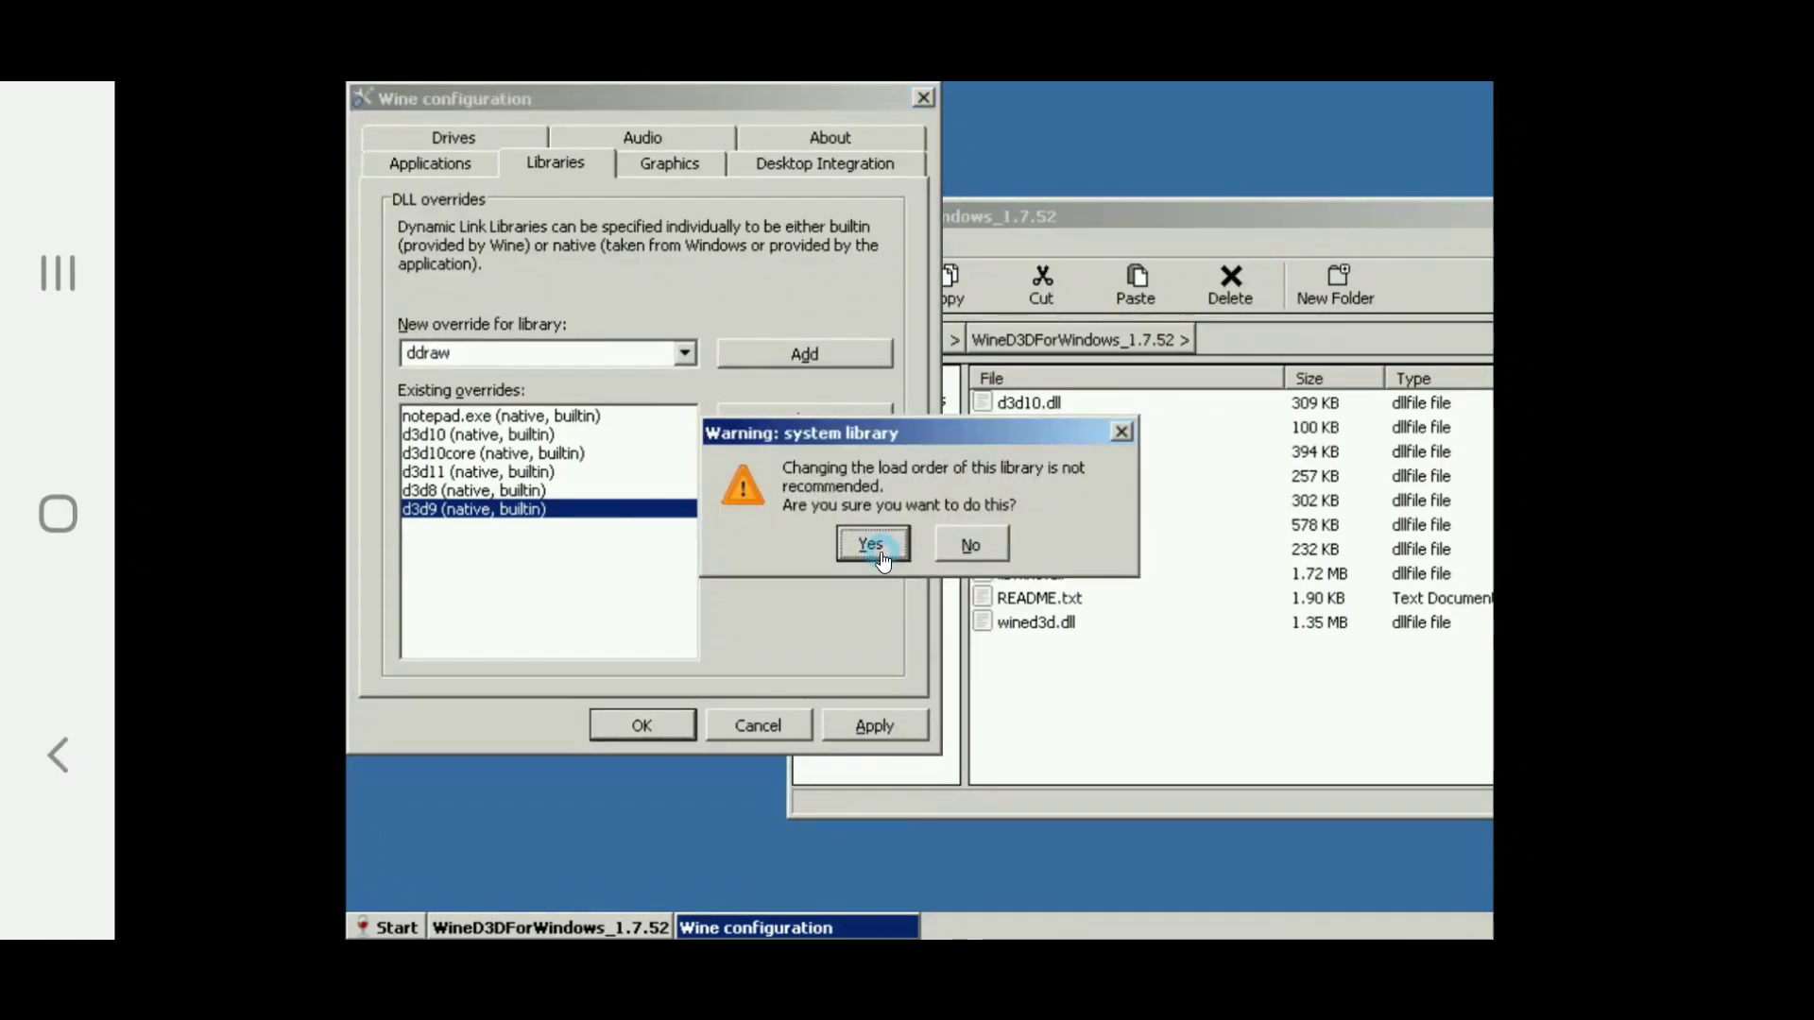
click(870, 545)
click(472, 358)
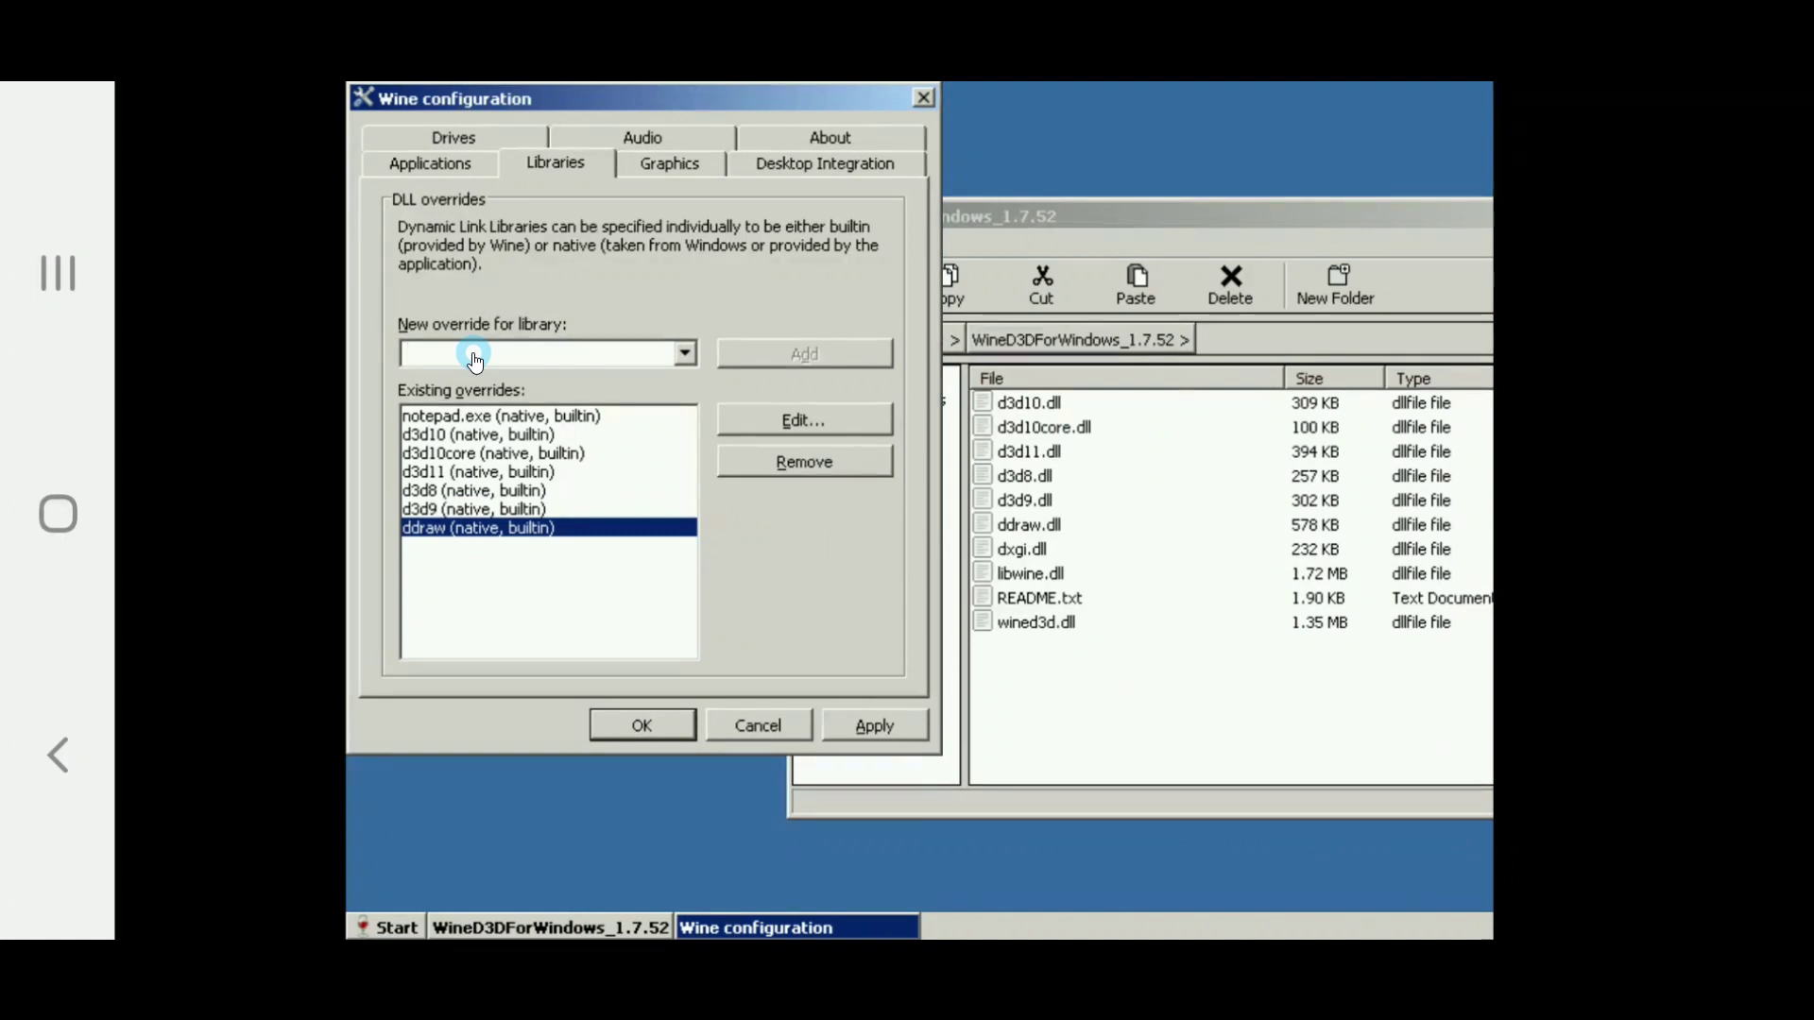
text(dxdi)
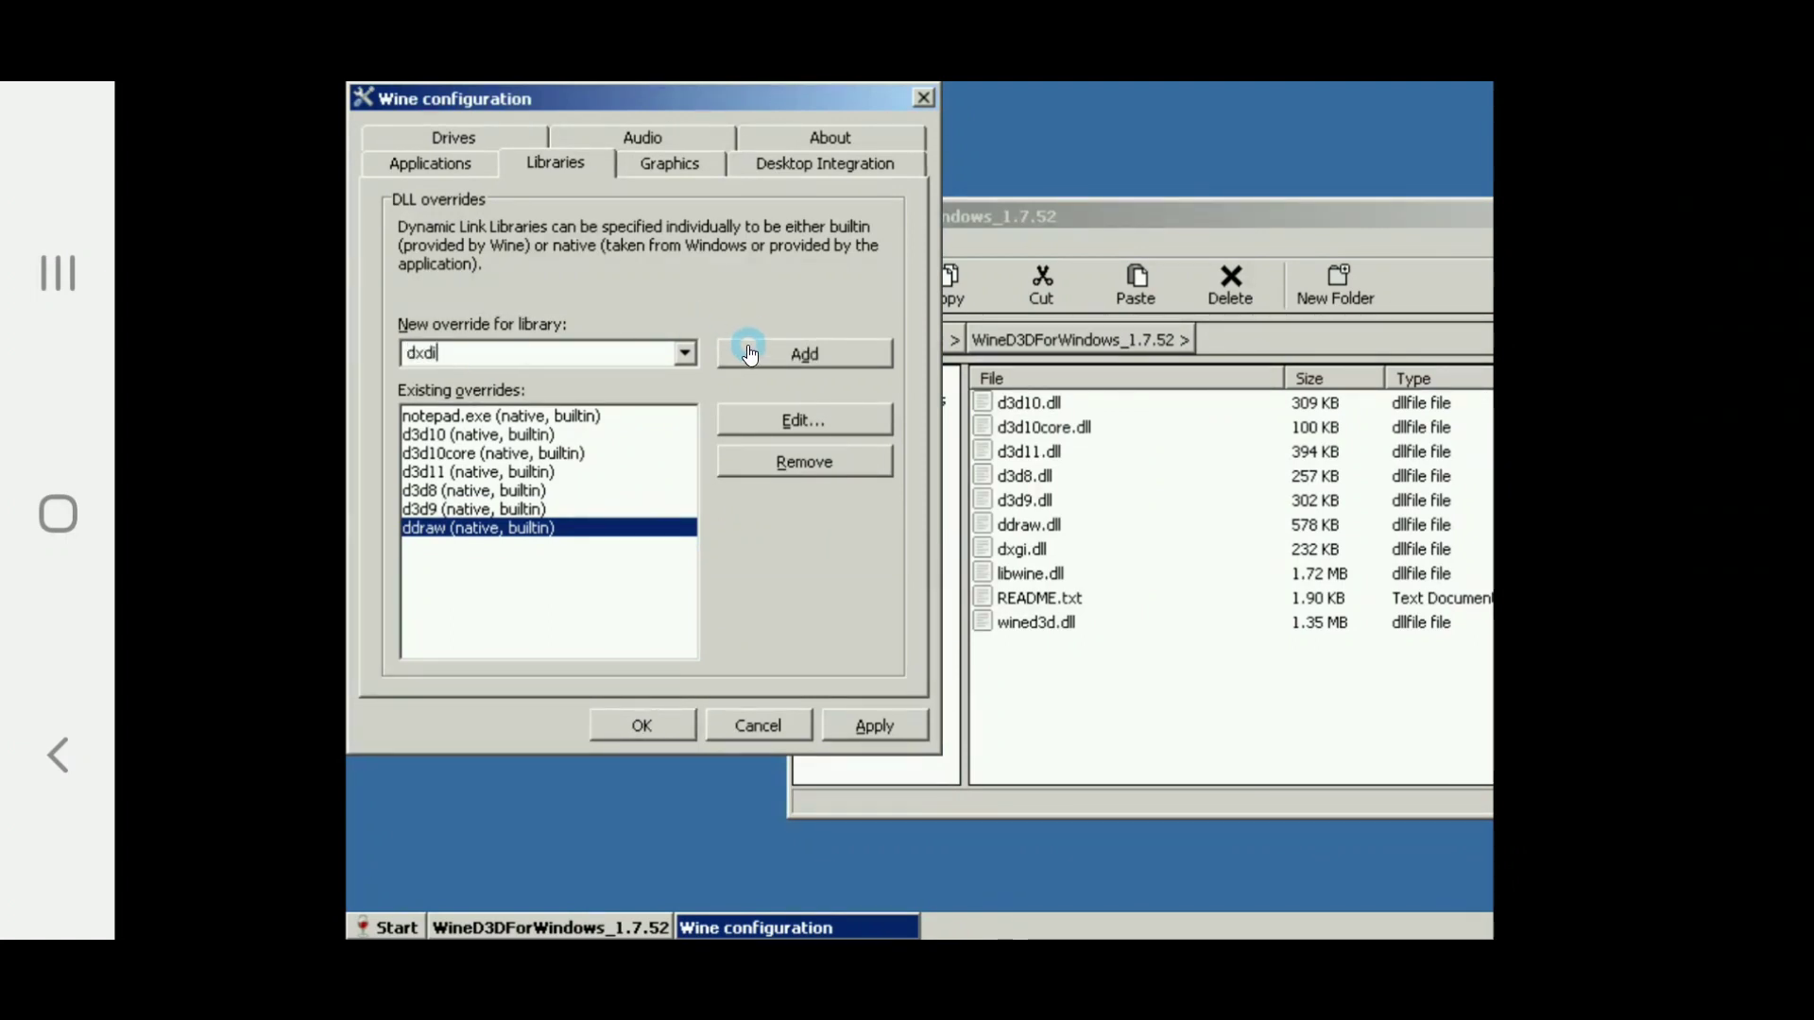
click(756, 352)
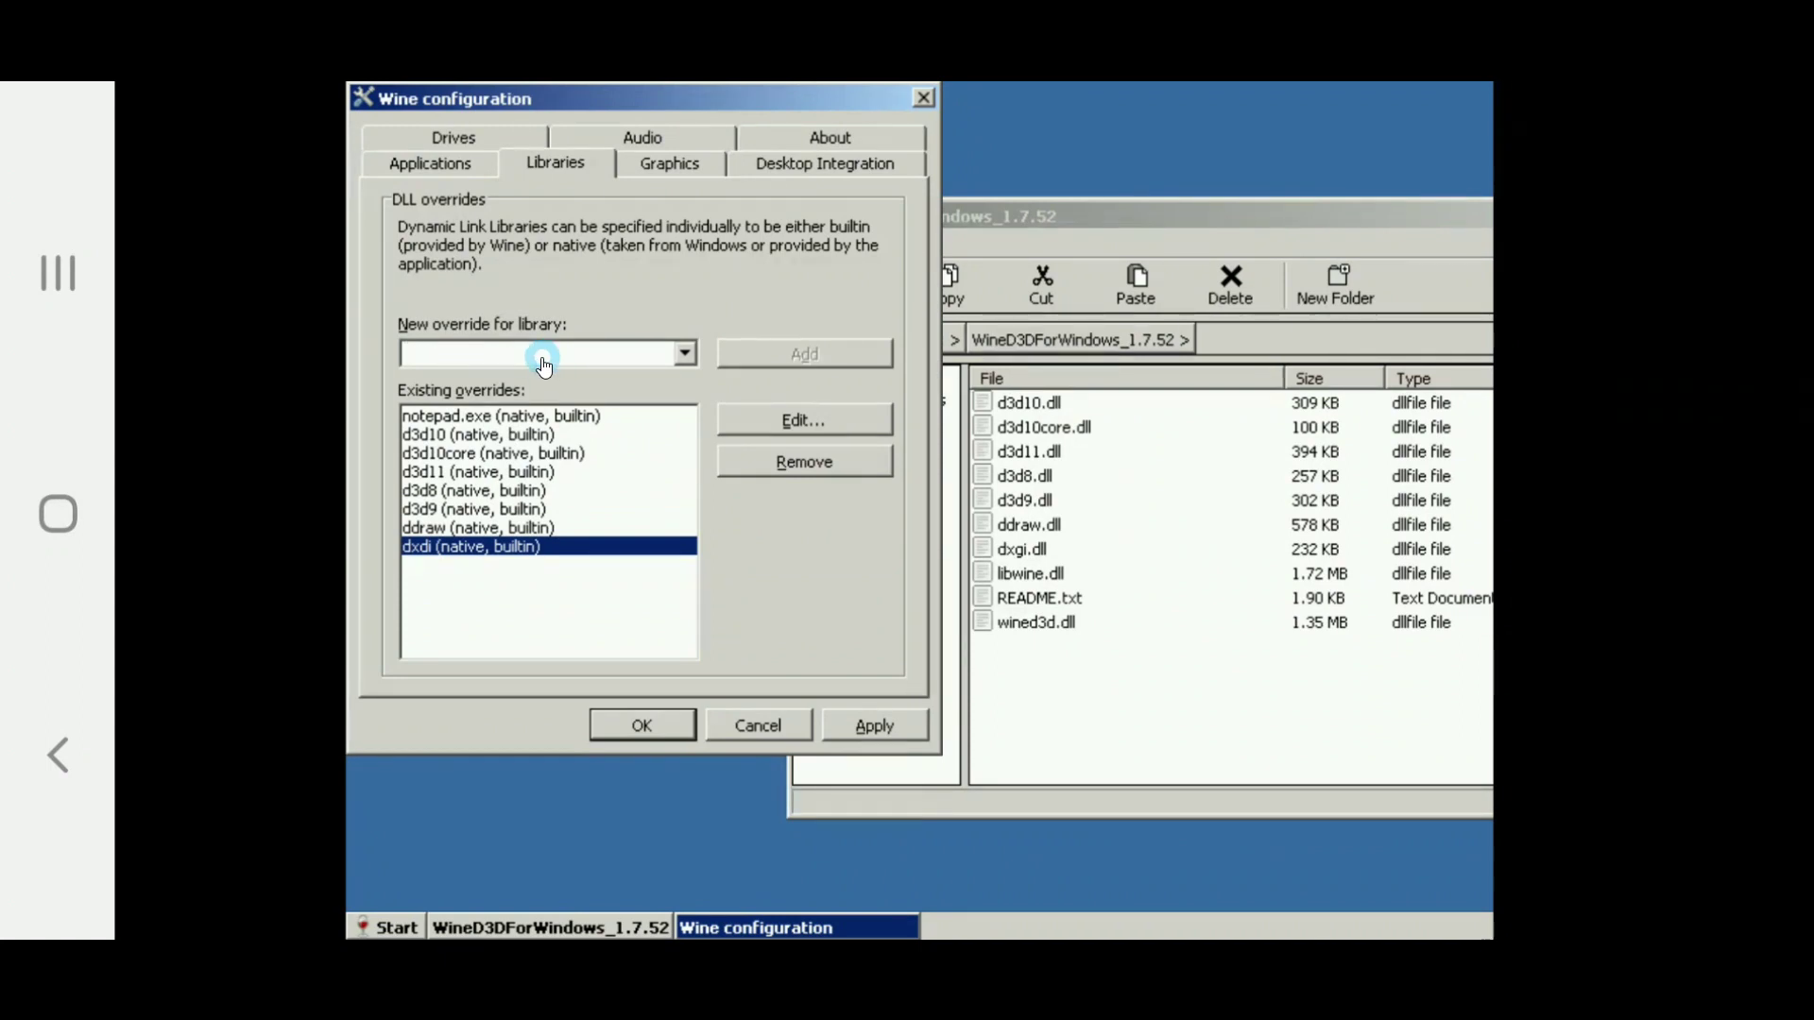
Step: Add libwine and wined3d overrides, accepting the wined3d system-library warning
text(lin)
text(wi)
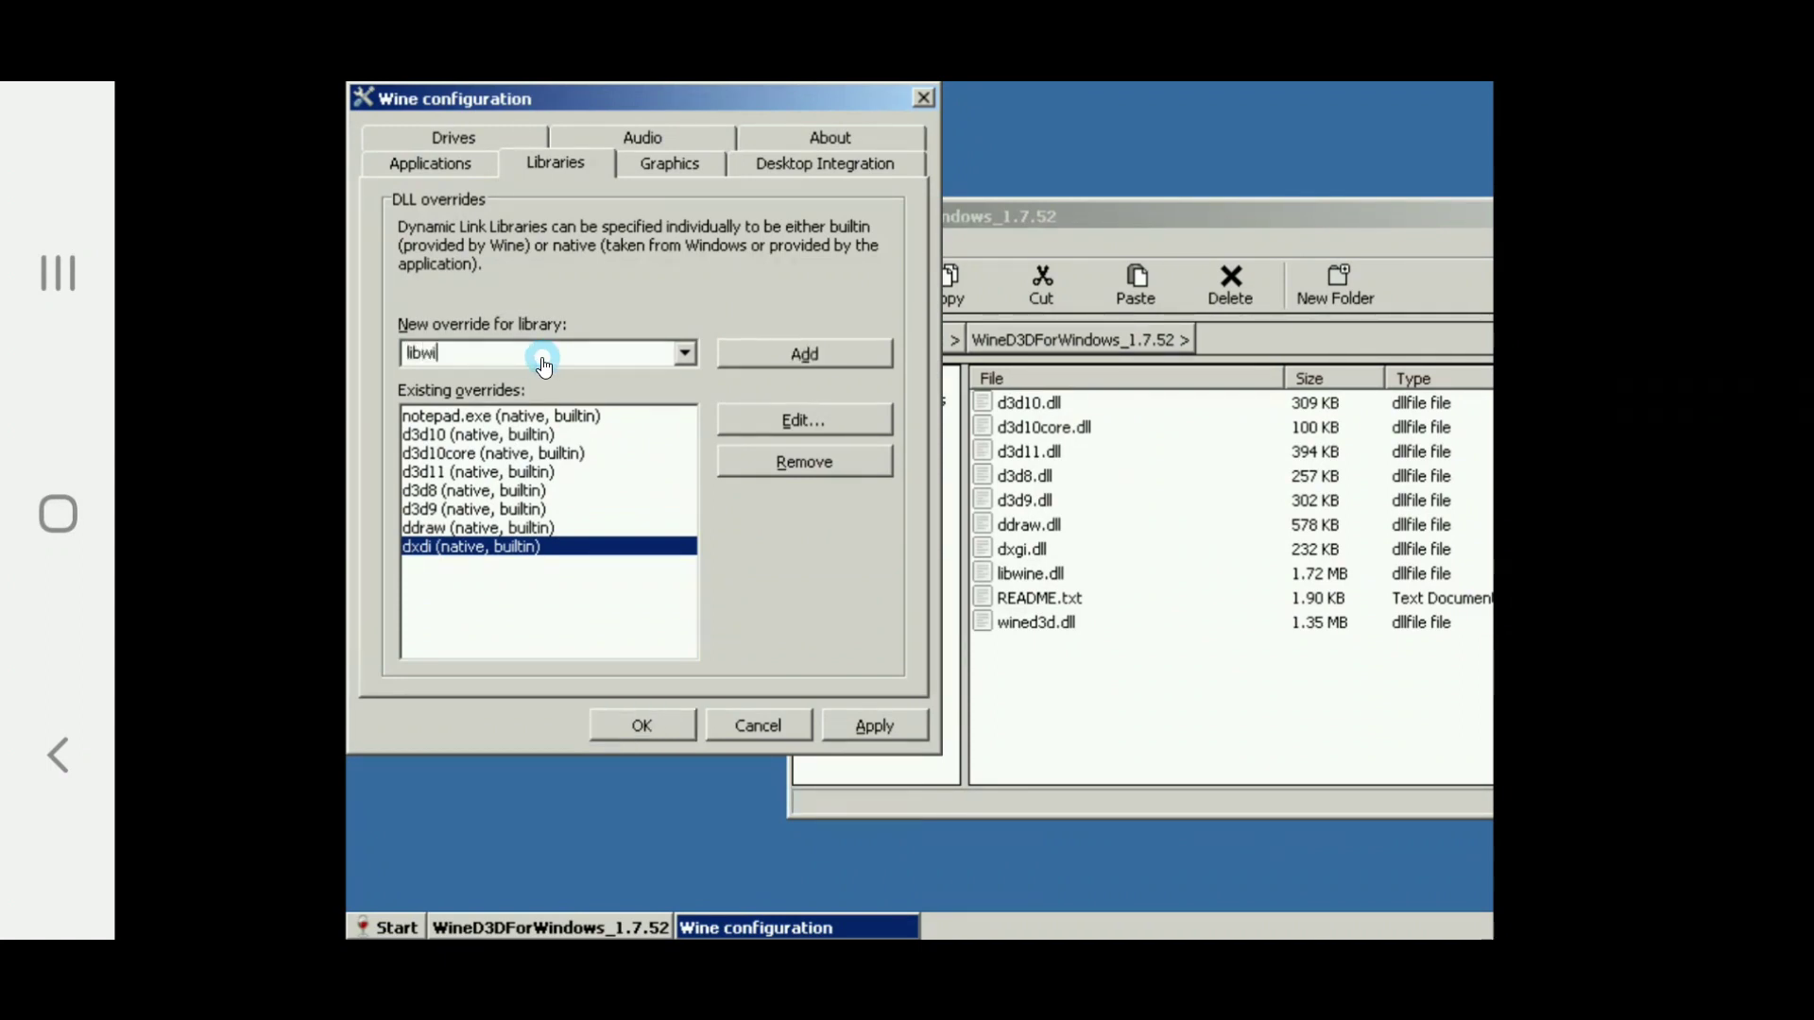
text(ne)
click(805, 355)
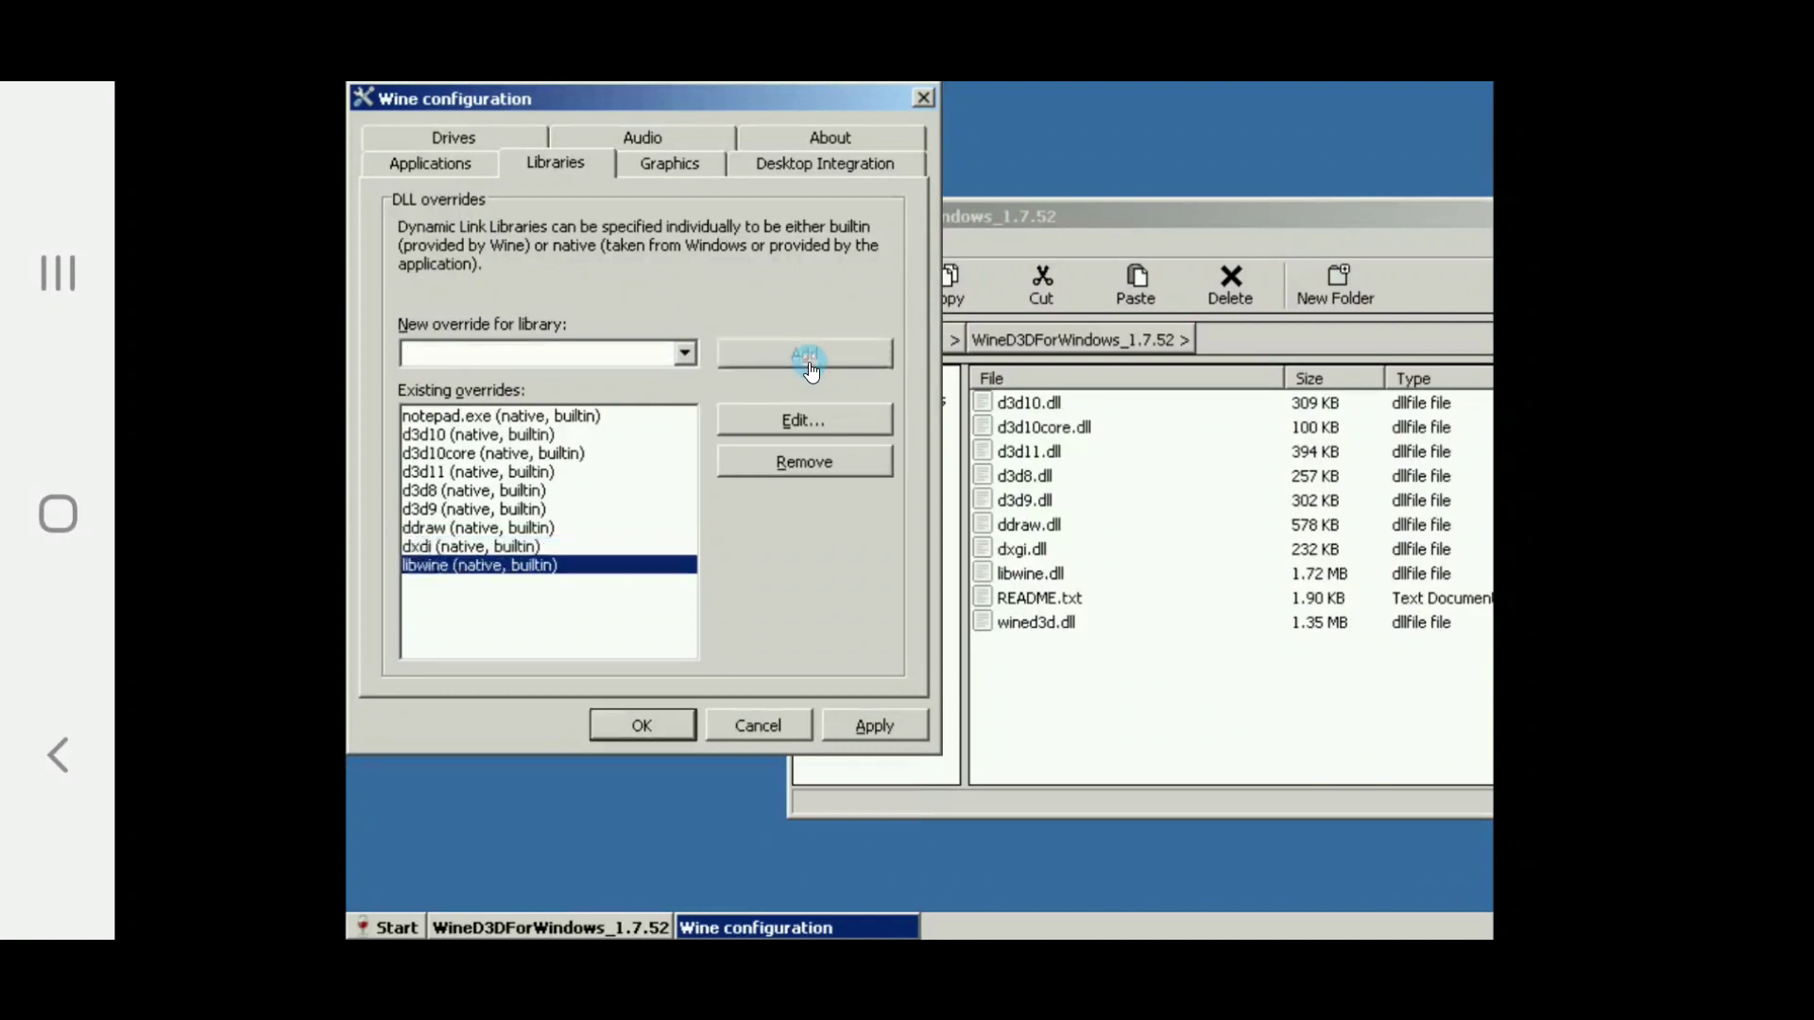
click(482, 359)
text(wined3d)
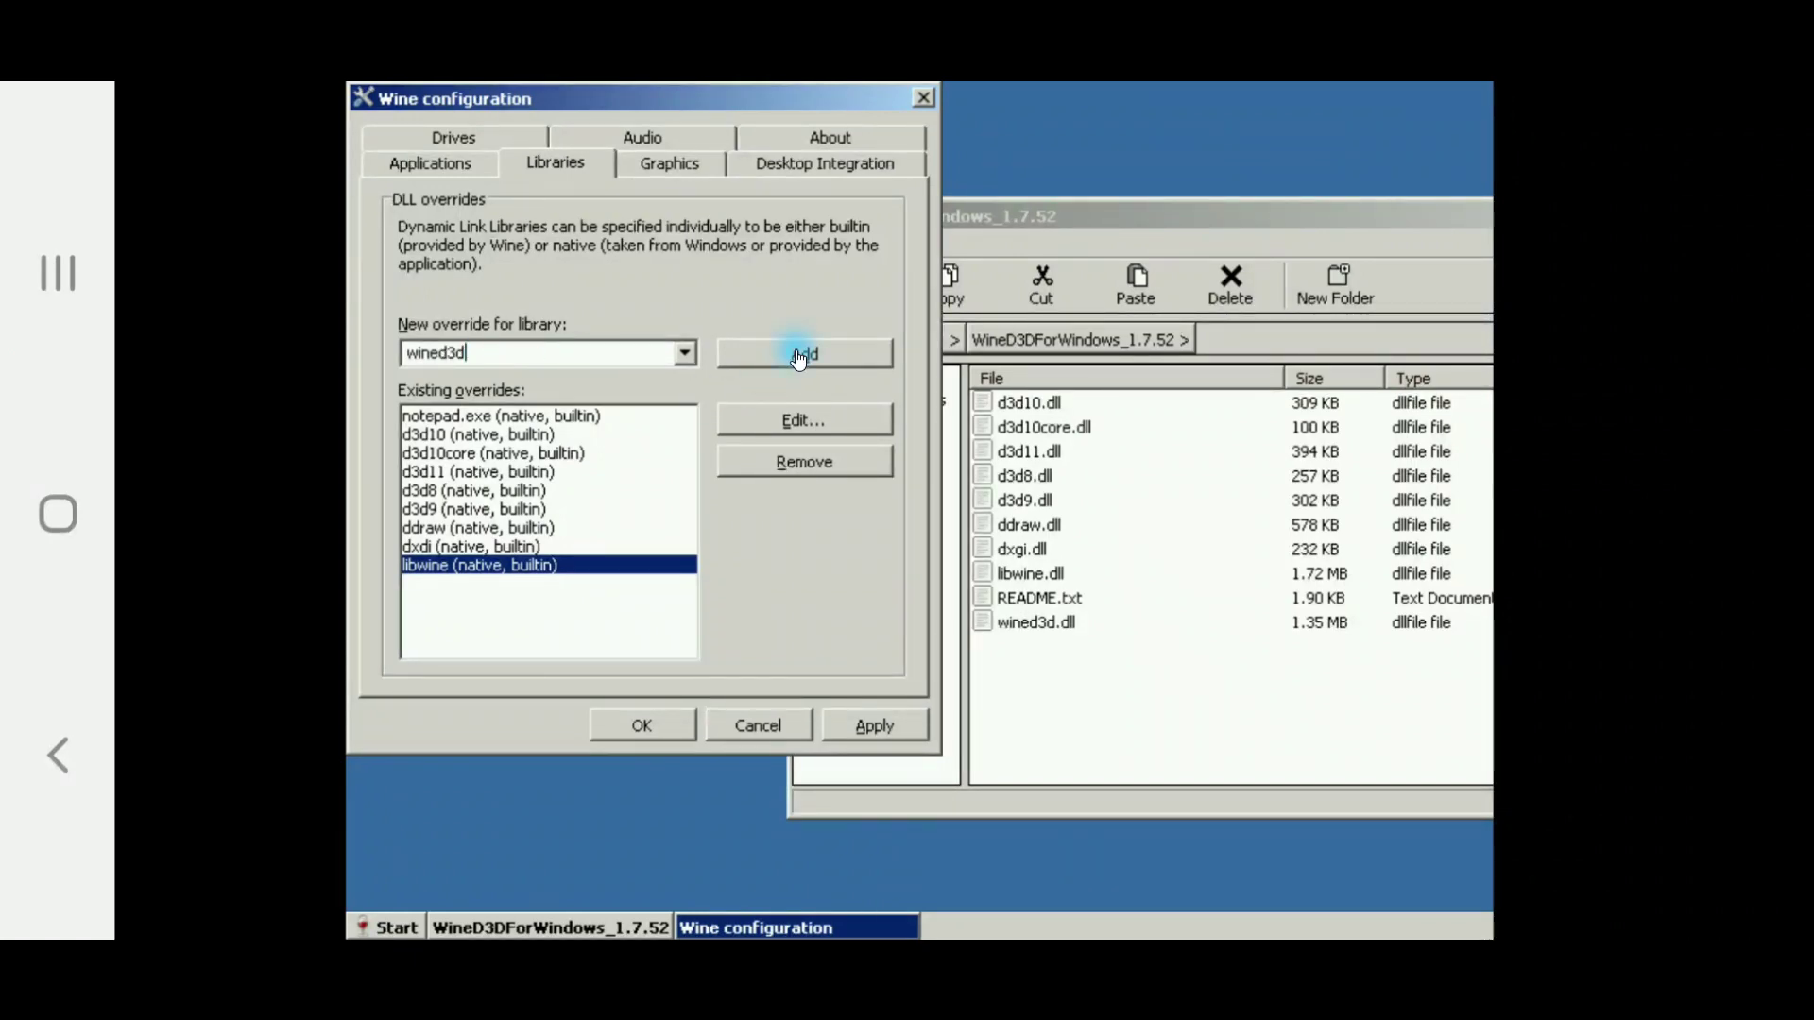
click(802, 353)
click(874, 545)
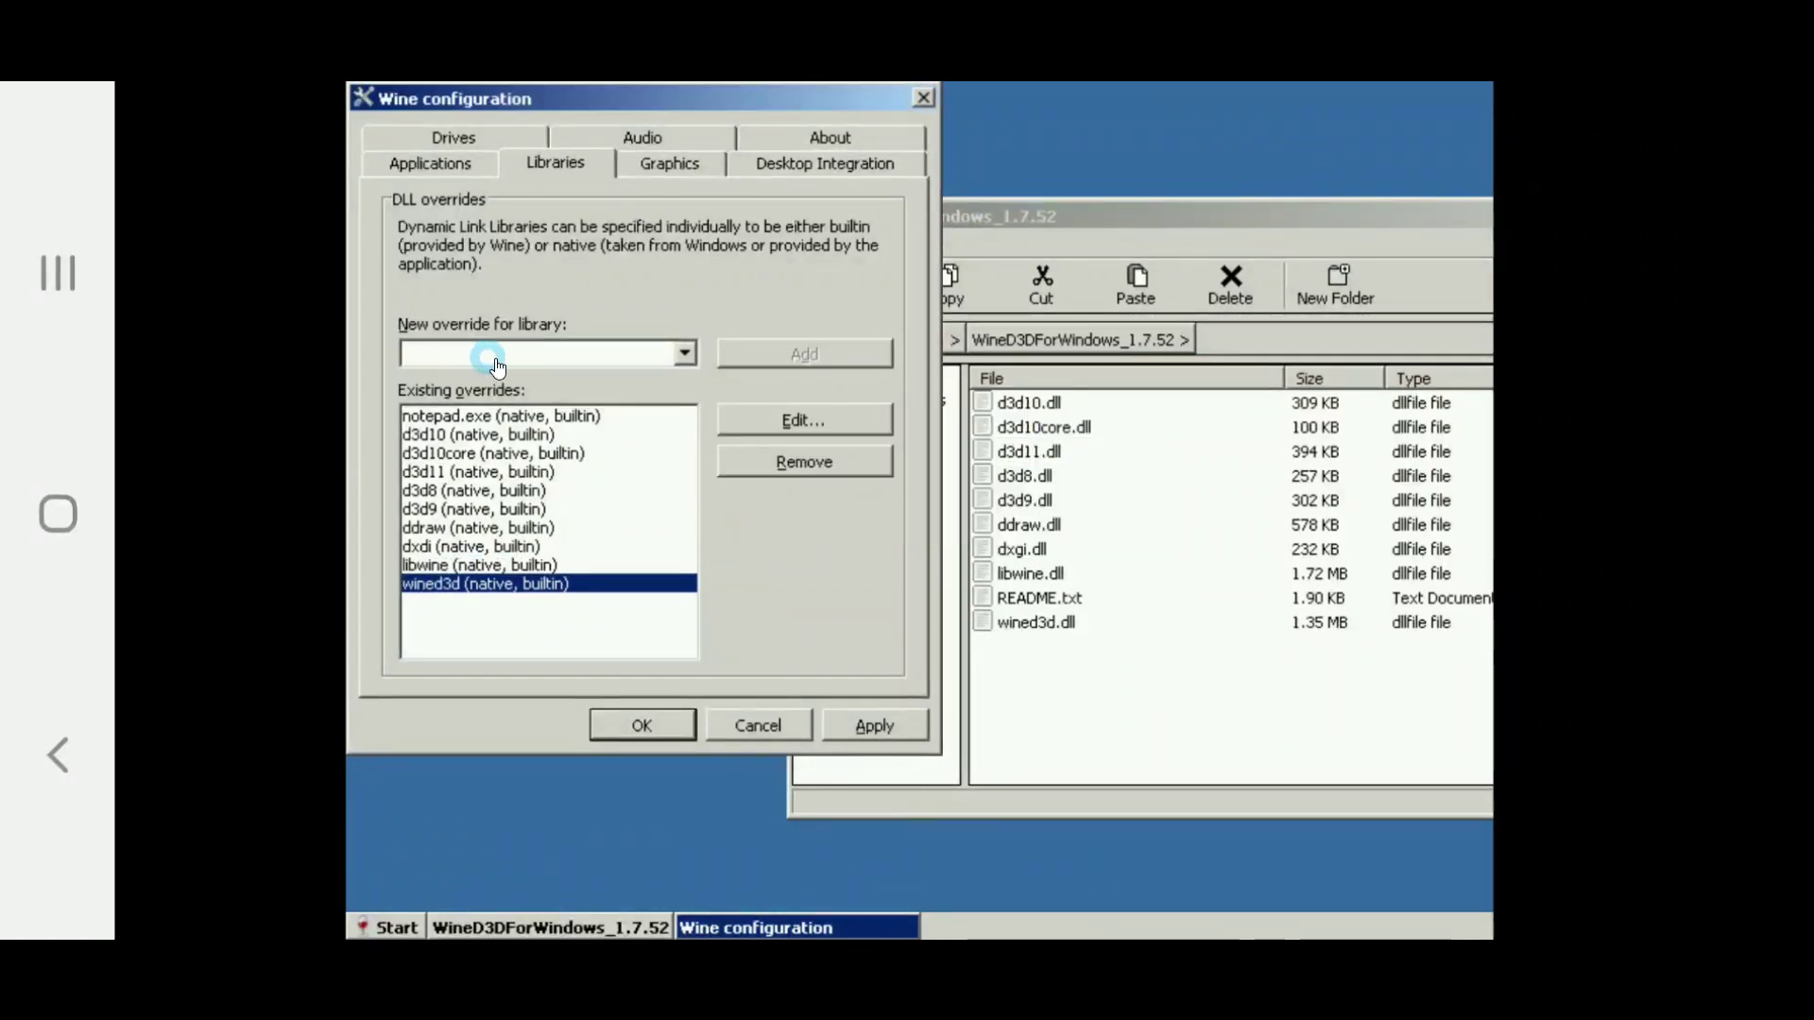
Step: Open D:\MesaForWindows-19.1.4 to check the opengl32.dll file name
click(956, 340)
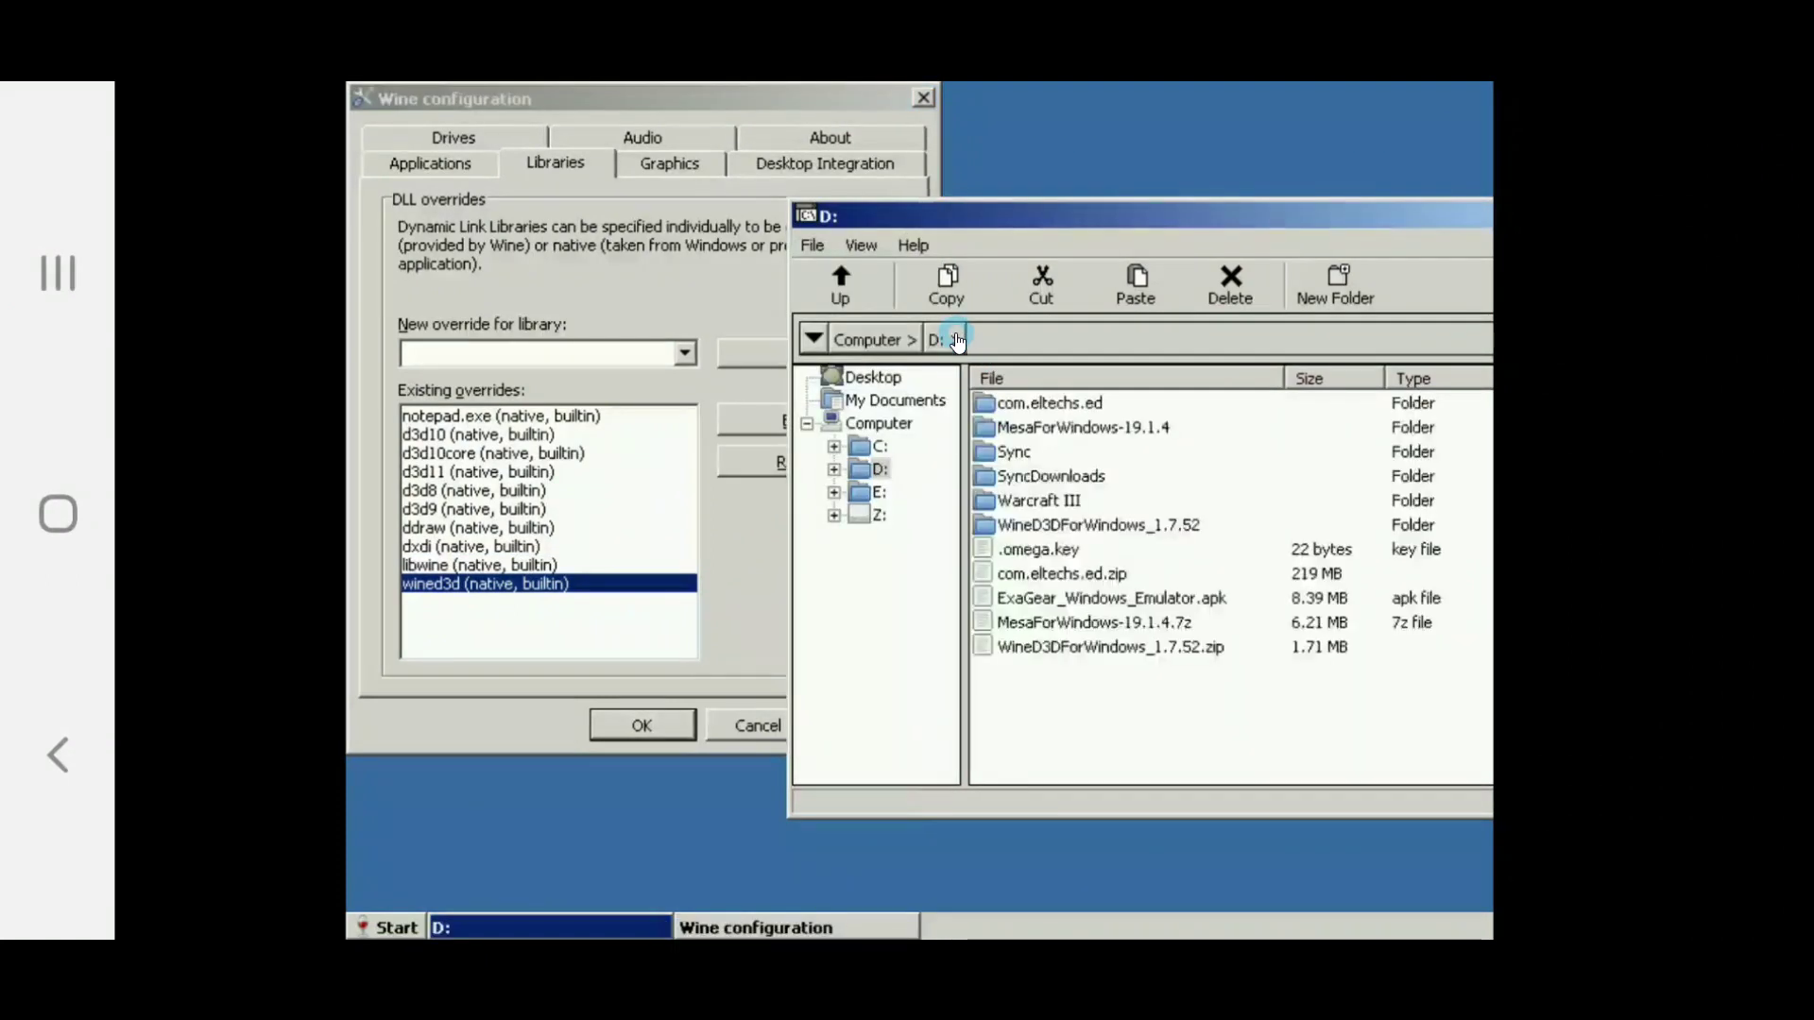
double_click(1070, 430)
click(1044, 405)
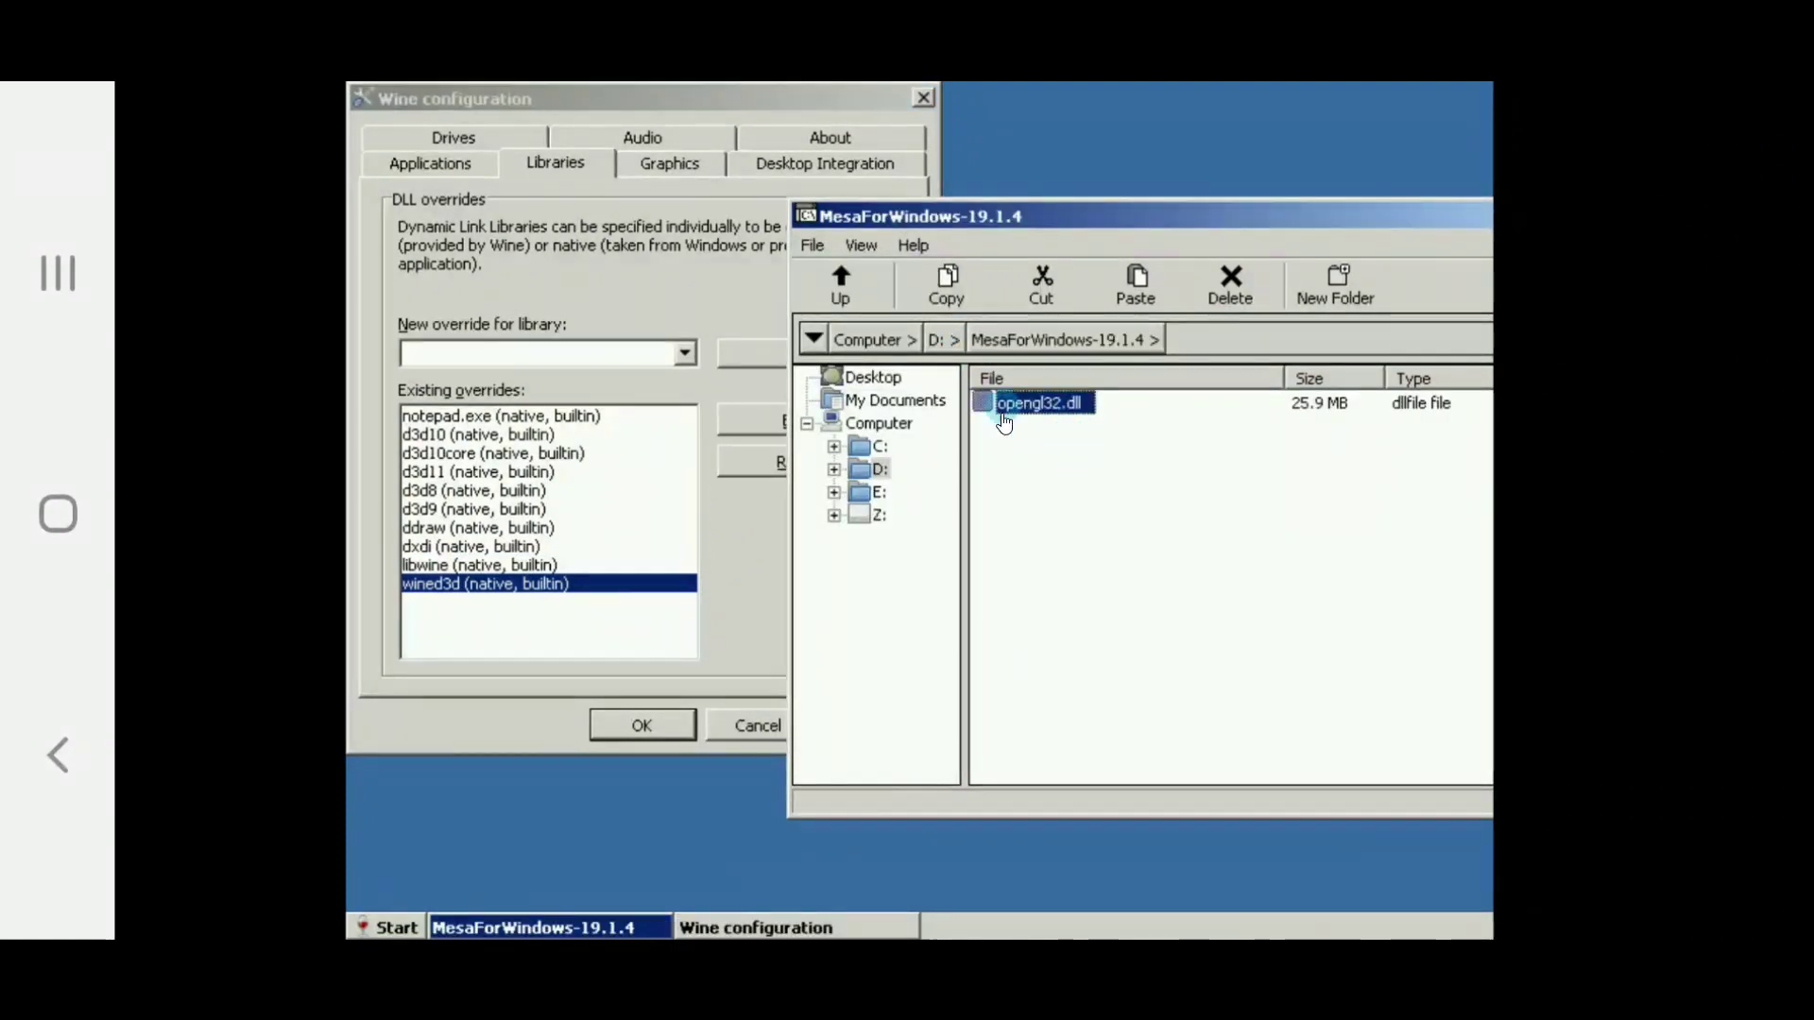
Step: Add an opengl32 override, accept the warning, and apply all overrides
click(492, 366)
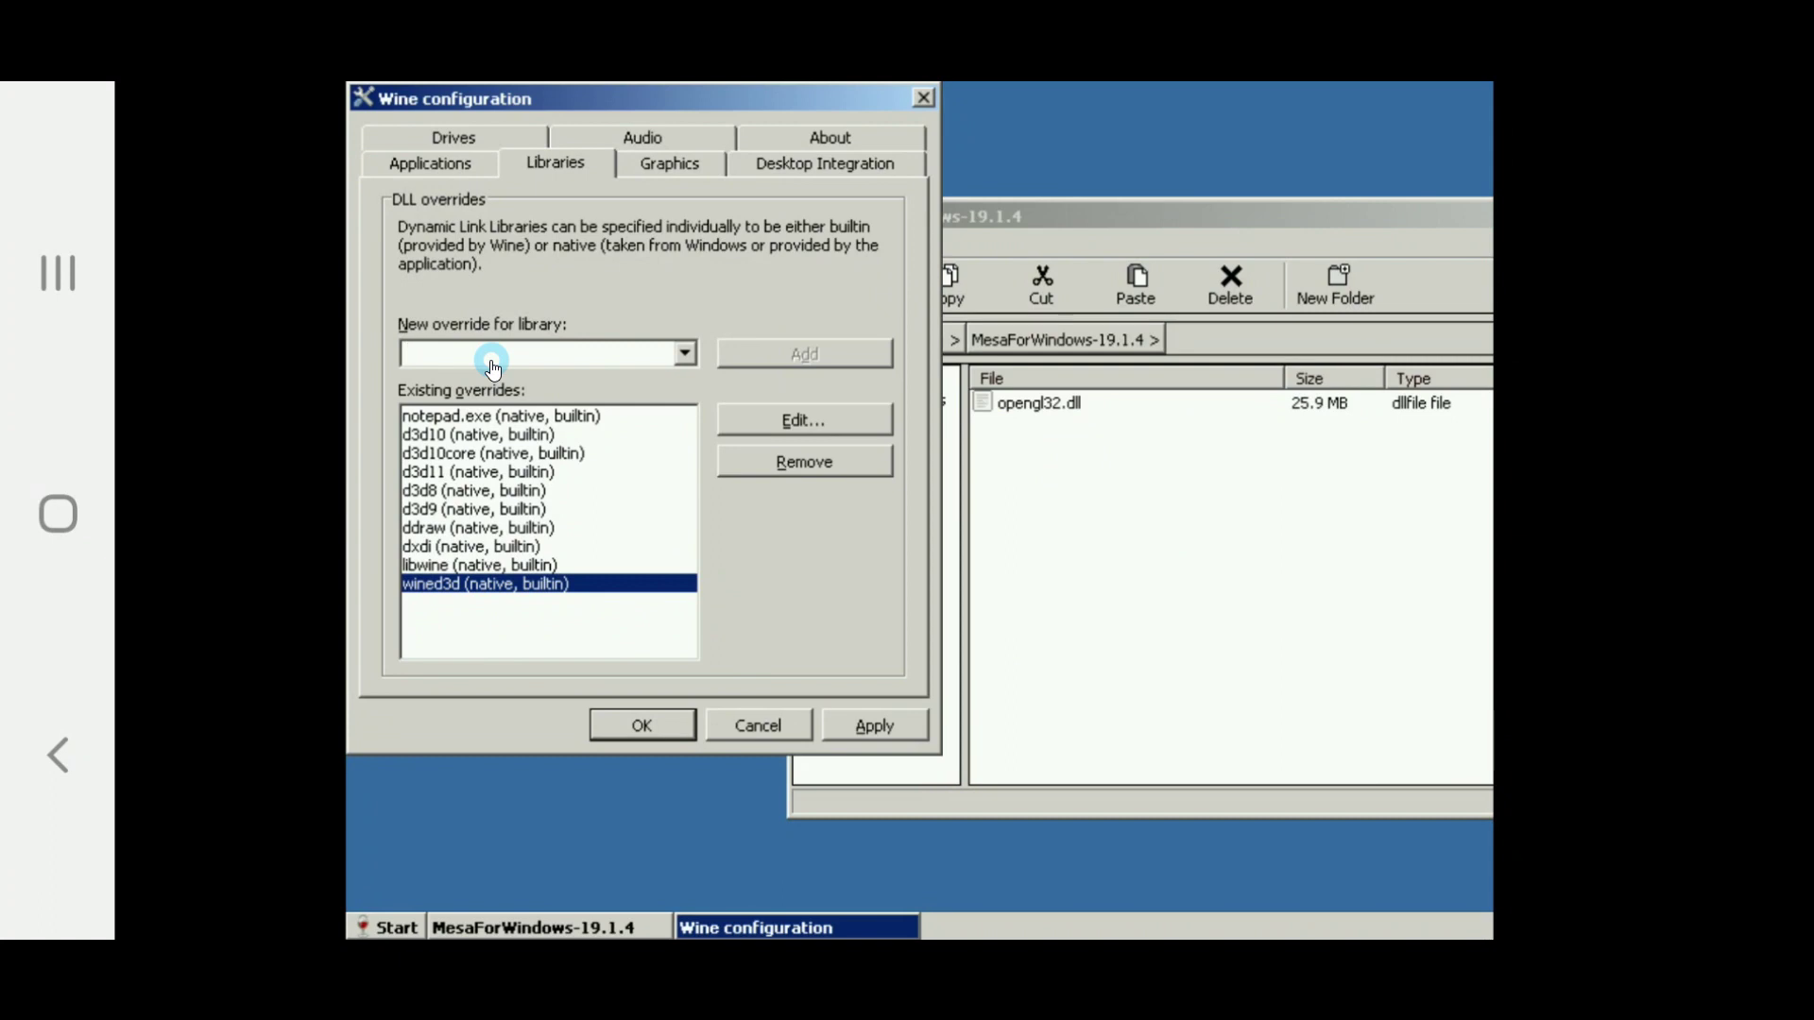
text(opengl32)
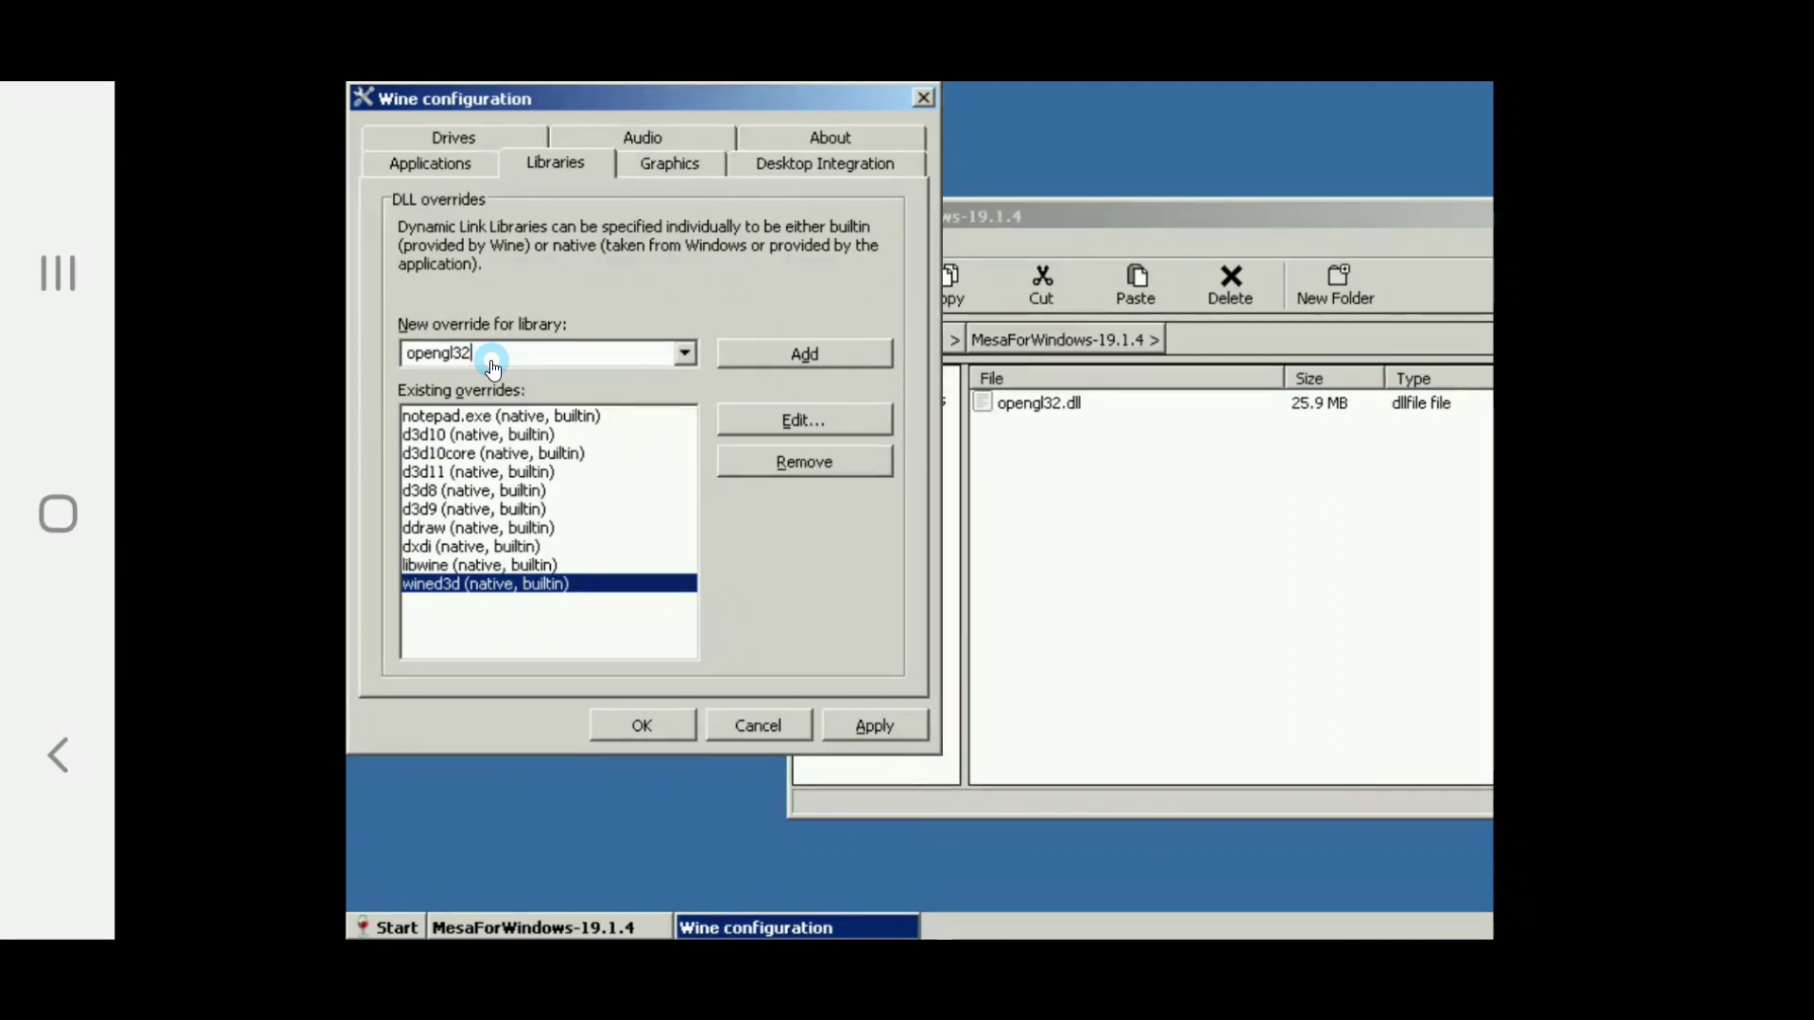
click(801, 359)
click(866, 540)
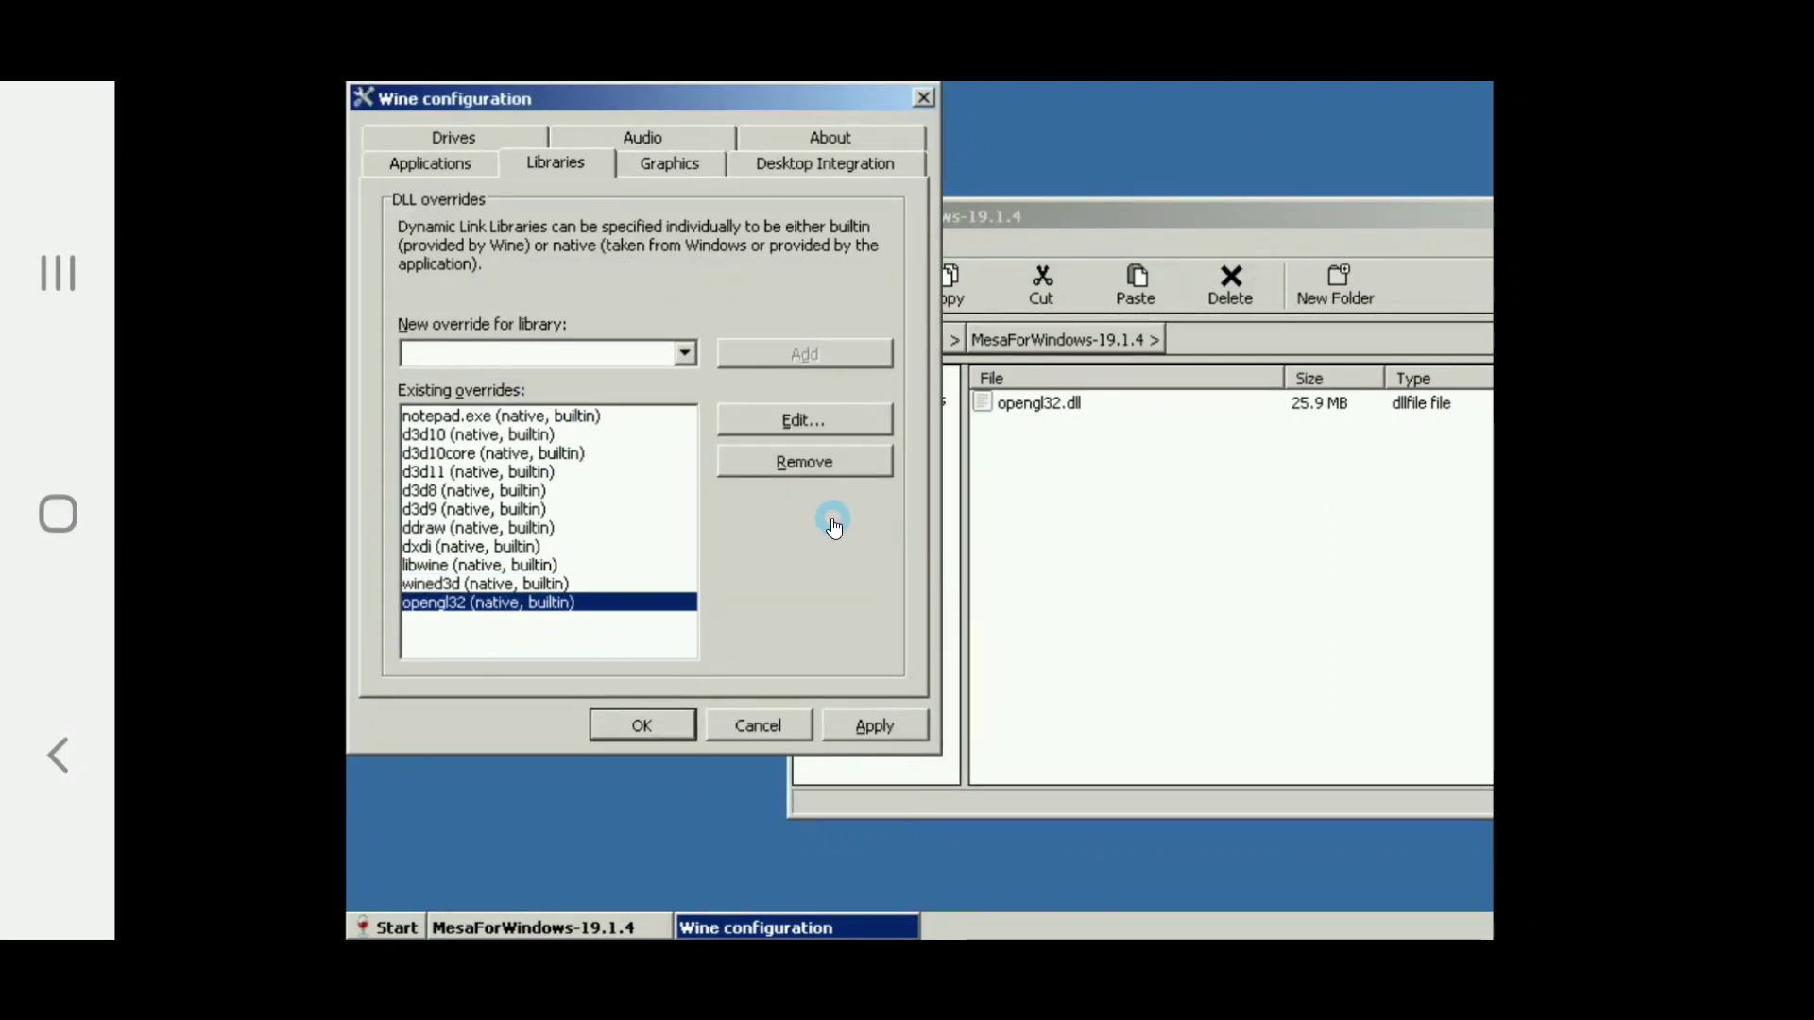
click(868, 726)
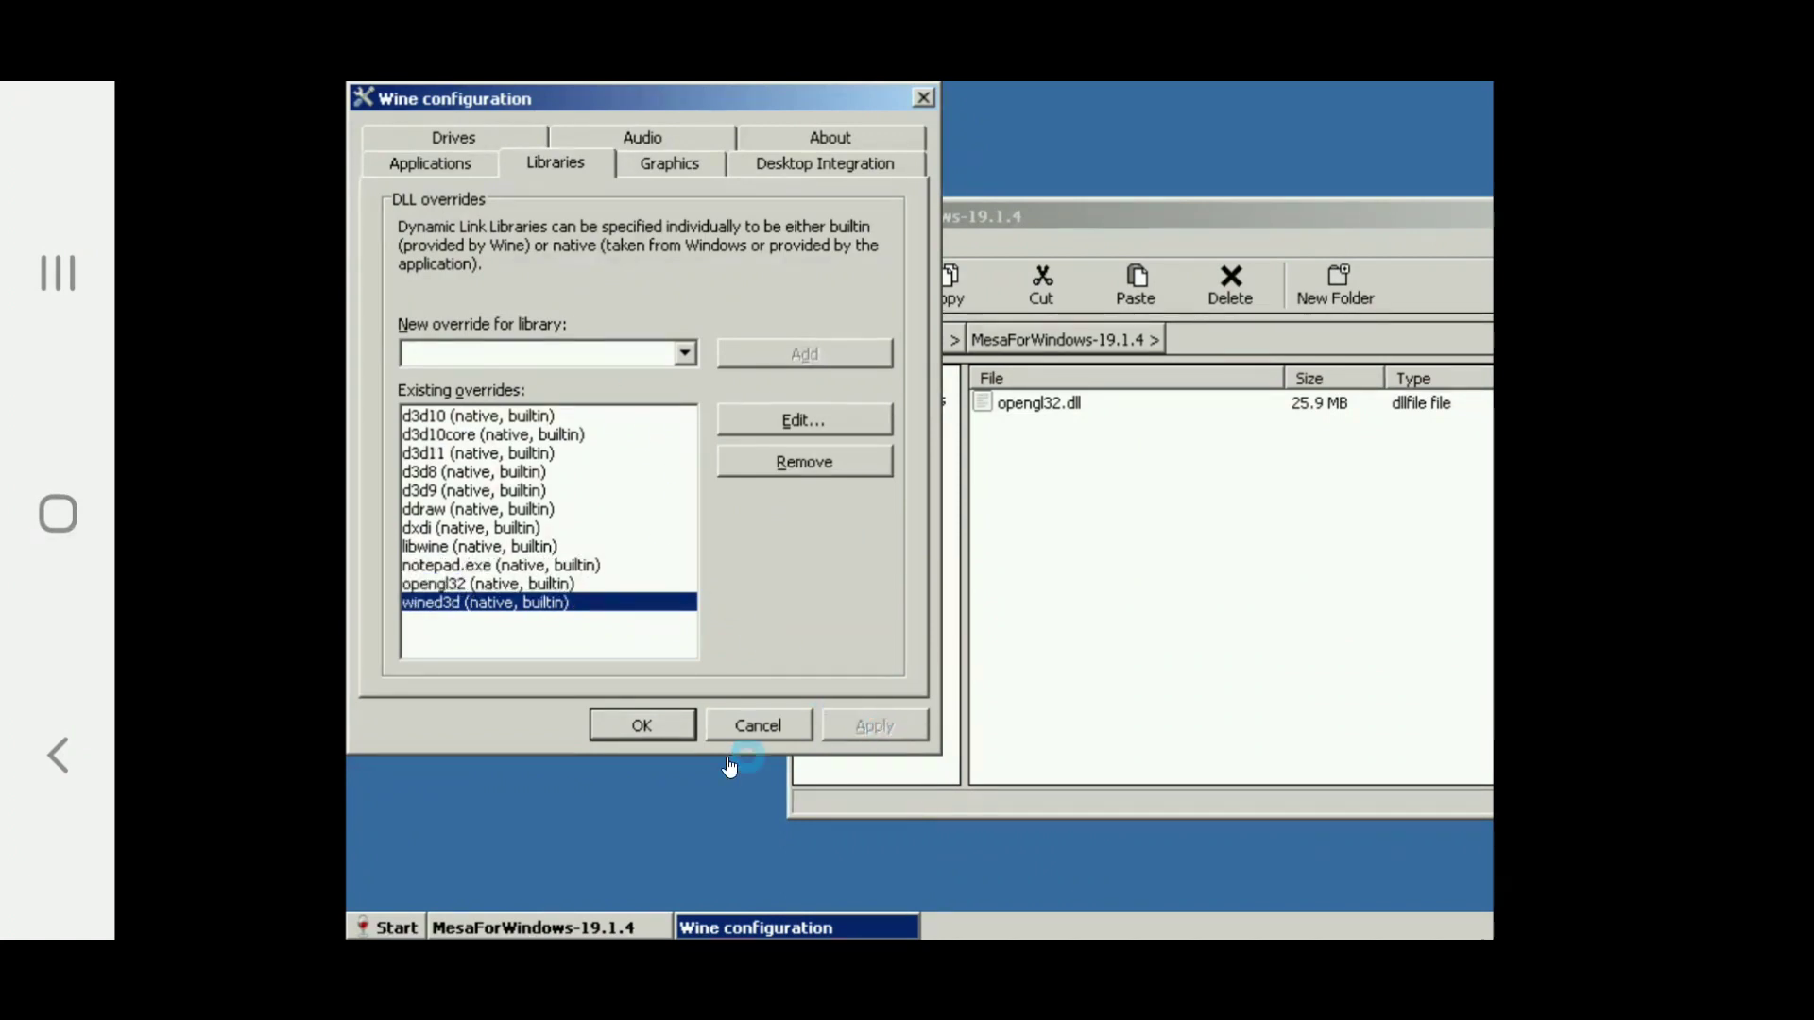
Step: Save and close winecfg, then open the Warcraft III folder on drive D:
click(666, 731)
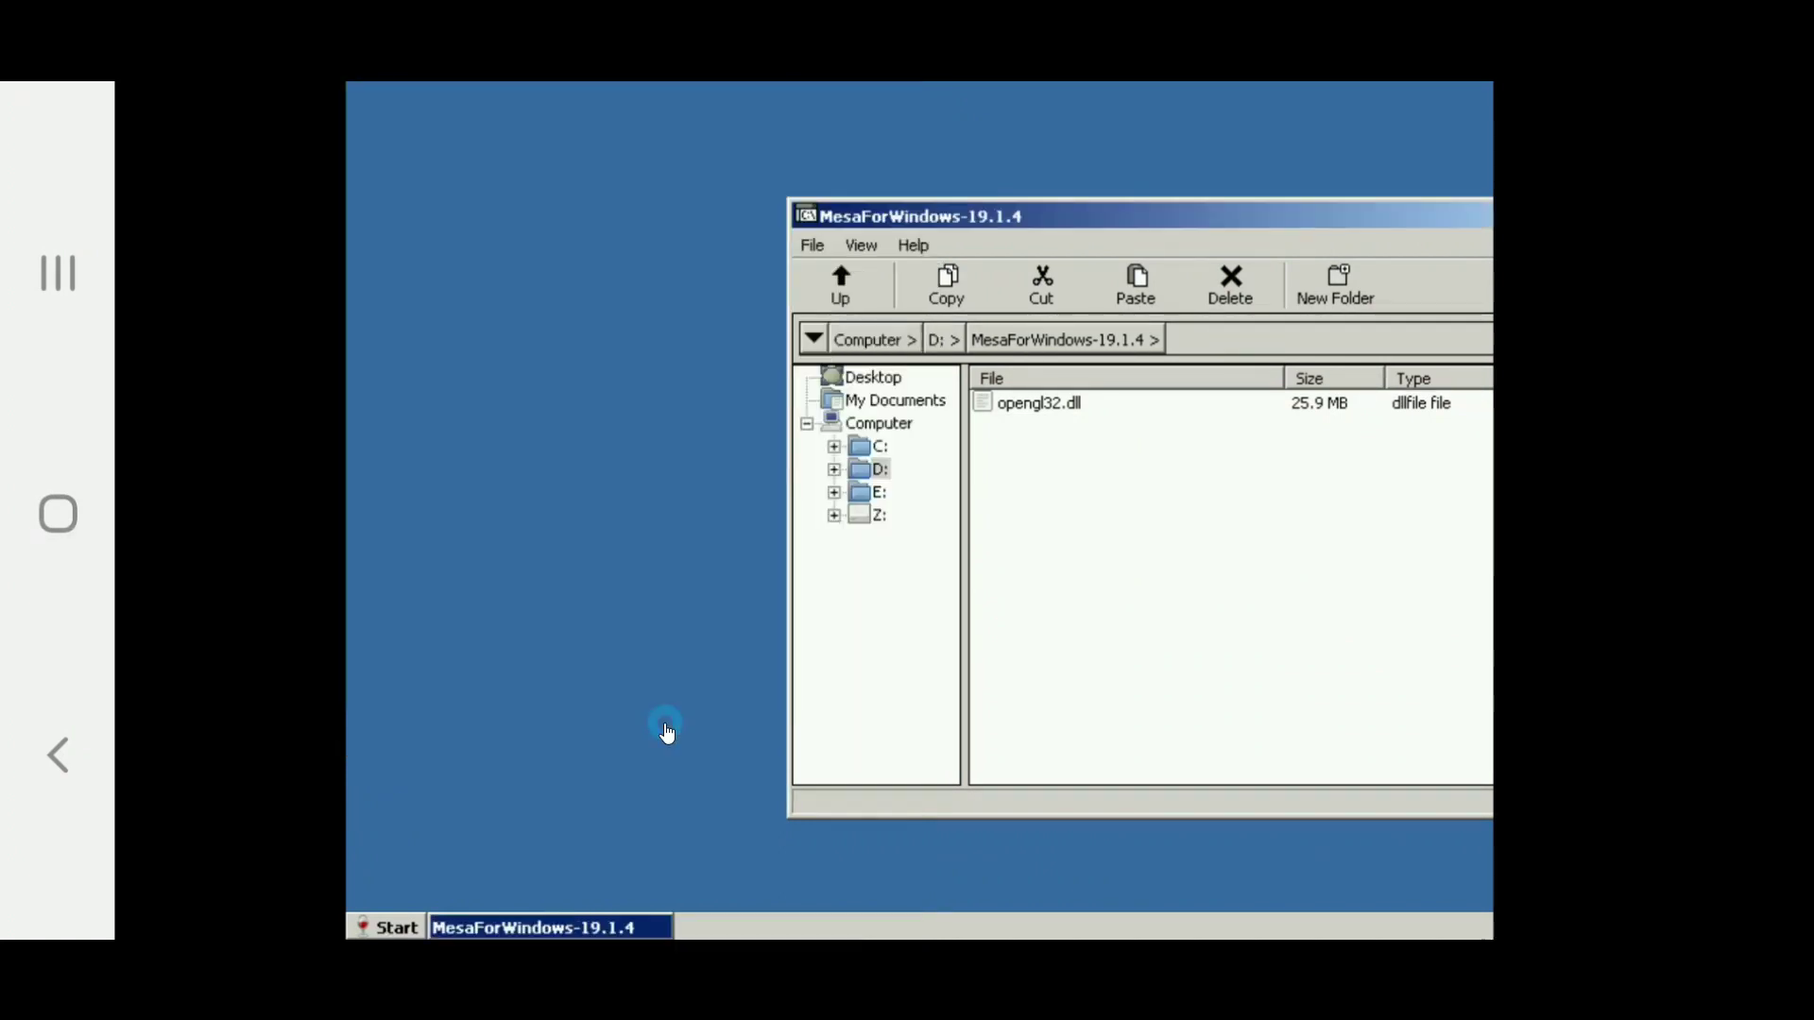
click(933, 472)
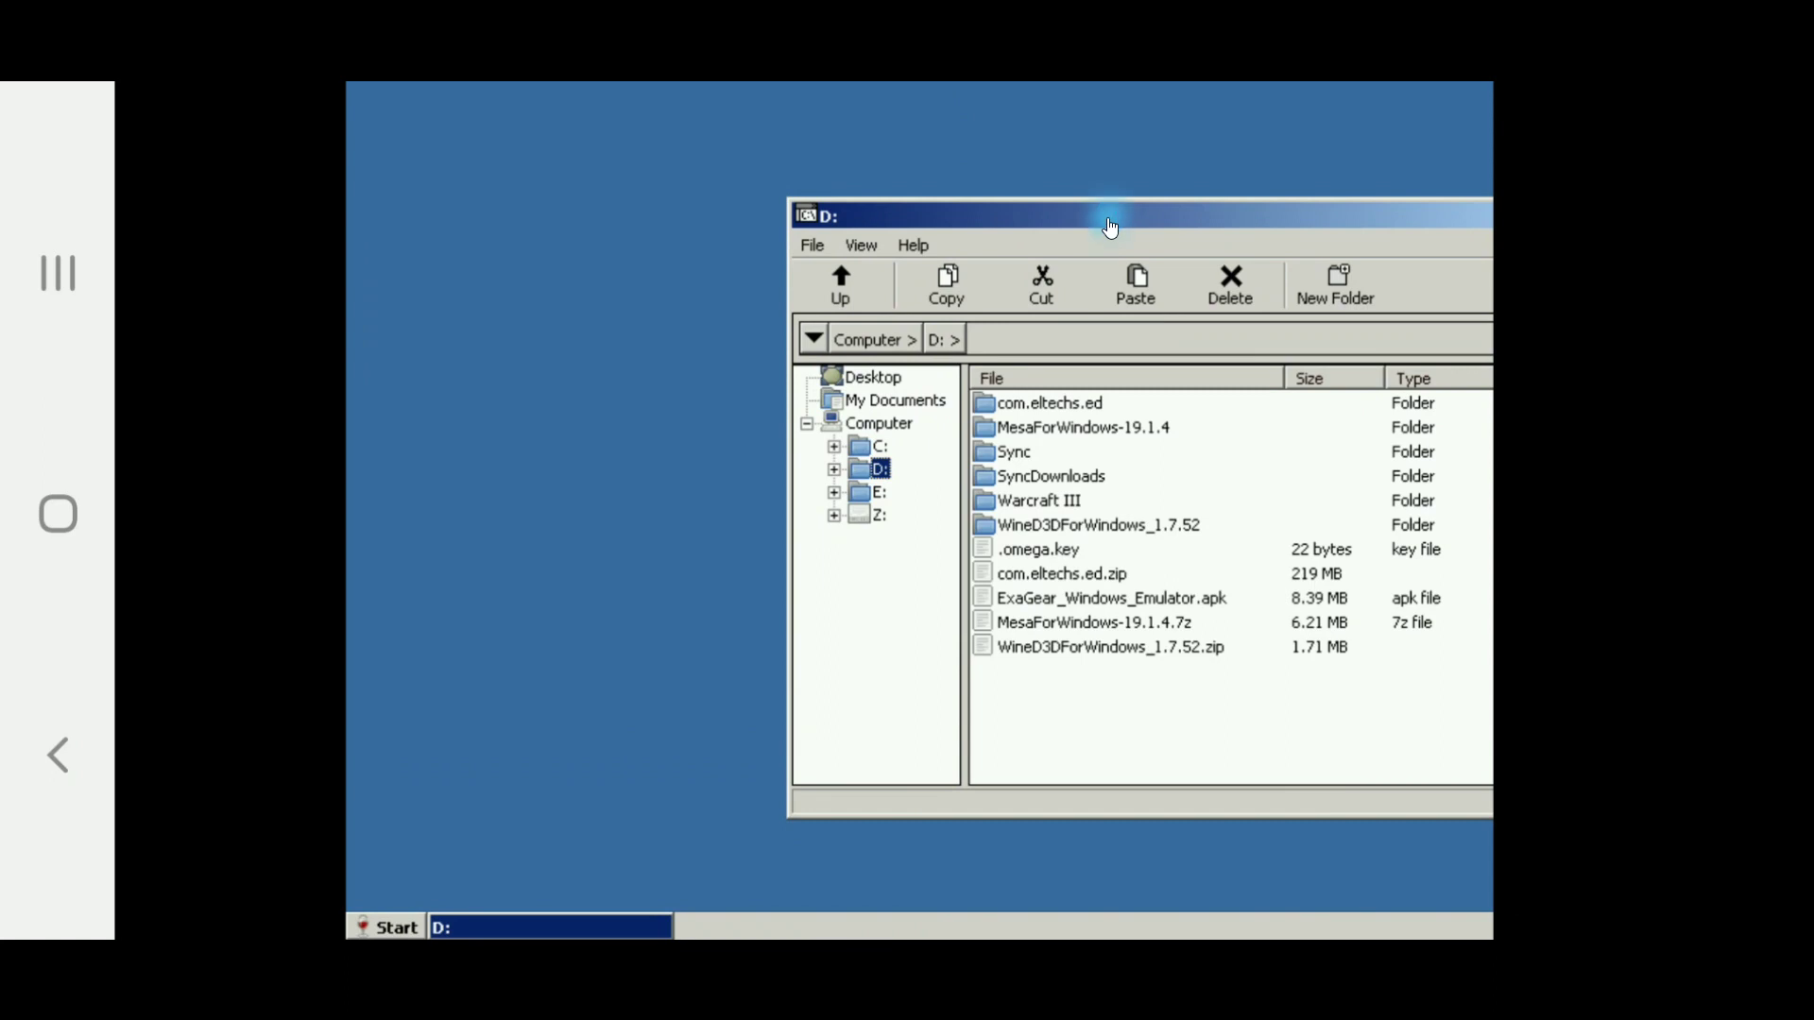
double_click(1049, 508)
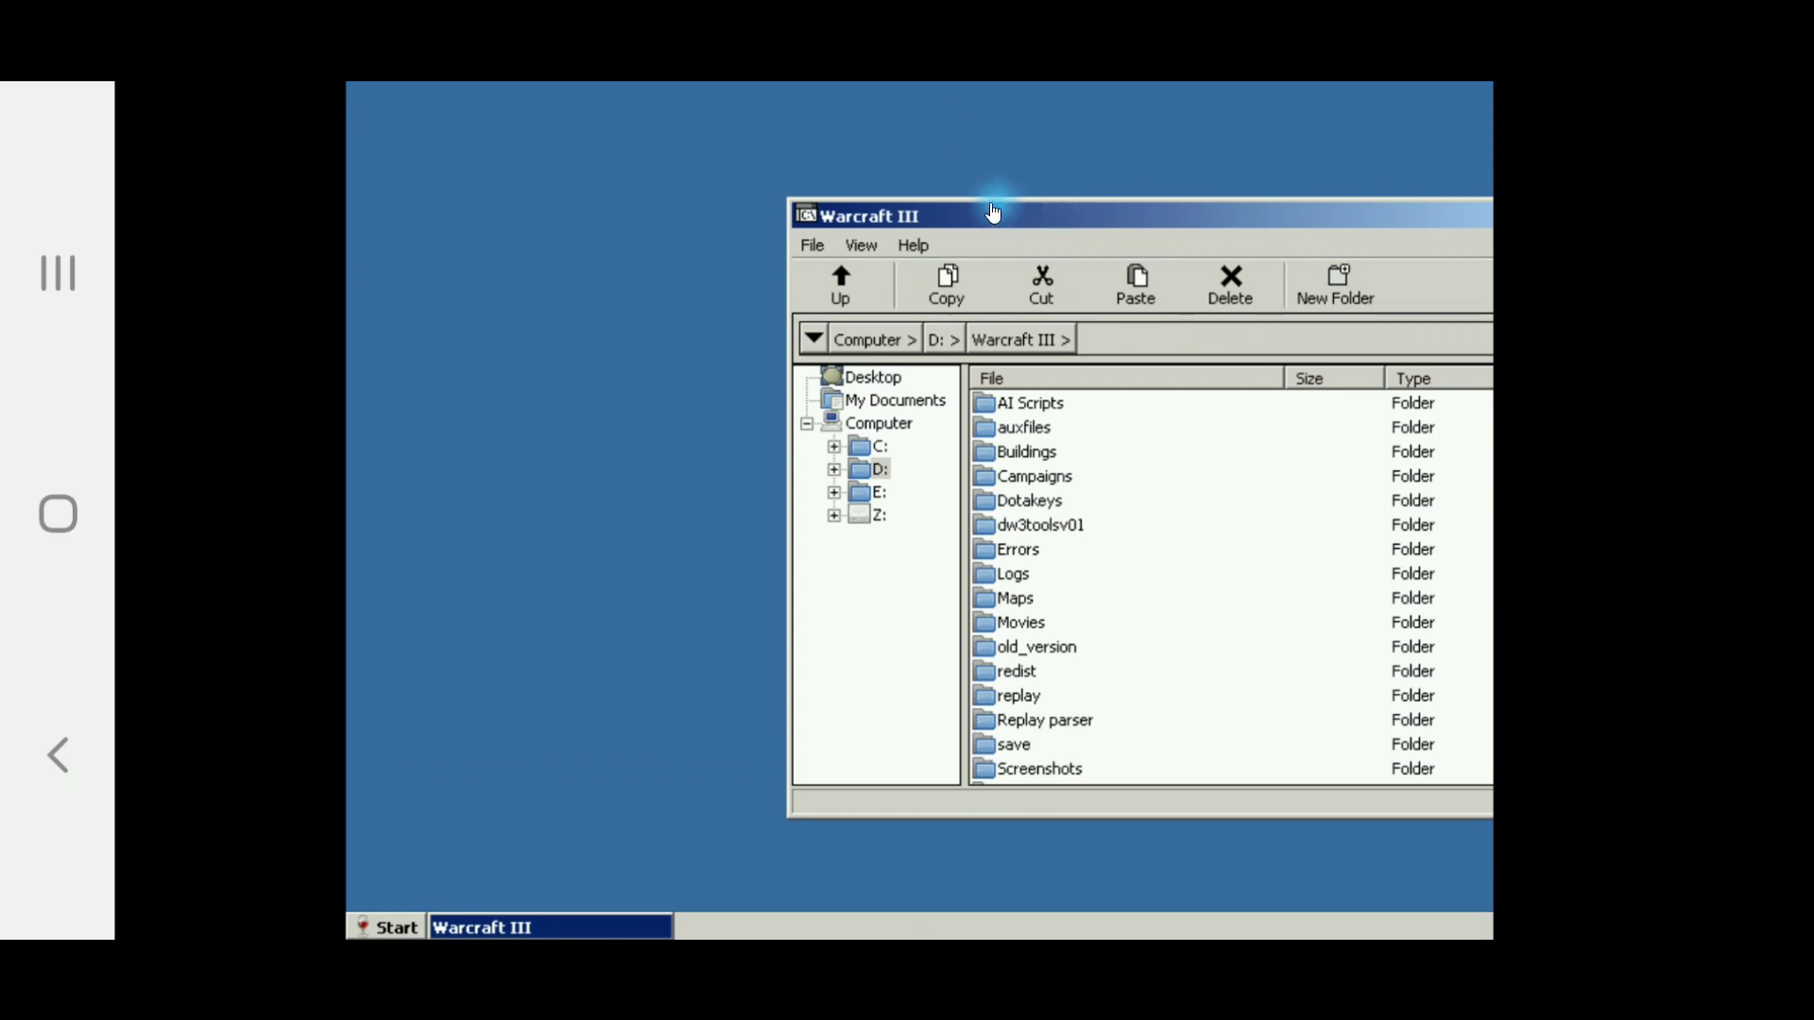
Step: Scroll to war3.exe and run it to start Warcraft III
drag(992, 210, 500, 154)
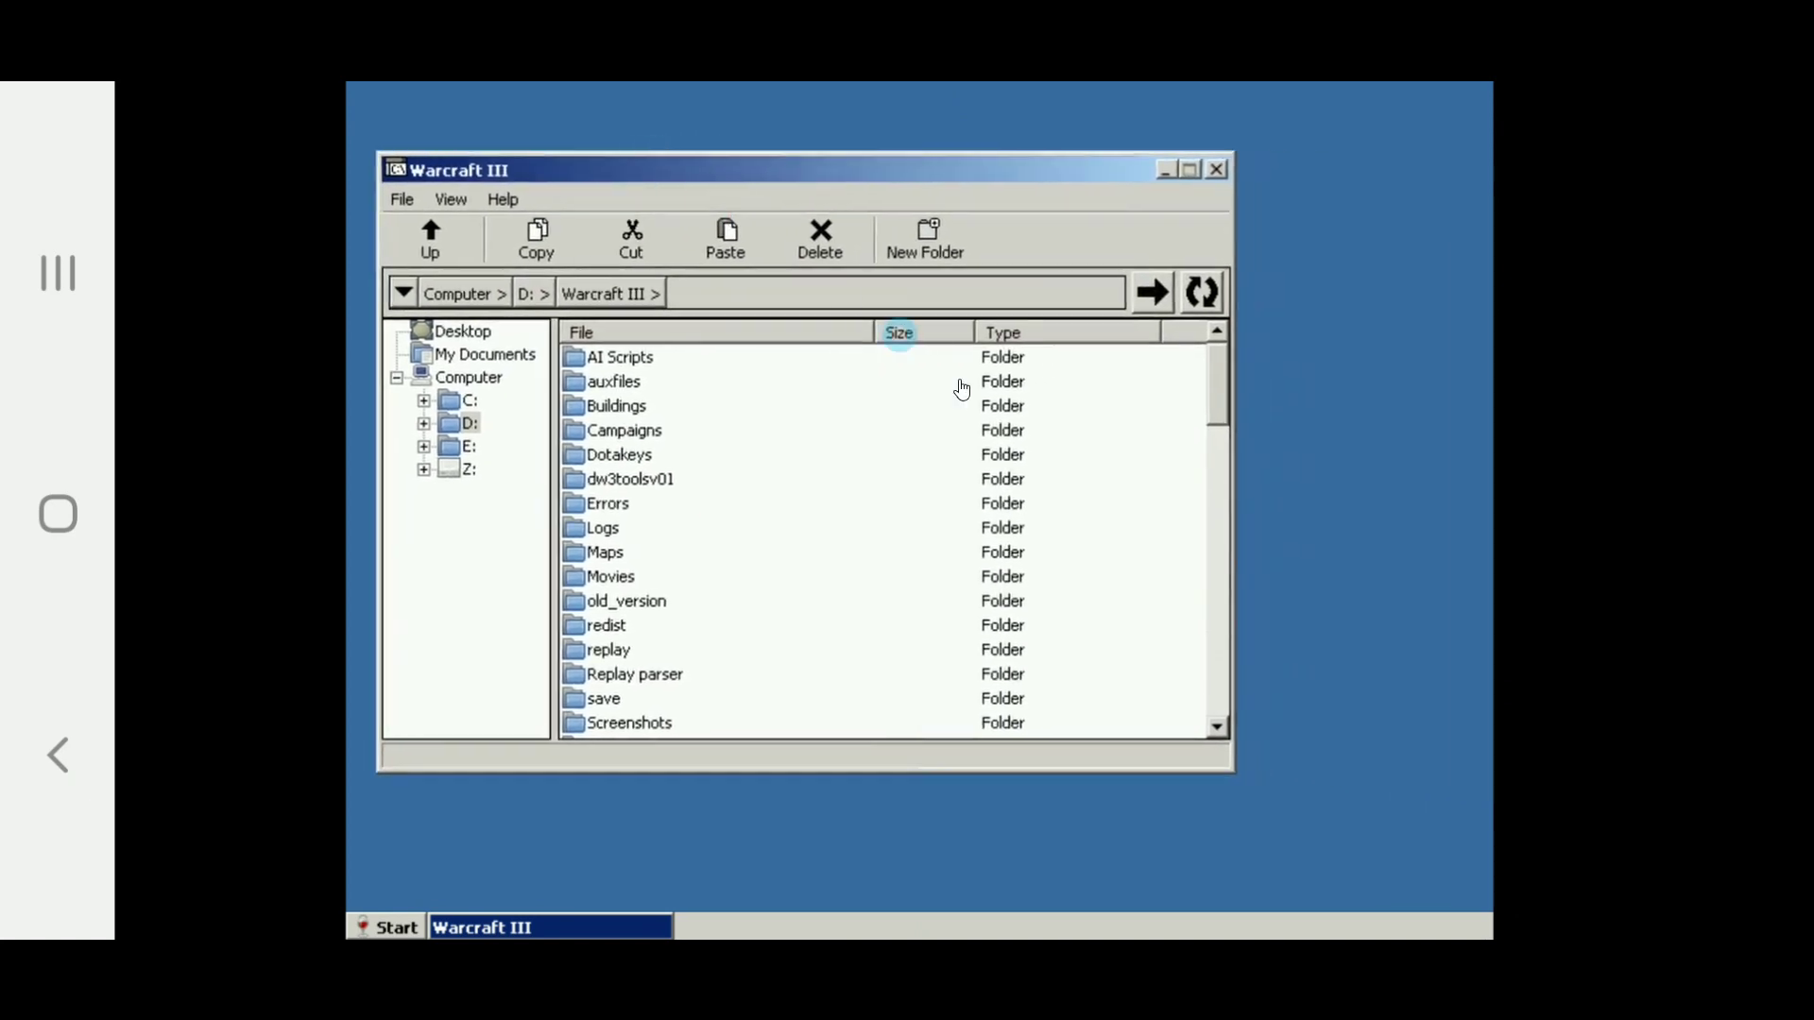
click(1203, 495)
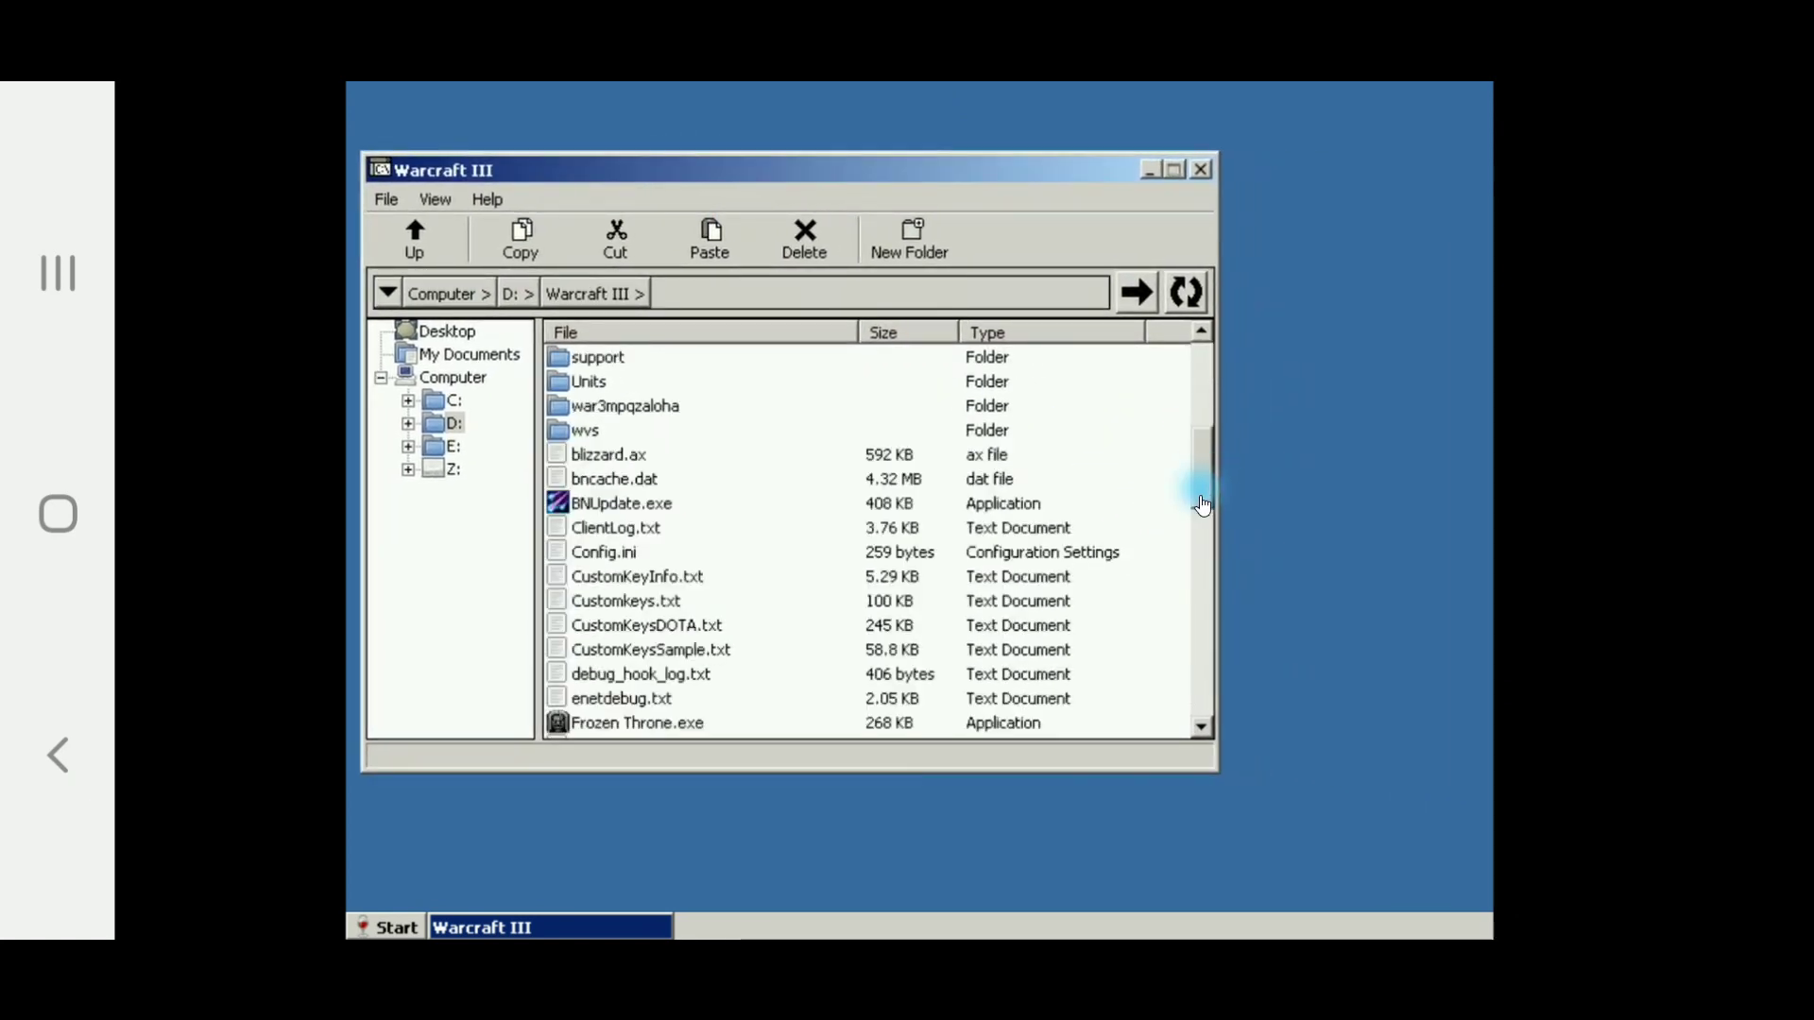
drag(1199, 491, 1199, 690)
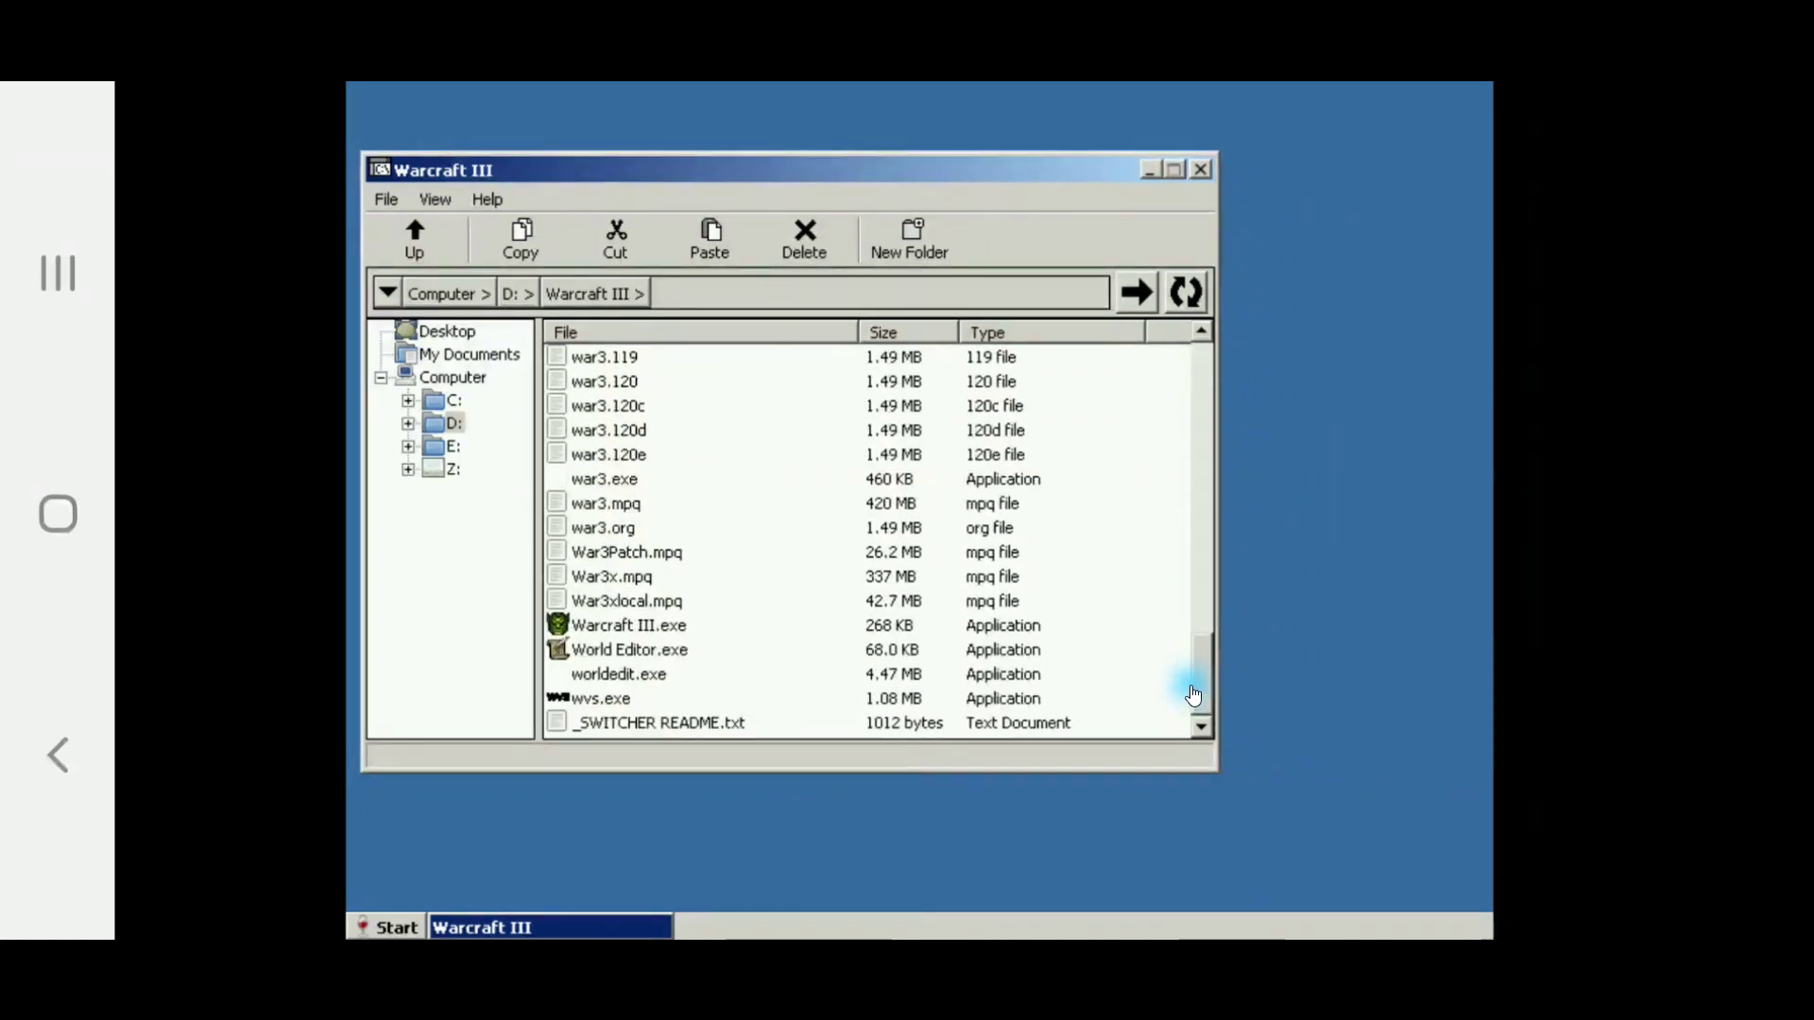
click(596, 488)
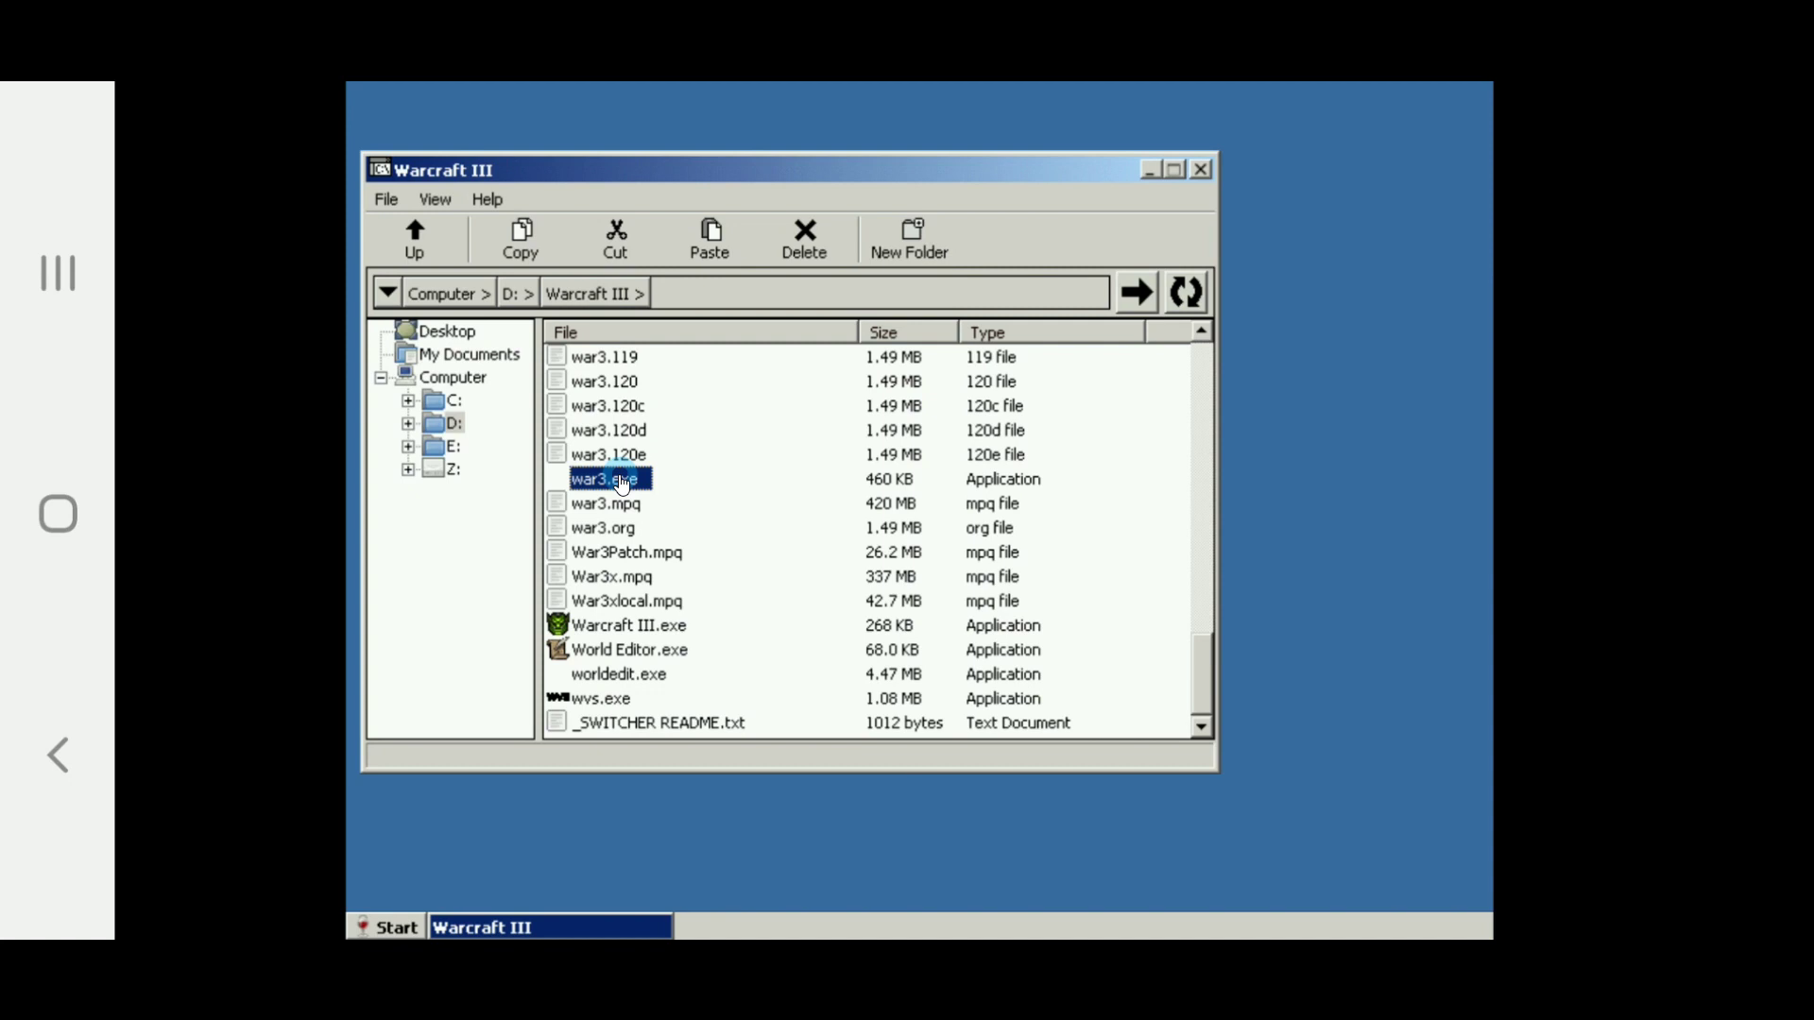
double_click(620, 482)
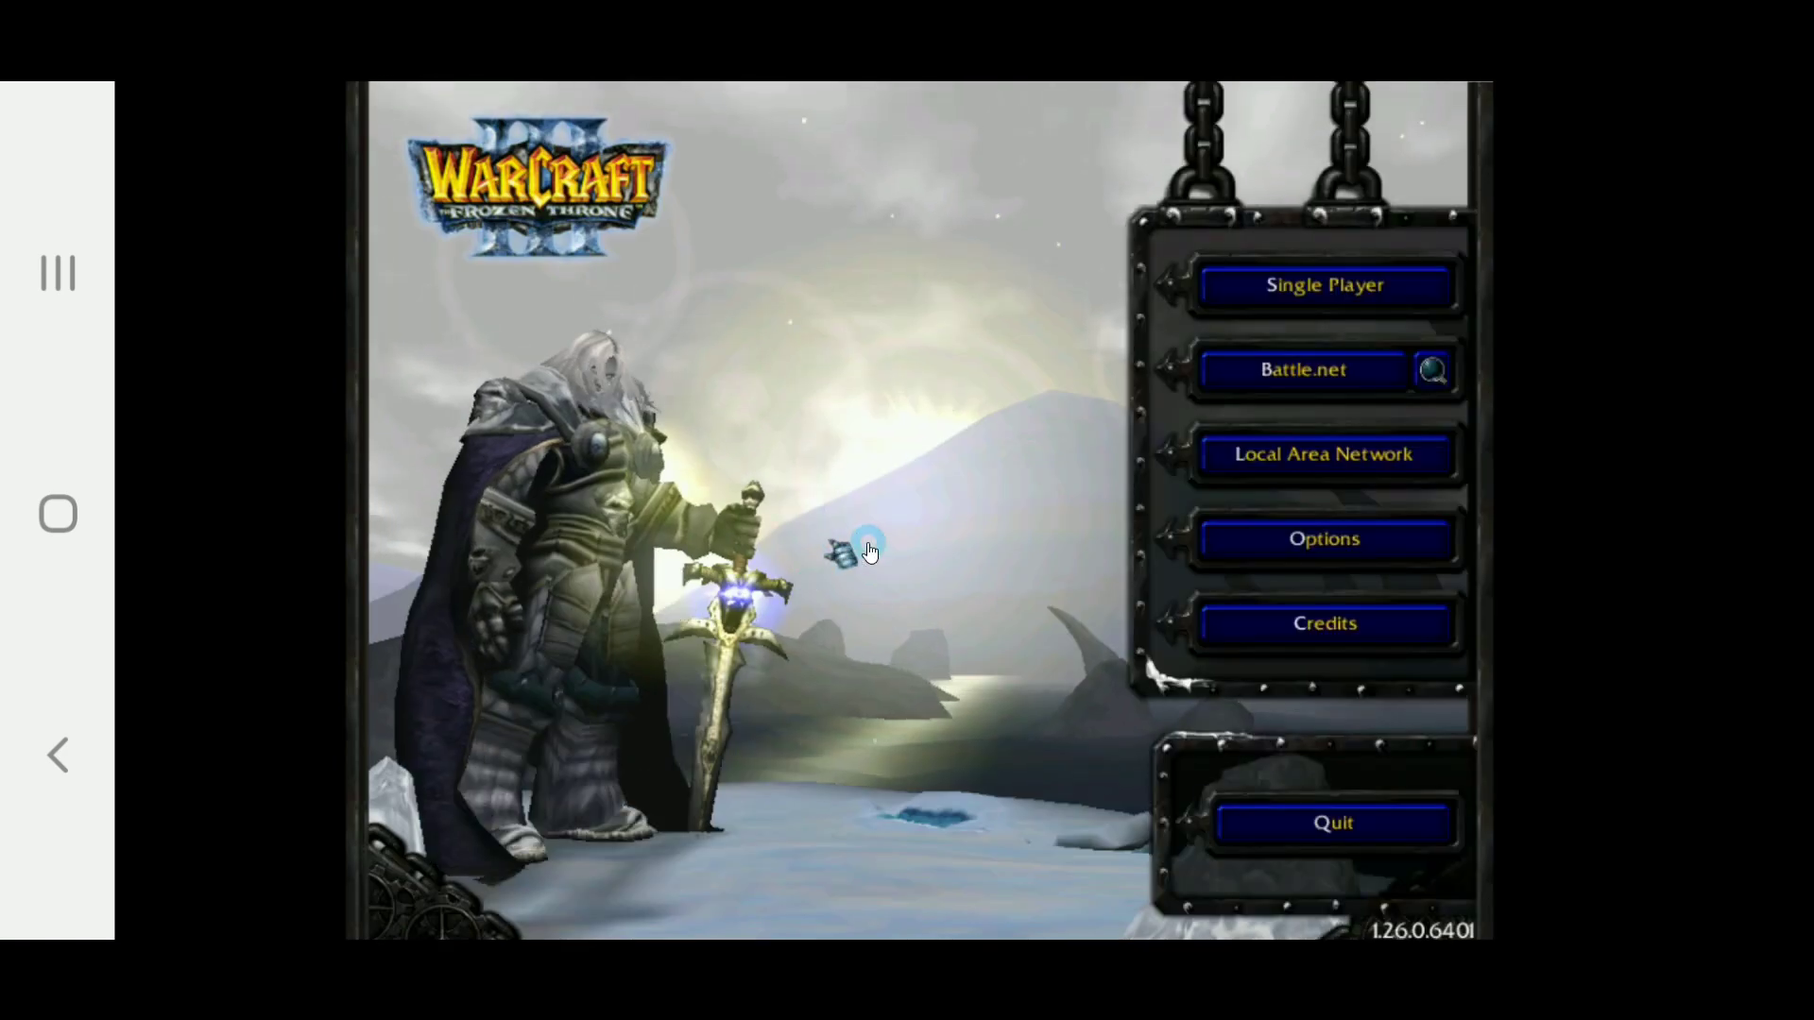
Step: Choose Single Player from the Warcraft III main menu
click(1308, 296)
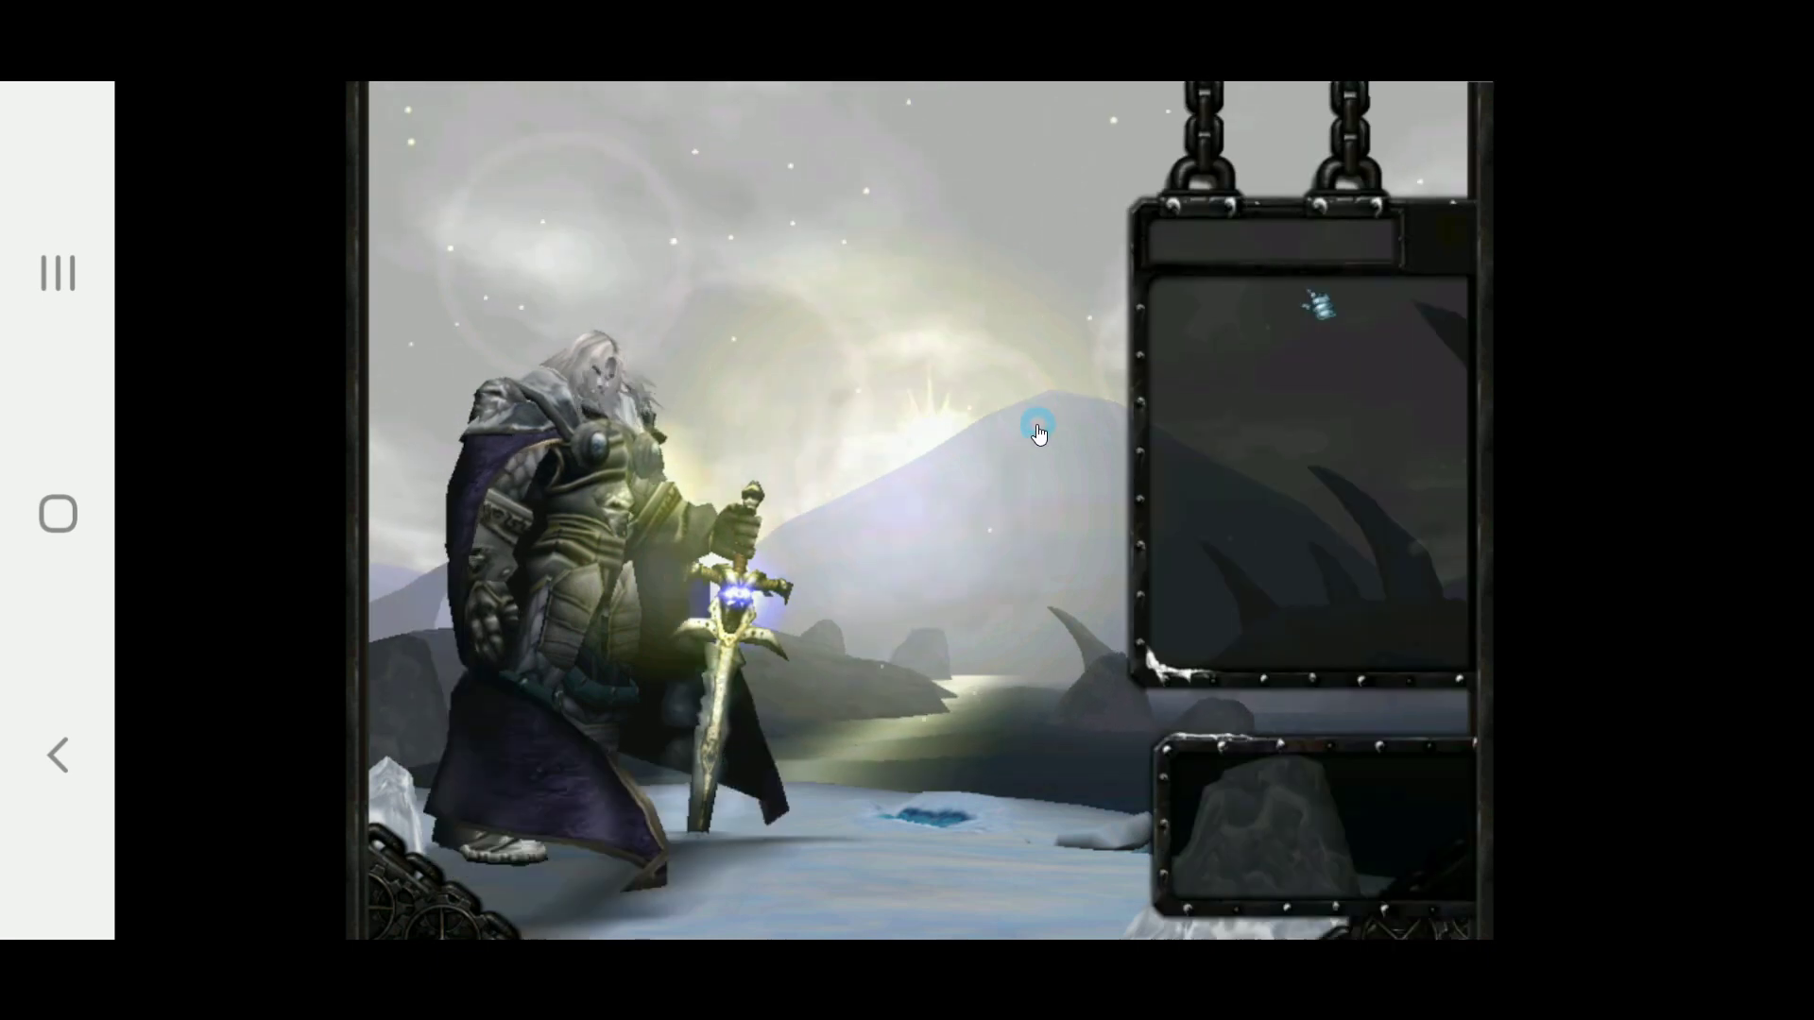